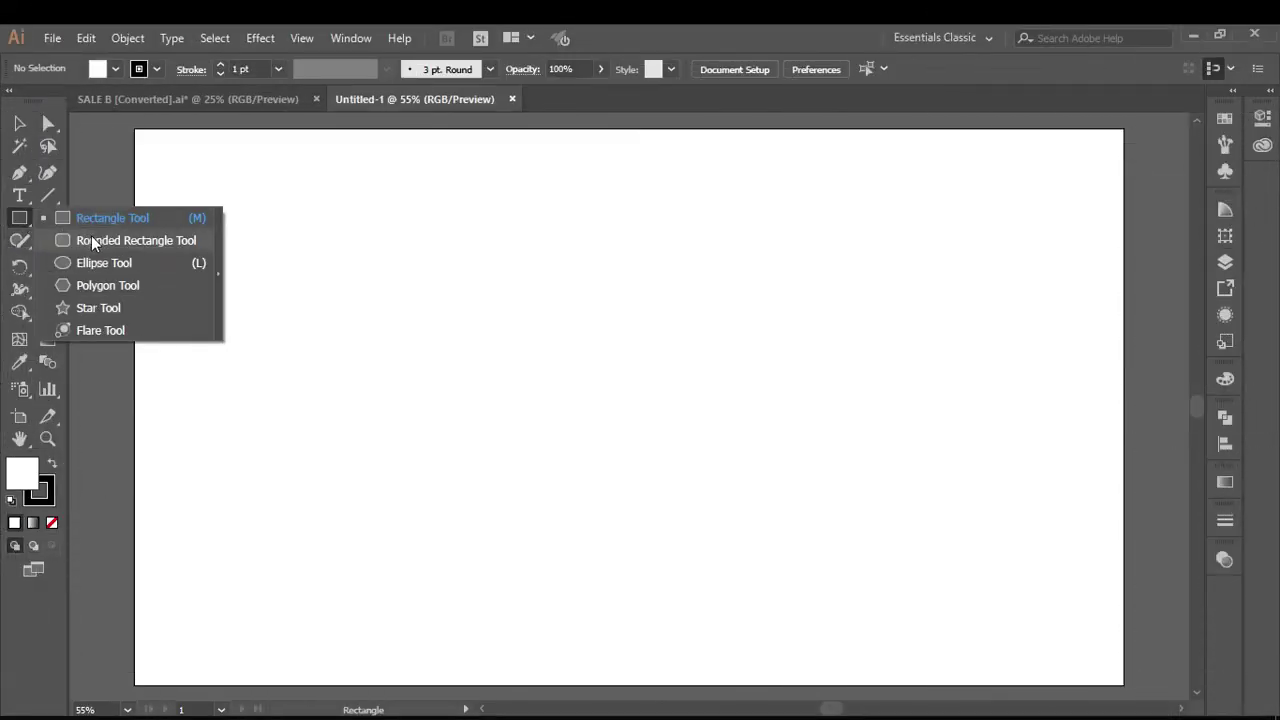
Draw a tall rounded rectangle in the artboard centre with white fill and no stroke
left_click(100, 240)
mouse_move(523, 236)
left_mouse_down()
mouse_move(654, 452)
mouse_move(754, 549)
left_mouse_up()
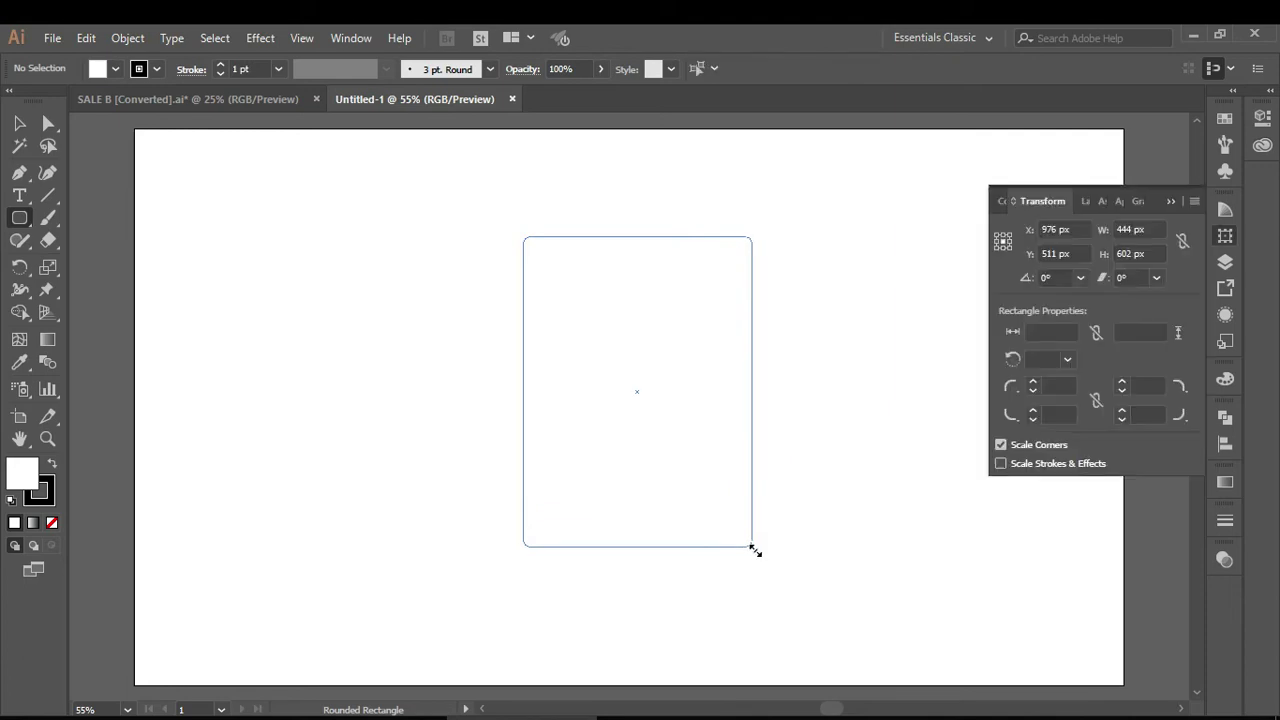
left_click(50, 500)
left_click(51, 522)
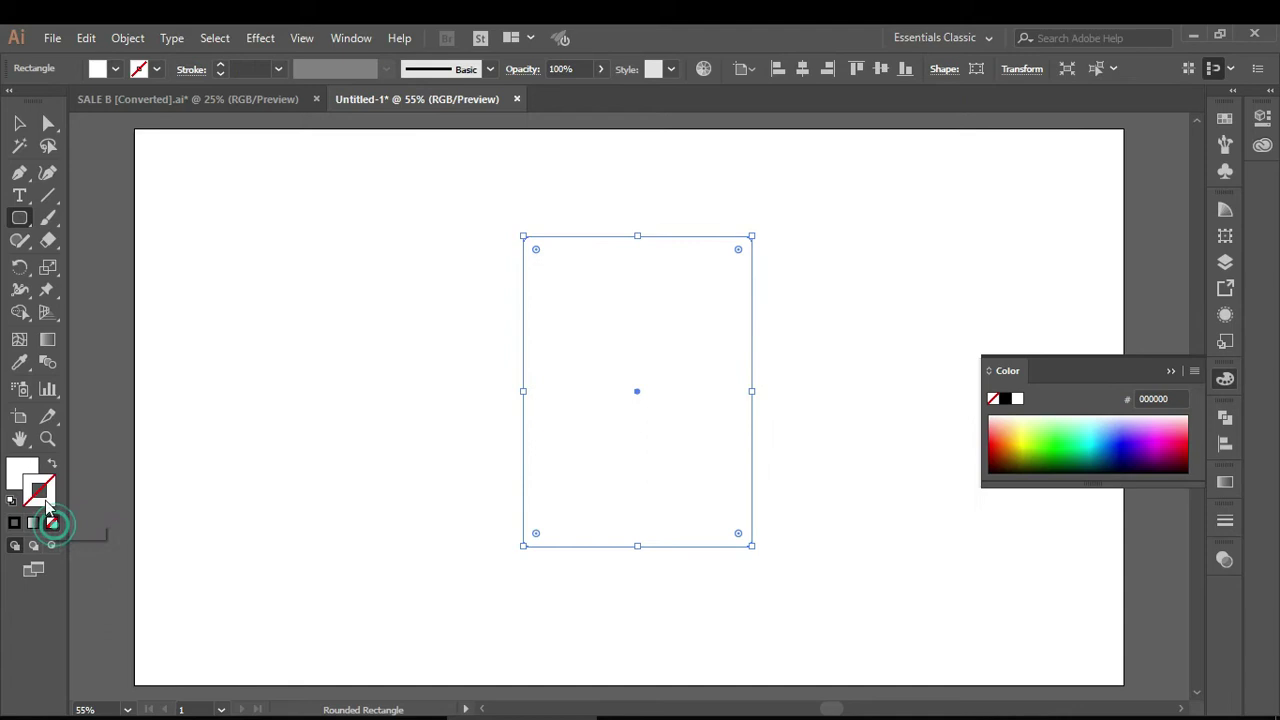
left_click(24, 476)
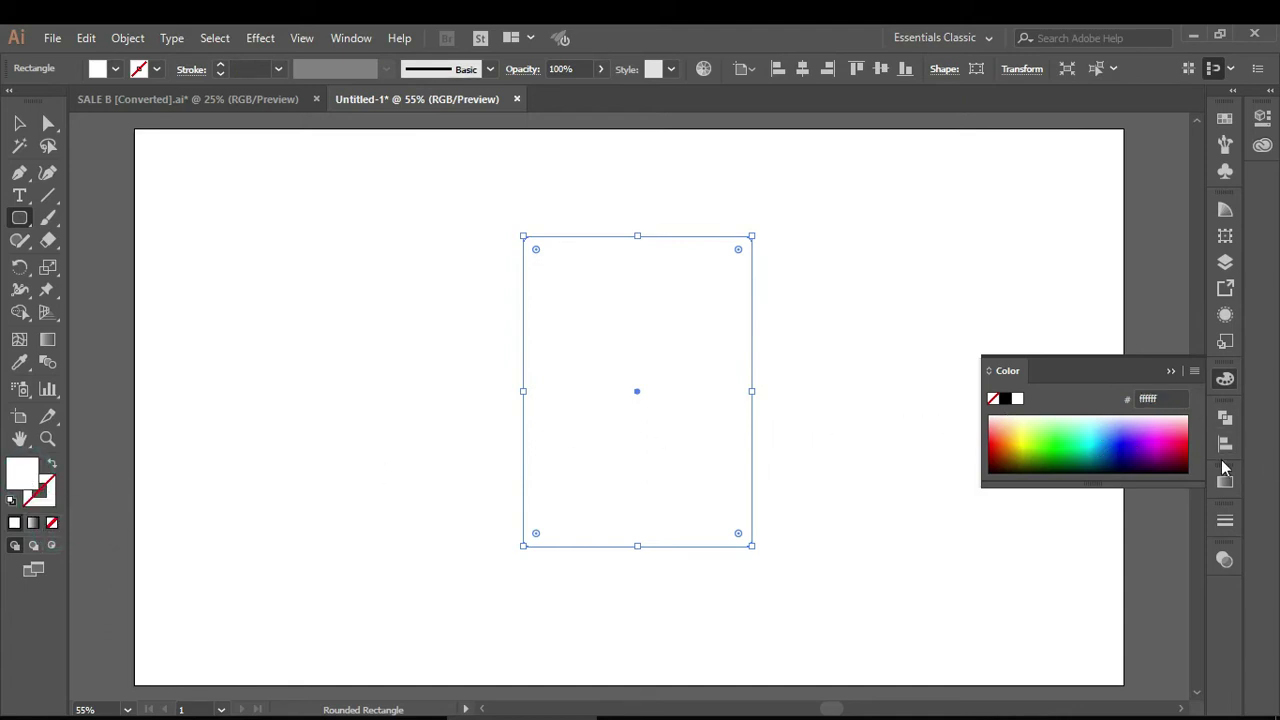
left_click(1225, 481)
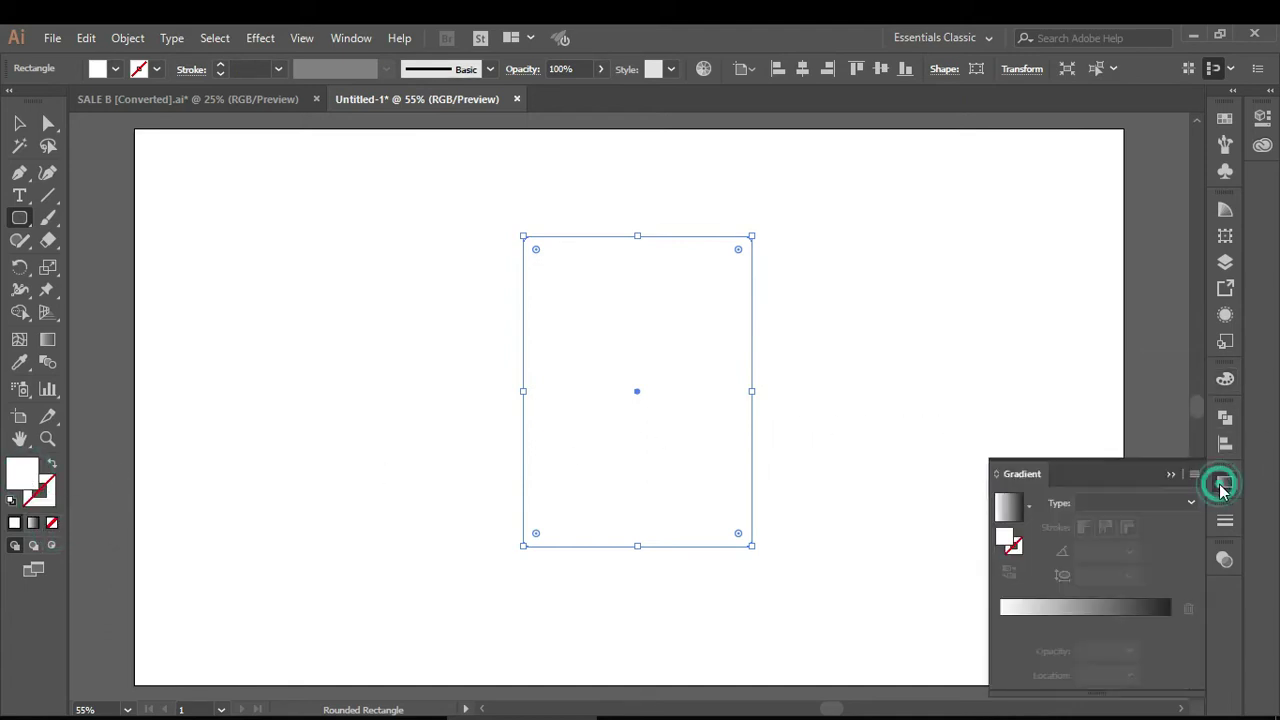
Fill the rectangle with the Sky gradient, running vertically and reversed so it's darkest on top
left_click(1031, 507)
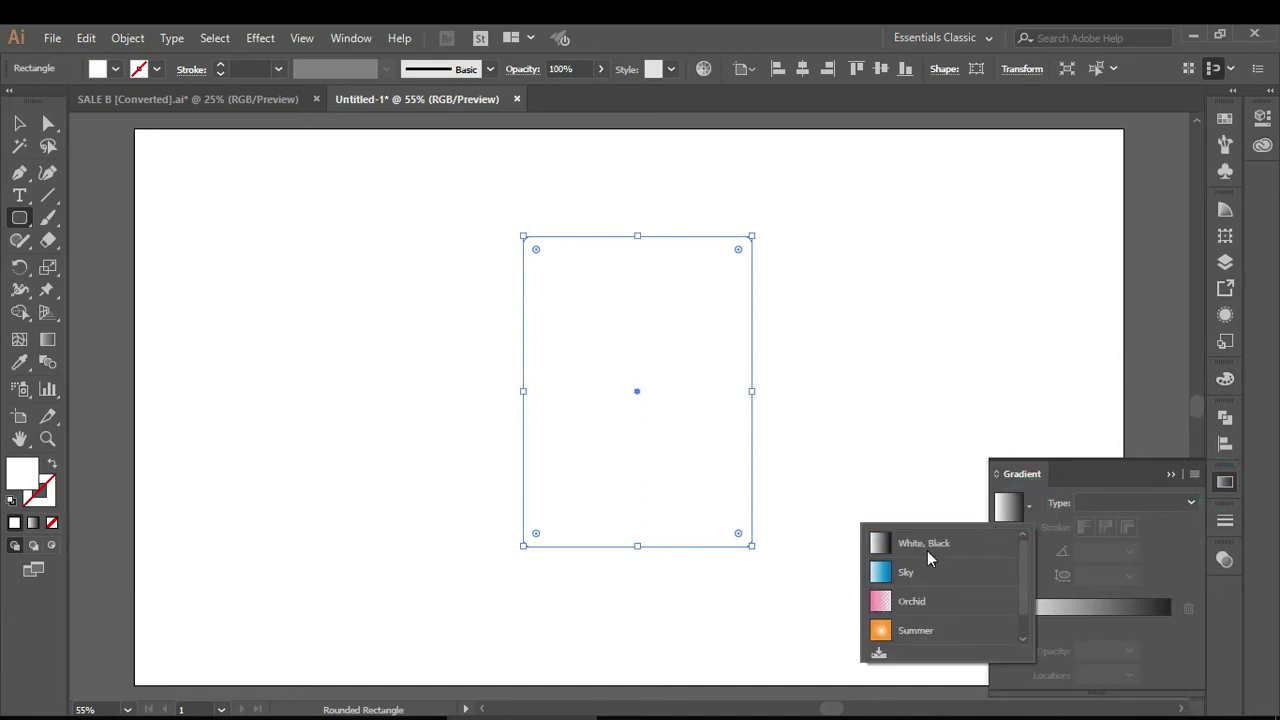
left_click(929, 571)
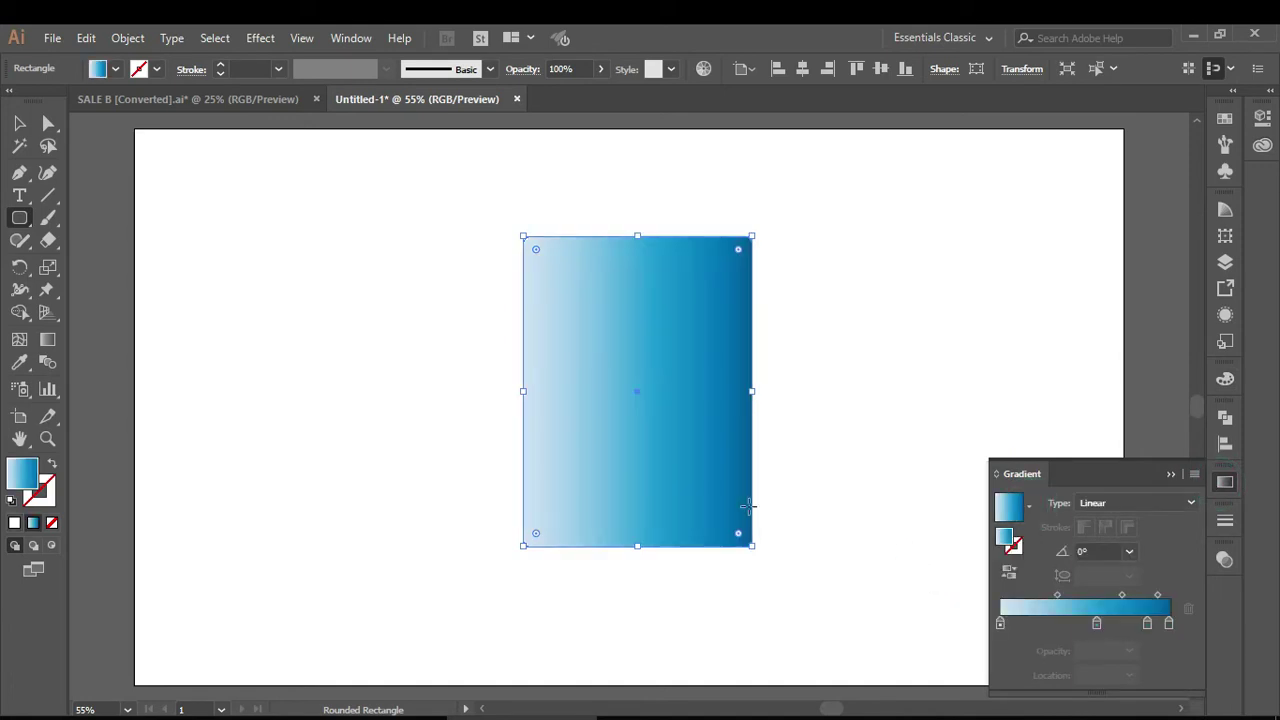
left_click(47, 339)
left_click_drag(497, 290, 496, 563)
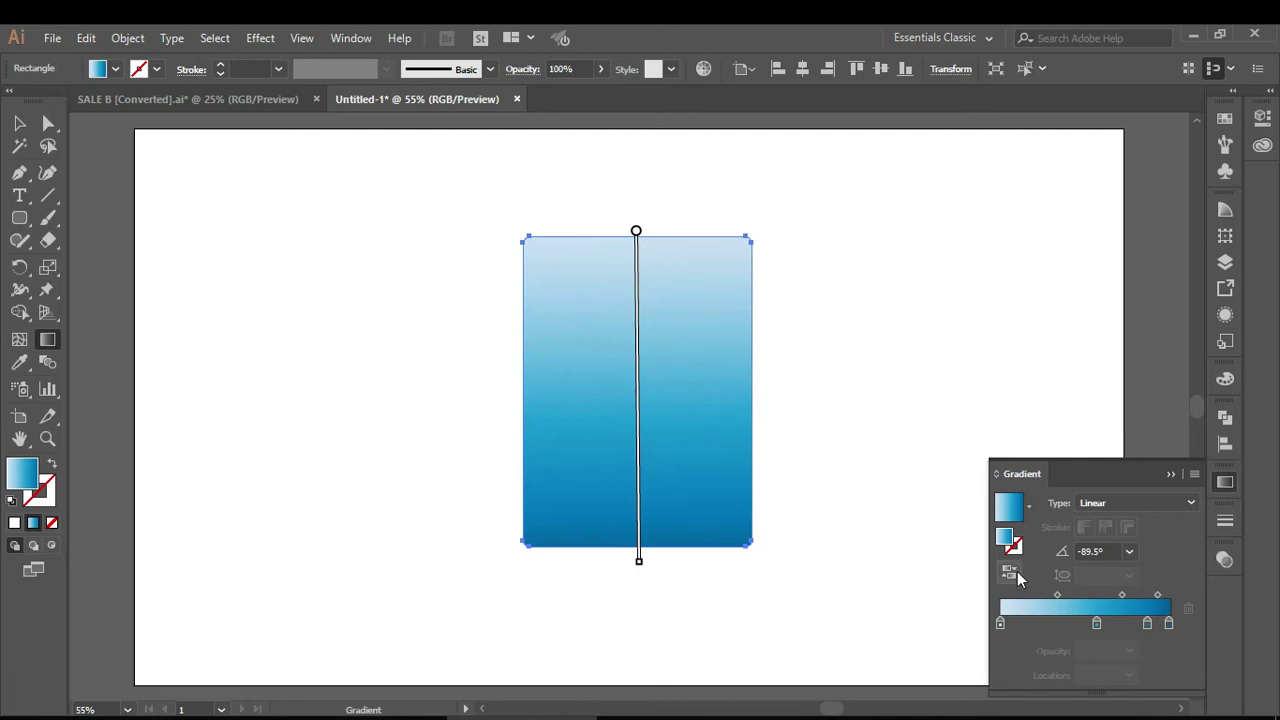
left_click(1009, 571)
mouse_move(637, 443)
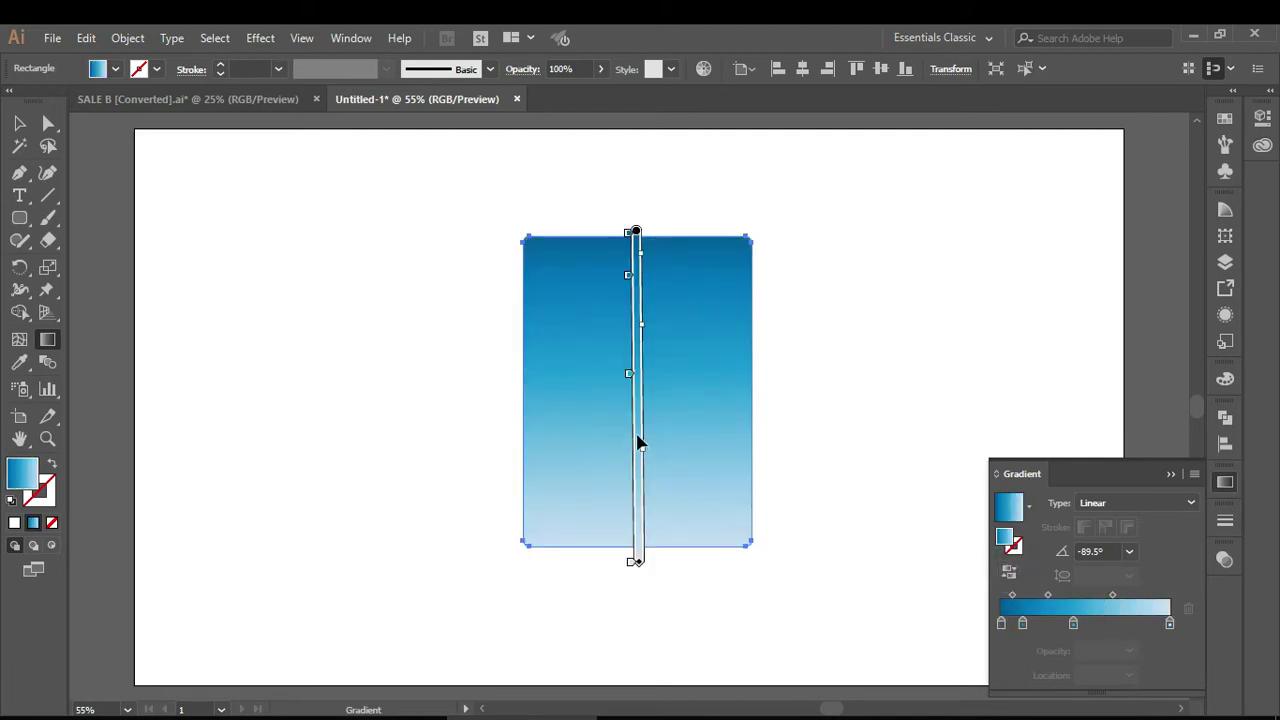
Lower the gradient midpoint and stretch its ends past the rectangle's top and bottom edges
left_click_drag(643, 453, 643, 477)
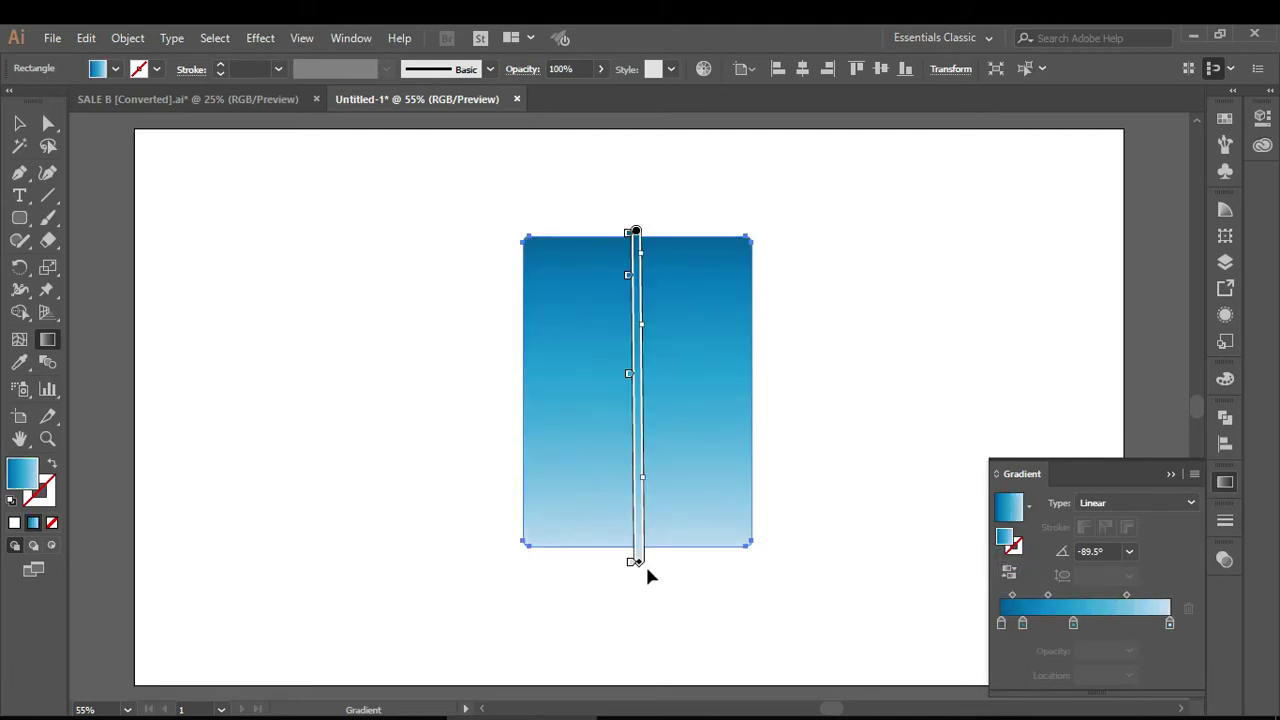
left_click_drag(638, 566, 639, 603)
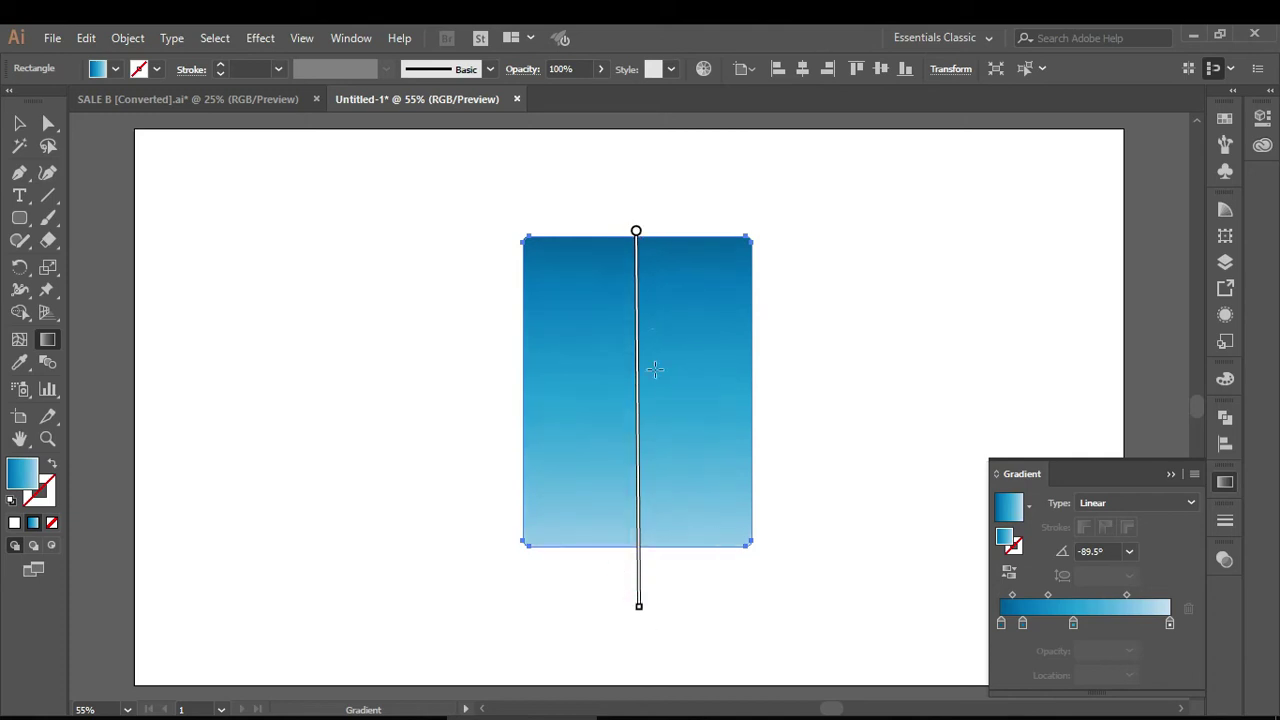
left_click_drag(637, 228, 635, 193)
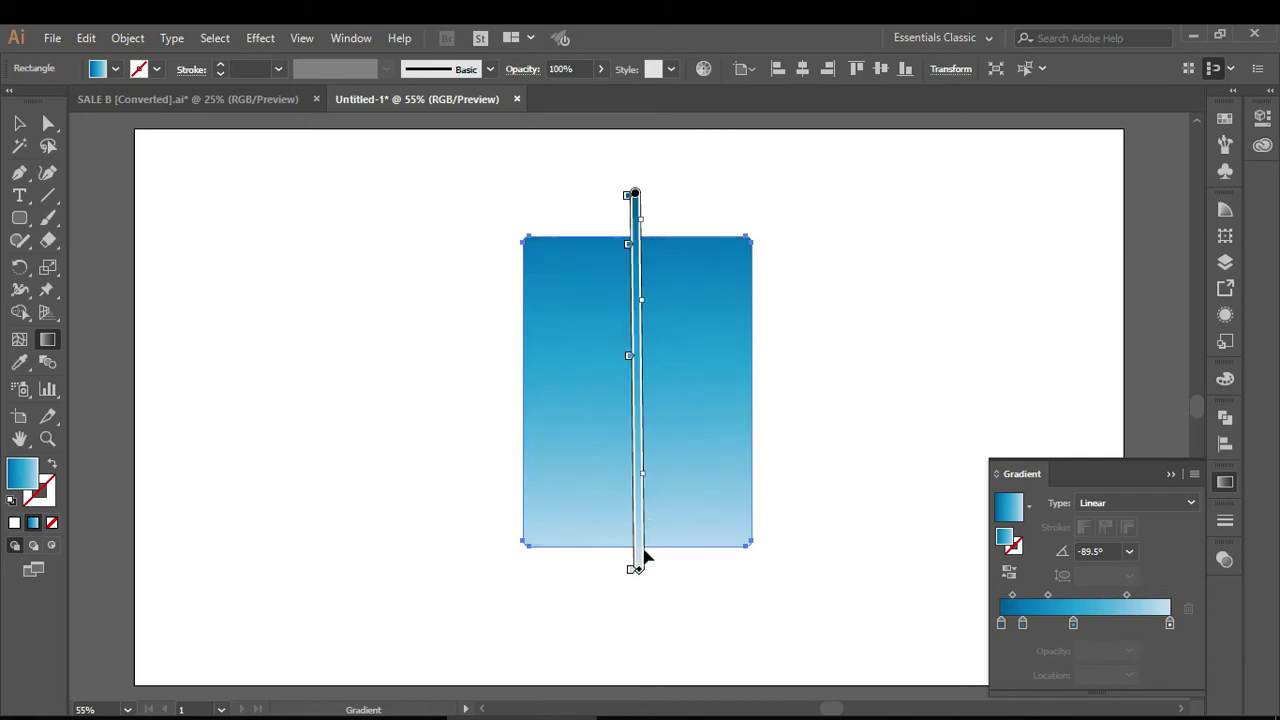
left_click_drag(637, 570, 638, 626)
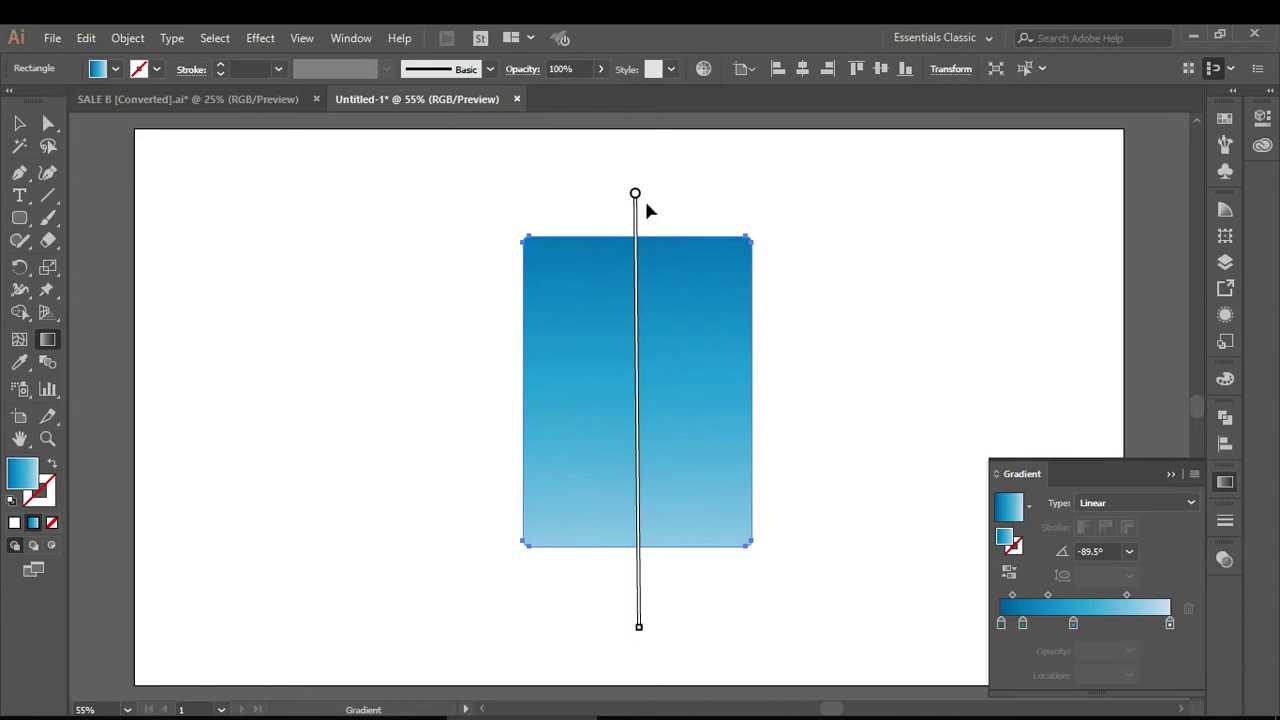
Close the Gradient panel, slightly round the rectangle's corners with the corner widget, and deselect it
left_click(19, 122)
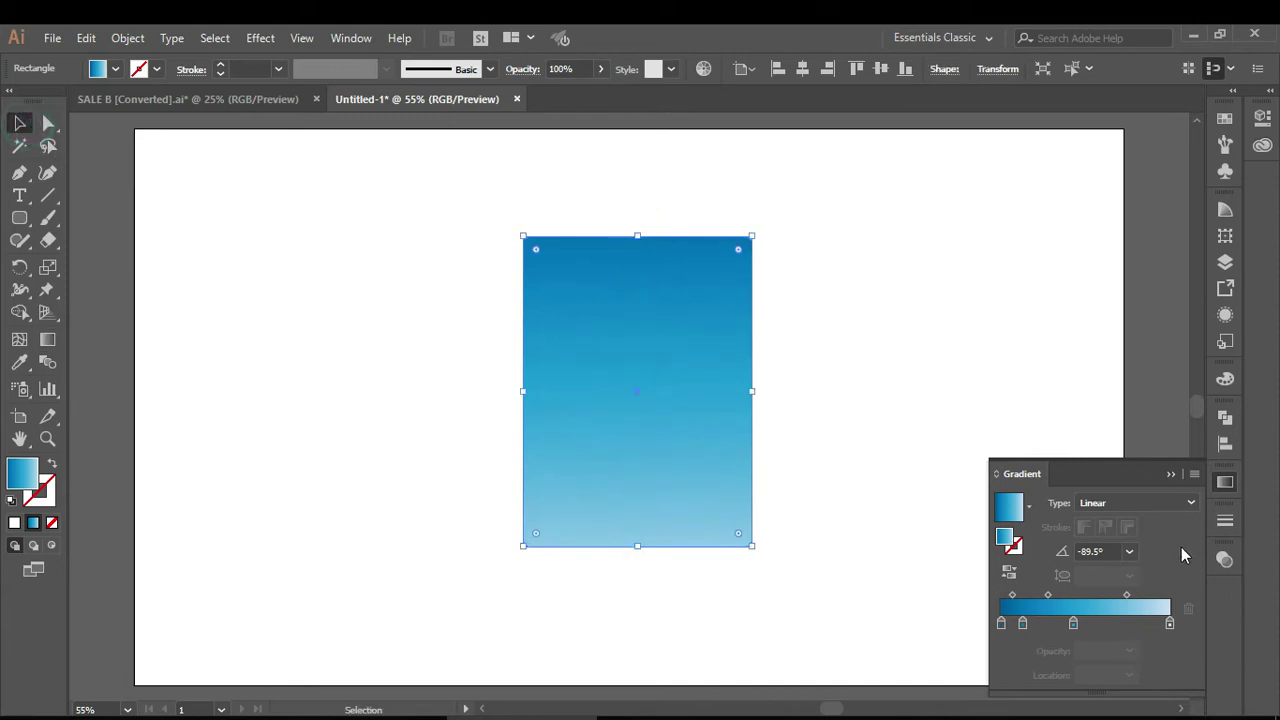
left_click(1170, 473)
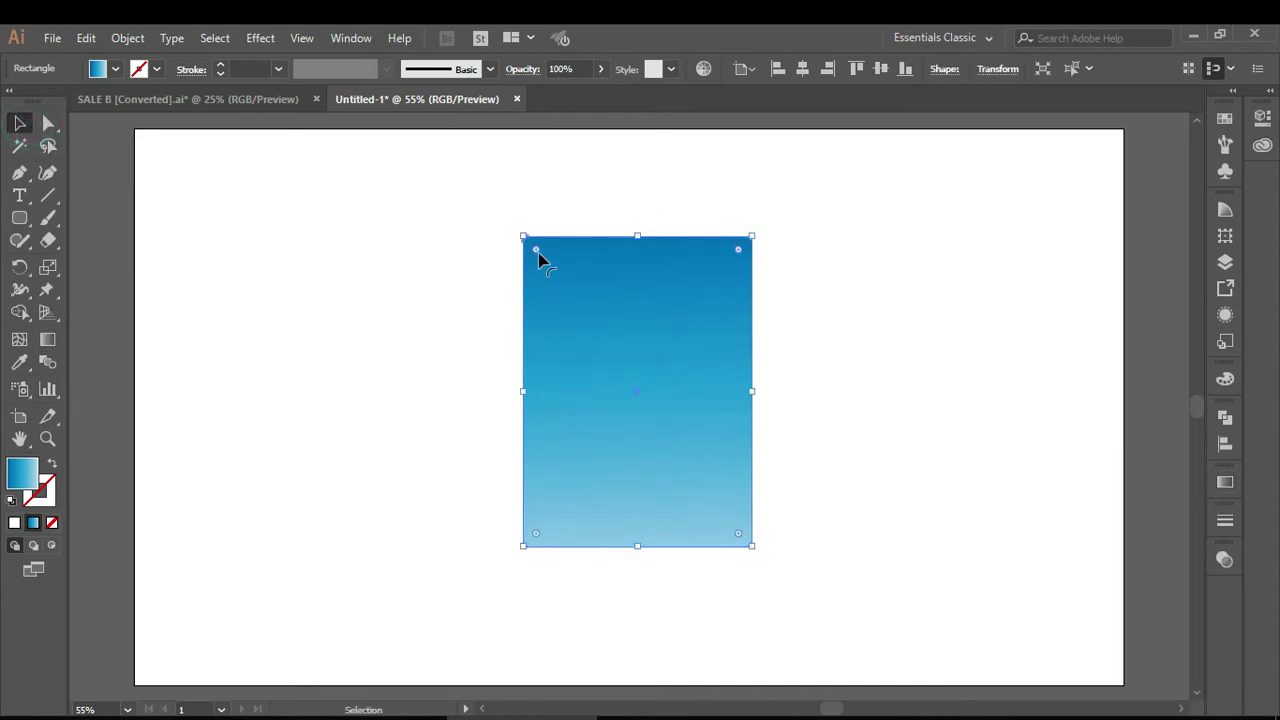
left_click_drag(536, 250, 537, 254)
left_click(240, 197)
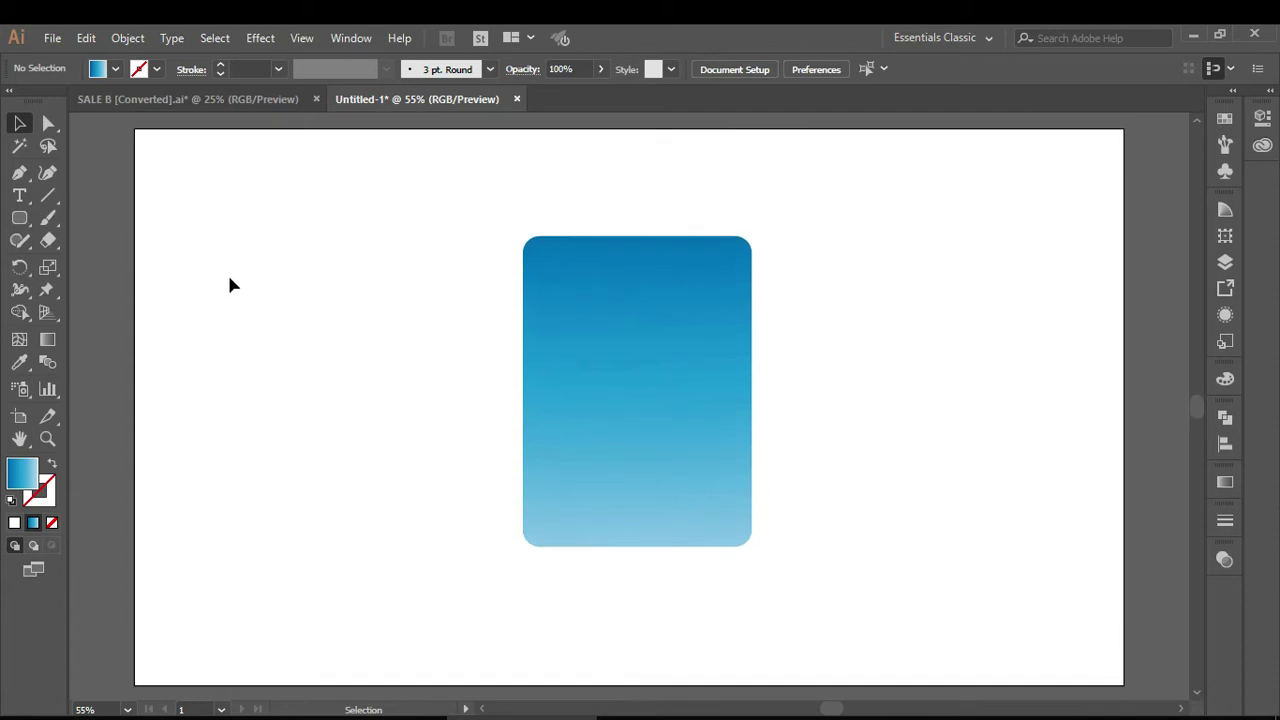
left_click(19, 175)
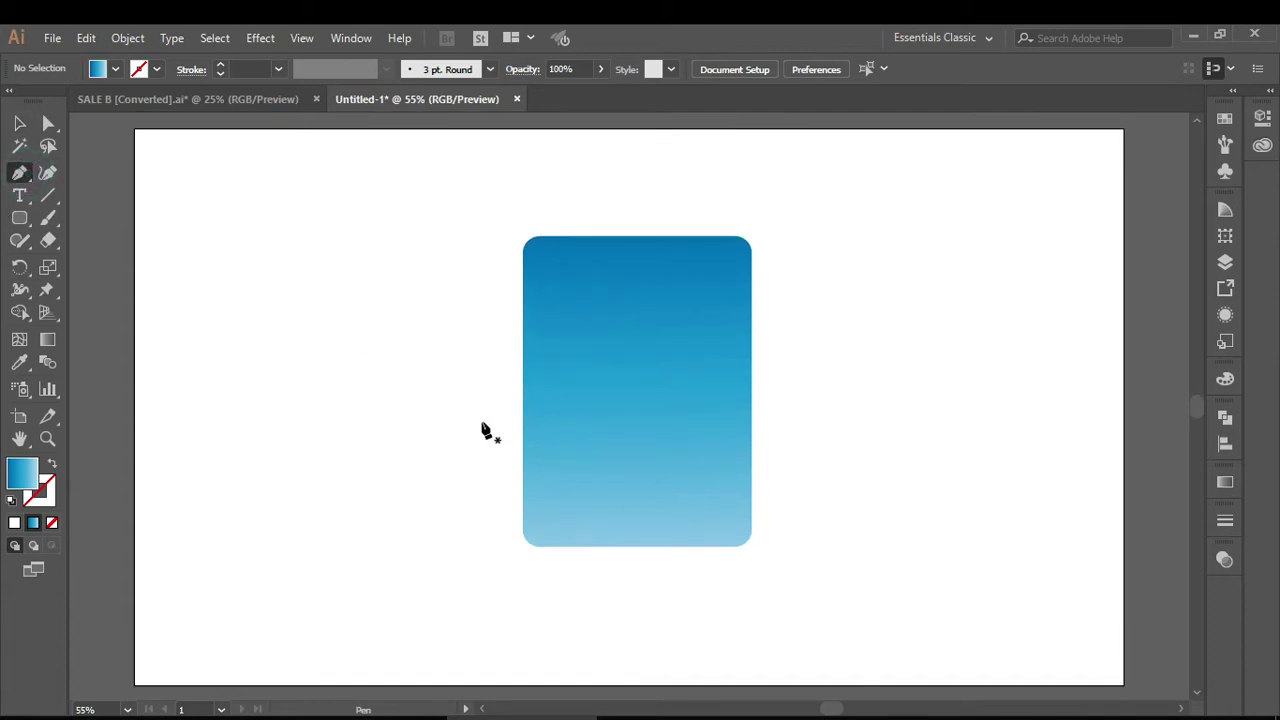
Set new path styling to no fill and a 1 pt black stroke
left_click(52, 520)
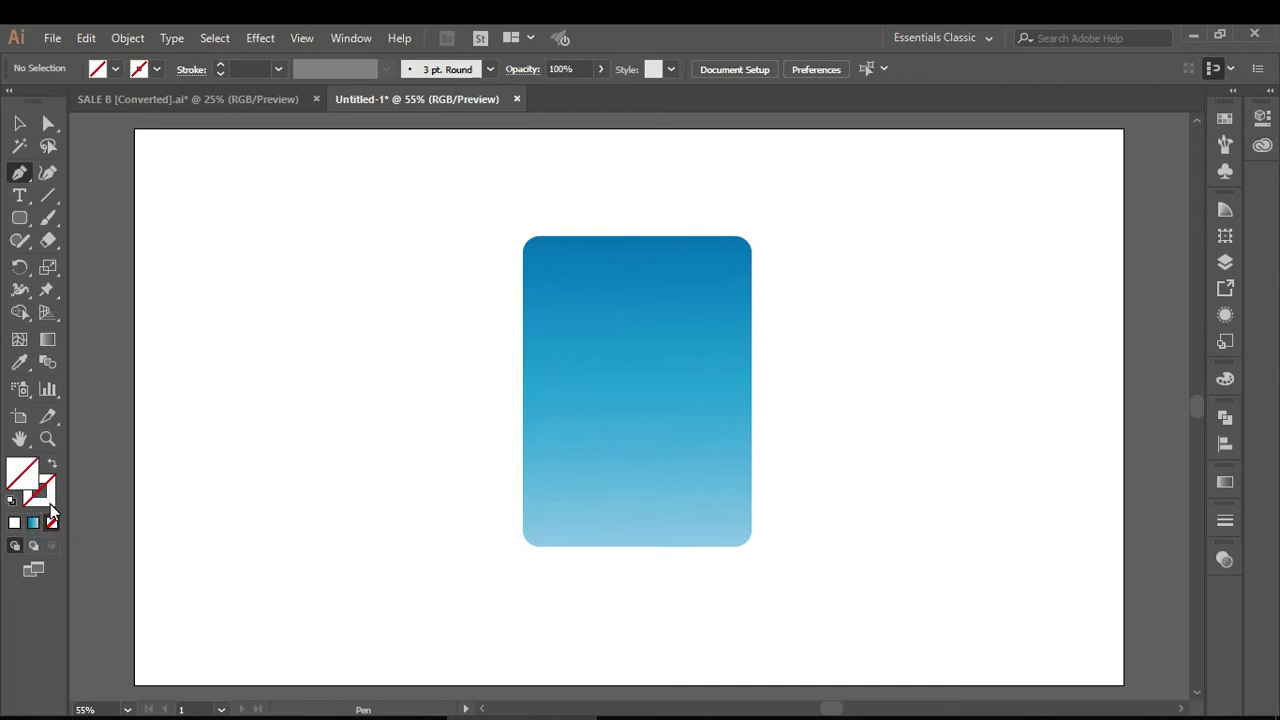
left_click(40, 490)
left_click(14, 522)
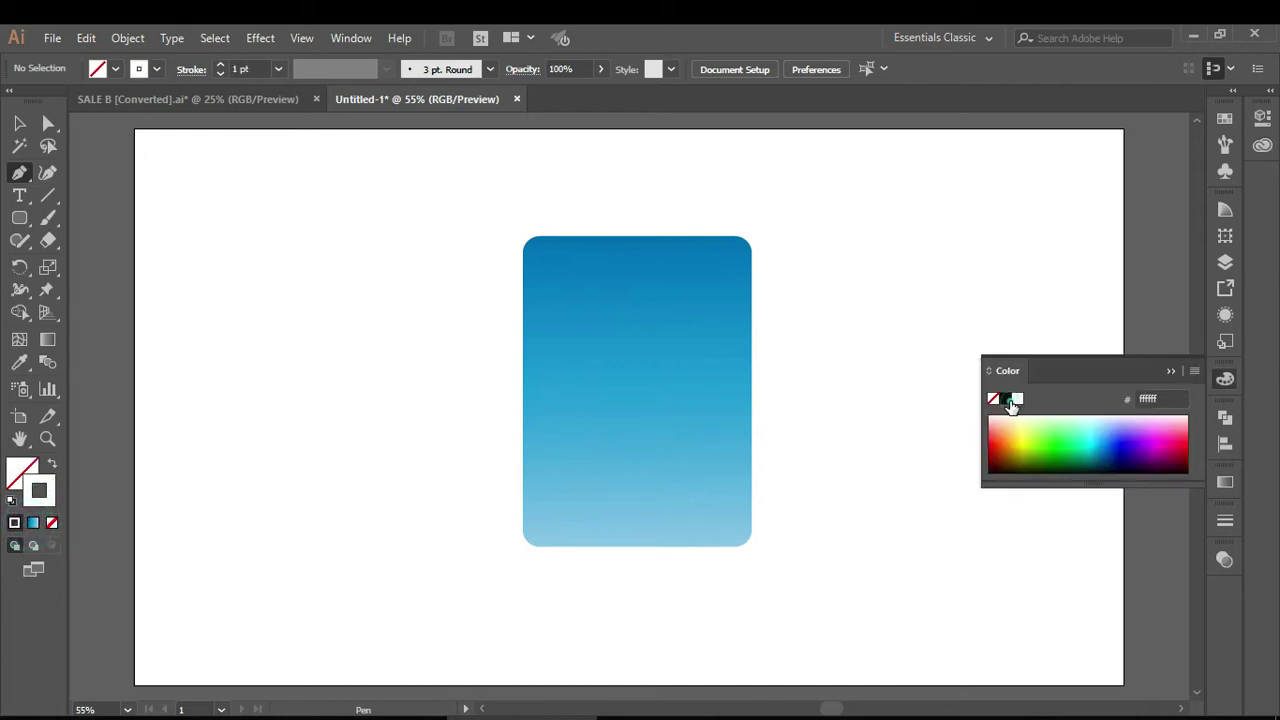
left_click(1008, 399)
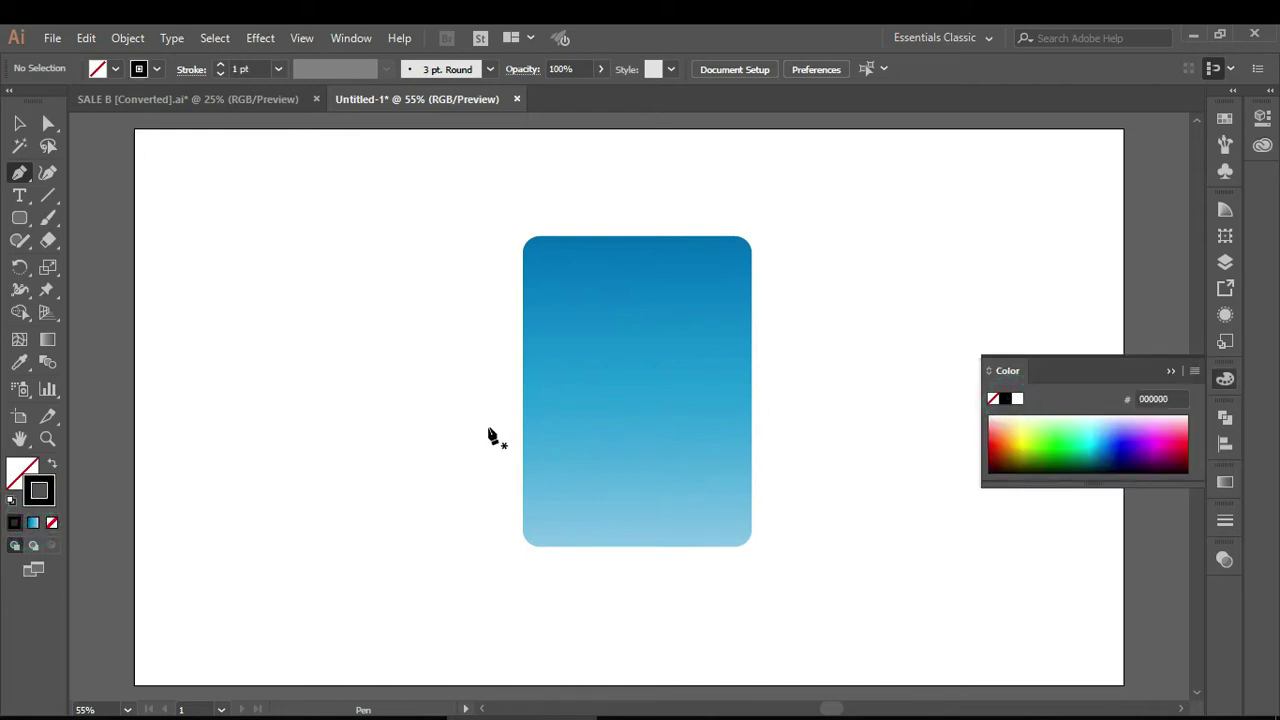
Draw a curved wavy pen path horizontally across the blue rectangle
left_click(487, 426)
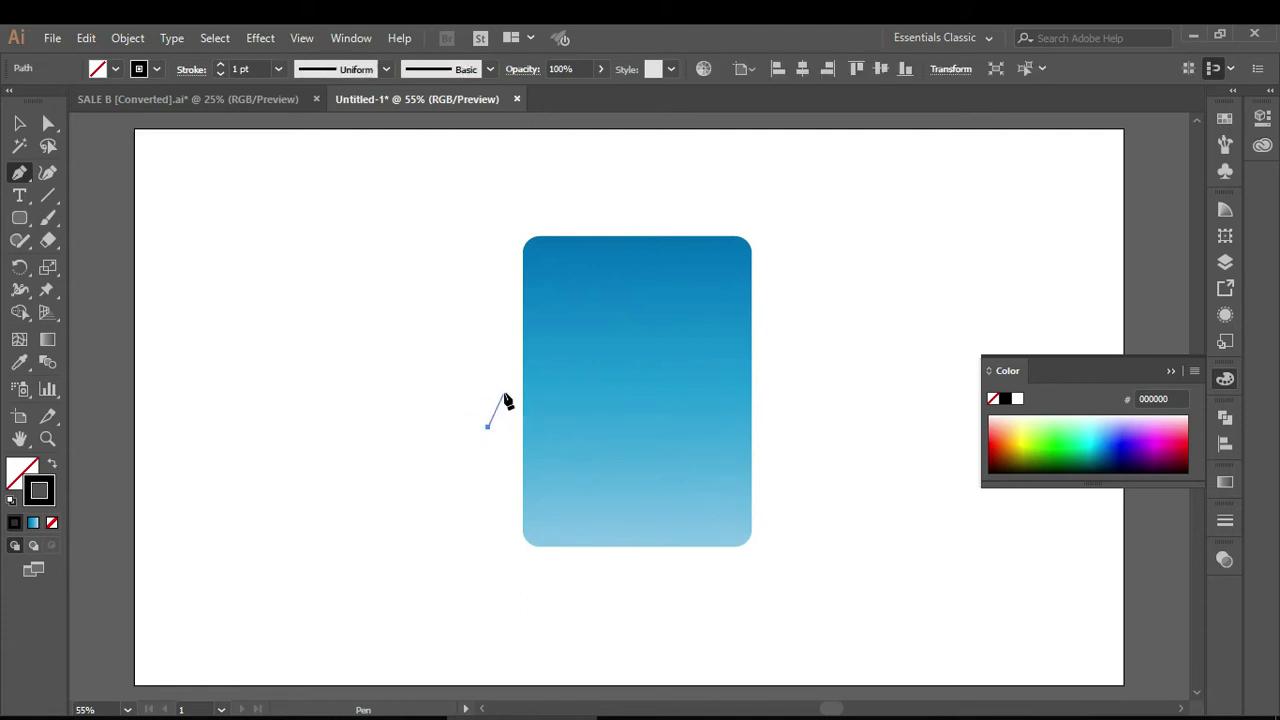
left_click_drag(488, 404, 530, 410)
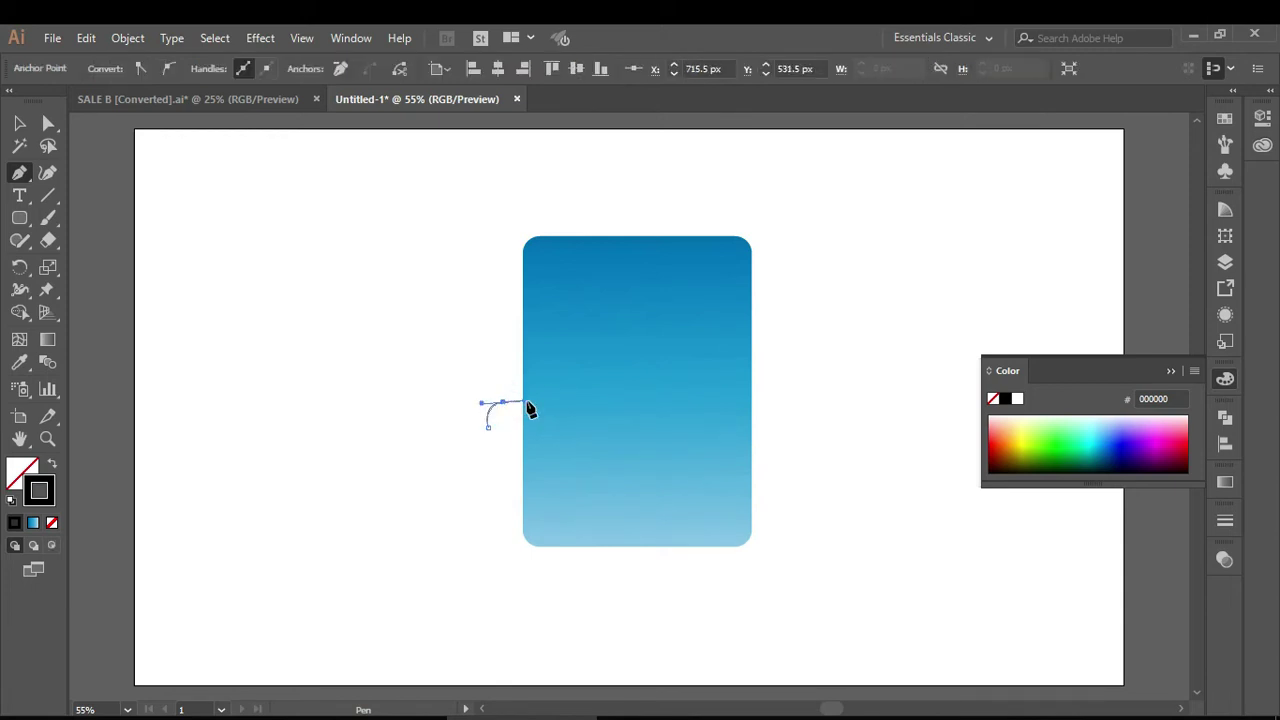
key("ctrl+z")
left_click_drag(524, 397, 562, 396)
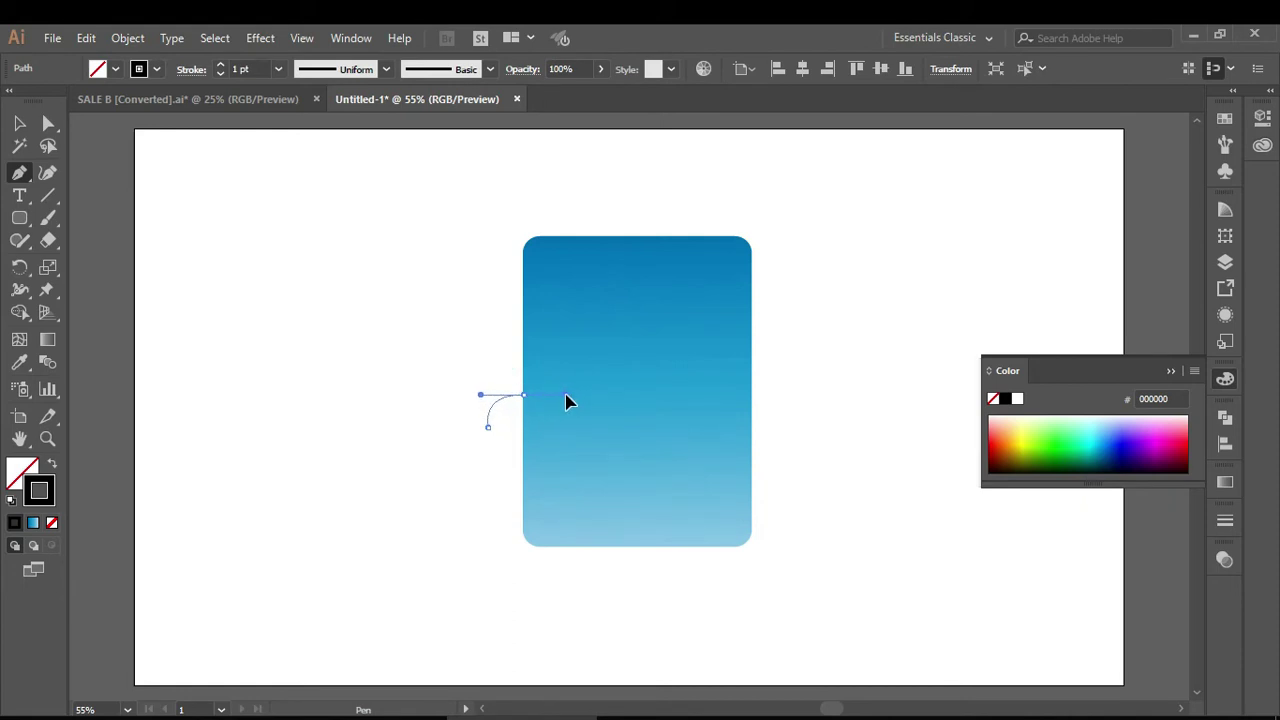
mouse_move(566, 399)
left_mouse_down()
mouse_move(755, 397)
mouse_move(782, 350)
left_mouse_up()
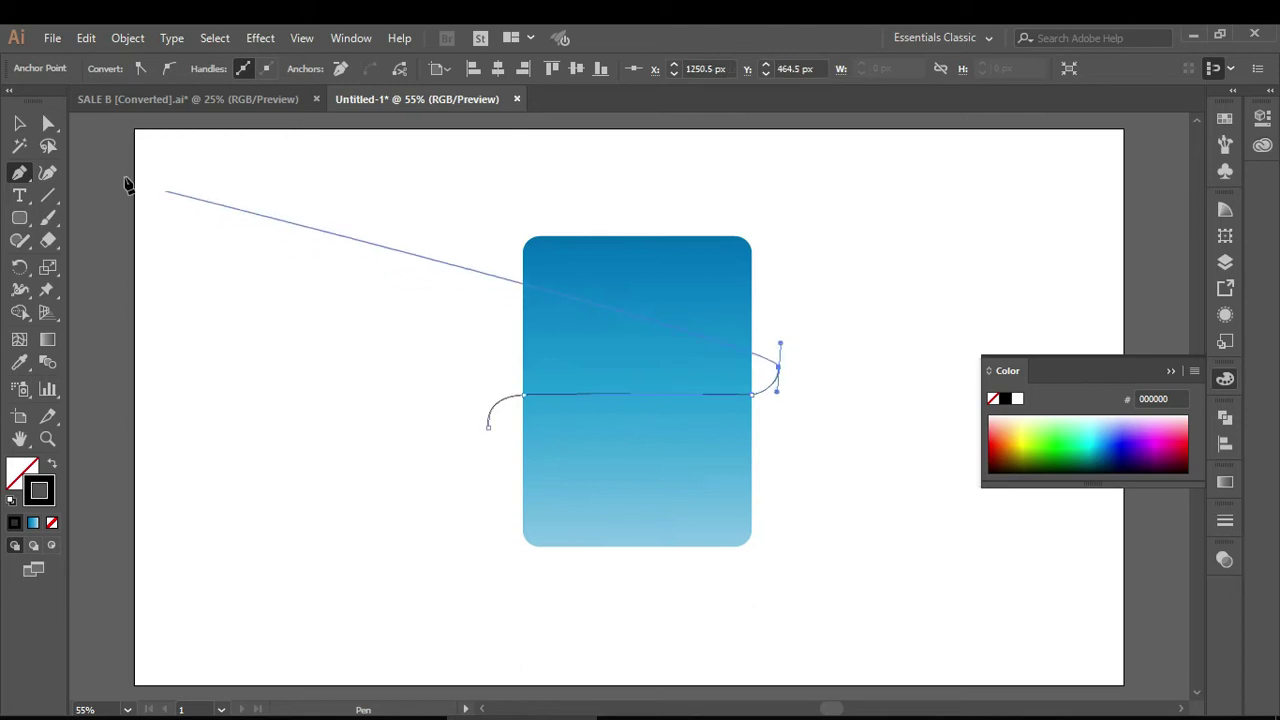
left_click(19, 122)
left_click(252, 195)
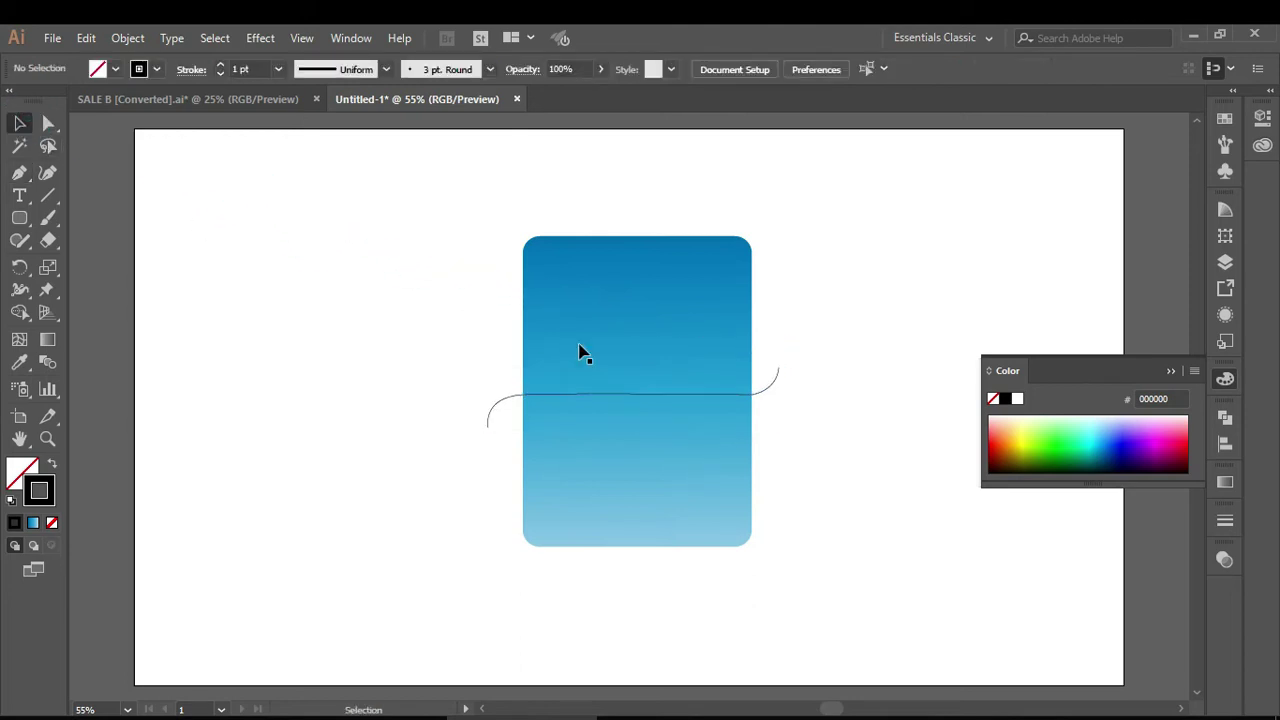
Duplicate the wavy line just below the original and move both back over the rectangle
left_click(641, 395)
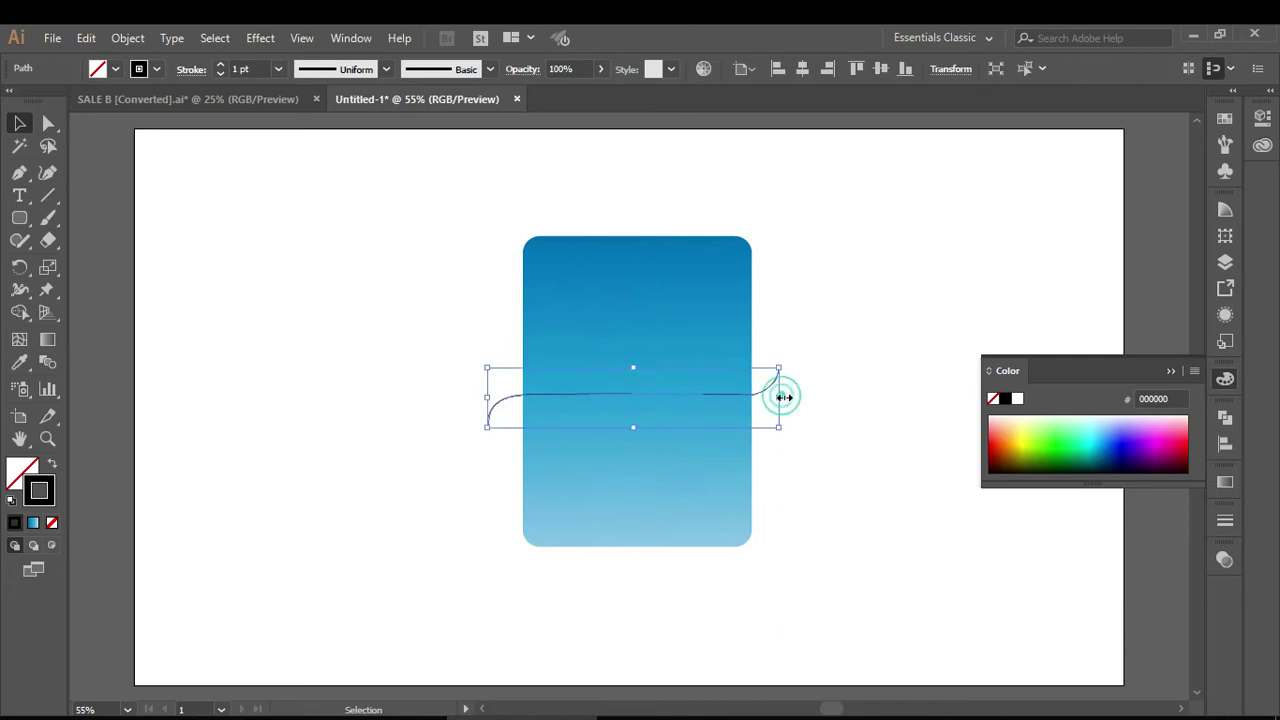
left_click(780, 340)
left_click_drag(761, 395, 766, 460)
left_click_drag(500, 485, 502, 462)
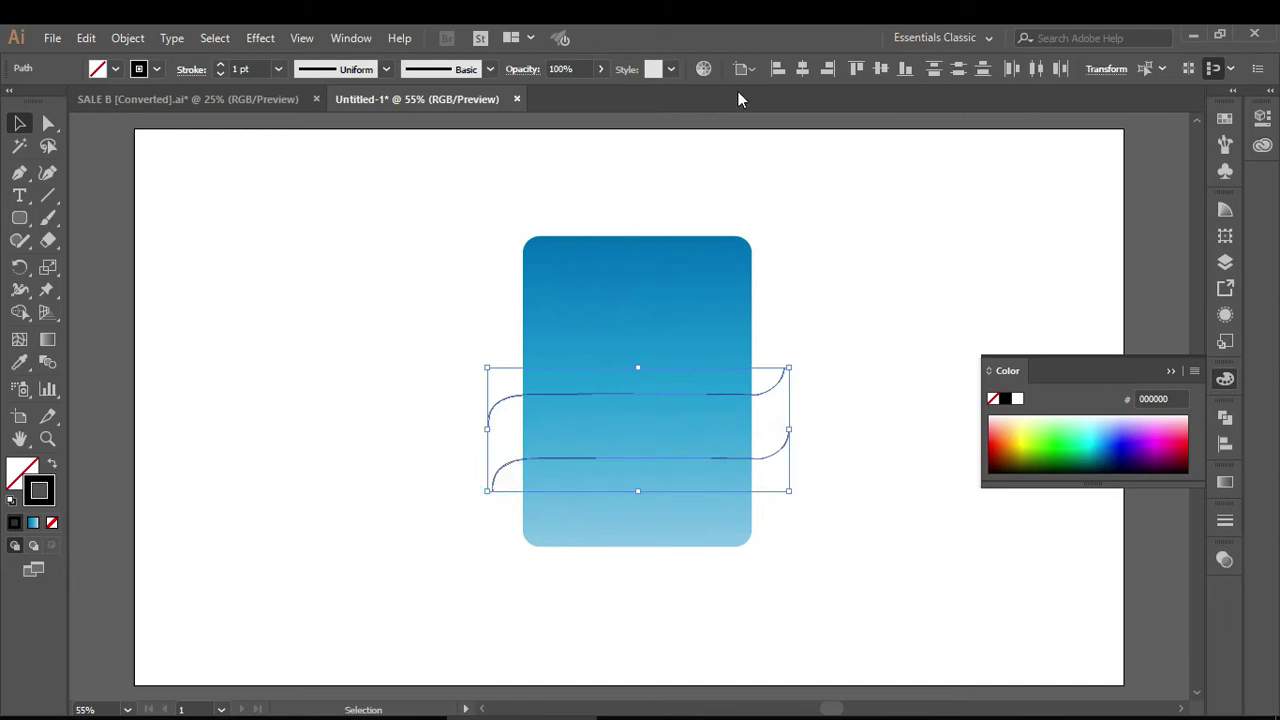
left_click(773, 69)
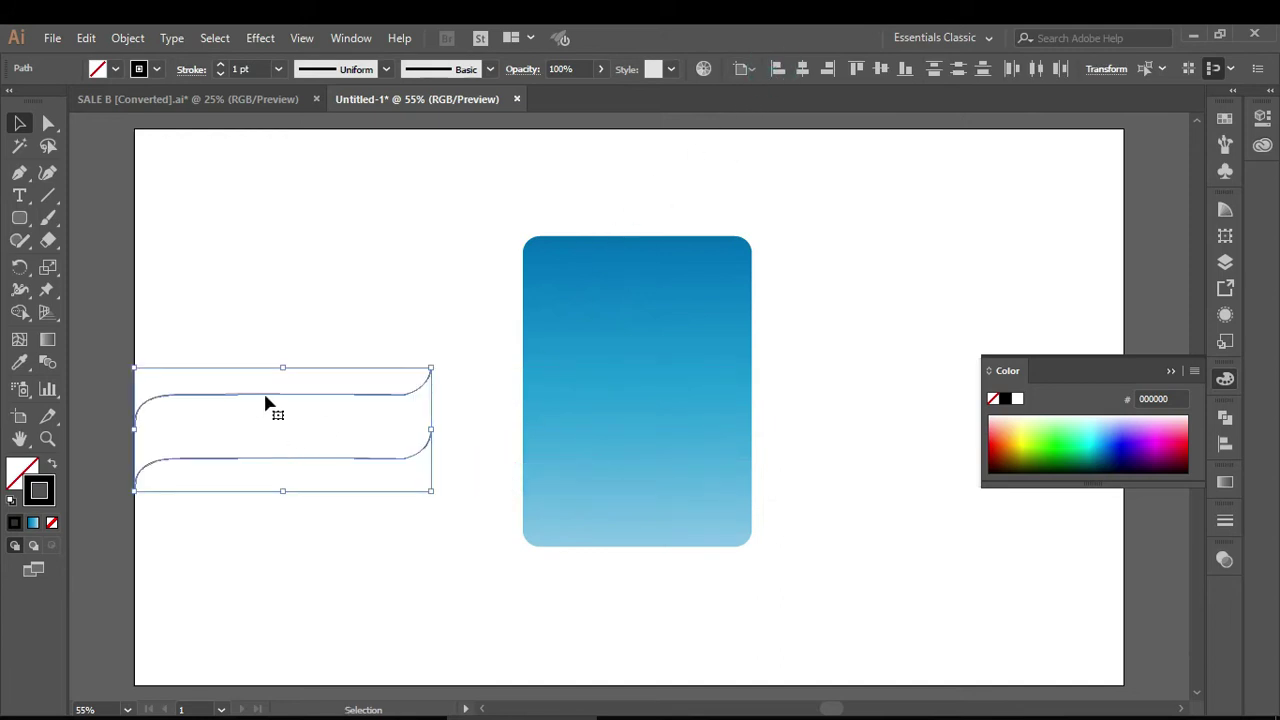
left_click_drag(265, 402, 622, 400)
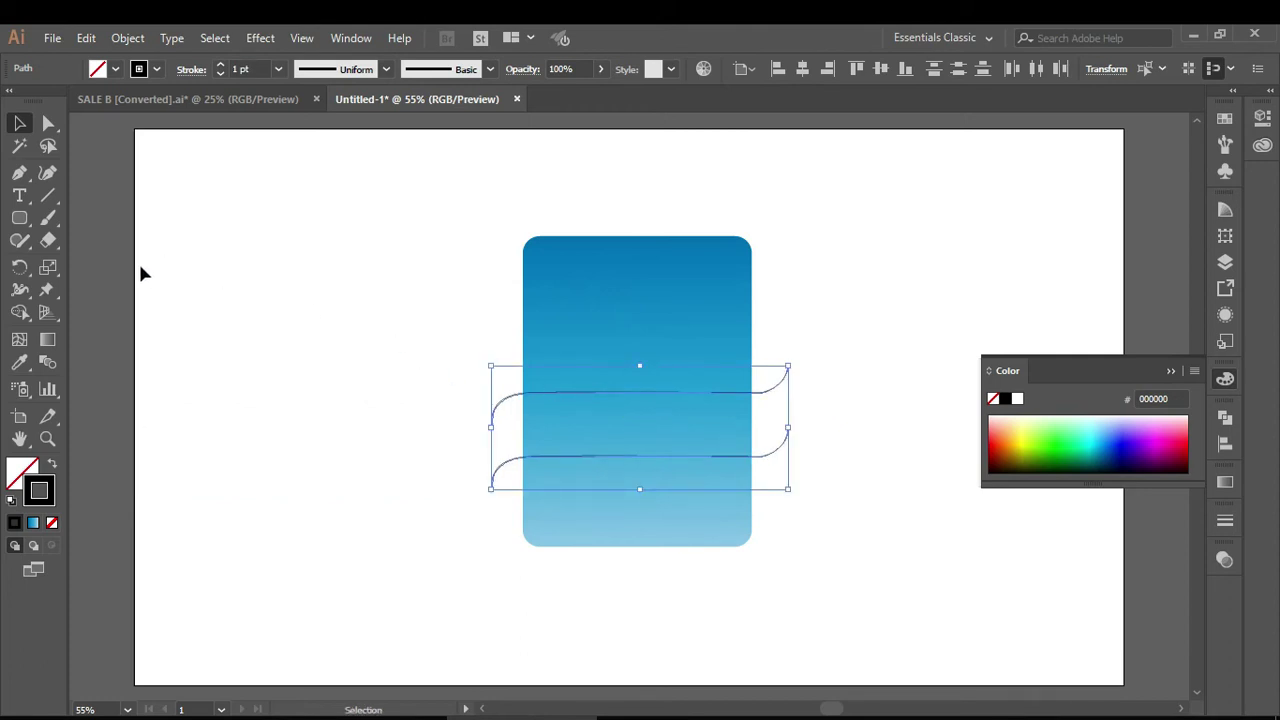
Connect the two wavy lines' left and right ends into one closed ribbon path and select it
left_click(19, 172)
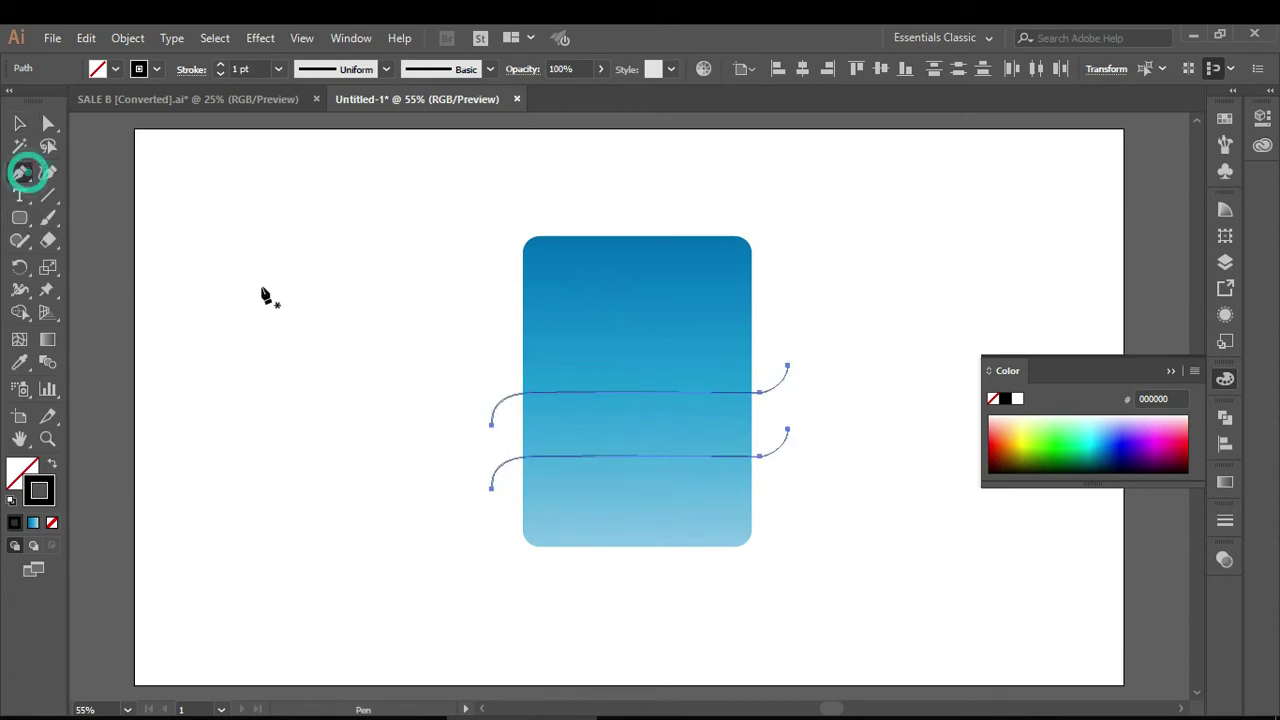
left_click(491, 425)
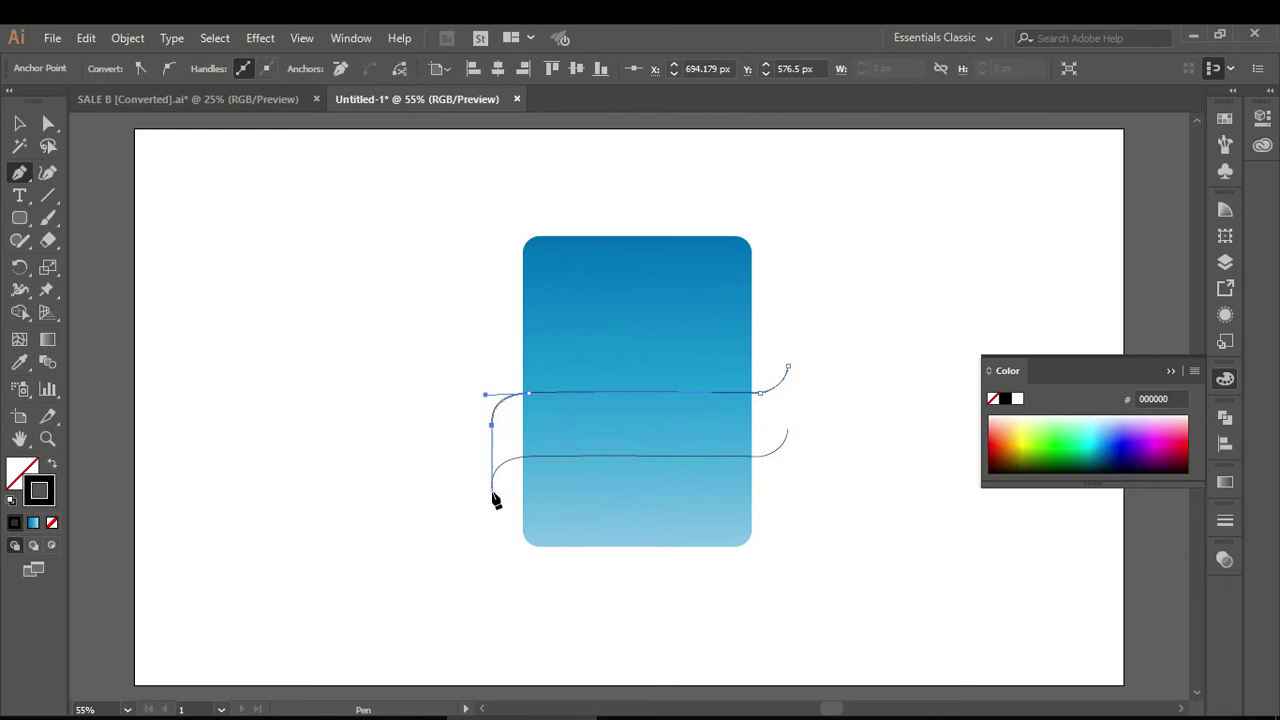
left_click(491, 490)
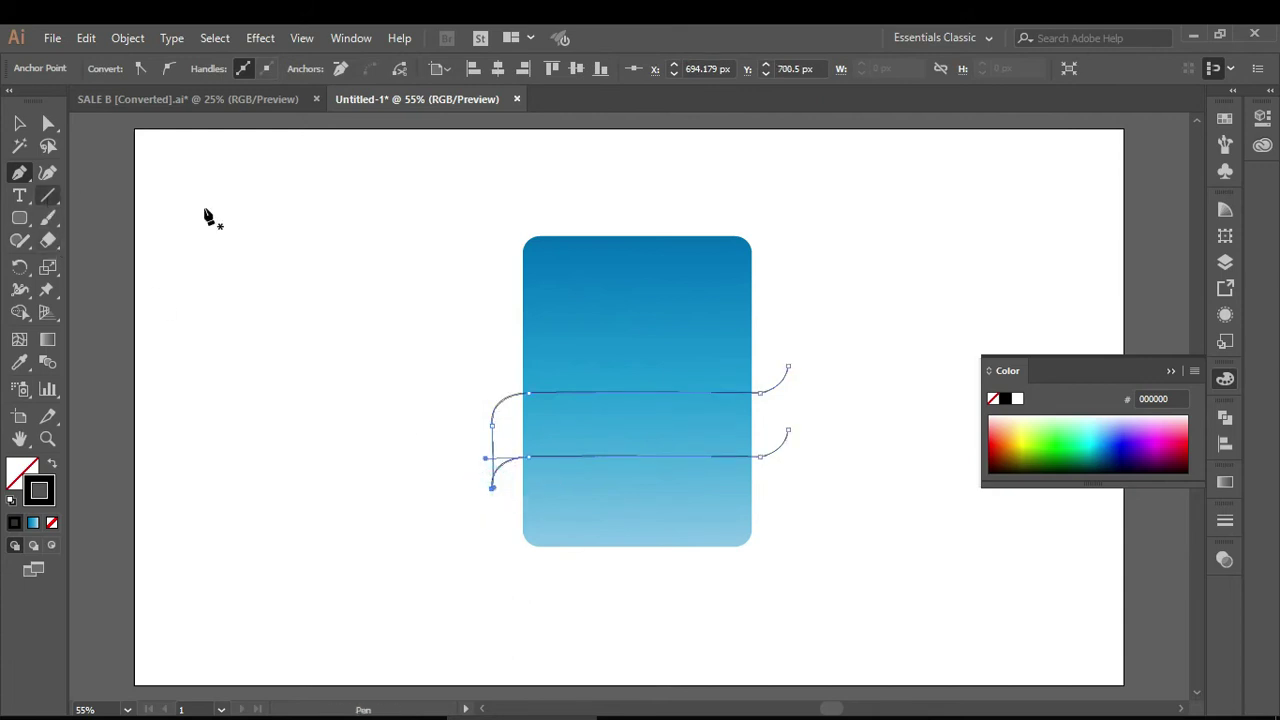
left_click(787, 367)
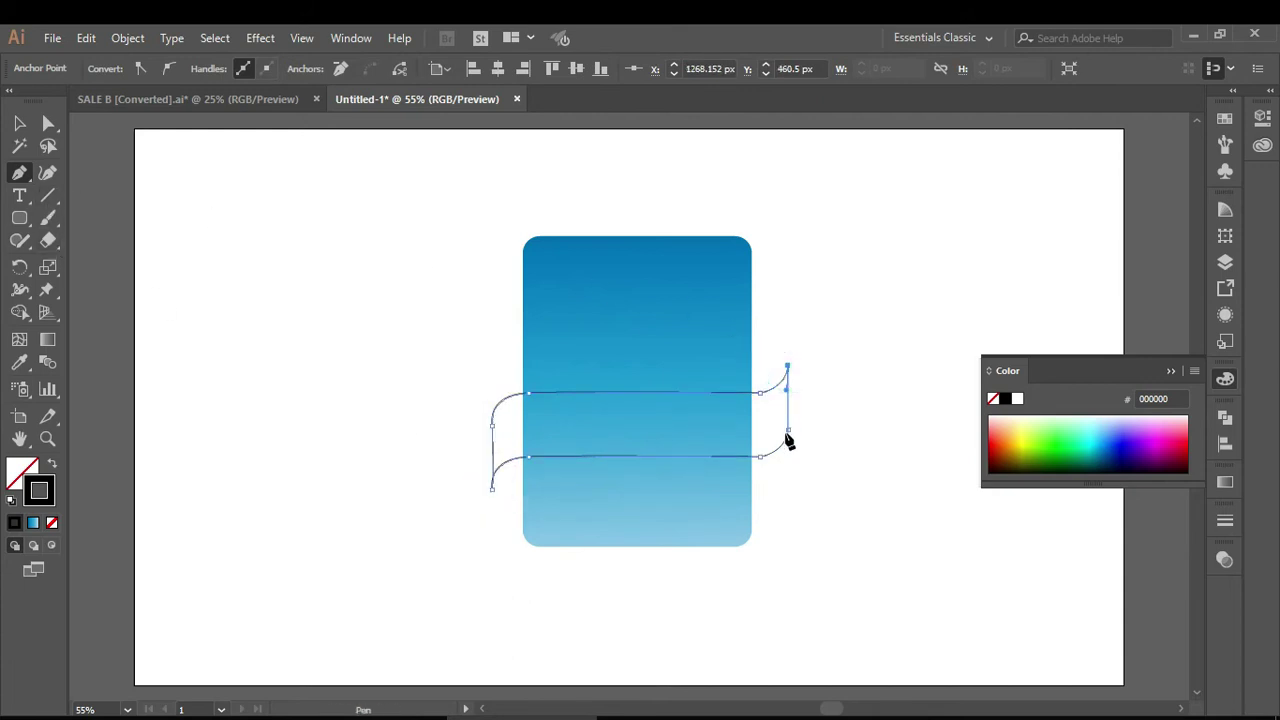
left_click(788, 432)
left_click(20, 122)
left_click(339, 323)
left_click_drag(488, 463, 503, 482)
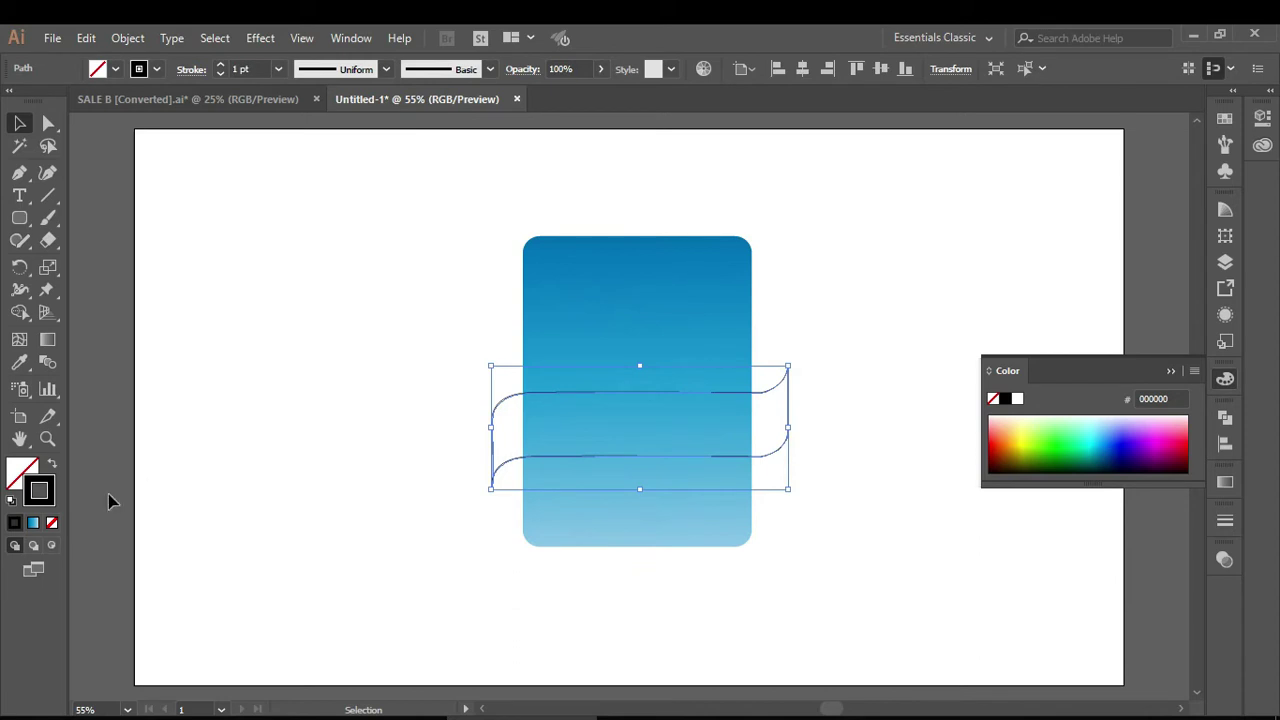
Remove the ribbon's black outline and fill it with light blue
left_click(52, 522)
left_click(22, 472)
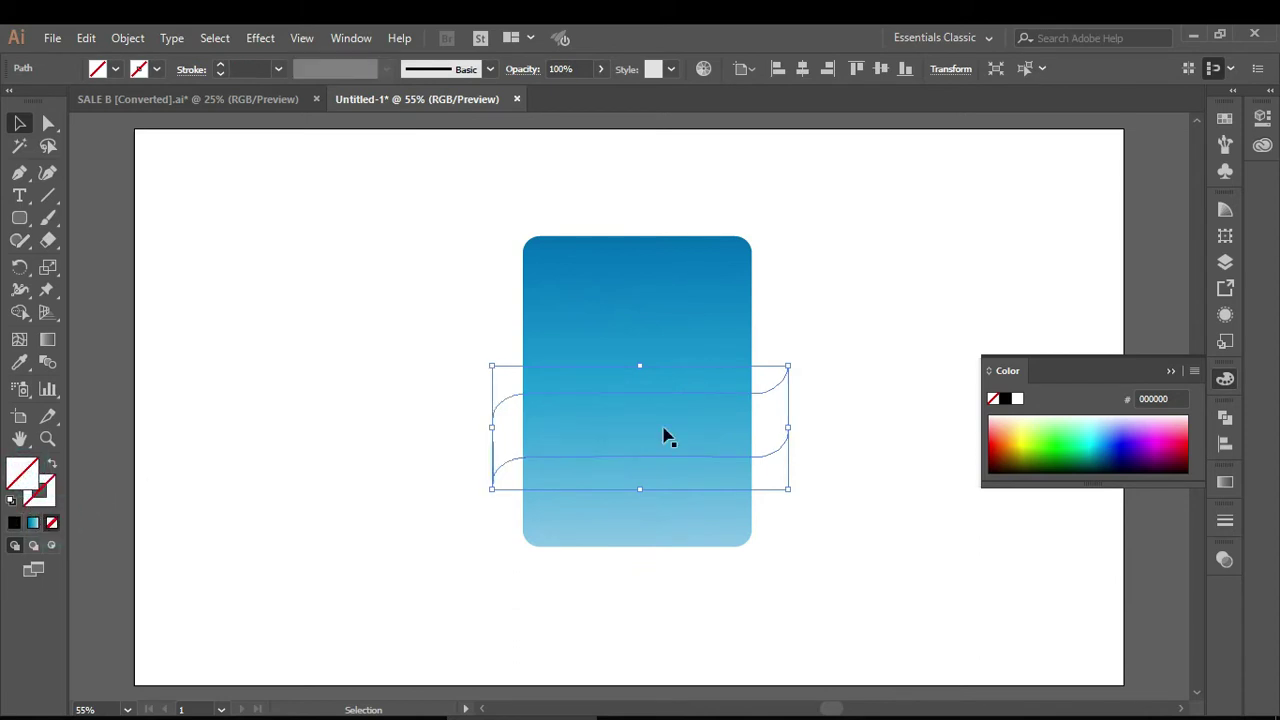
left_click(1116, 421)
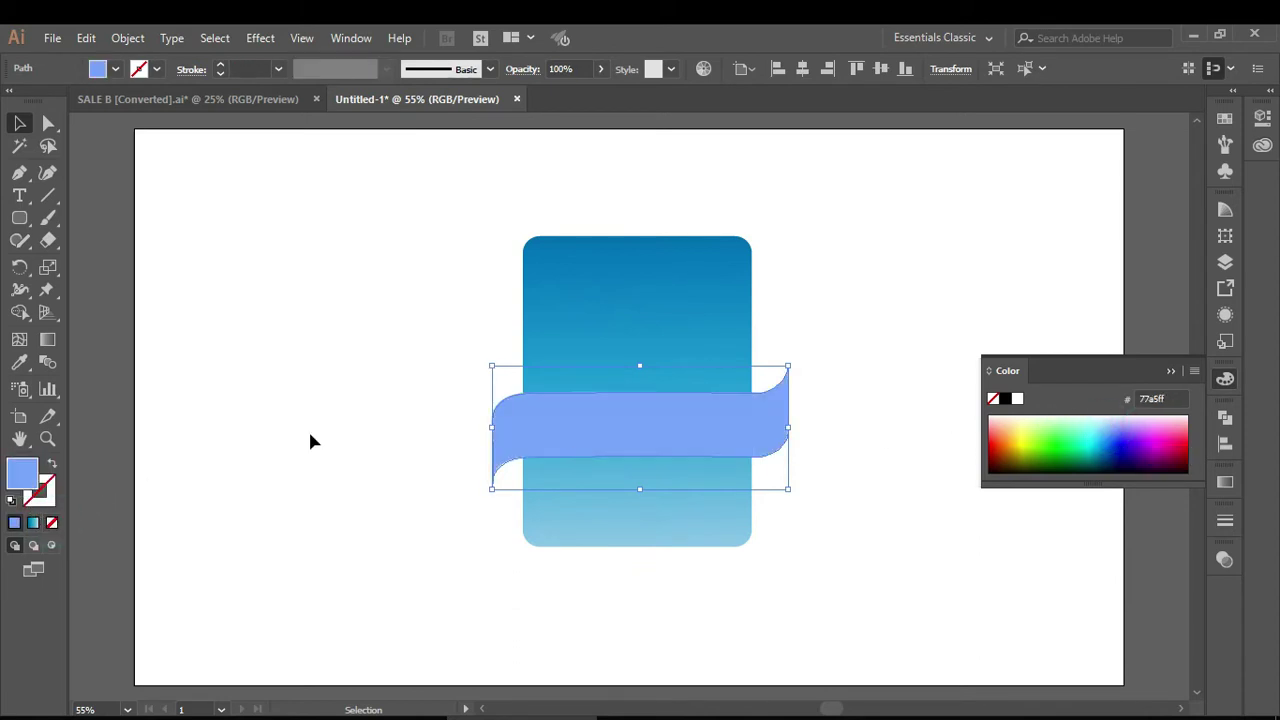
Give the ribbon a vertical blue linear gradient, reversed so it's lighter on top
left_click(33, 522)
left_click(47, 340)
mouse_move(637, 425)
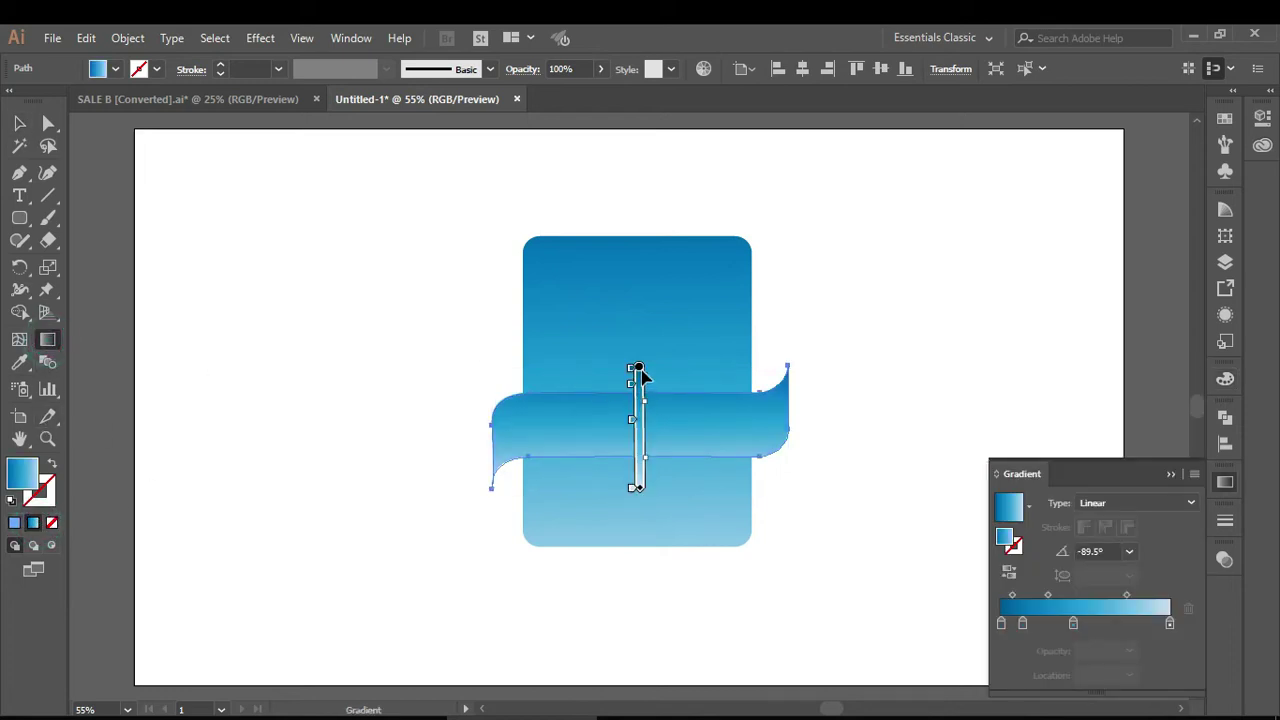
left_click_drag(639, 346, 641, 510)
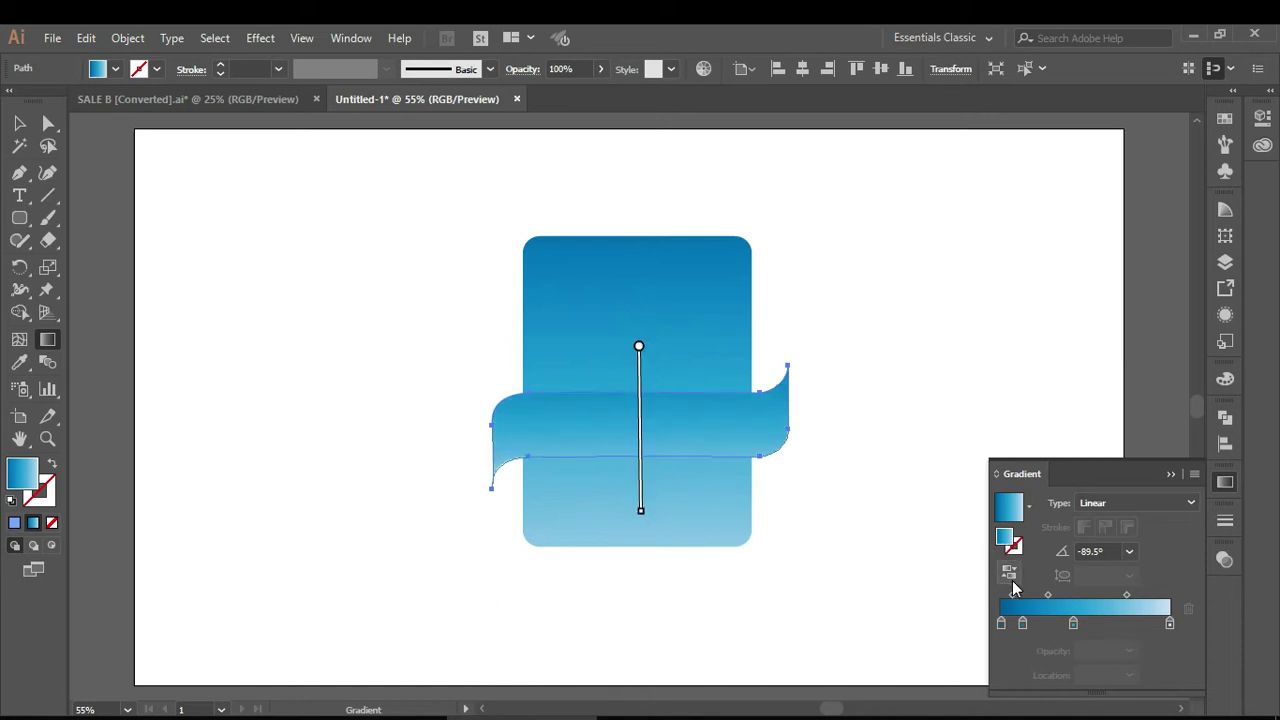
left_click(1009, 572)
left_click(19, 123)
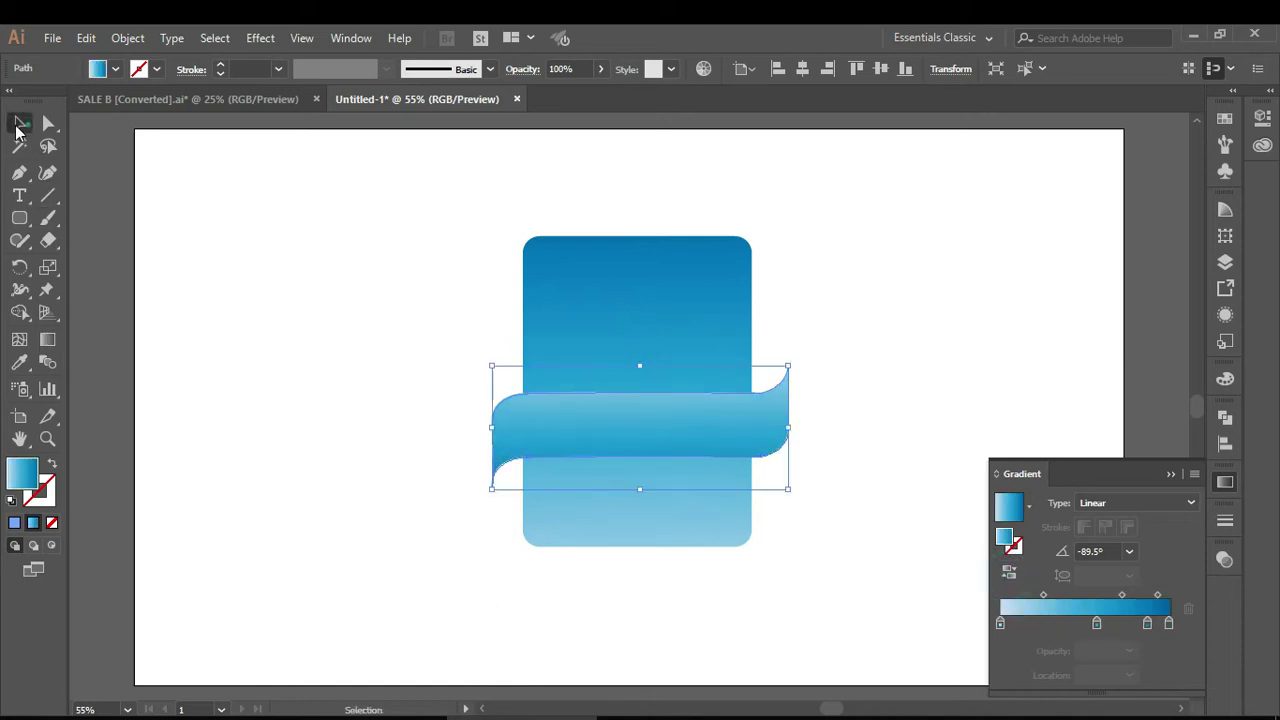
left_click(200, 234)
Nudge the ribbon's bottom-left anchor into position with Direct Selection to shape the lower tail
scroll(528, 537, "up", 1, "alt")
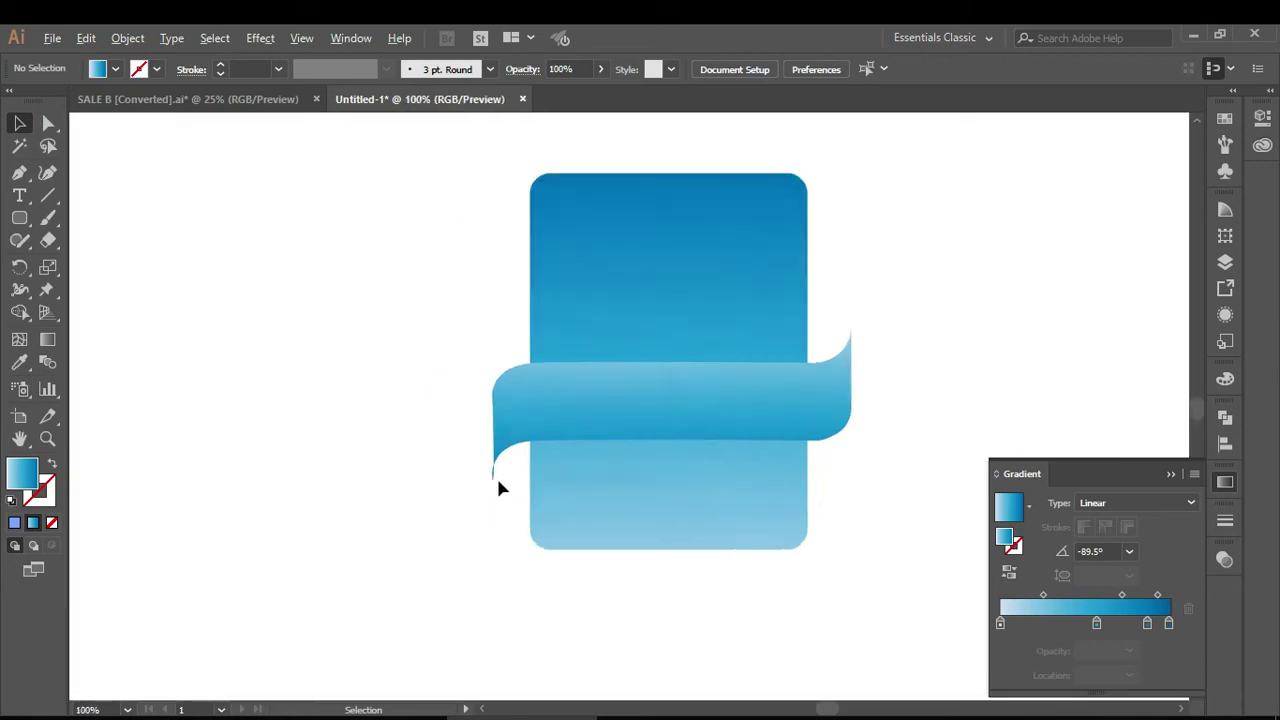
scroll(500, 490, "up", 1, "alt")
left_click(512, 423)
left_click(45, 122)
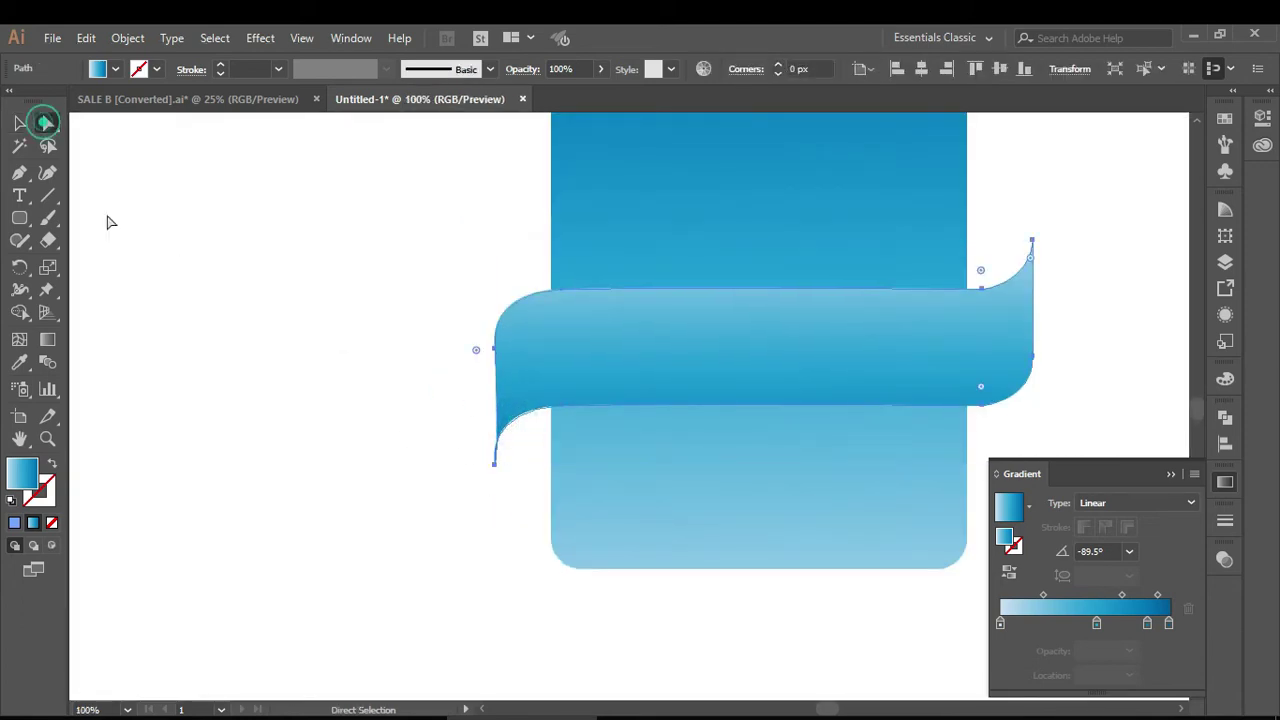
left_click(495, 466)
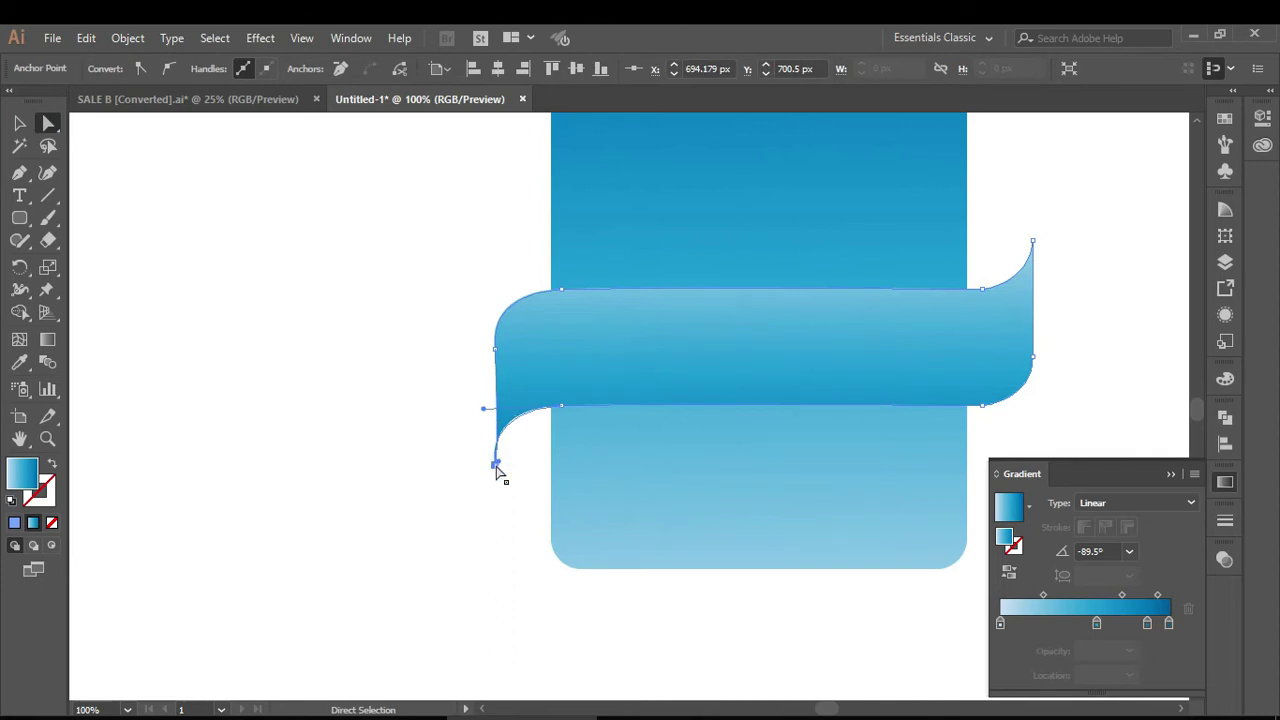
left_click_drag(496, 466, 503, 472)
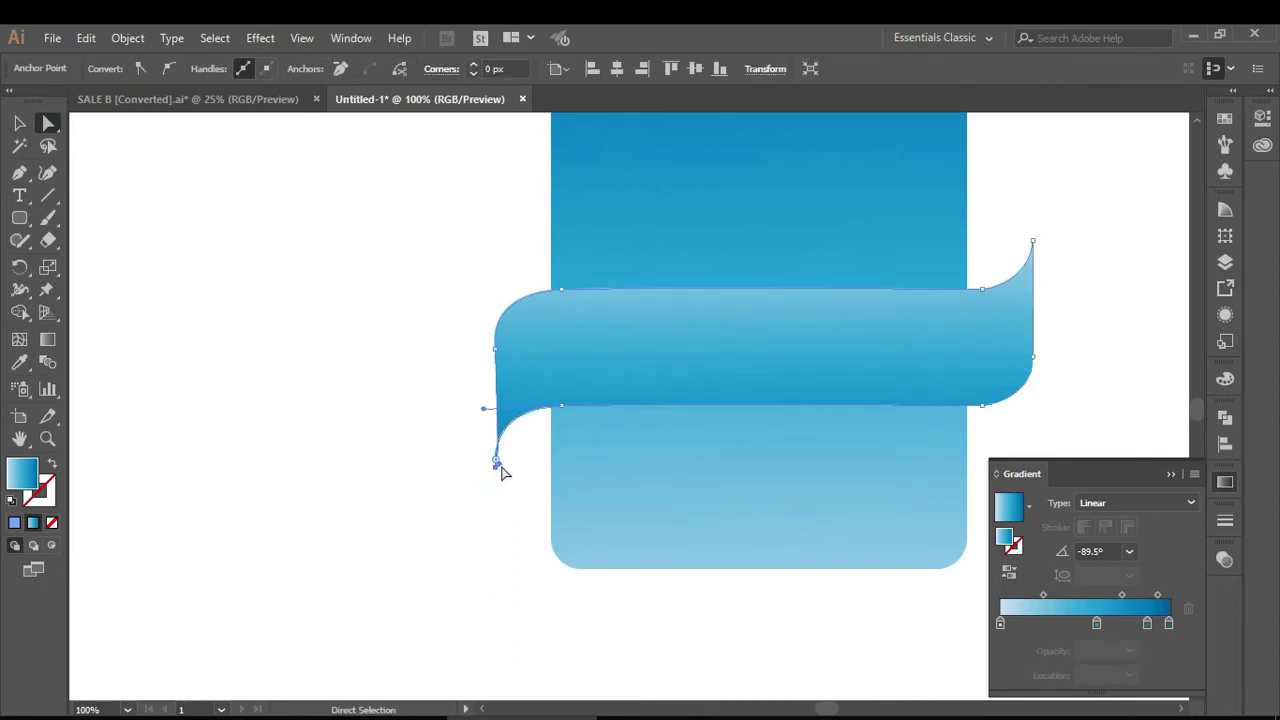
left_click(495, 463)
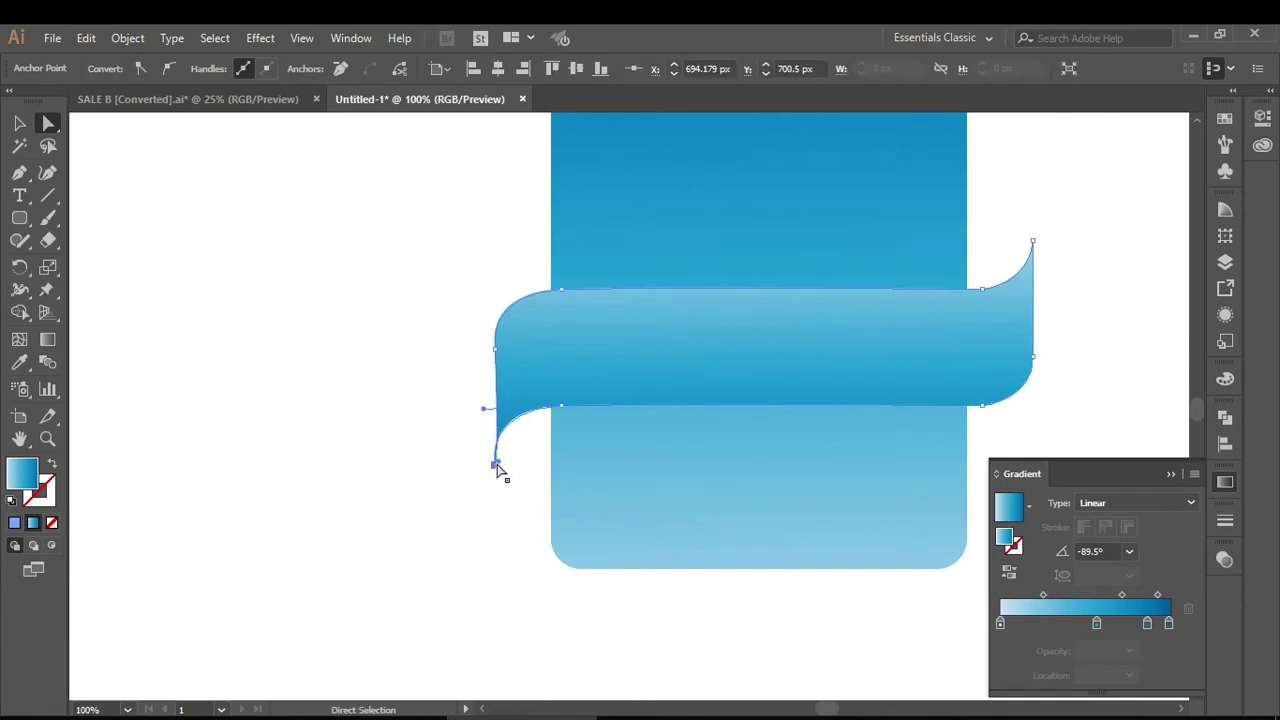
scroll(500, 462, "up", 3)
left_click_drag(494, 451, 481, 460)
scroll(492, 470, "up", 1)
left_click(483, 482)
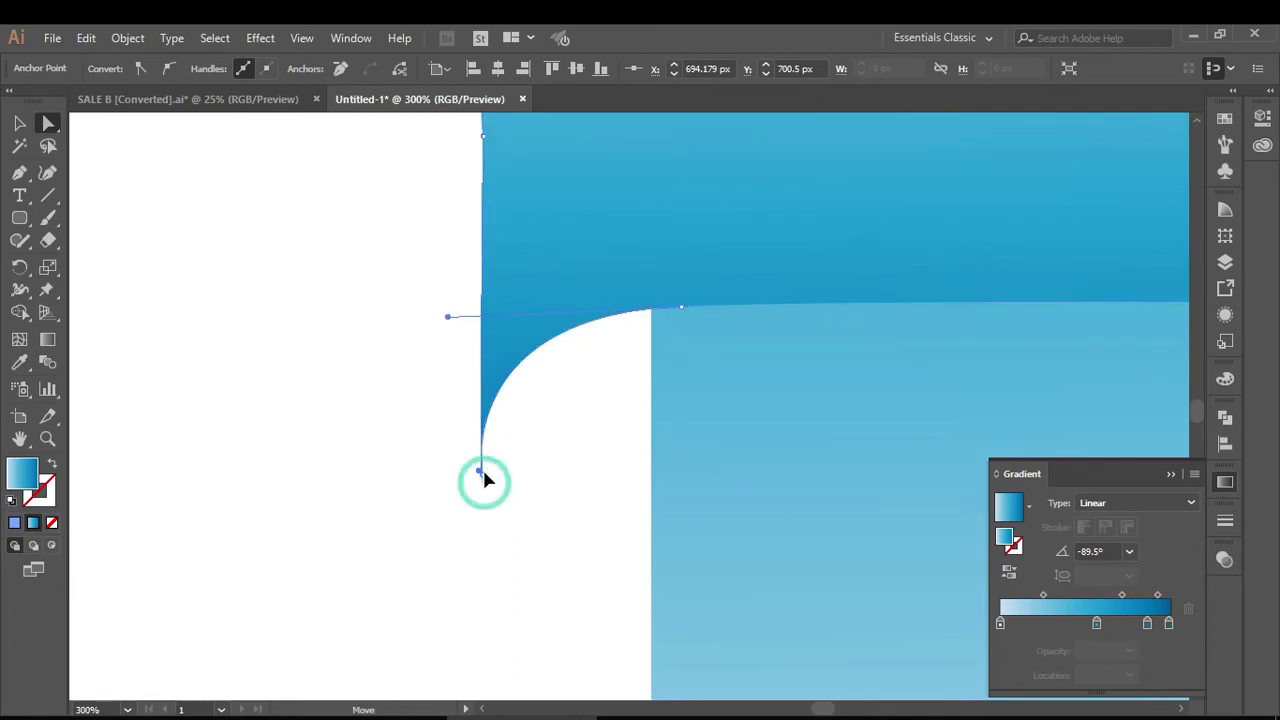
key("ctrl")
left_click(483, 481)
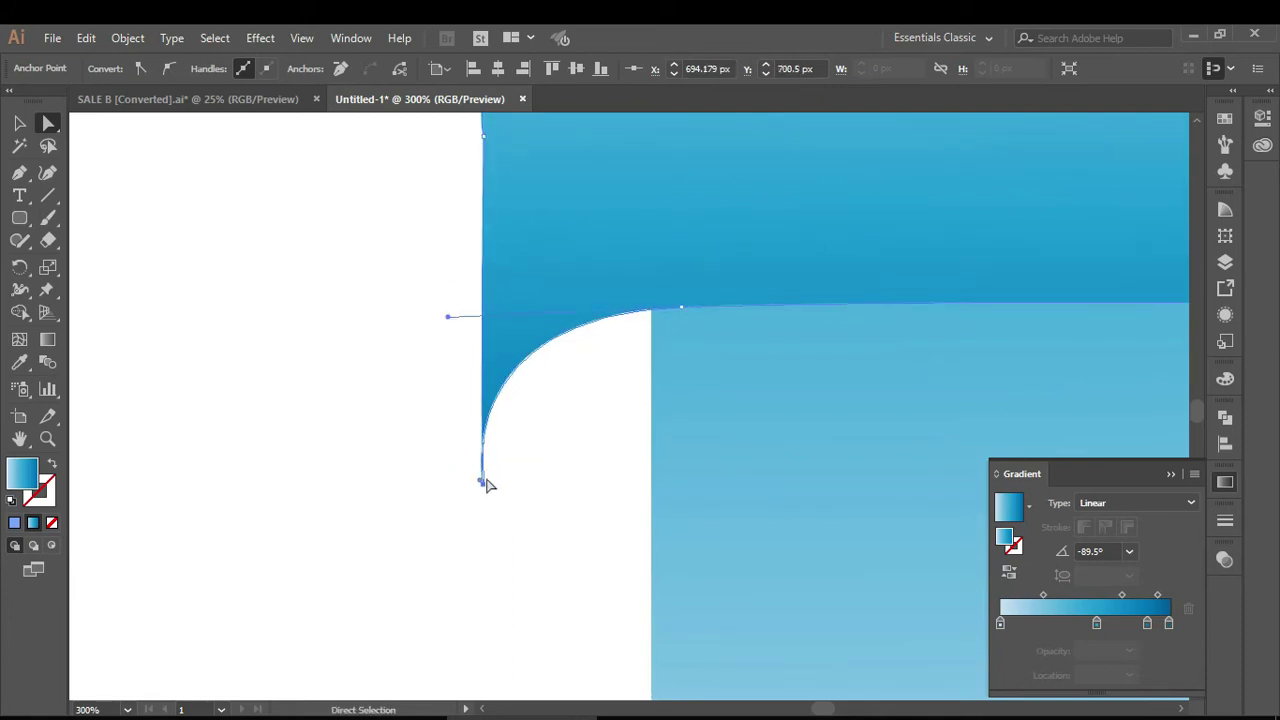
left_click_drag(481, 483, 478, 477)
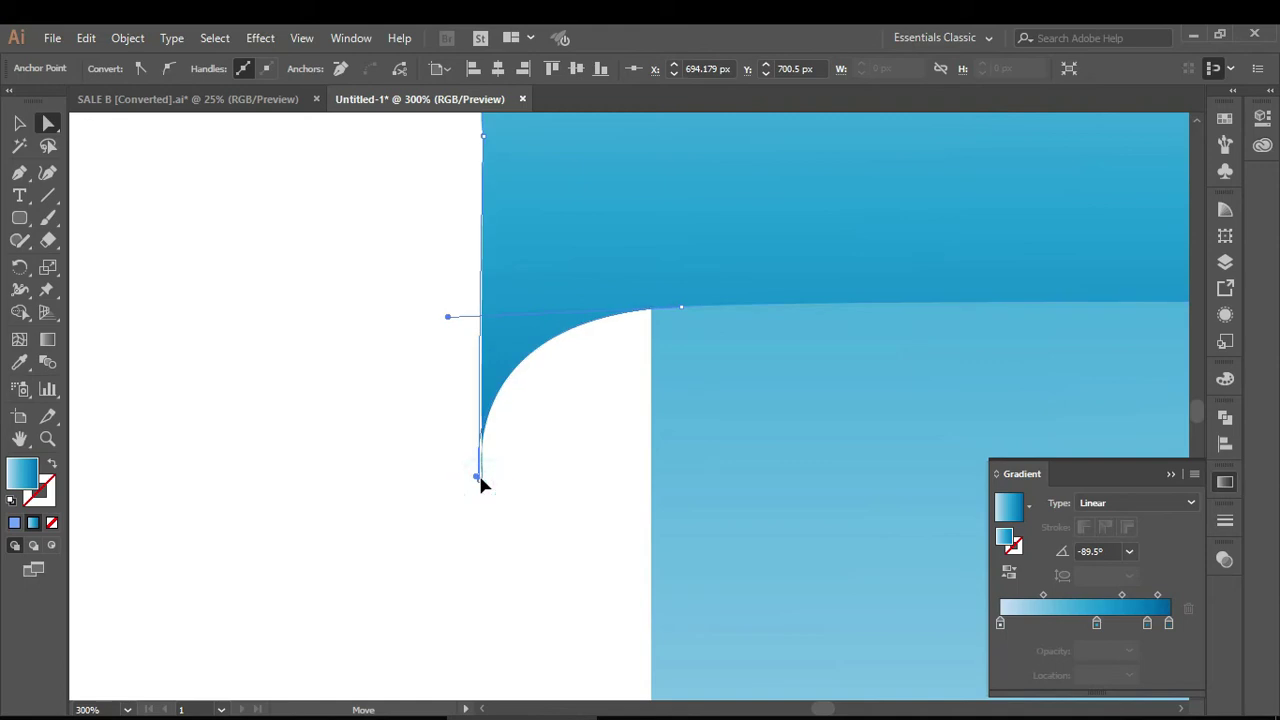
left_click(477, 480)
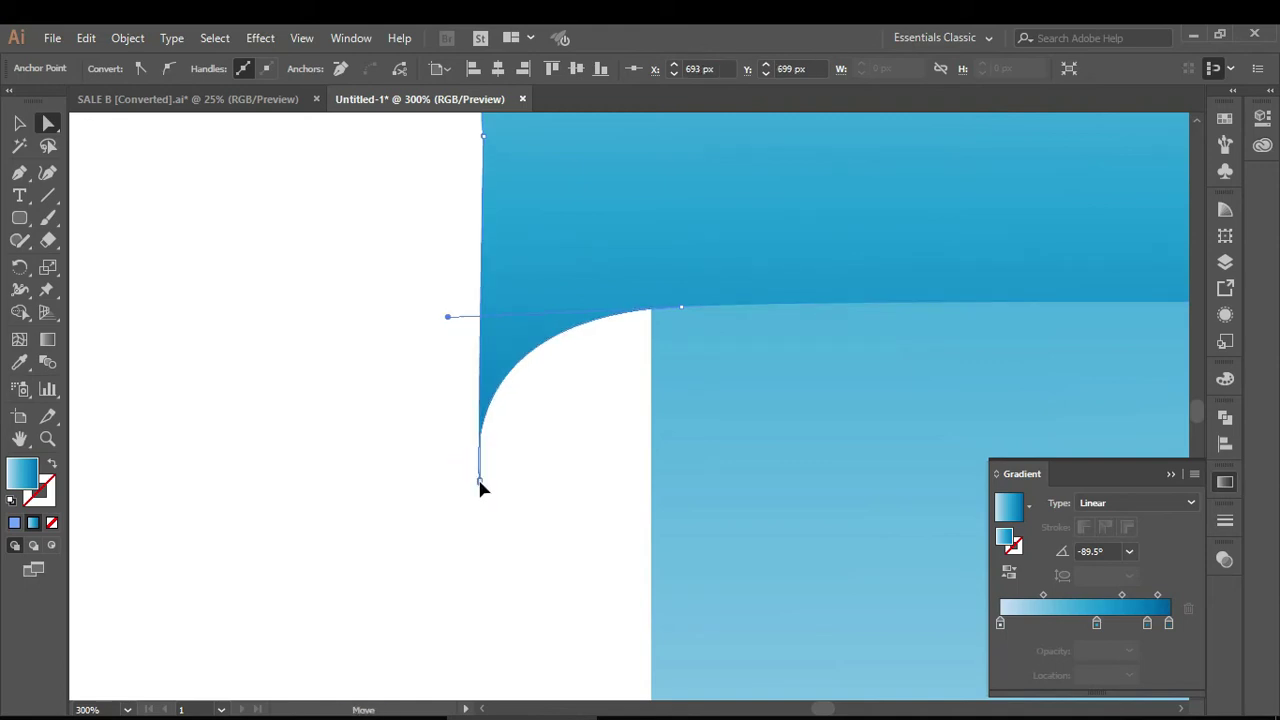
scroll(455, 379, "up", 2)
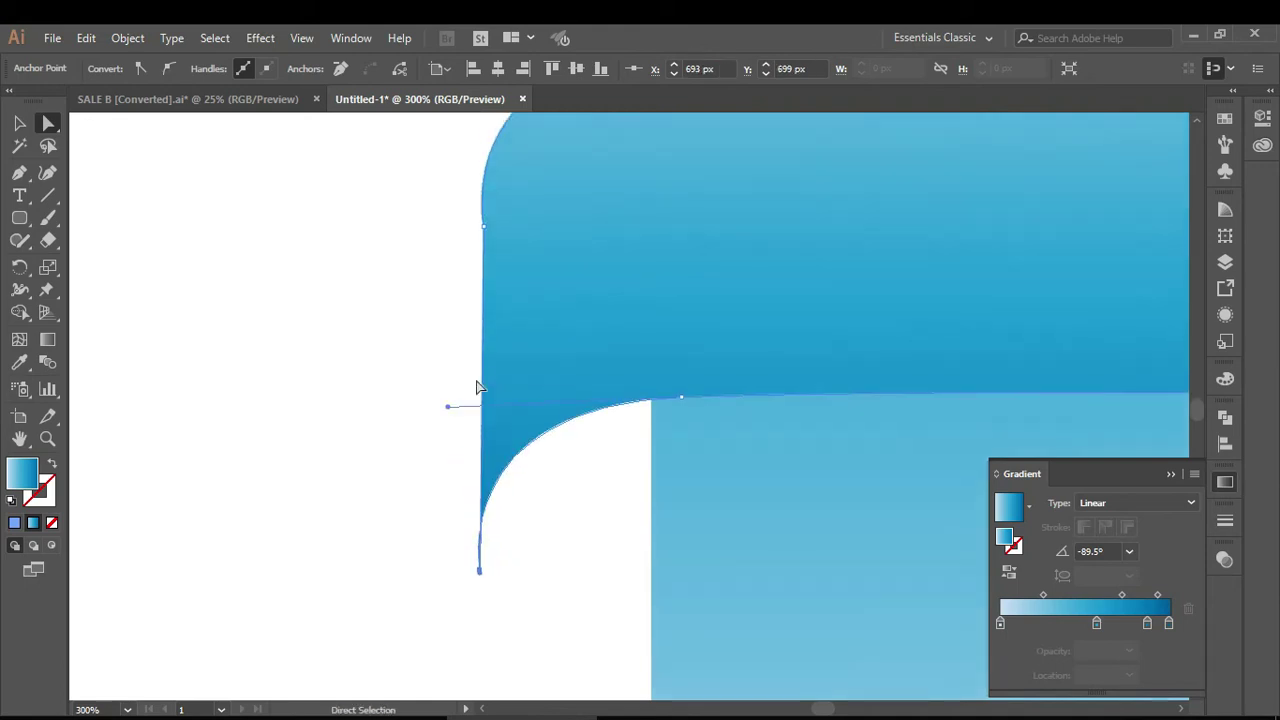
Convert the ribbon's top-left anchor to smooth and adjust its handle to round the corner
left_click(484, 226)
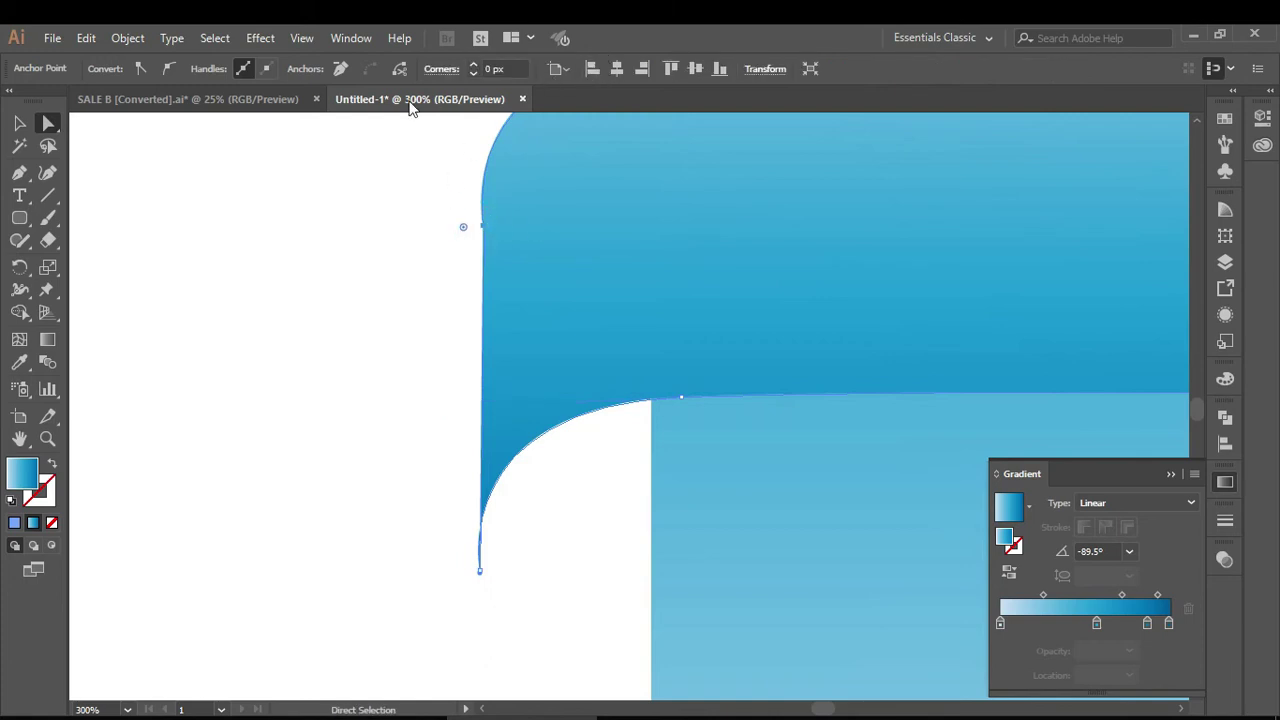
left_click(165, 68)
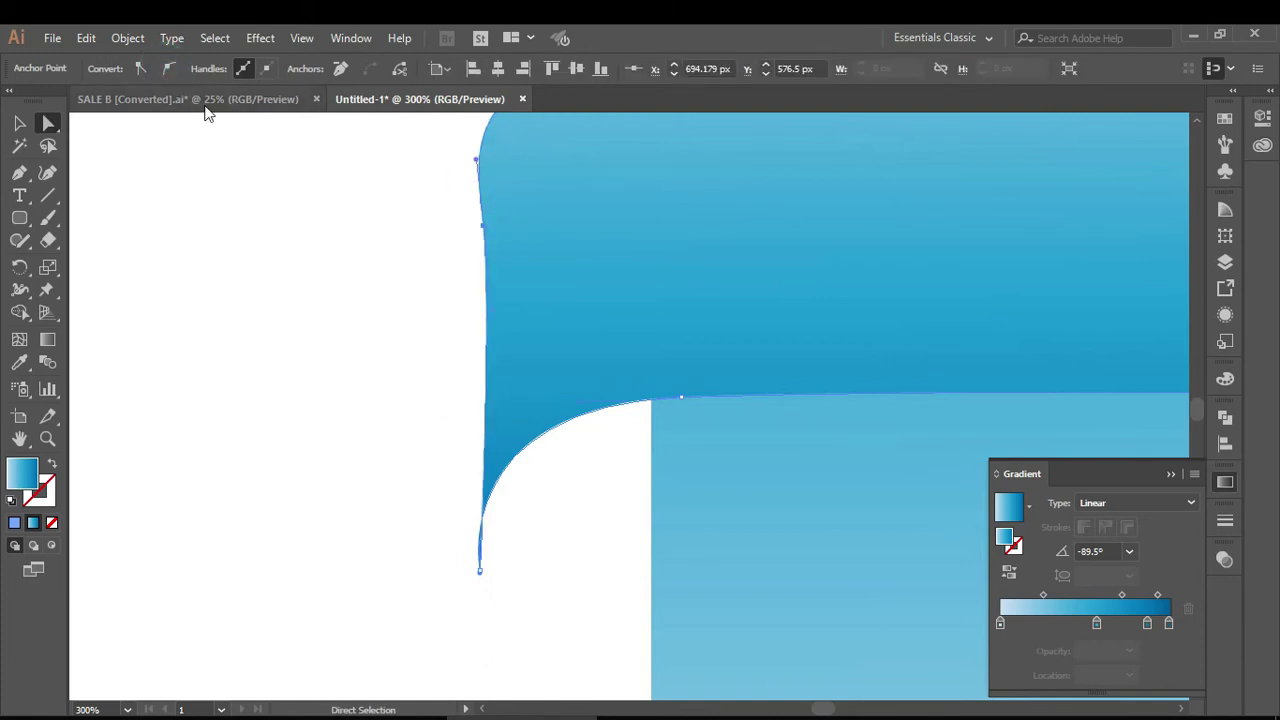
left_click(483, 227)
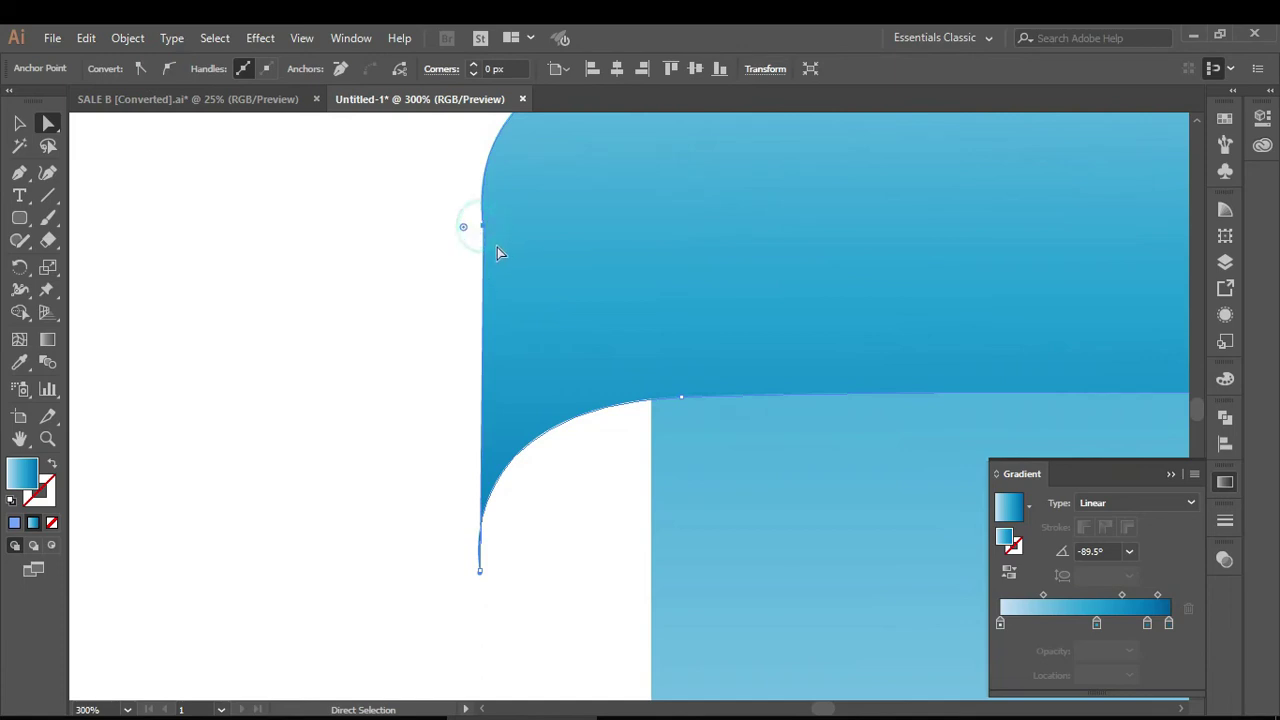
left_click(141, 68)
left_click(165, 68)
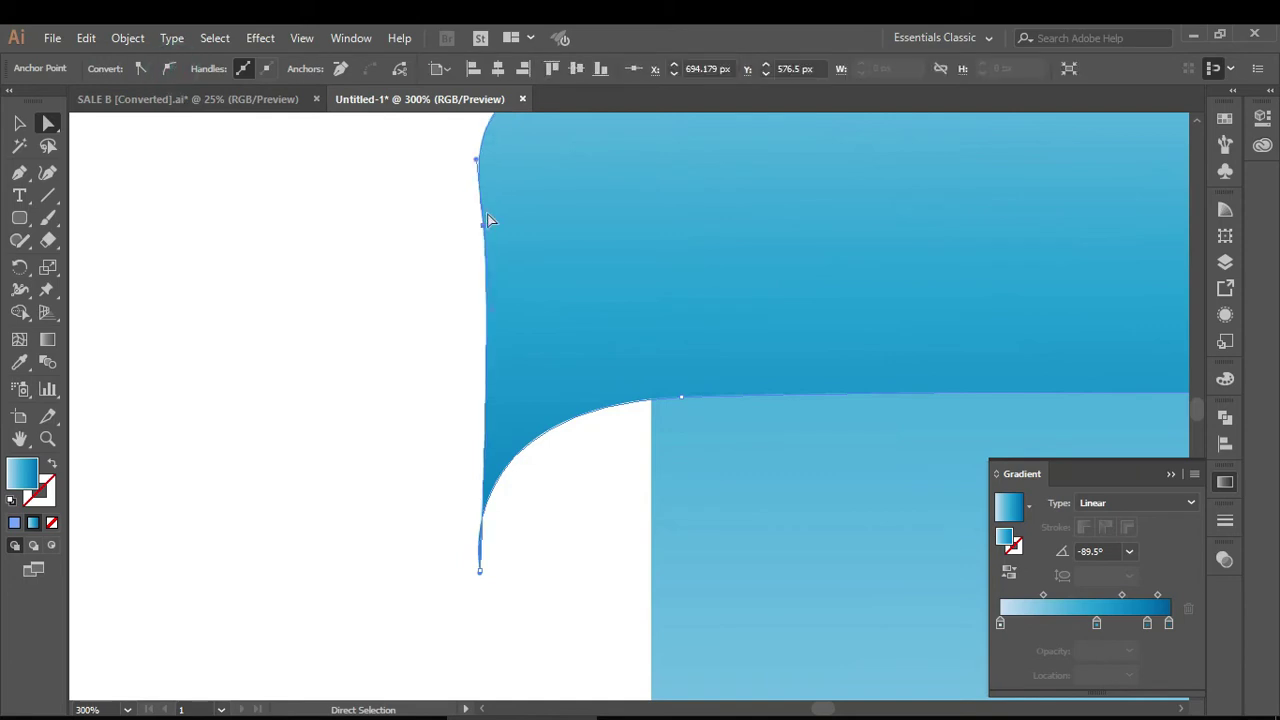
left_click_drag(481, 228, 475, 229)
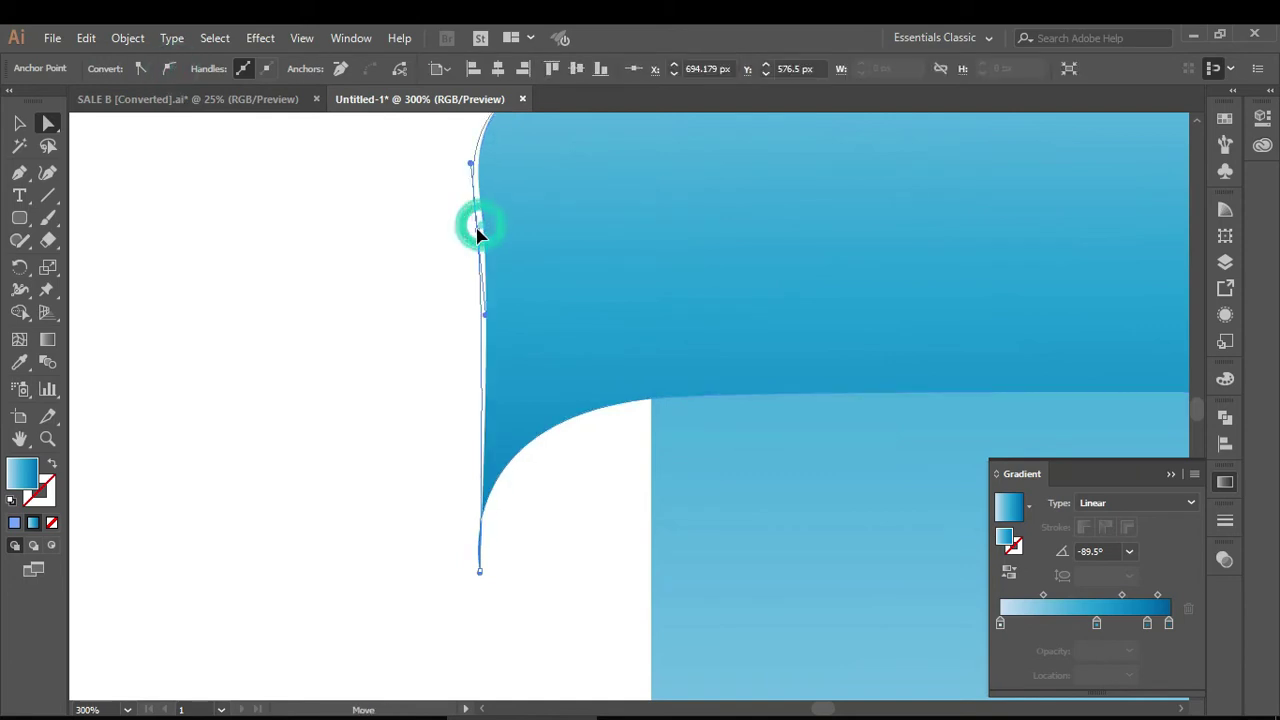
left_click_drag(472, 168, 478, 170)
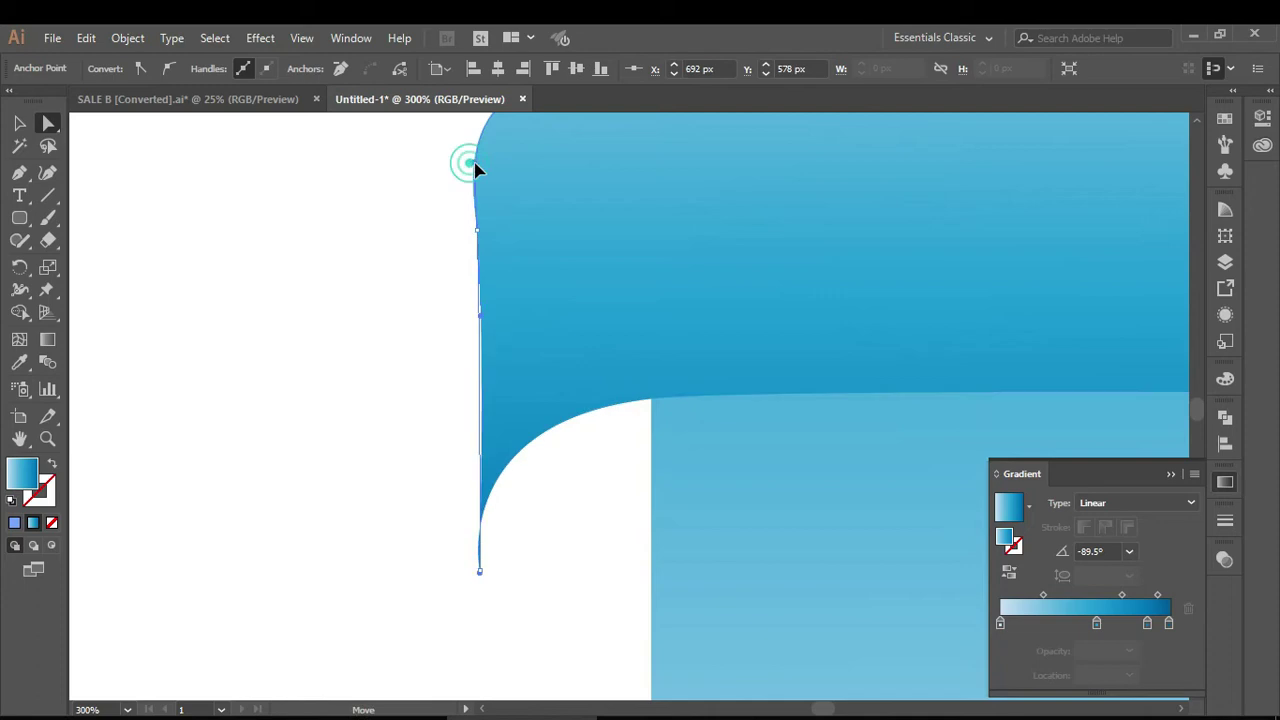
left_click(423, 235)
Refine the lower-left curl and the rounded top-left corner by dragging their handles
scroll(460, 300, "up", 3)
scroll(506, 349, "down", 3)
left_click(481, 547)
left_click_drag(450, 390, 473, 385)
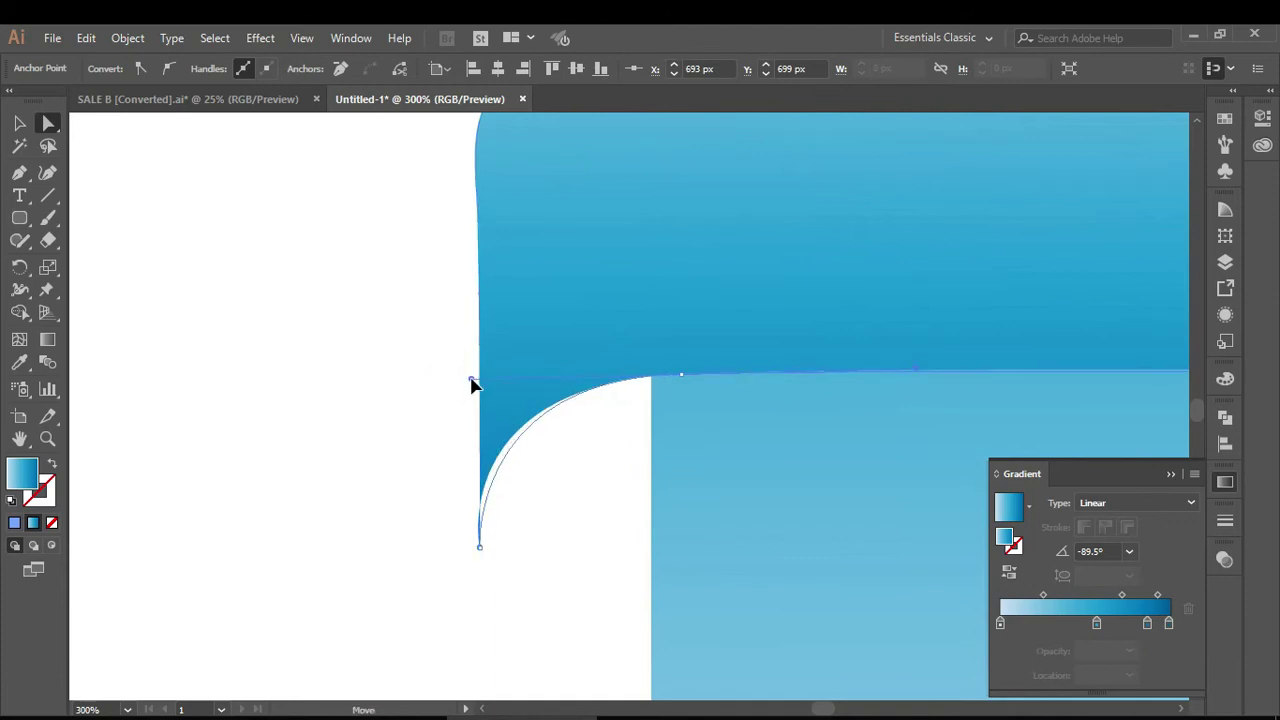
left_click(409, 382)
scroll(449, 386, "up", 1)
scroll(449, 386, "up", 2)
left_click(478, 312)
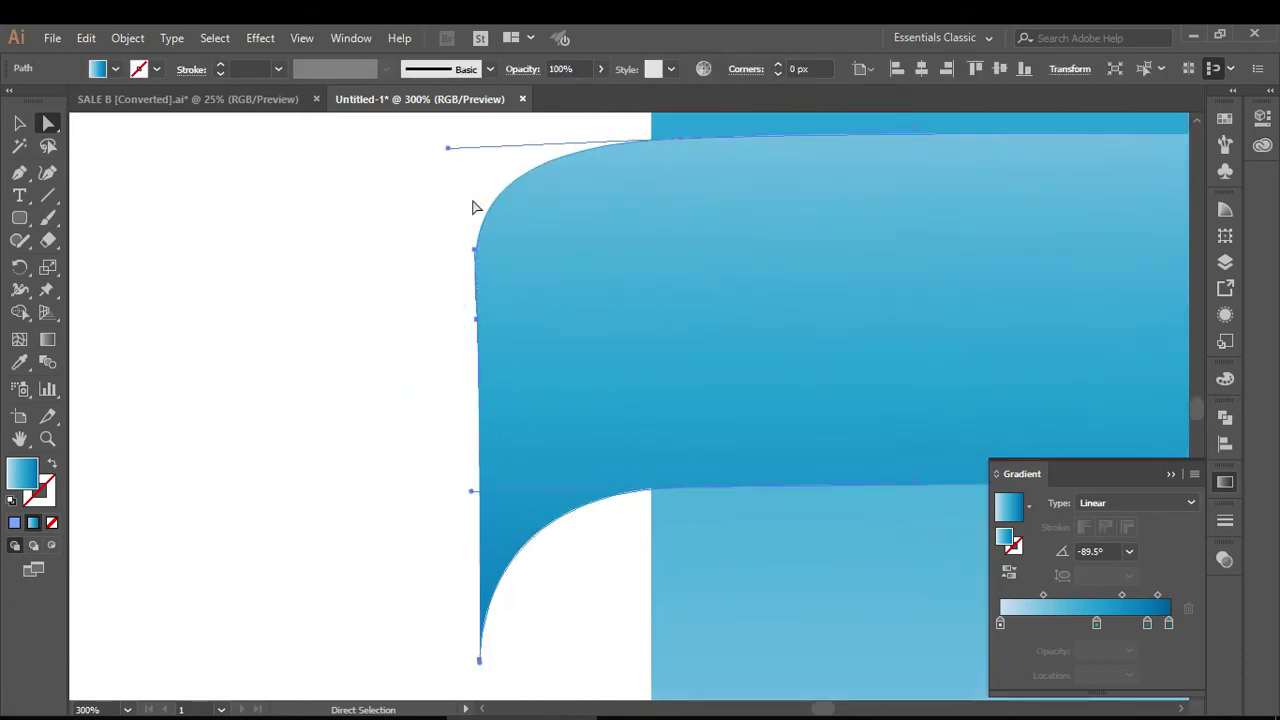
left_click_drag(450, 153, 460, 150)
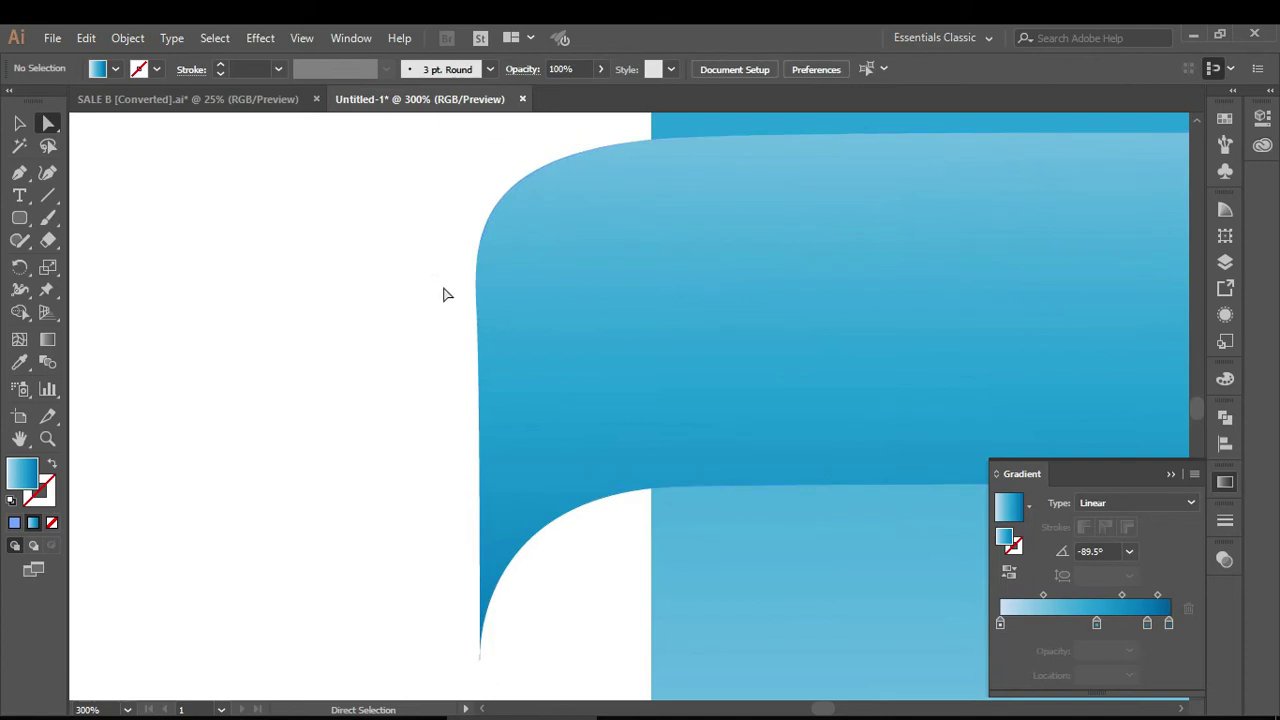
Lower the ribbon's top edge slightly and shift the ribbon a little left over the card
scroll(451, 314, "down", 4)
scroll(769, 297, "up", 2)
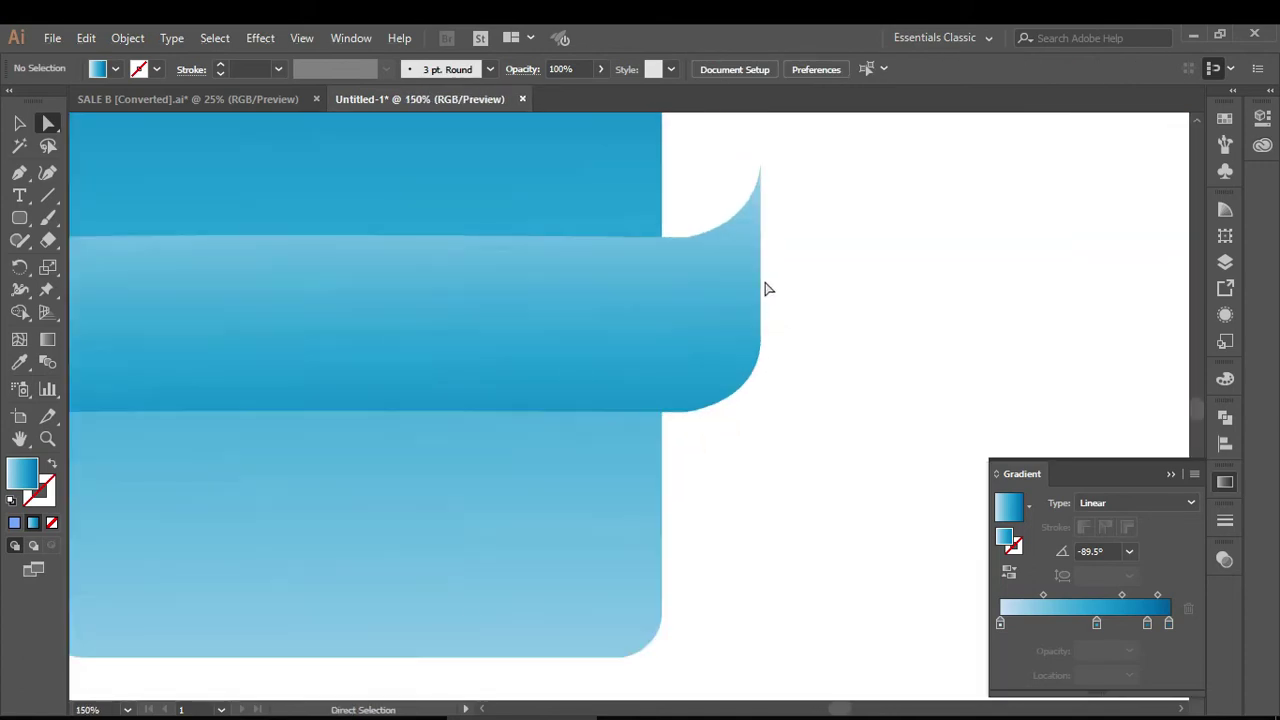
scroll(769, 290, "down", 2)
left_click(19, 123)
left_click(568, 371)
left_click_drag(585, 297, 585, 304)
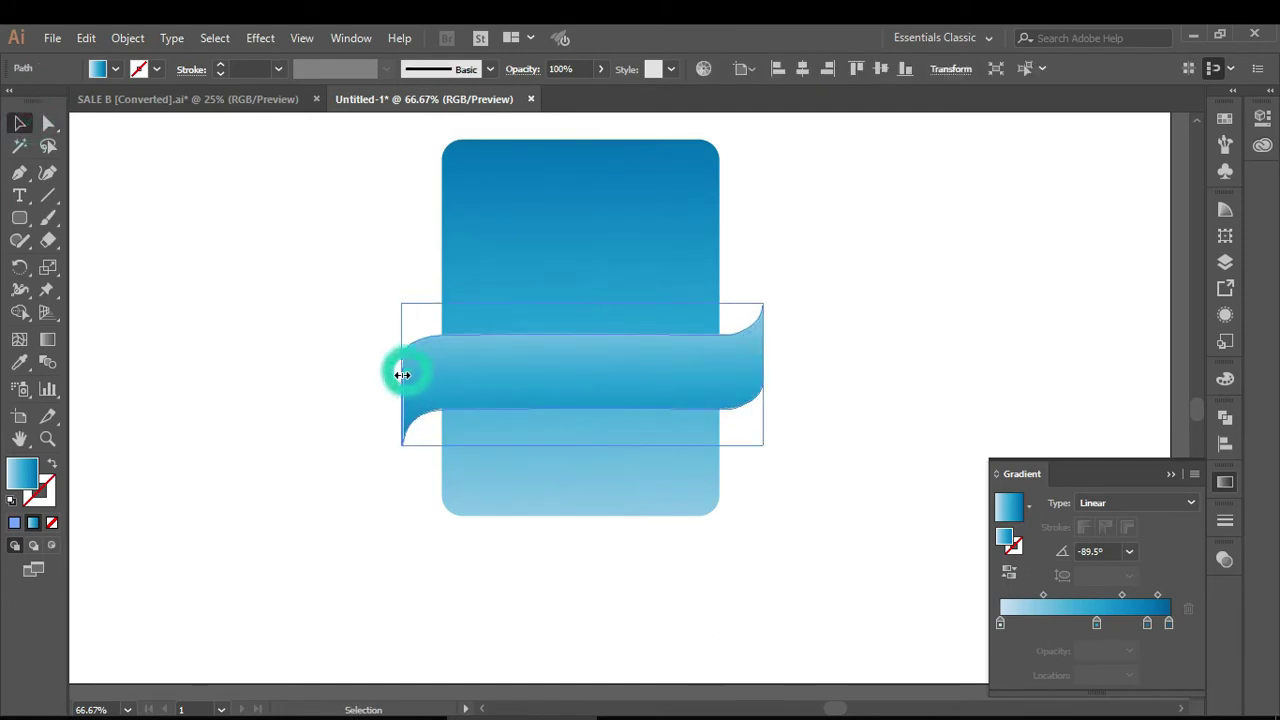
left_click(783, 320)
left_click_drag(689, 371, 682, 372)
left_click(657, 242)
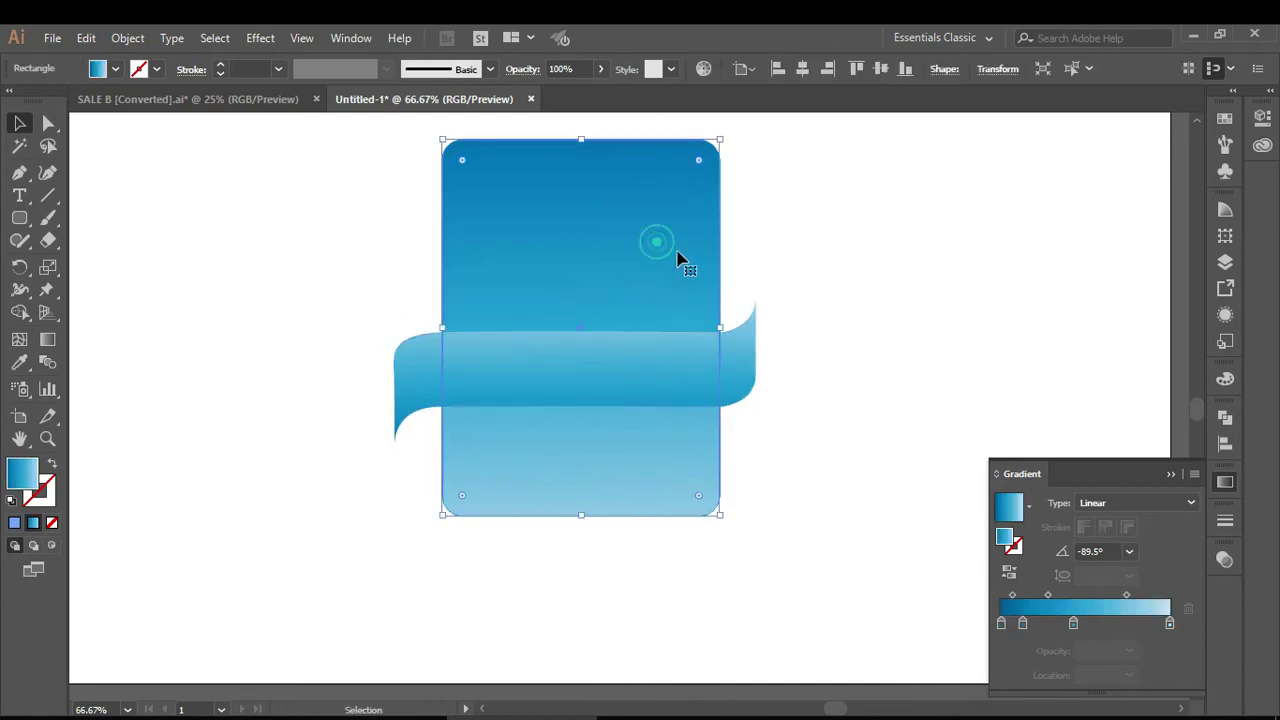
Make the card gradient's top stop magenta and delete the middle blue stop
double_click(1002, 624)
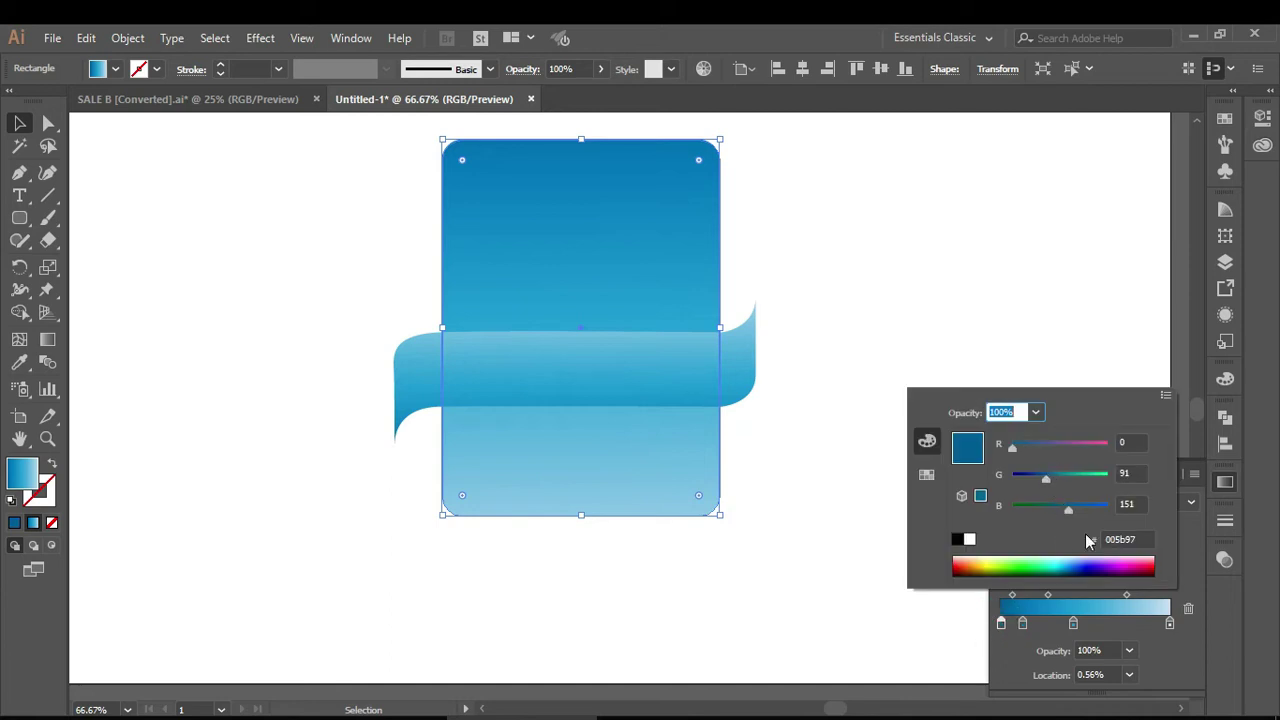
left_click(1155, 562)
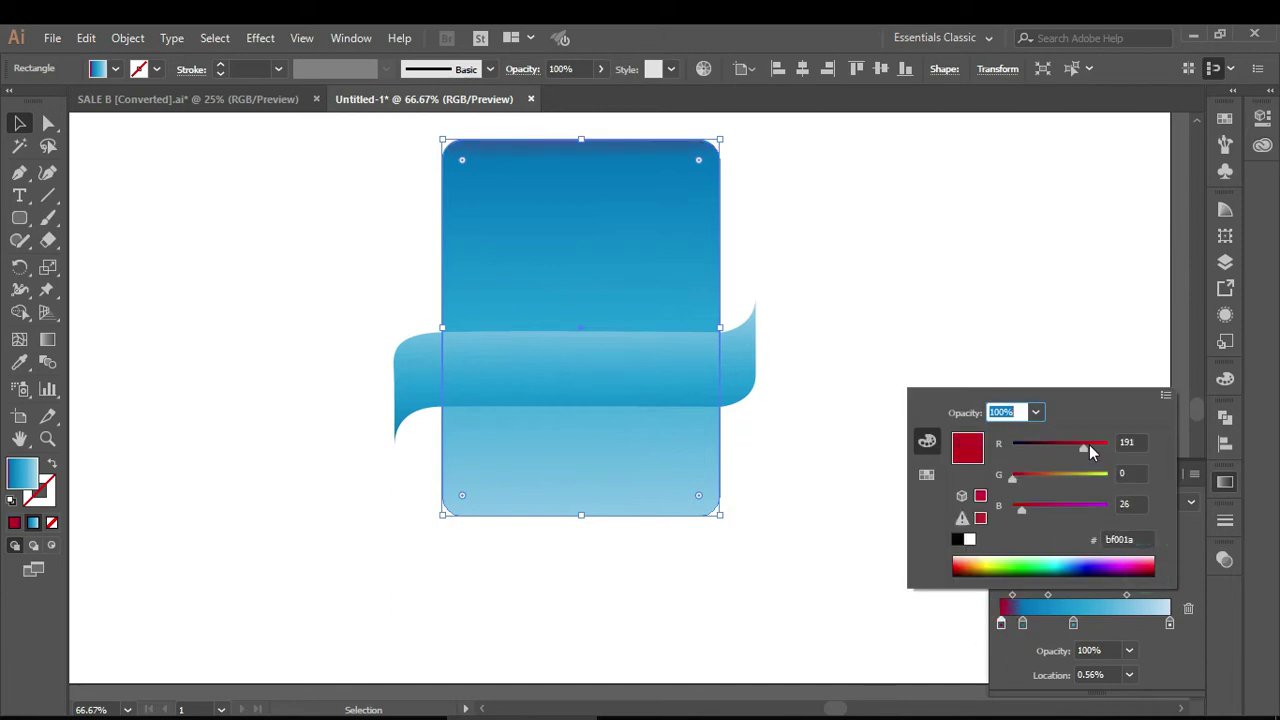
left_click_drag(1024, 514, 1056, 514)
left_click(1022, 623)
mouse_move(1022, 623)
left_mouse_down()
mouse_move(1130, 625)
mouse_move(1192, 608)
left_mouse_up()
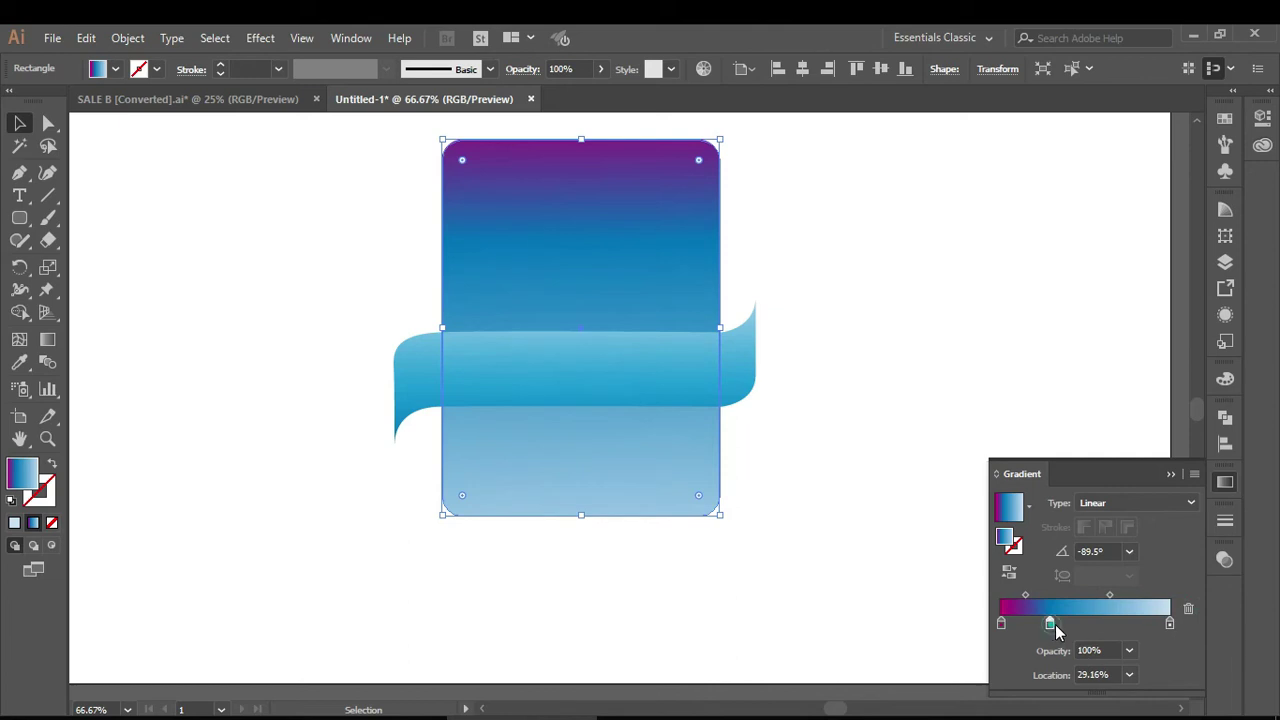
left_click_drag(1050, 626, 1125, 626)
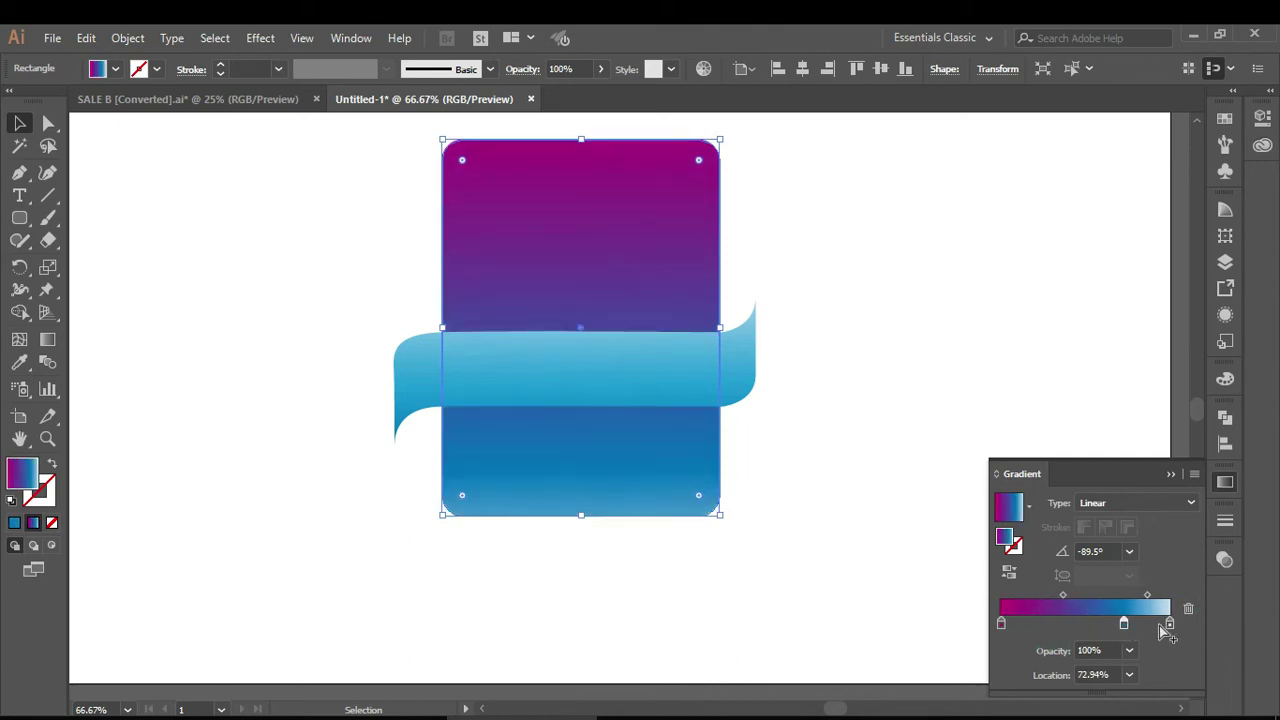
left_click_drag(1126, 627, 1138, 626)
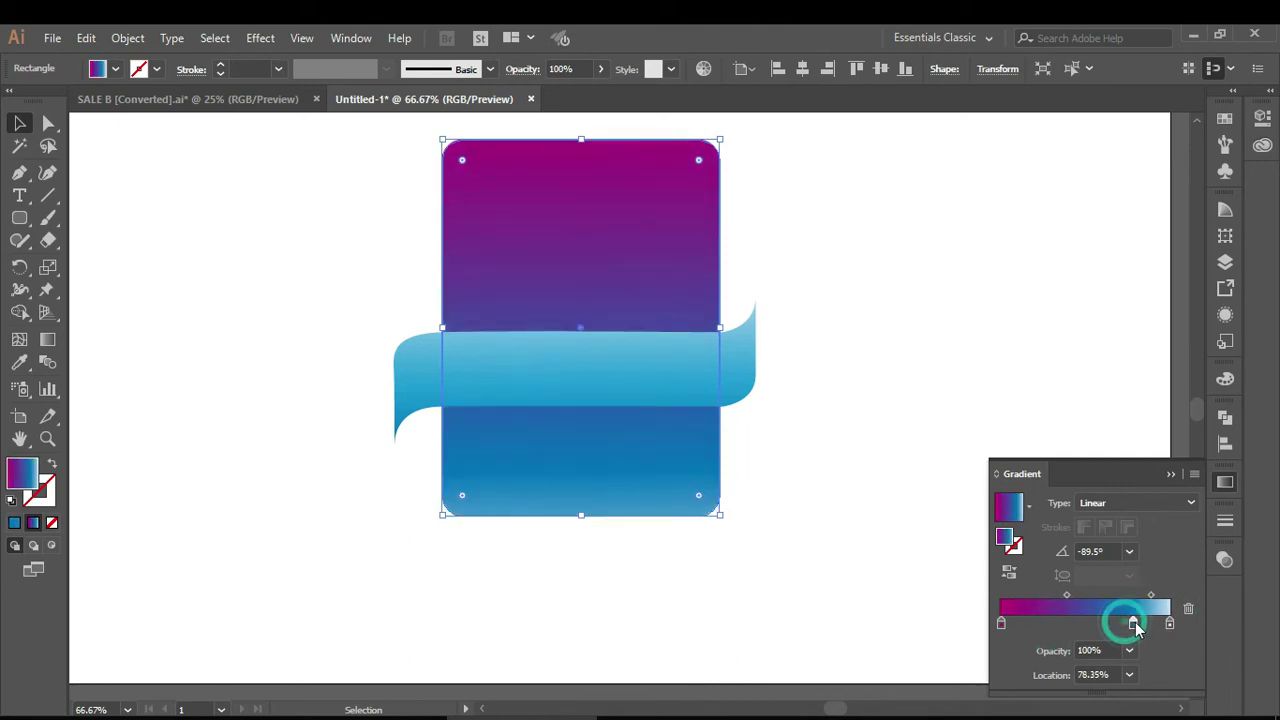
left_click(1188, 609)
Change the gradient's bottom stop to a light blue-violet by adjusting its RGB sliders
double_click(1169, 623)
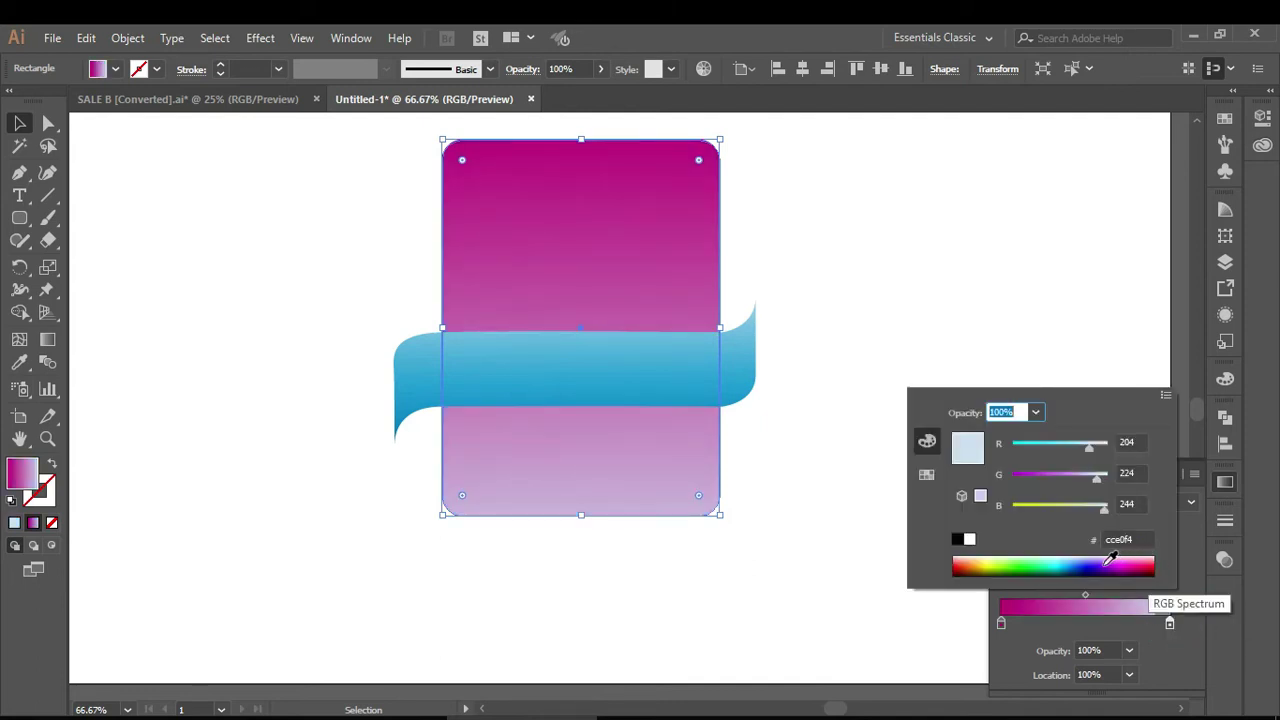
left_click(1101, 561)
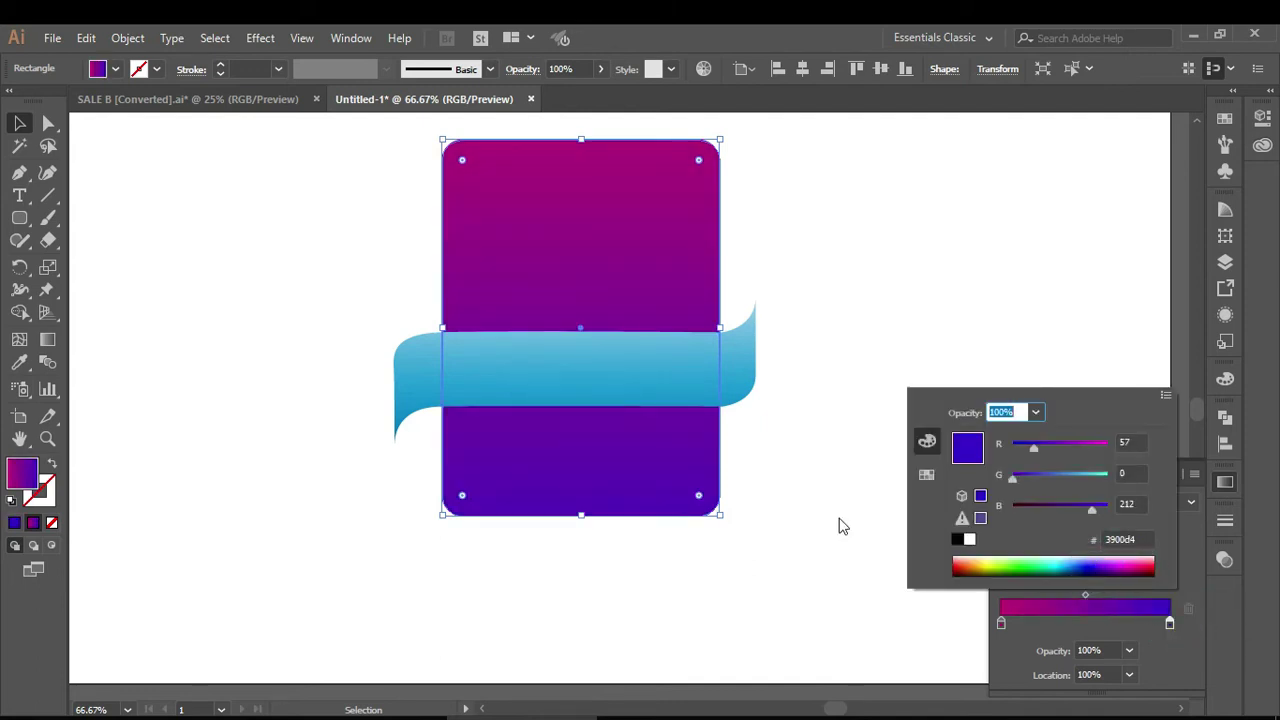
left_click_drag(1093, 514, 1096, 514)
left_click_drag(1036, 453, 1050, 455)
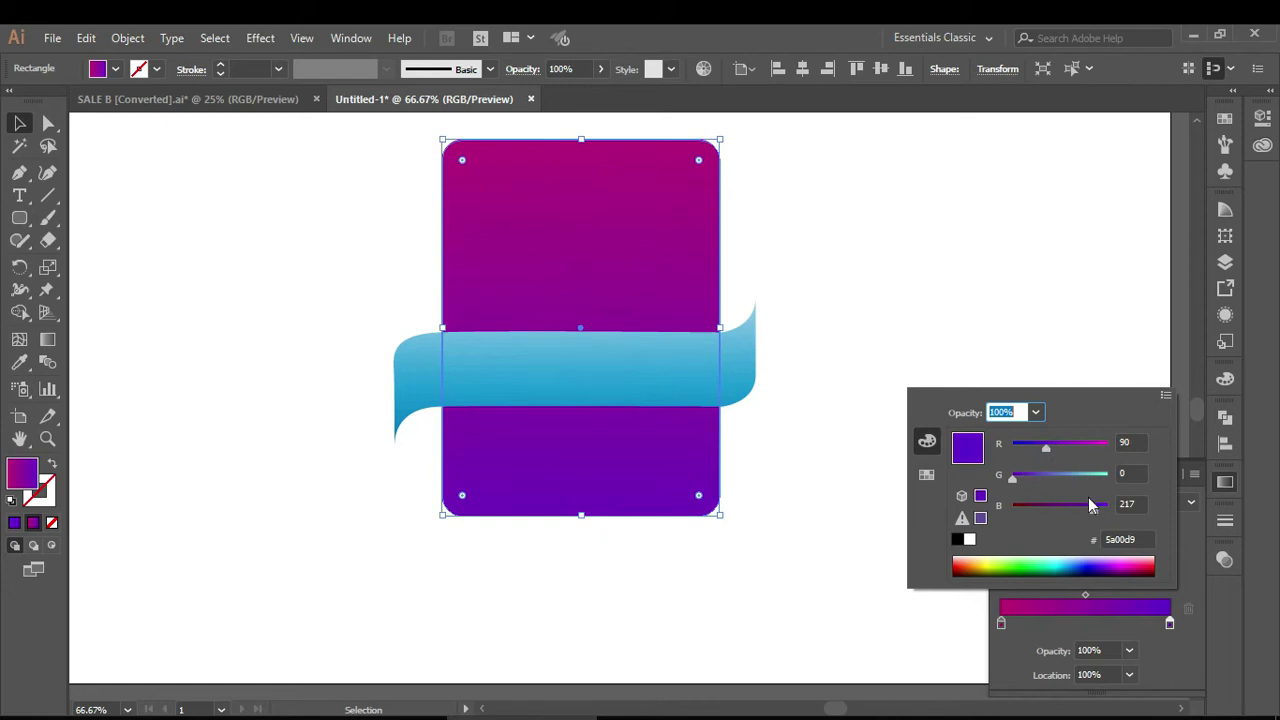
left_click_drag(1095, 514, 1110, 510)
left_click_drag(1014, 484, 1031, 487)
left_click(1120, 625)
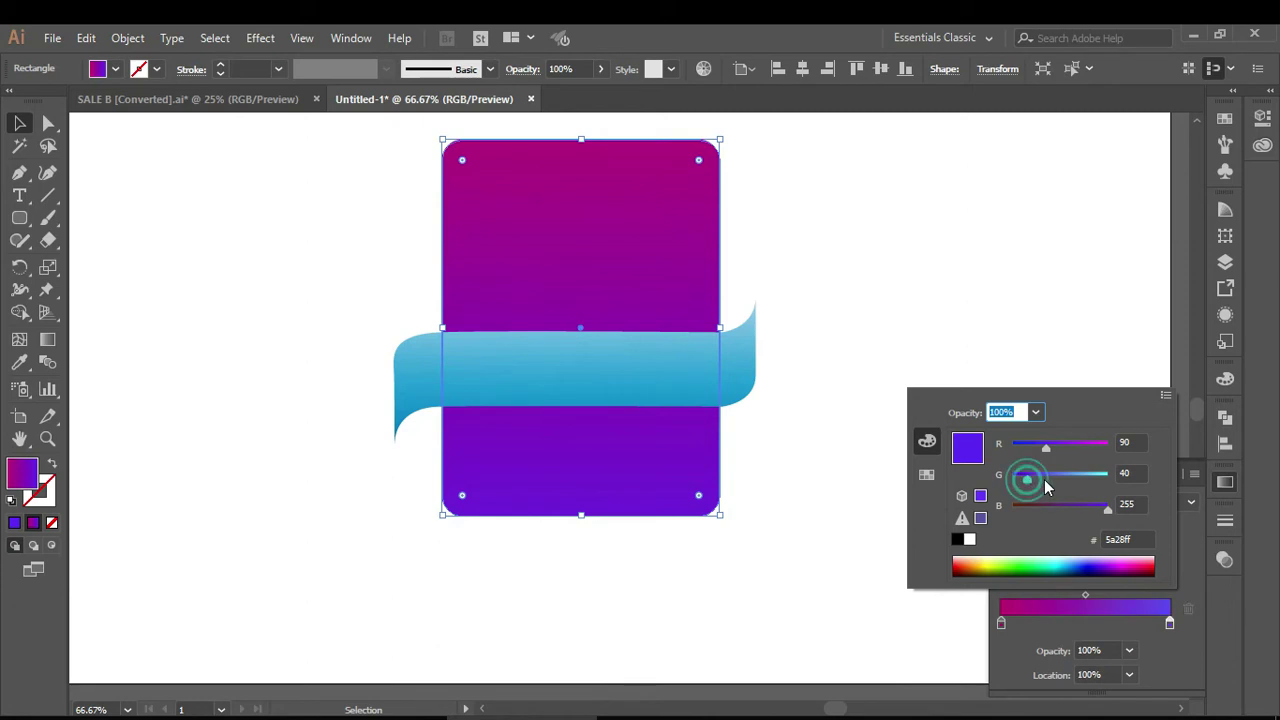
left_click_drag(1027, 479, 1057, 487)
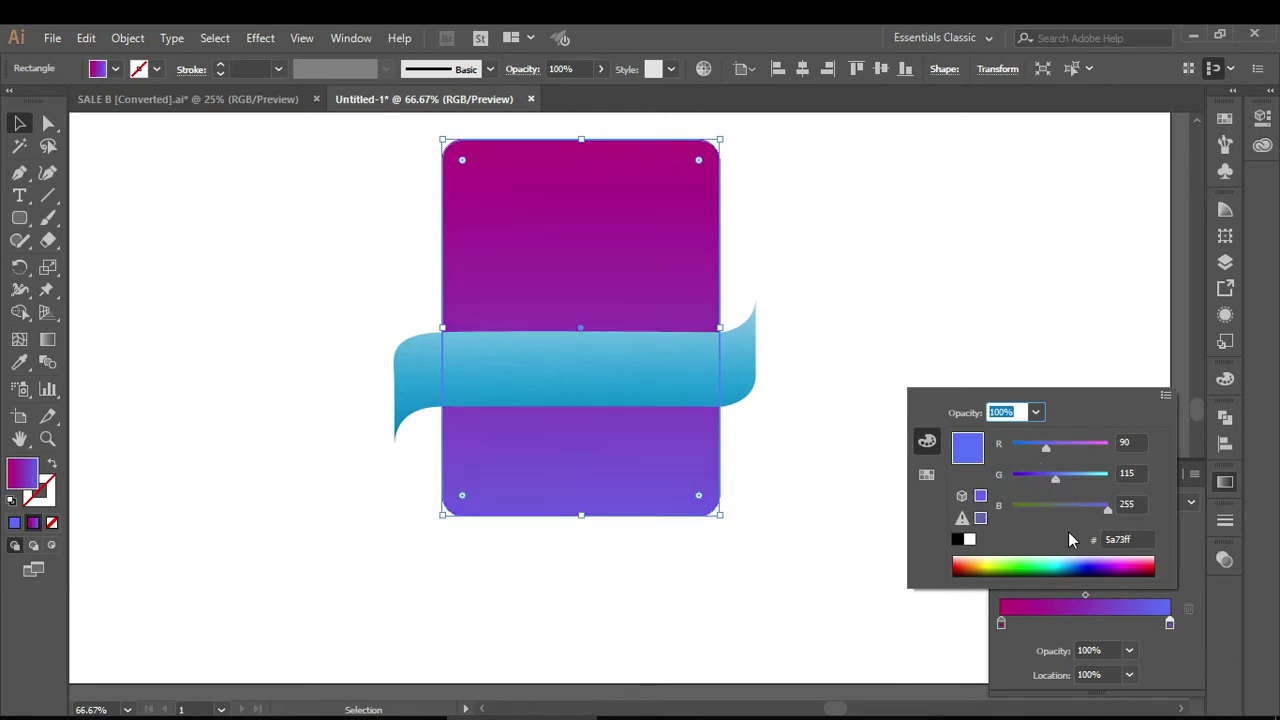
Add a soft lavender 7f77cd gradient stop at about 64%
left_click(1110, 625)
left_click(1109, 622)
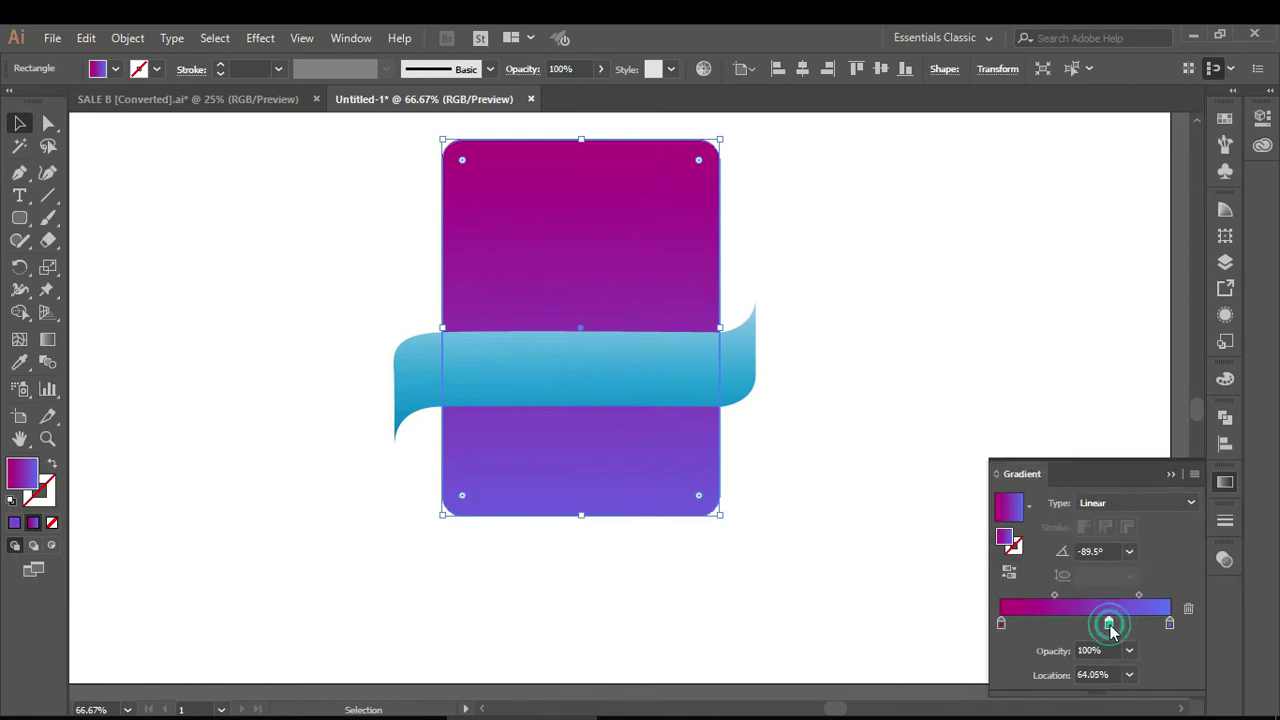
double_click(1109, 623)
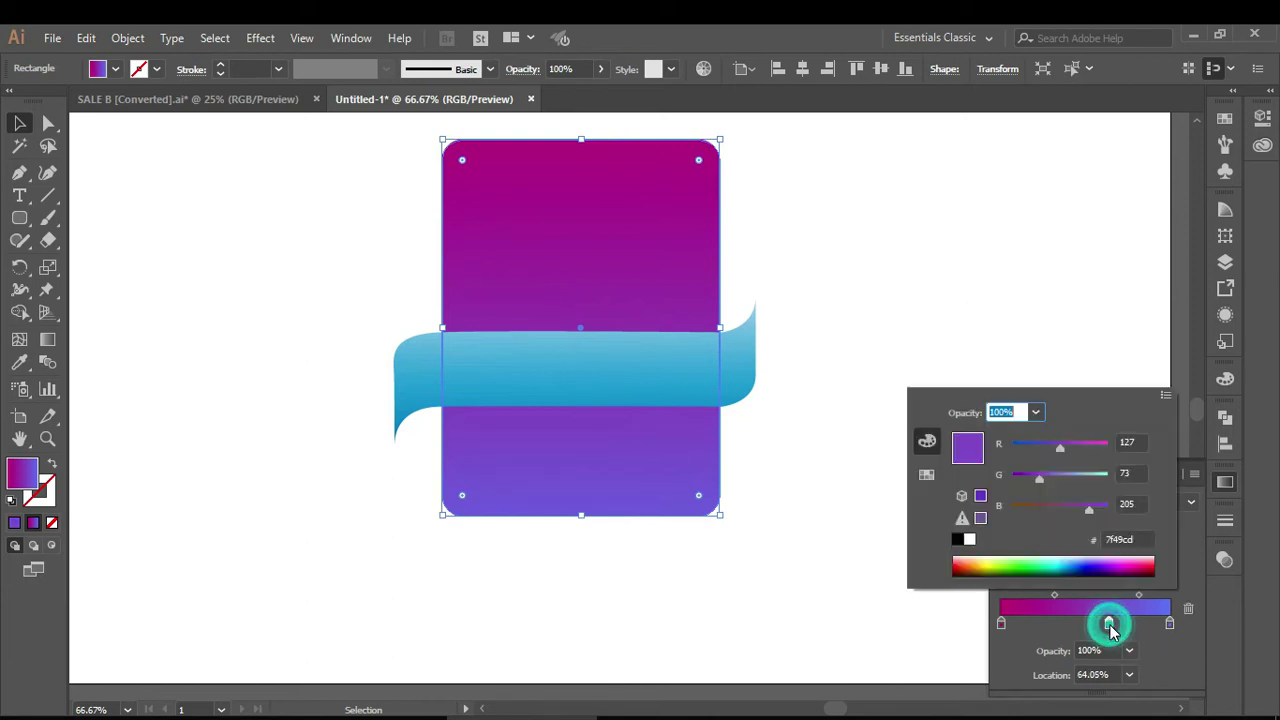
left_click(1058, 479)
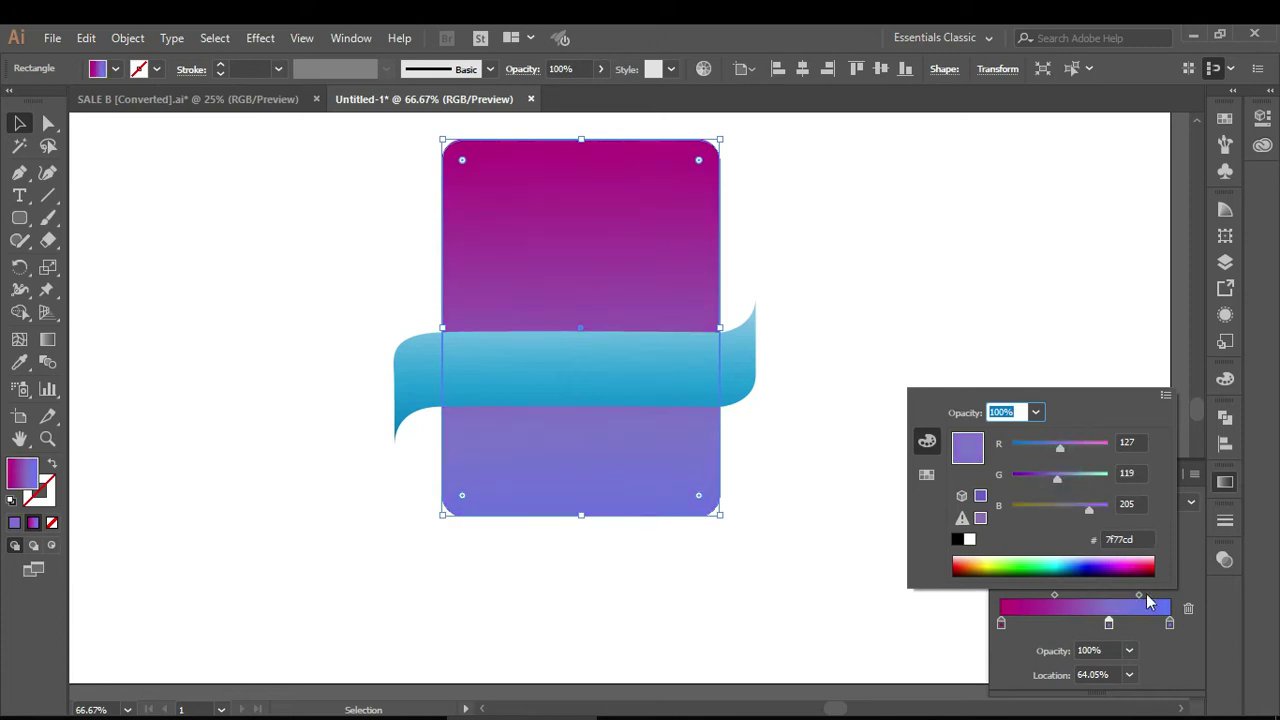
left_click(1170, 625)
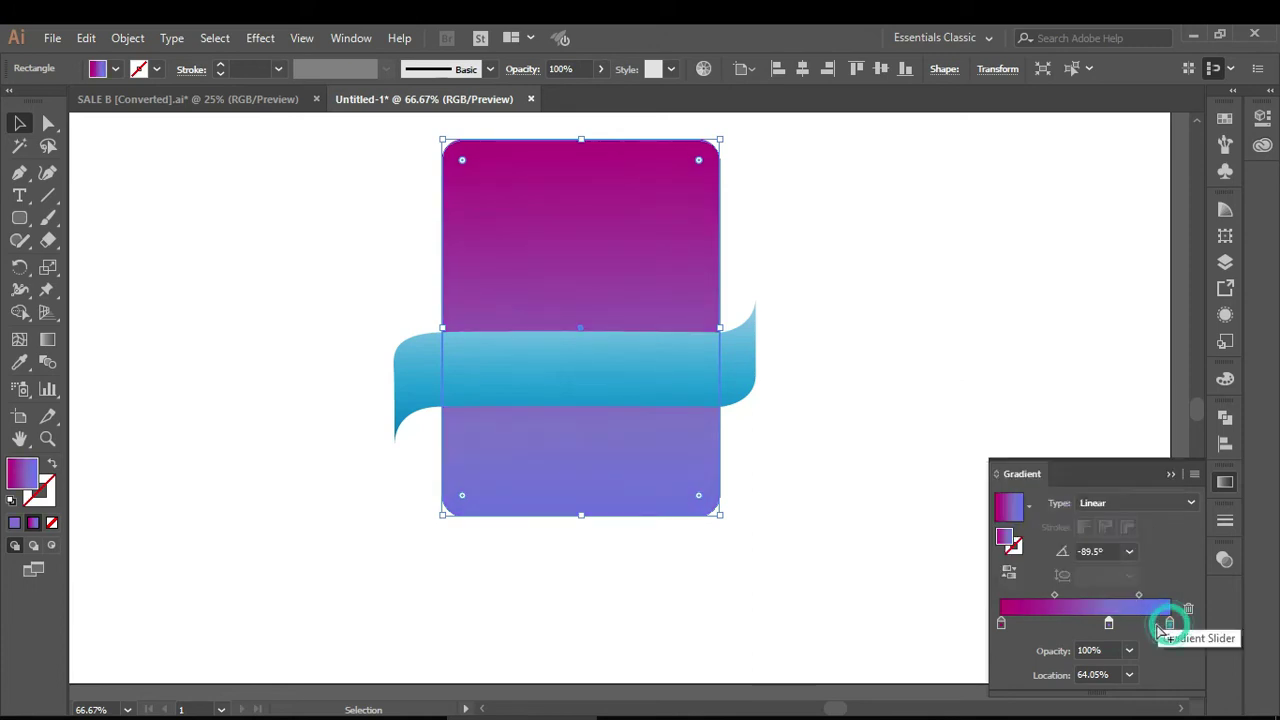
Move the bottom violet stop to 87% and reduce its green slightly to 5a53ff
left_click_drag(1170, 625, 1148, 625)
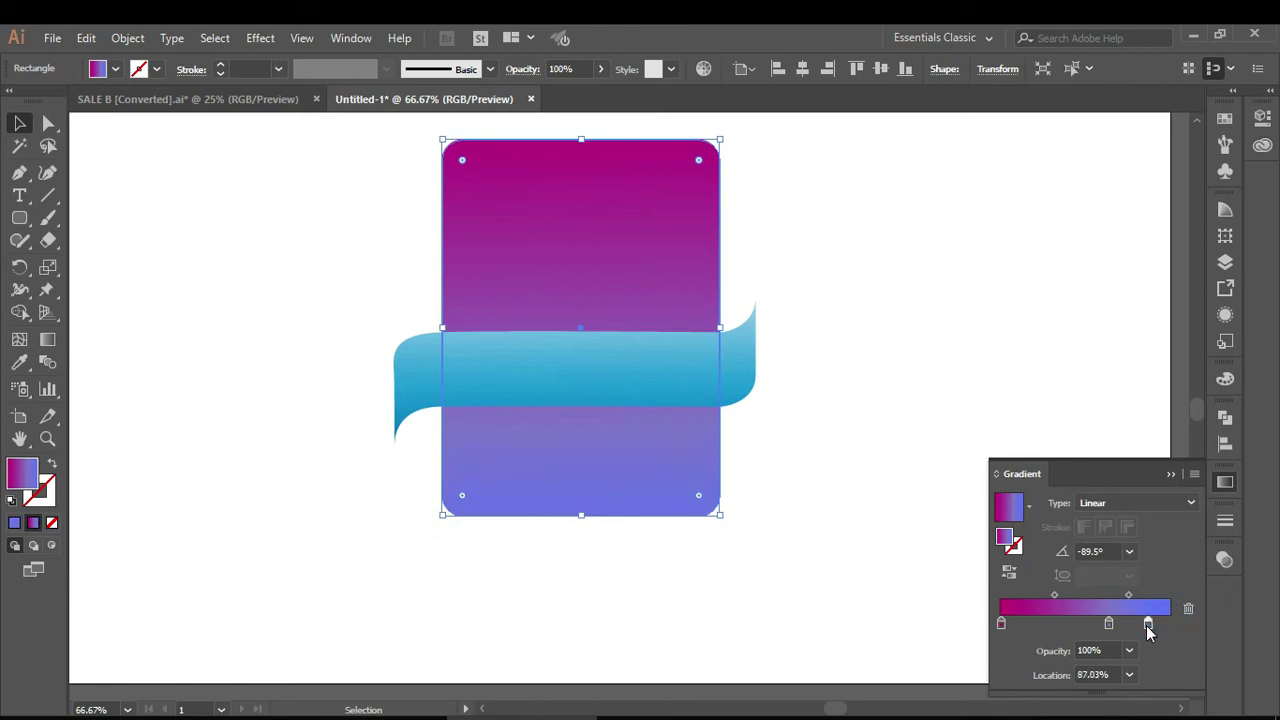
double_click(1148, 625)
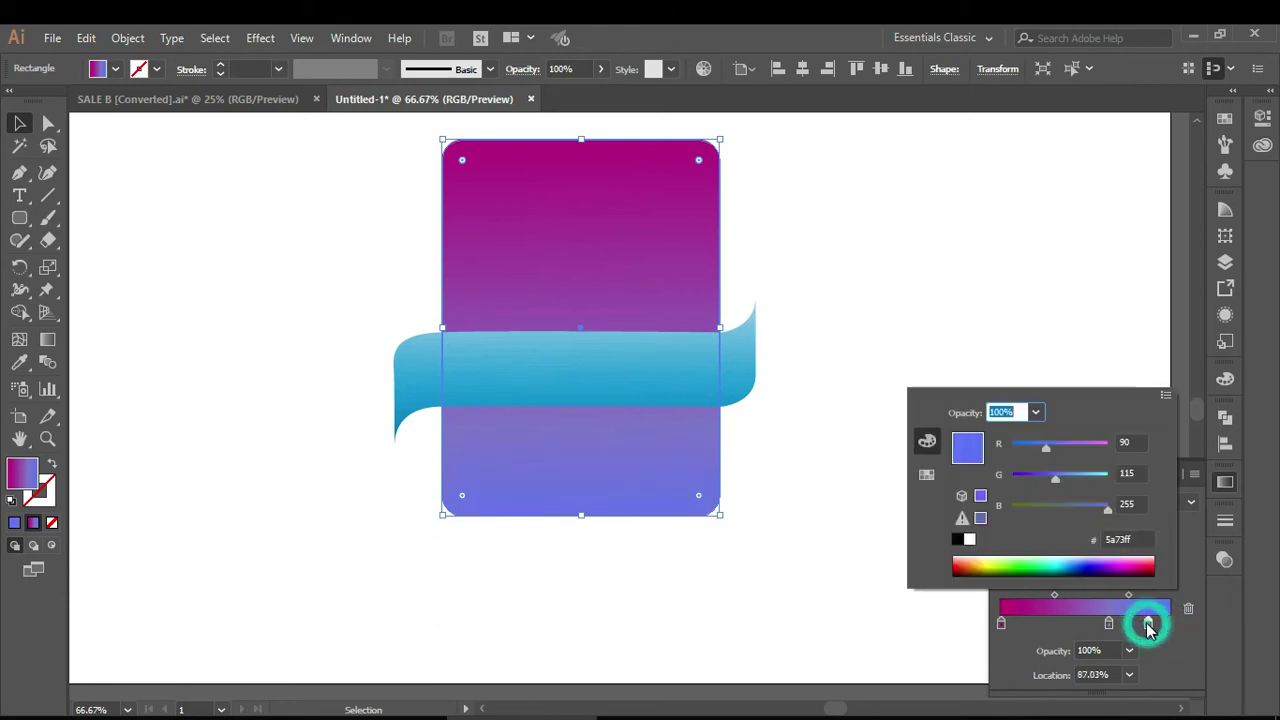
left_click_drag(1056, 479, 1044, 479)
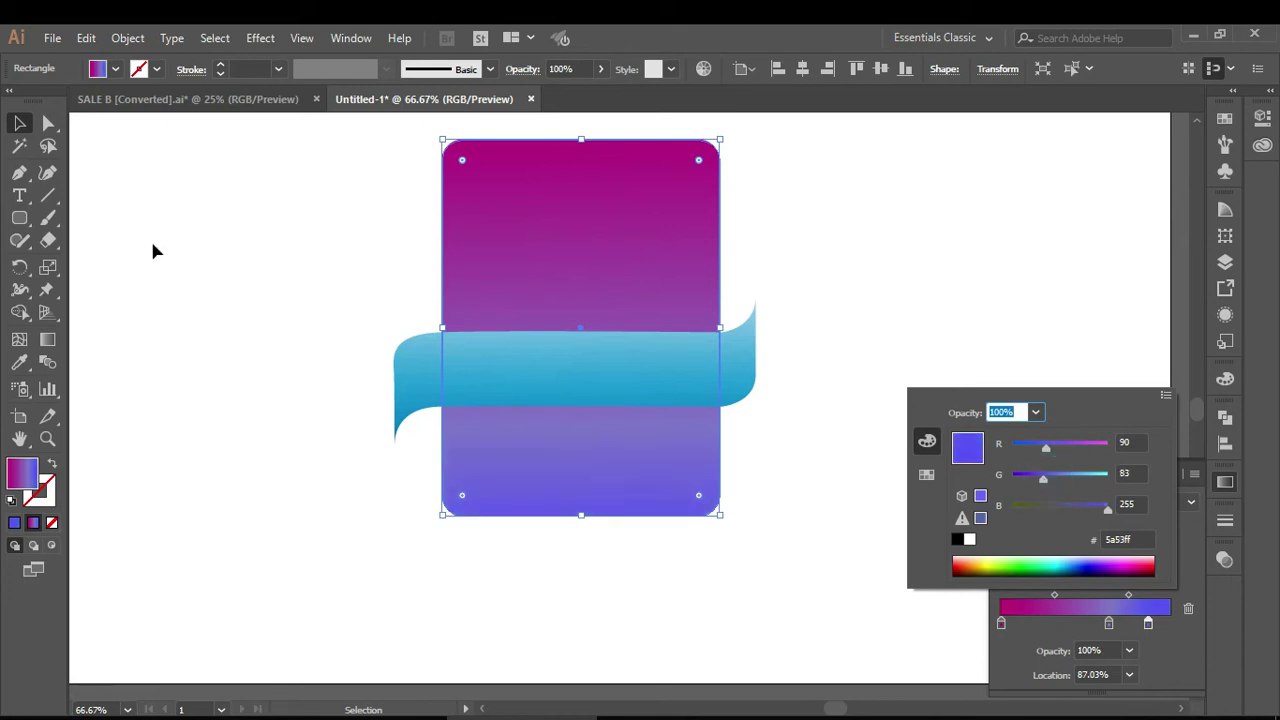
left_click(142, 162)
left_click(270, 256)
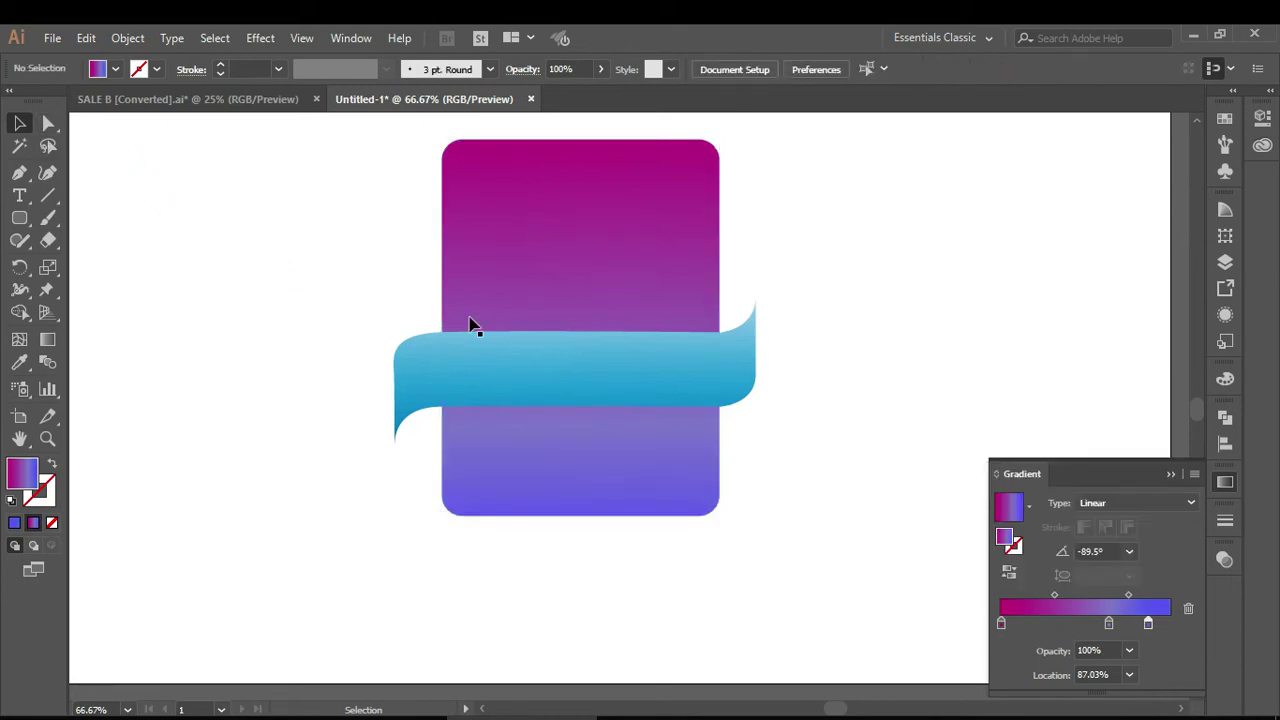
left_click(455, 380)
Stretch the ribbon's right end slightly wider and pen-draw a curled fold under its left tip
left_click_drag(757, 371, 763, 371)
left_click(817, 347)
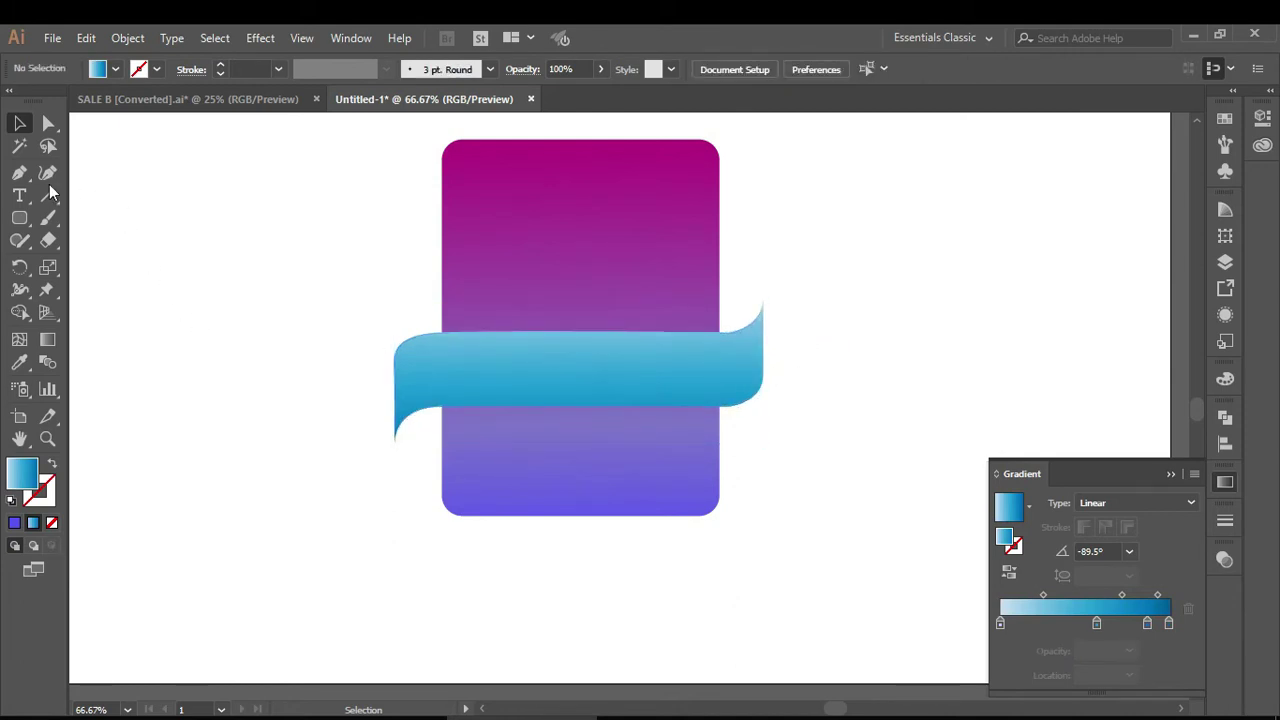
left_click(19, 172)
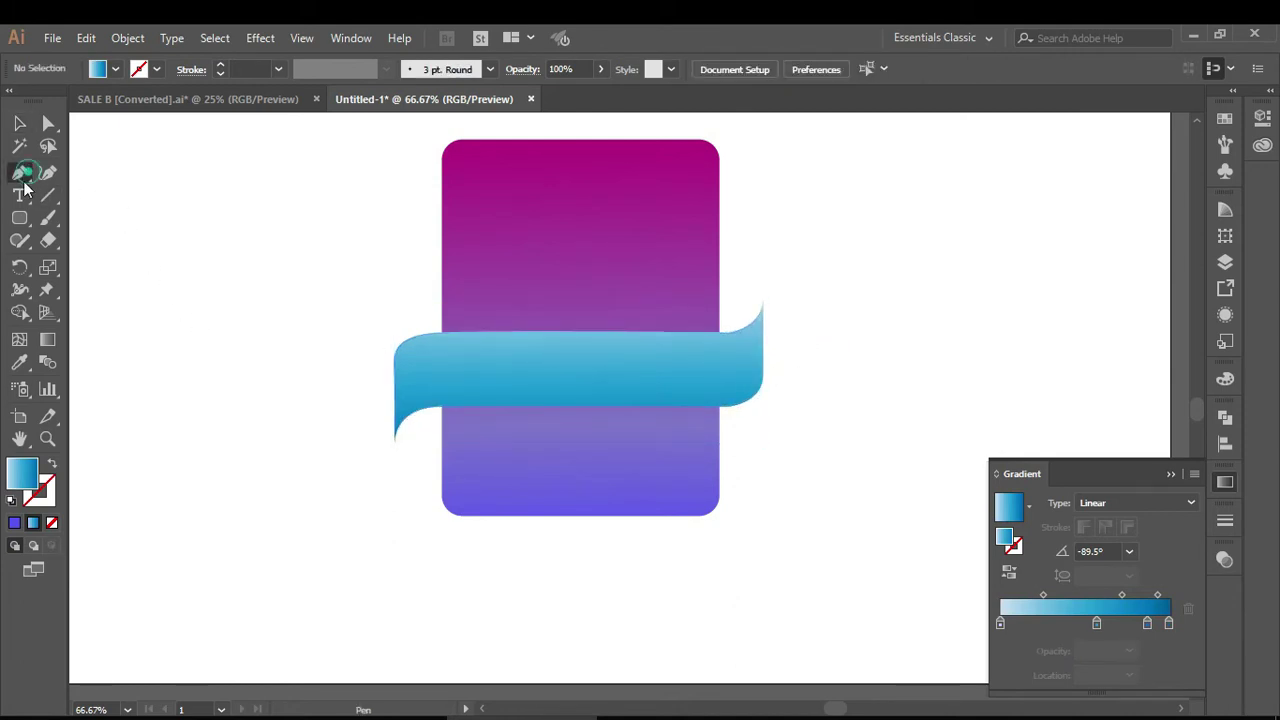
left_click(394, 442)
left_click_drag(440, 473, 475, 474)
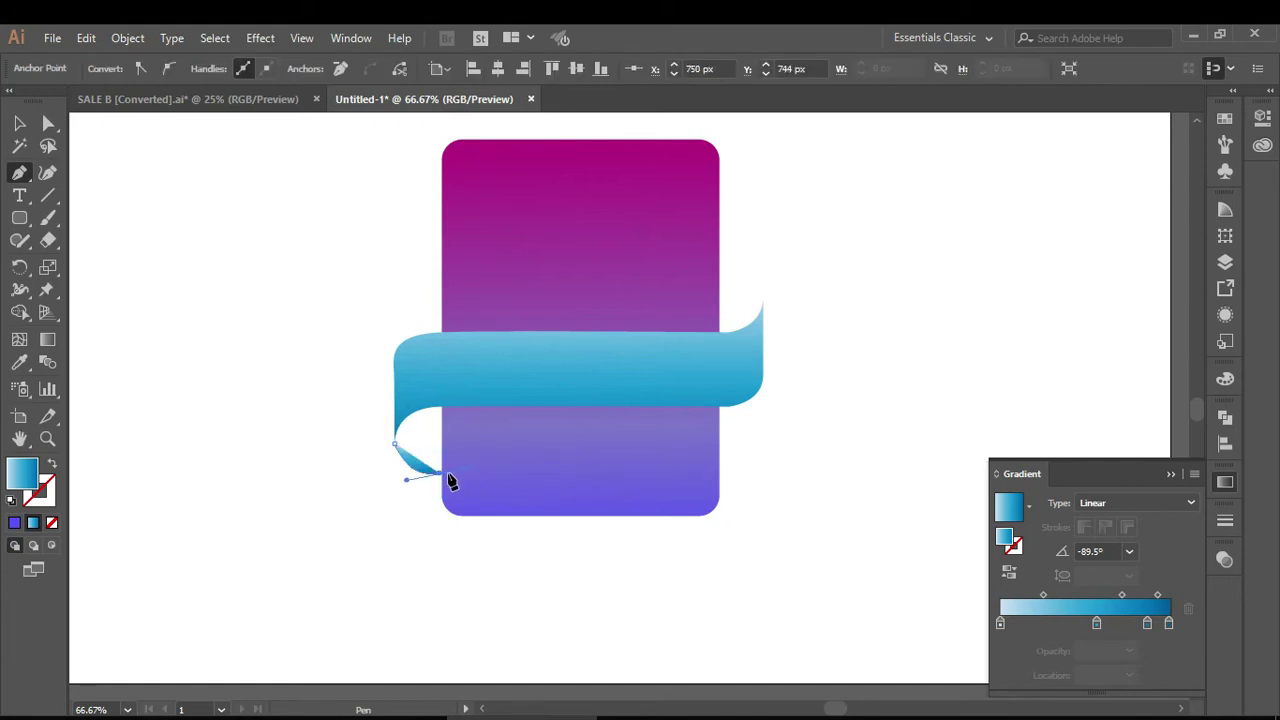
left_click_drag(442, 405, 437, 420)
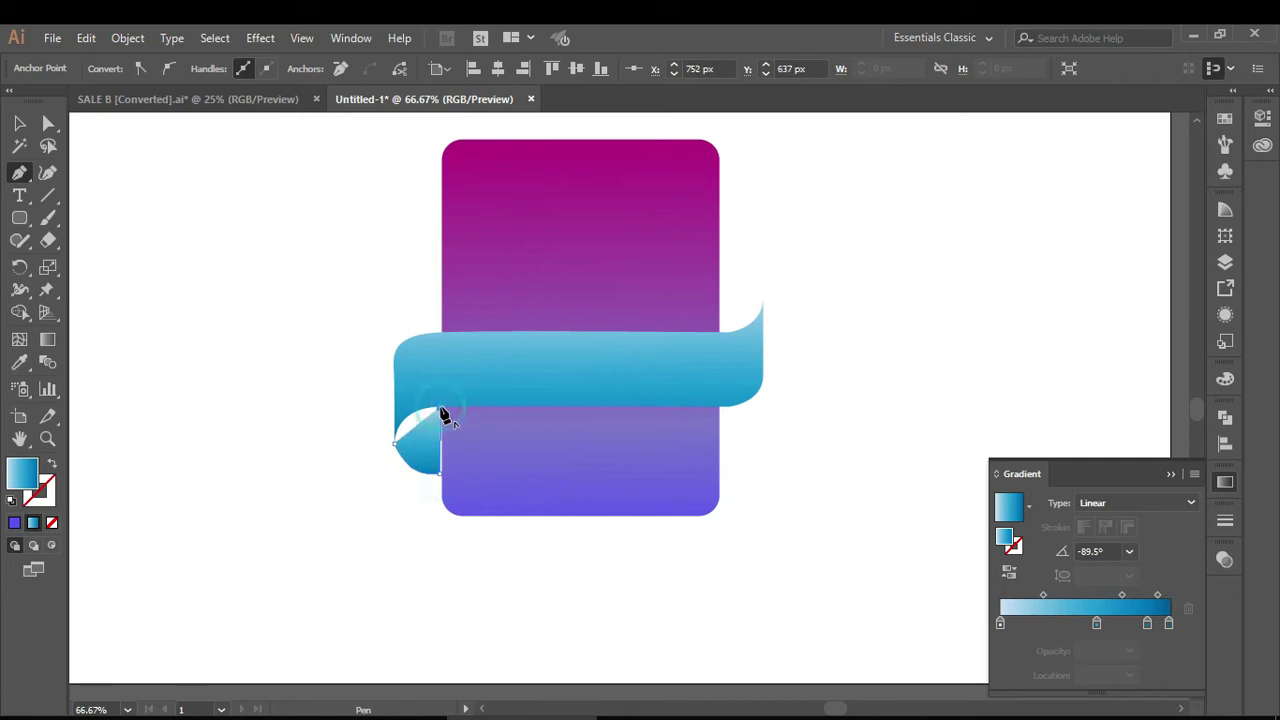
key("ctrl+z")
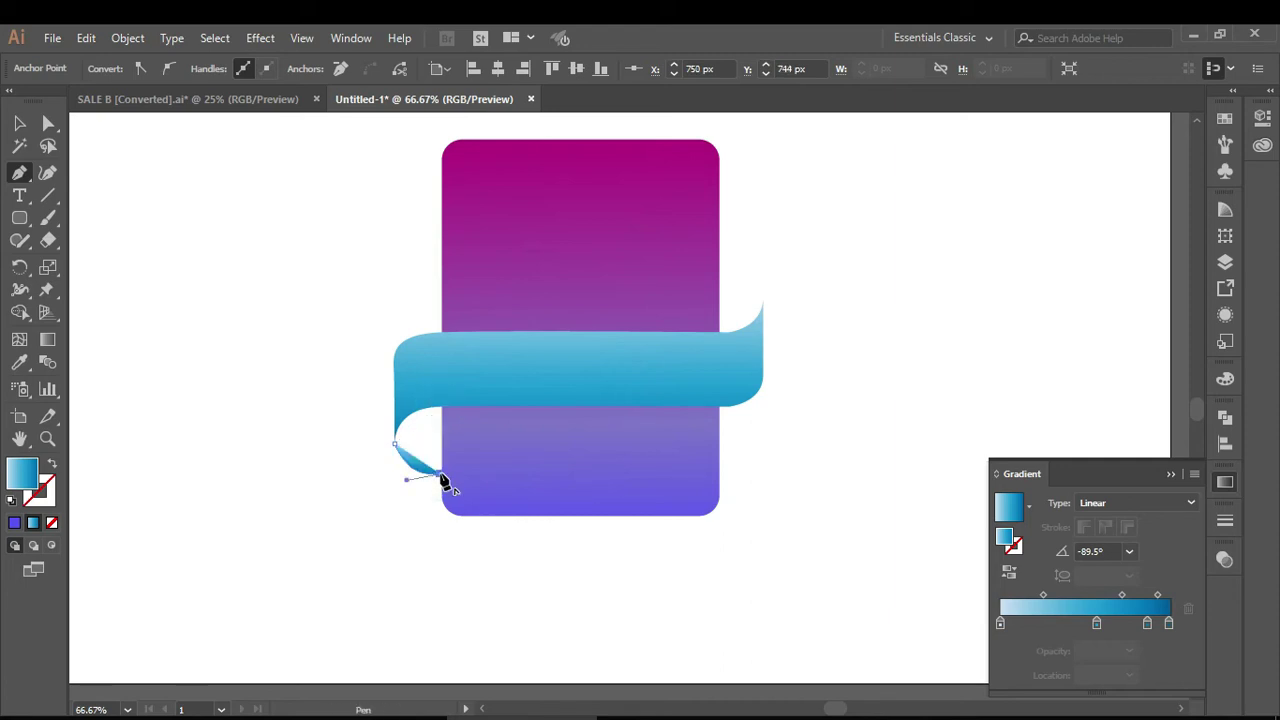
key("ctrl+z")
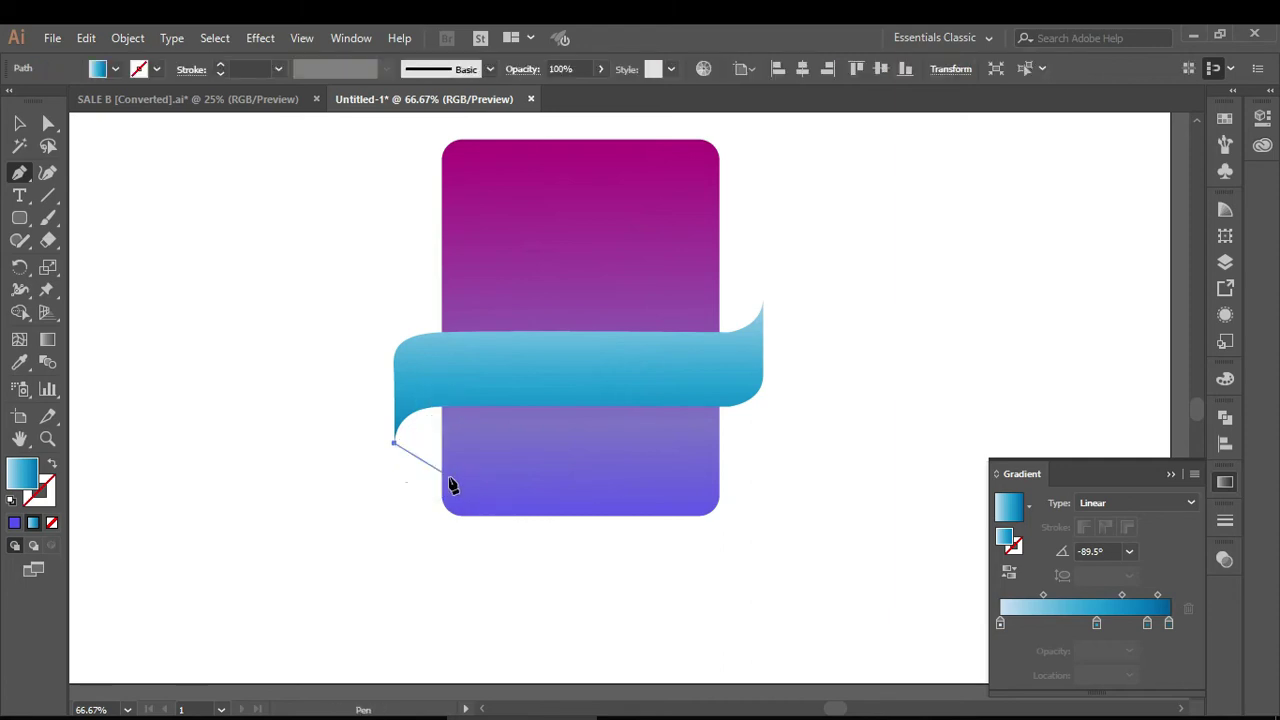
left_click_drag(441, 472, 475, 466)
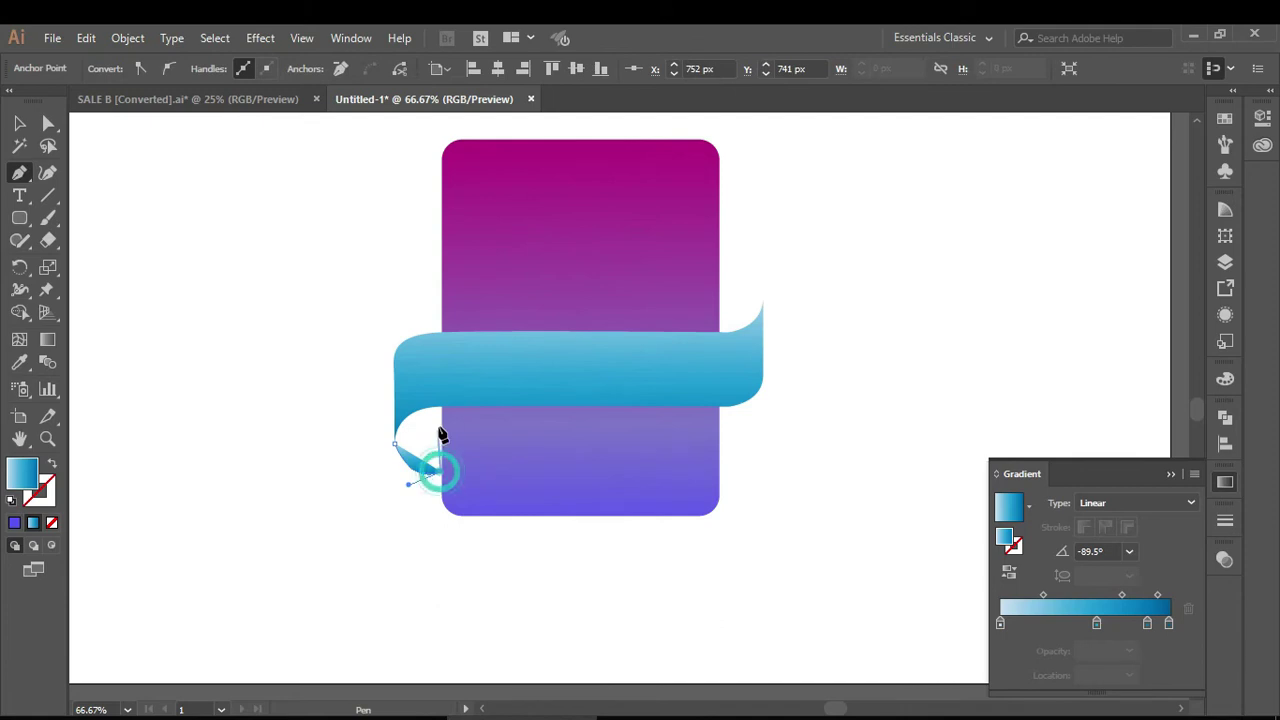
mouse_move(440, 412)
left_mouse_down()
mouse_move(401, 475)
mouse_move(390, 470)
left_mouse_up()
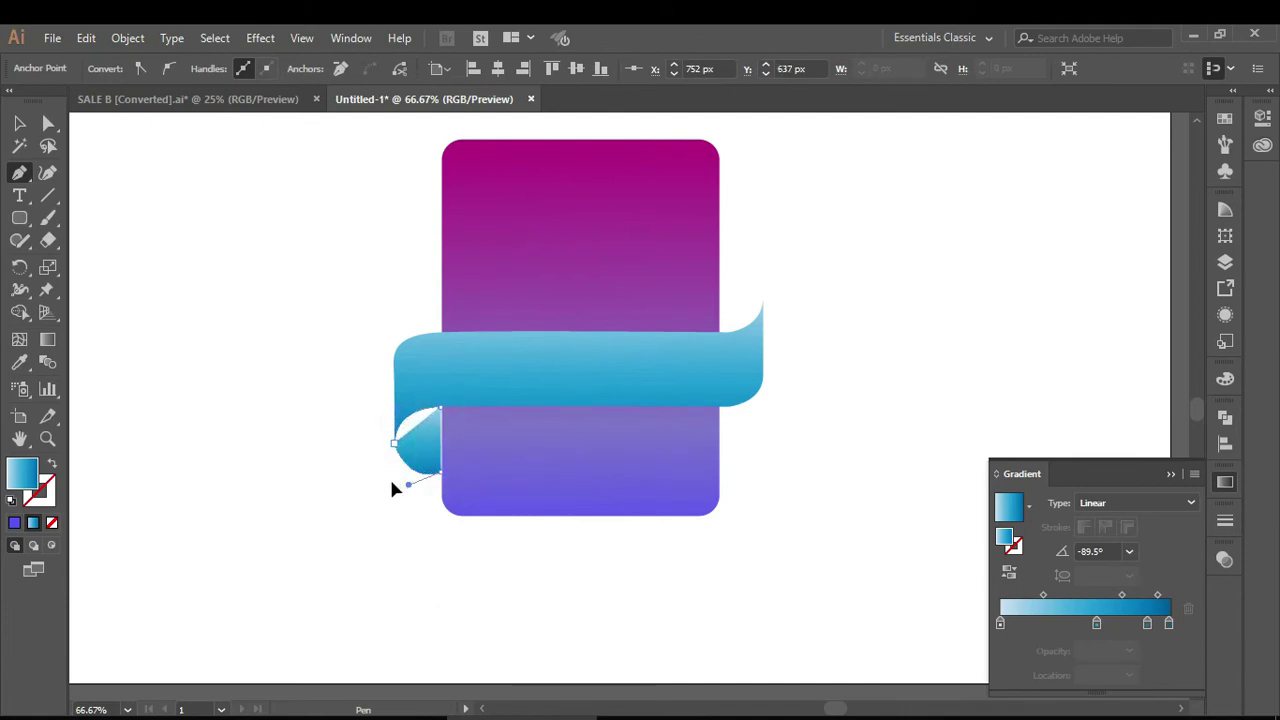
Round out the curl's lower curve with Direct Selection
left_click(48, 123)
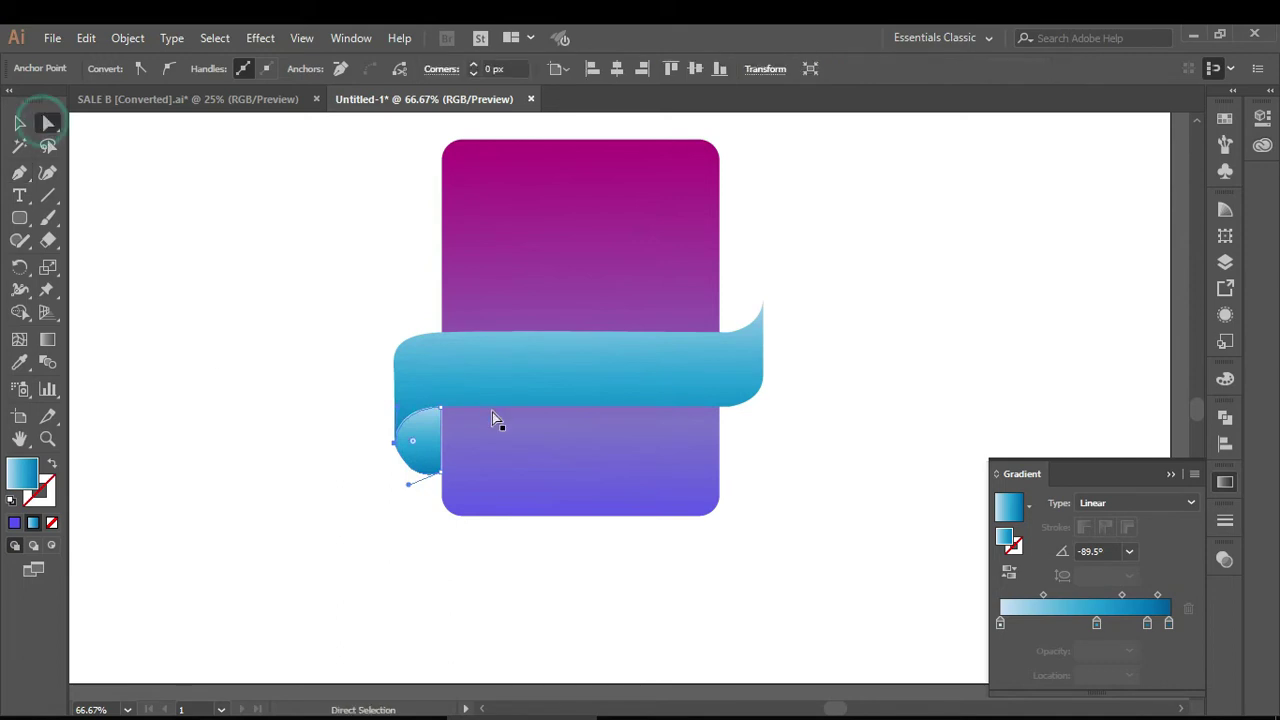
left_click(441, 410)
left_click(441, 476)
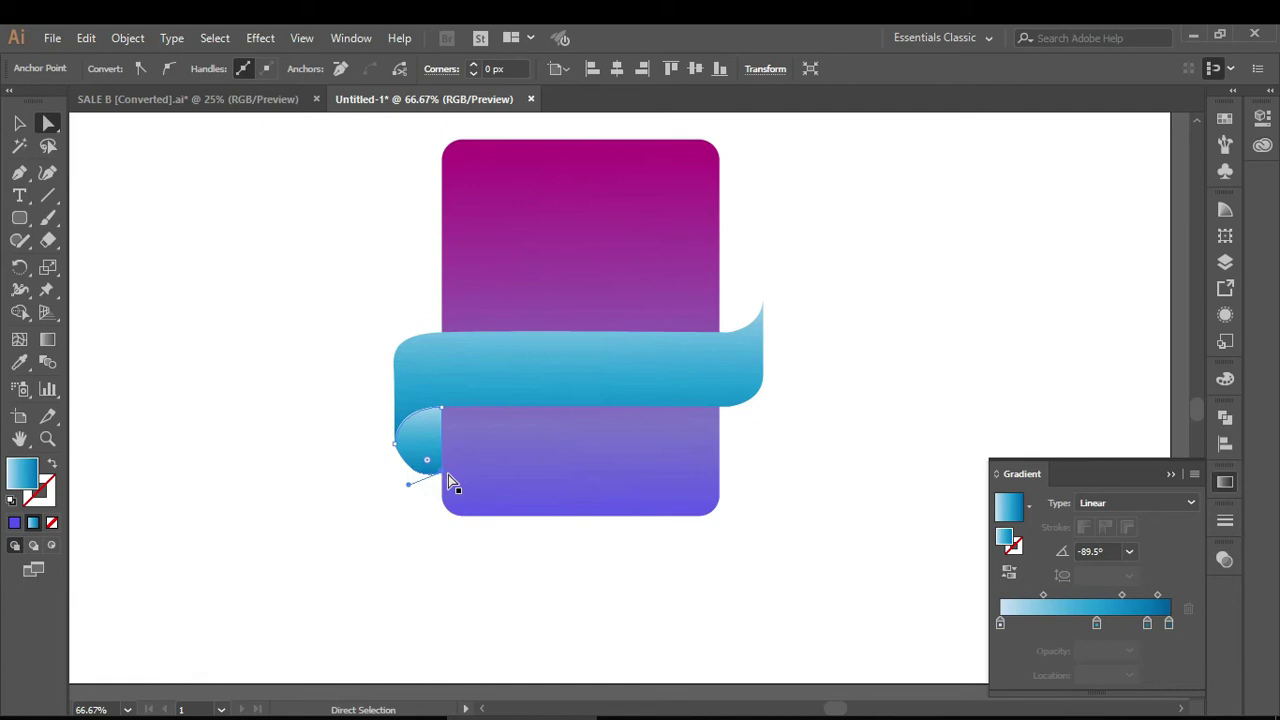
left_click(20, 123)
left_click(107, 214)
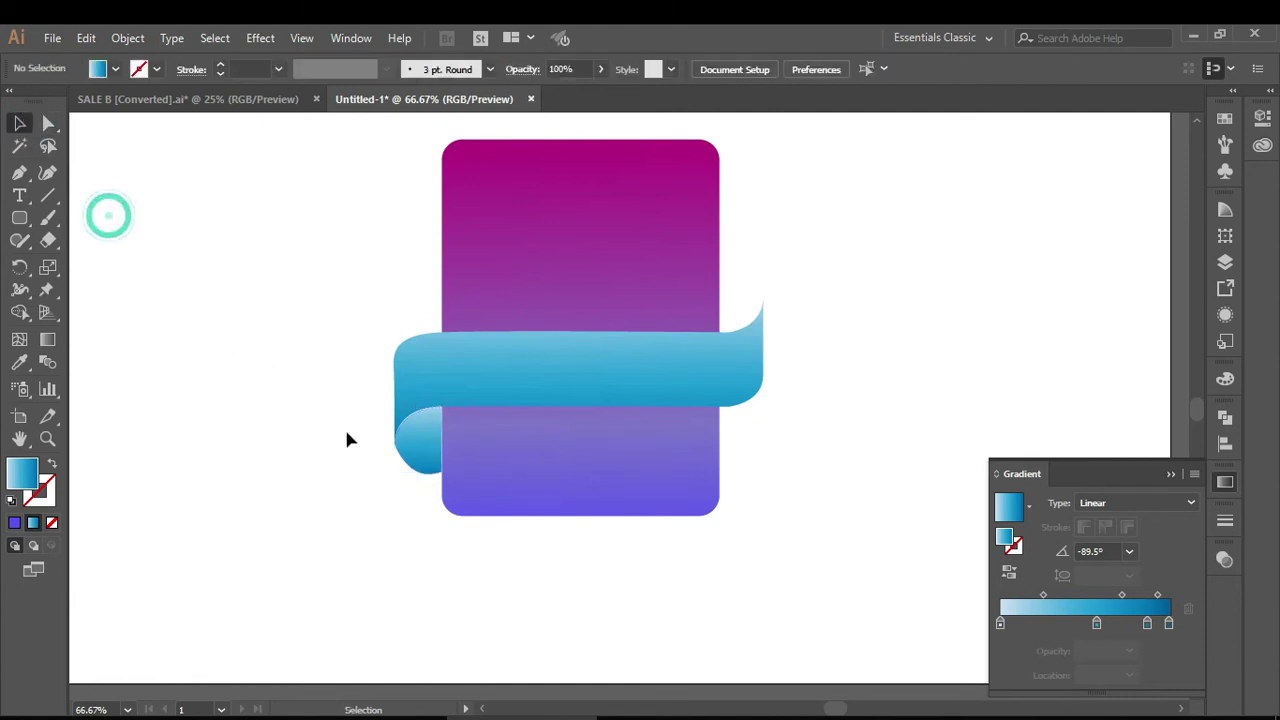
left_click(412, 458)
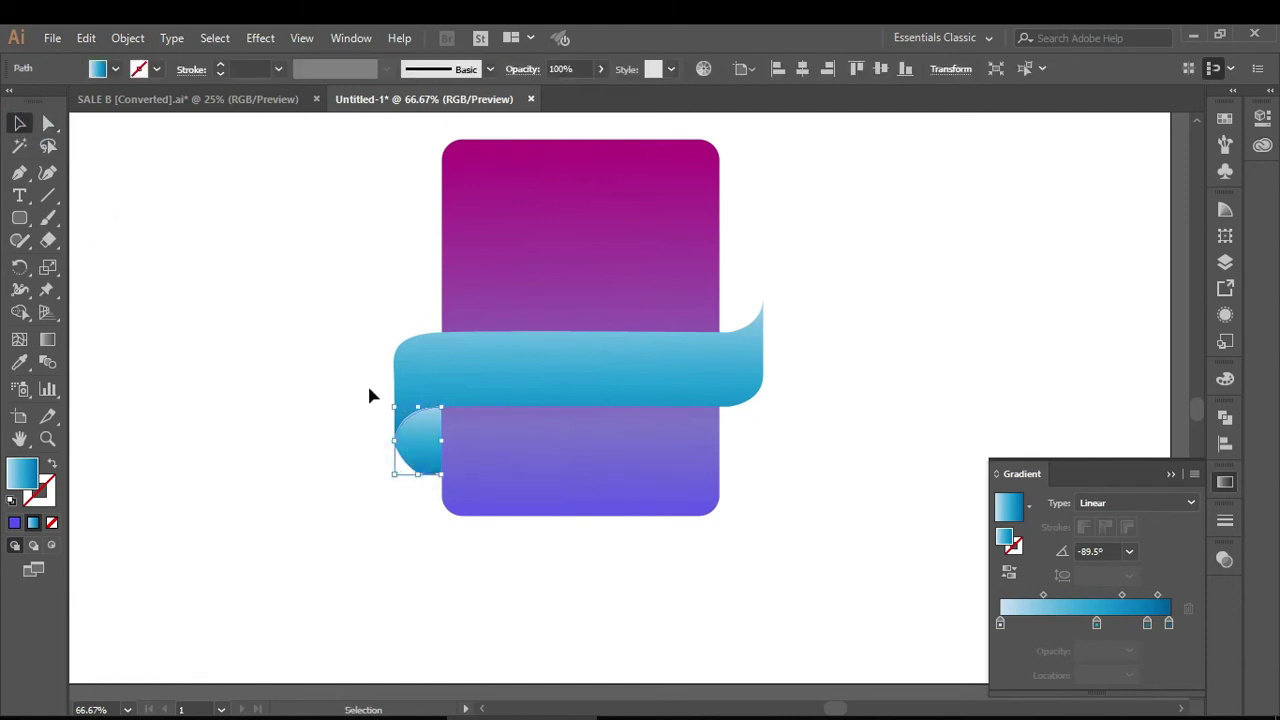
left_click(48, 124)
left_click(392, 444)
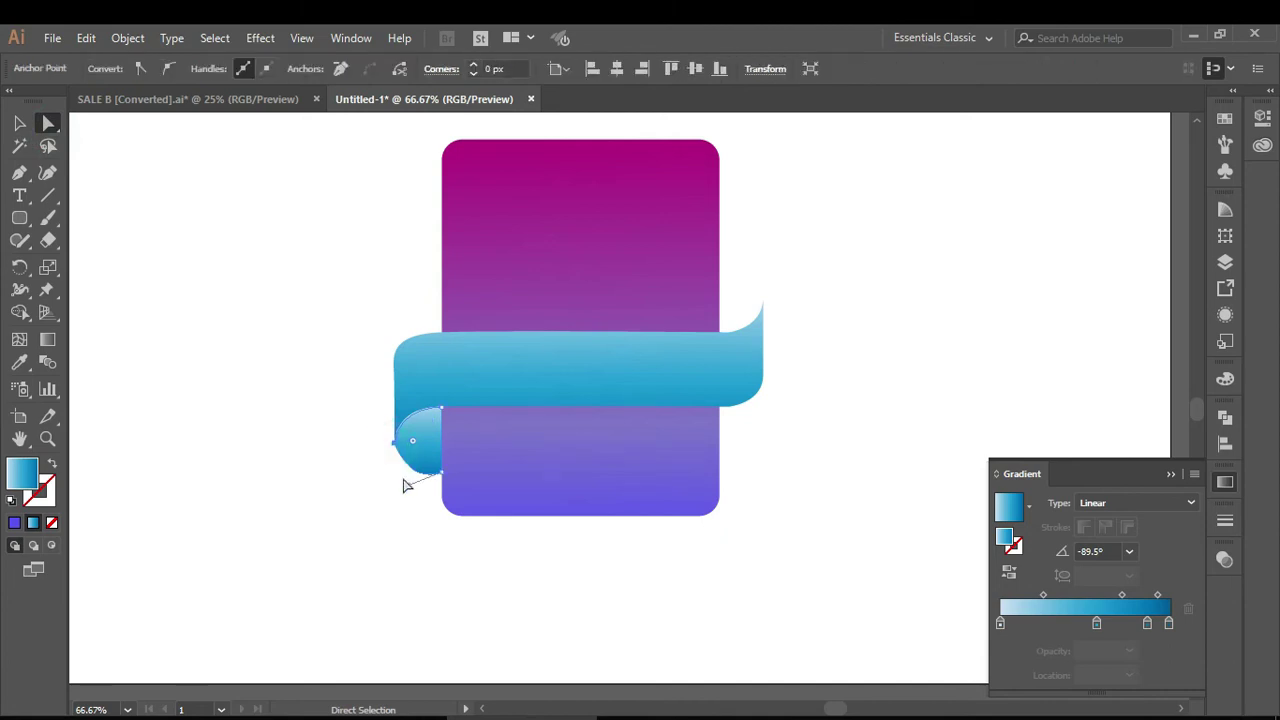
left_click_drag(406, 489, 400, 484)
Further reshape the curl's bottom edge and lower curve from its bottom anchor
scroll(420, 490, "up", 1)
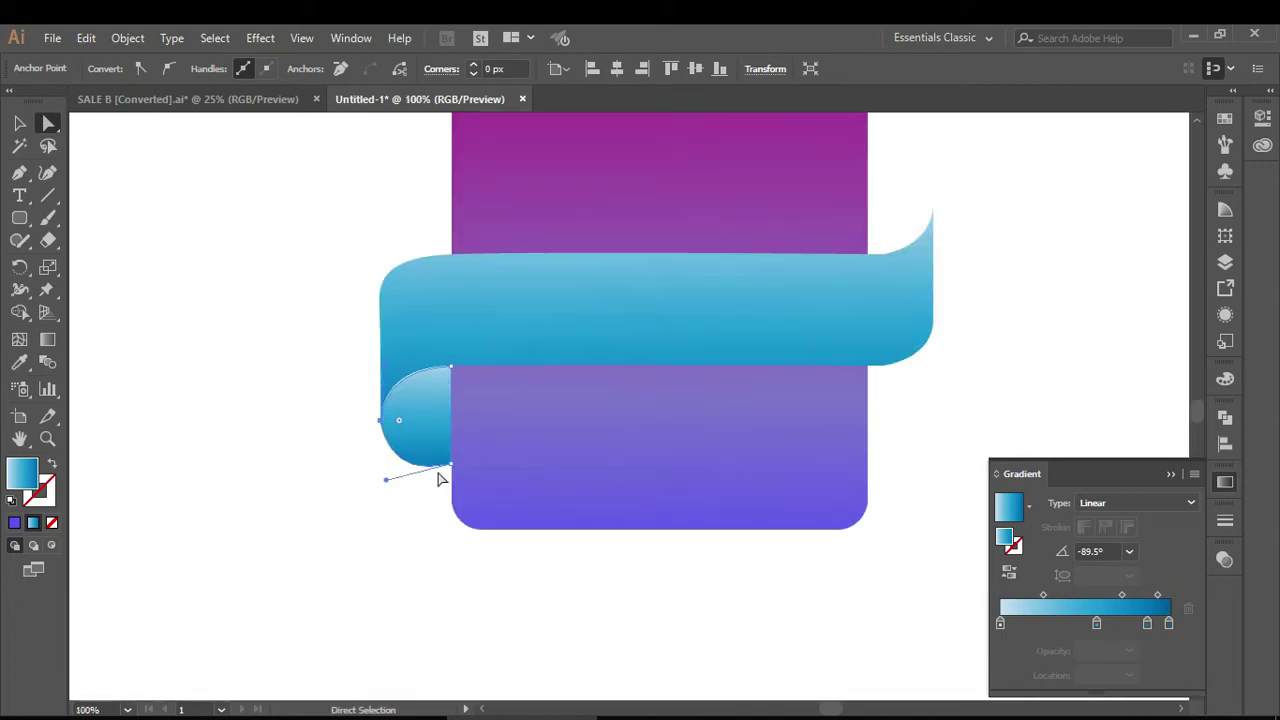
left_click(449, 369)
left_click(451, 361)
left_click(451, 466)
left_click_drag(451, 466, 445, 485)
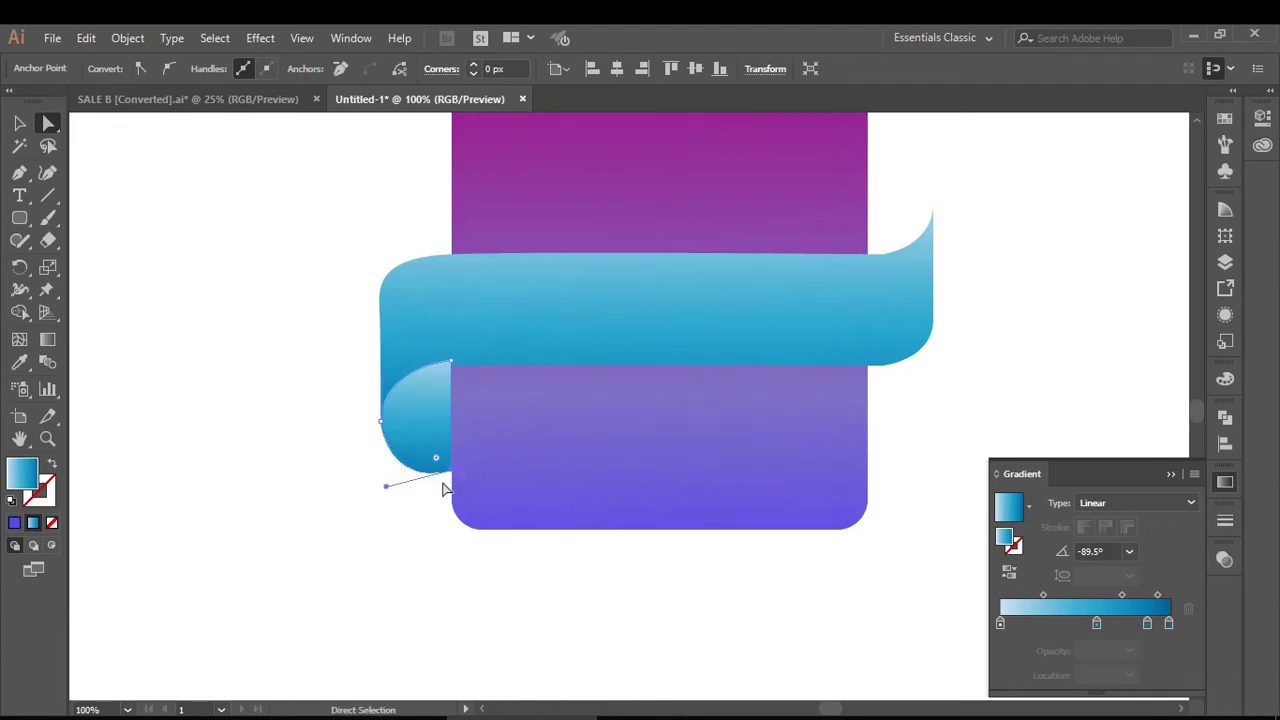
left_click(390, 494)
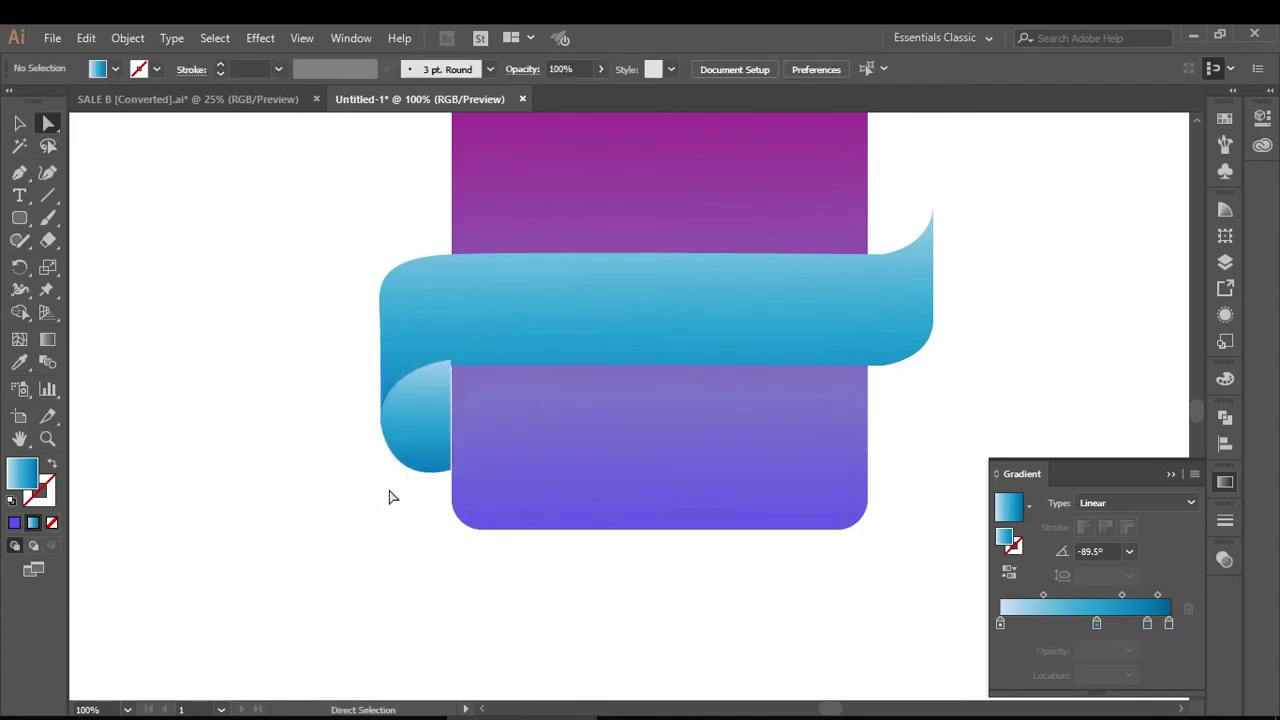
left_click(445, 477)
left_click(450, 471)
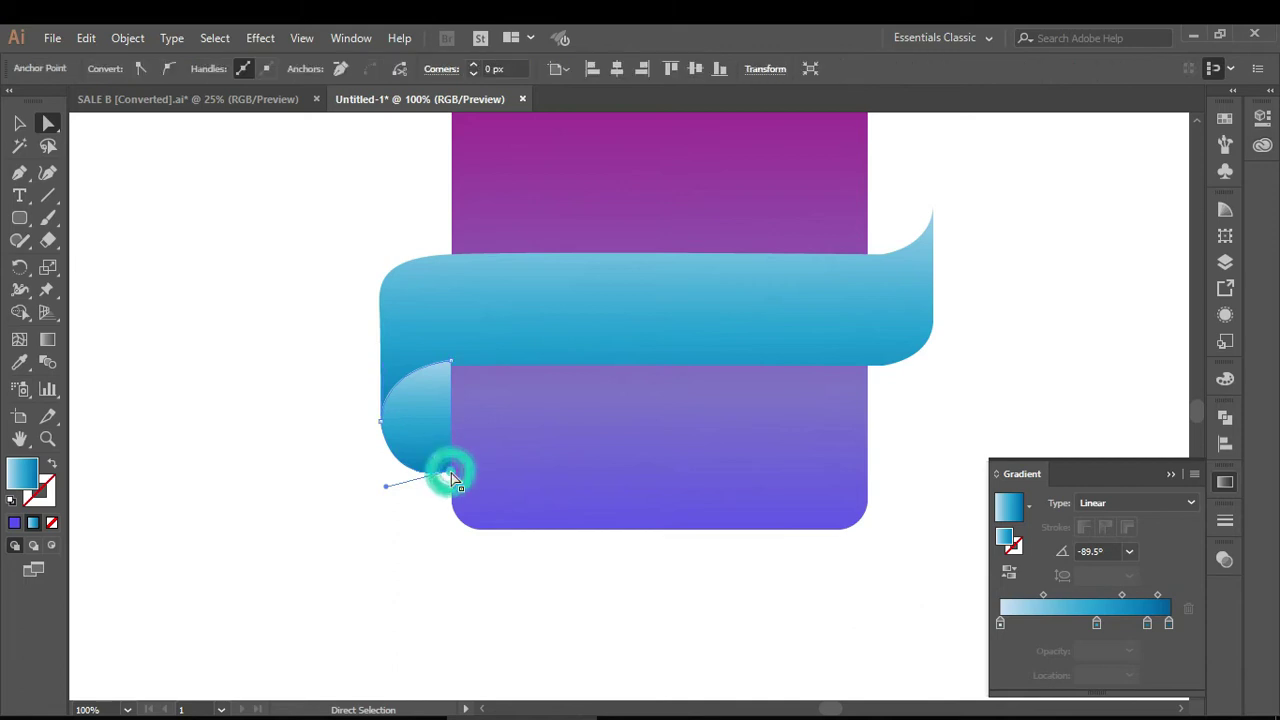
left_click_drag(388, 487, 395, 479)
Send the curl to the back, behind the ribbon and purple rectangle
left_click(19, 122)
left_click(208, 283)
left_click(420, 414)
right_click(205, 322)
mouse_move(256, 613)
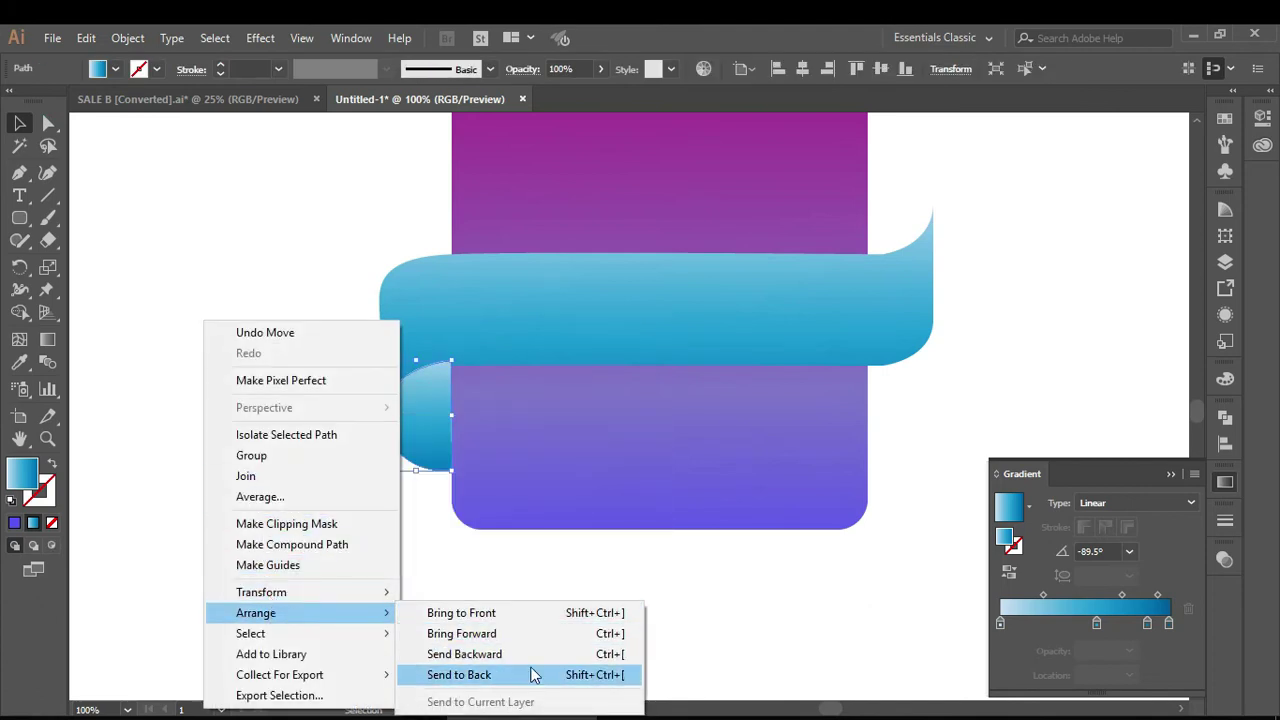
left_click(537, 675)
left_click(363, 491)
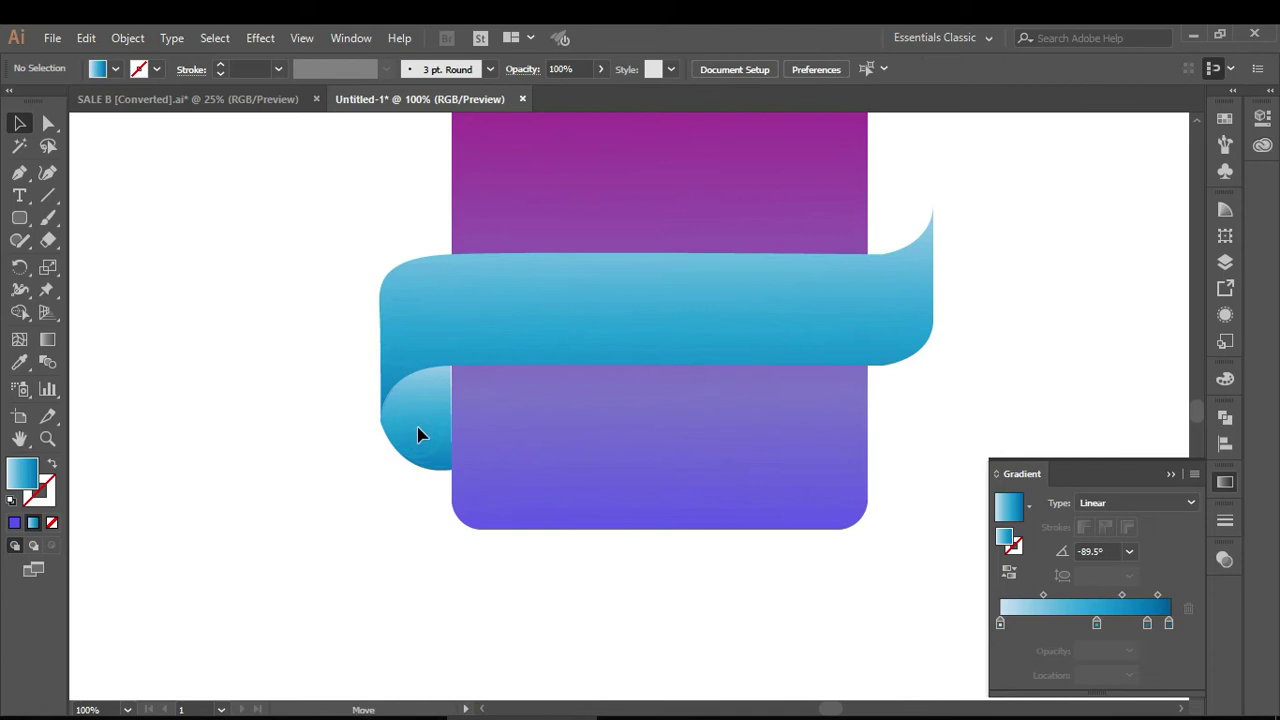
Nudge the curl's left edge and pull its bottom curve to the left
left_click(420, 437)
left_click_drag(381, 415, 384, 415)
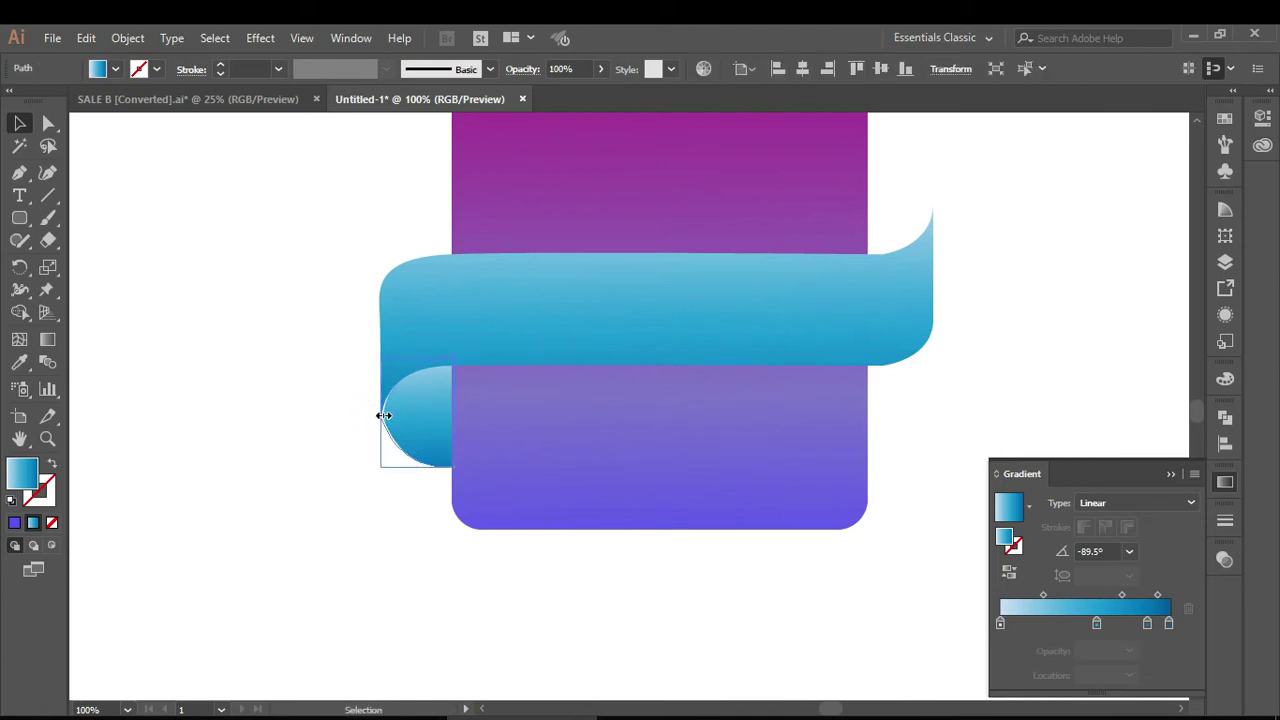
left_click(334, 416)
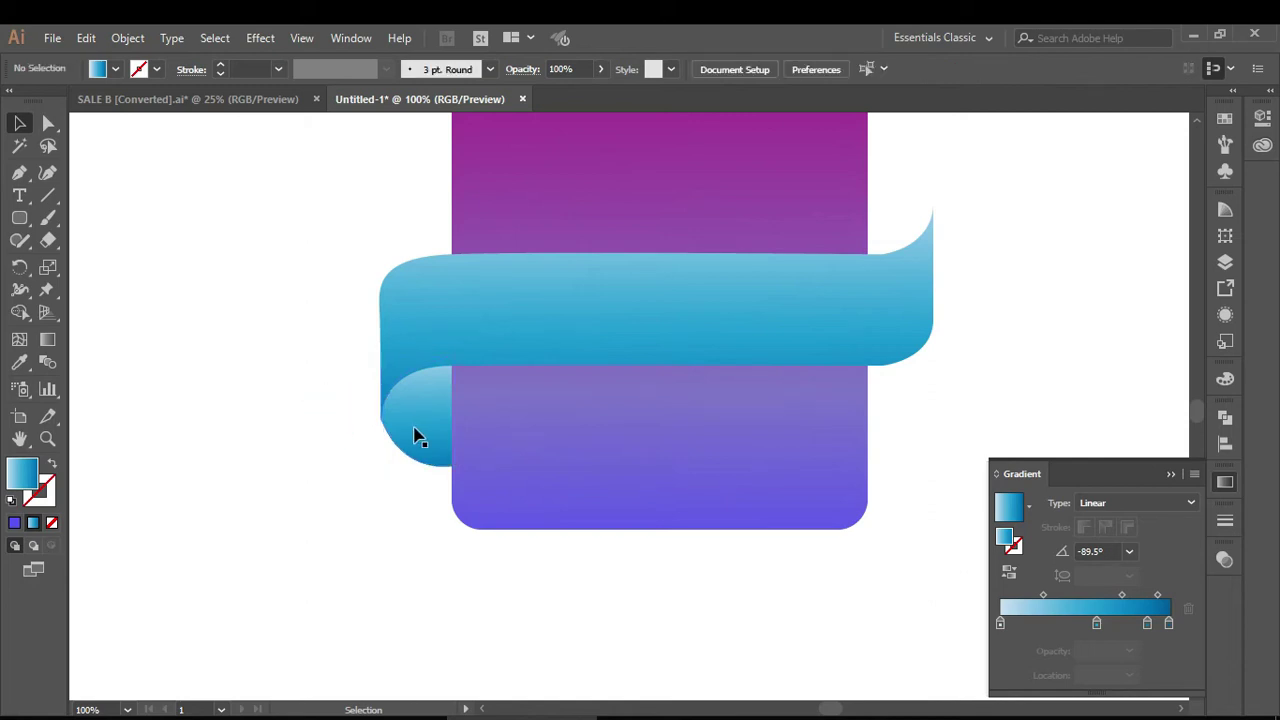
left_click(418, 437)
left_click(47, 122)
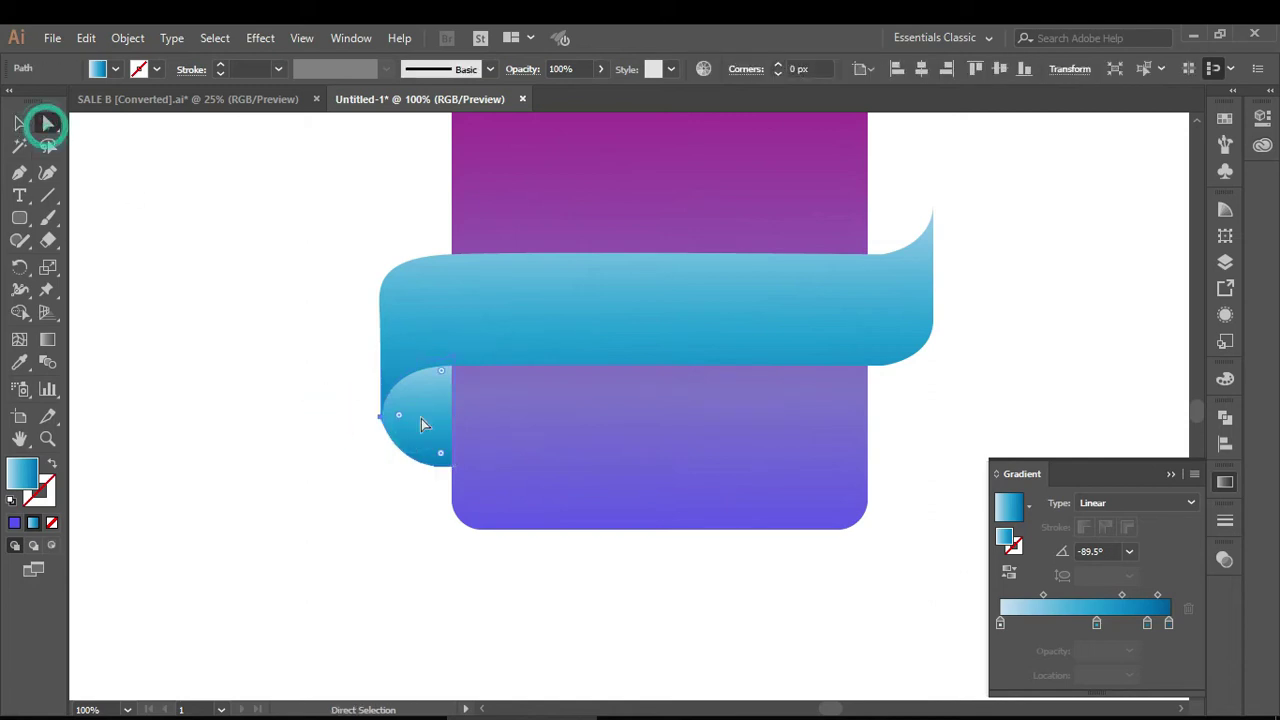
left_click(452, 469)
left_click_drag(397, 476, 388, 471)
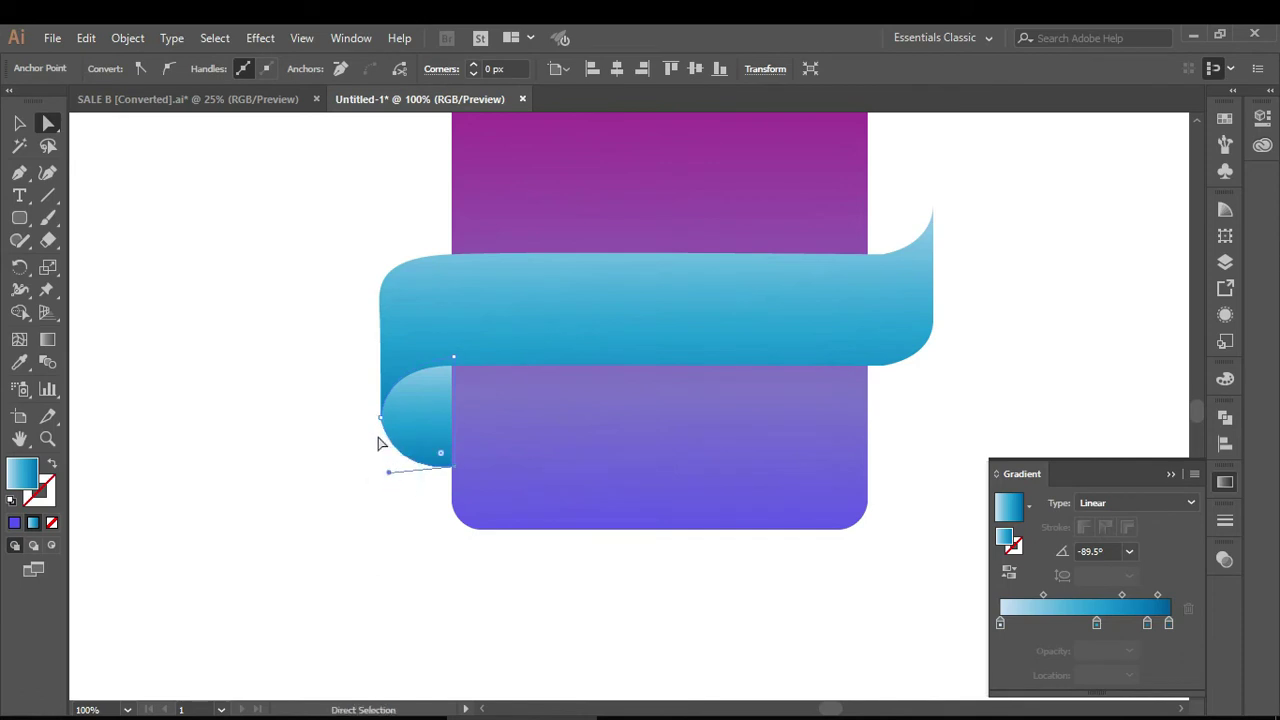
Reverse the curl's blue gradient and drag it lower so it darkens toward the top
left_click(47, 340)
mouse_move(417, 410)
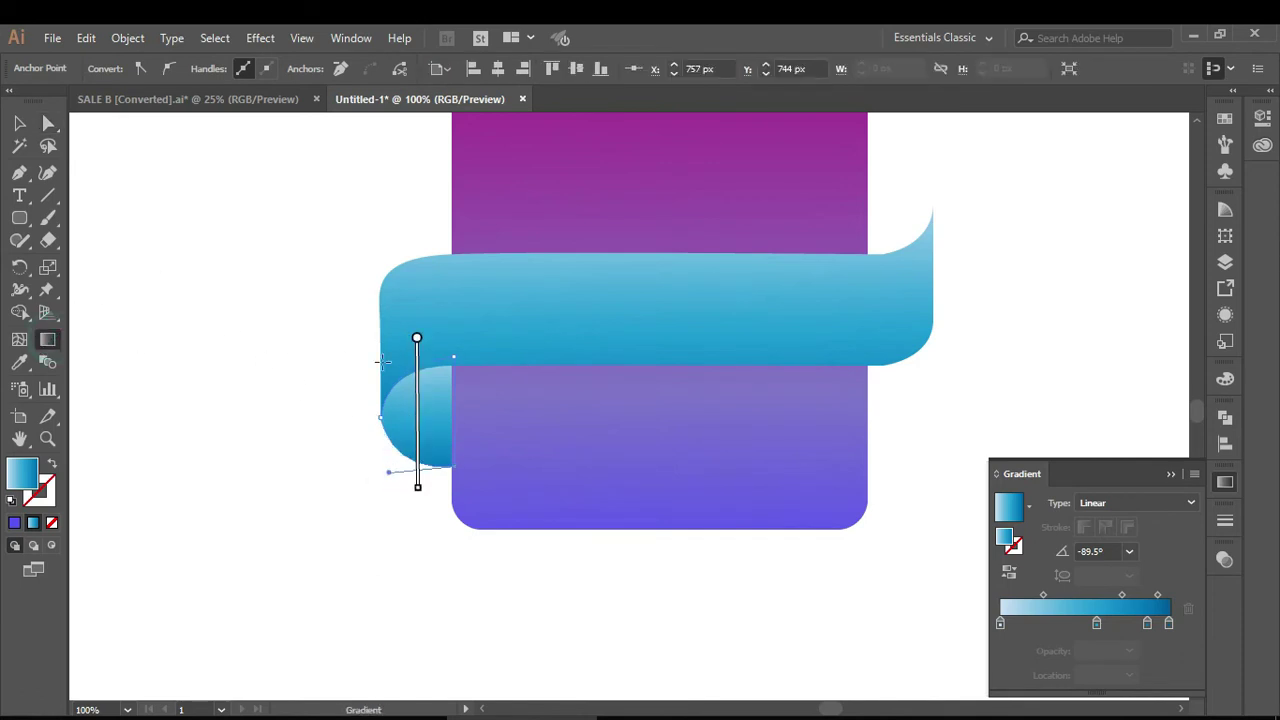
left_click(1009, 573)
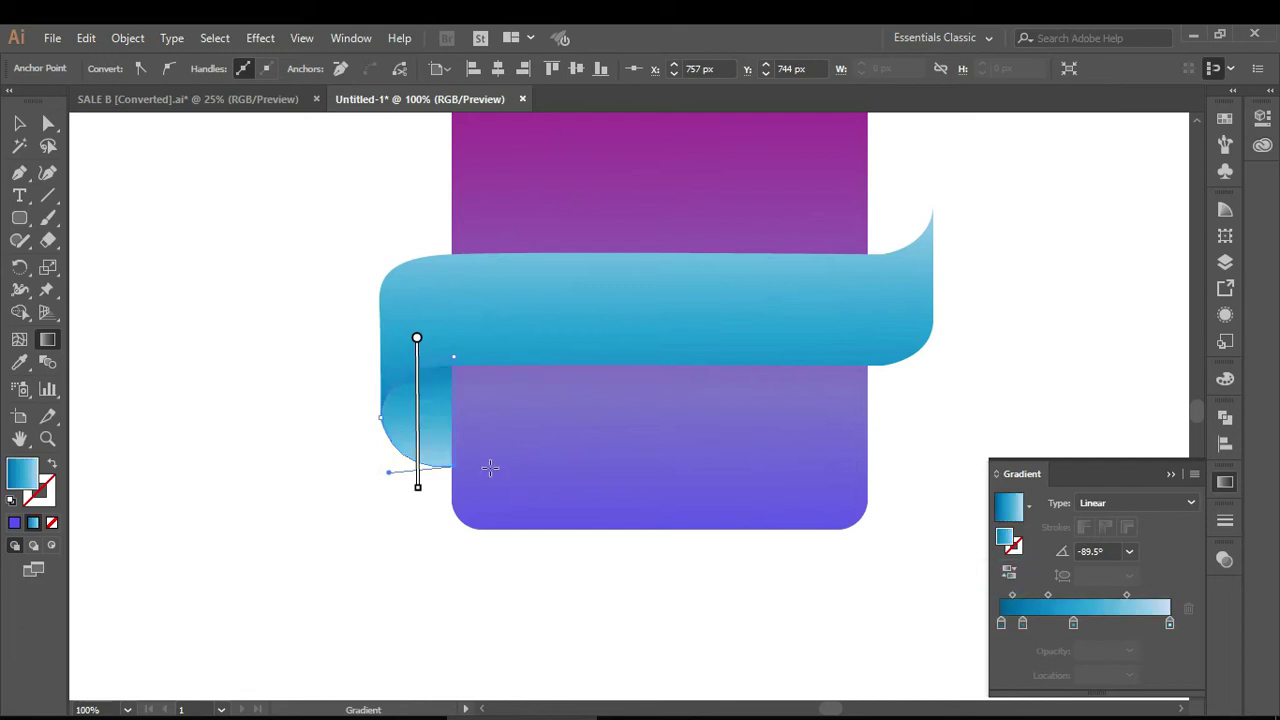
left_click_drag(418, 402, 422, 466)
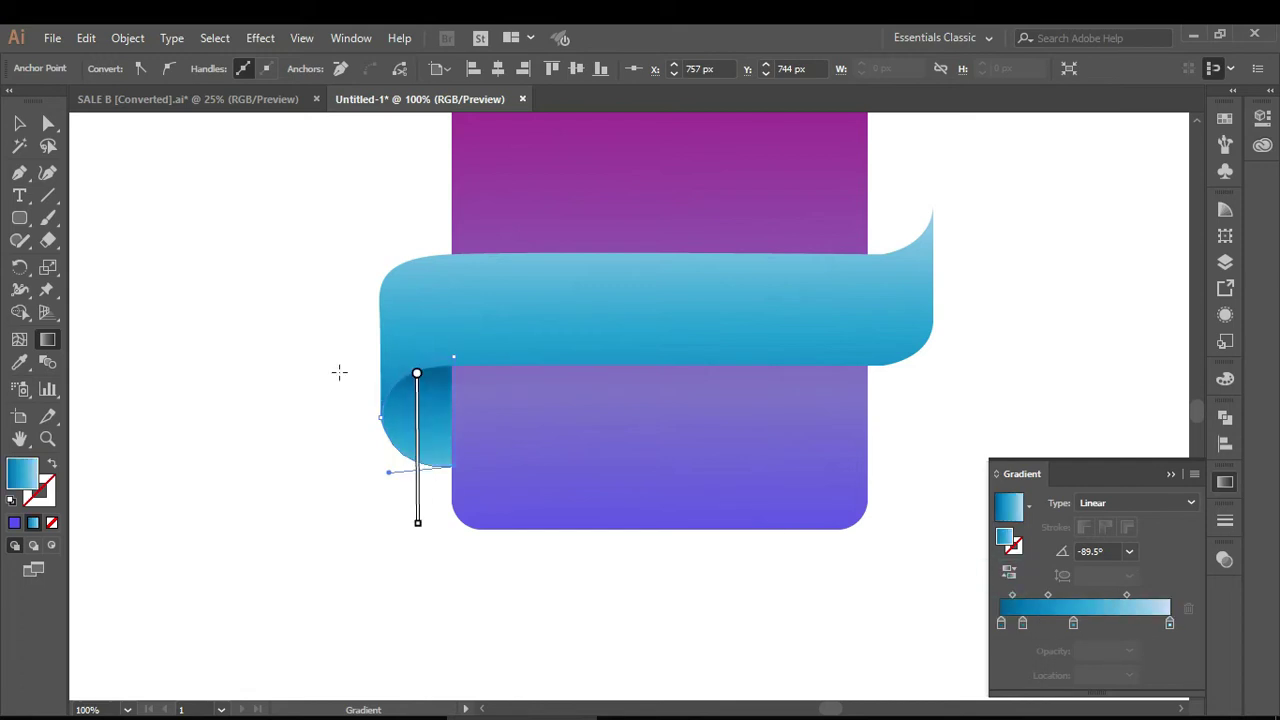
left_click(21, 123)
left_click(109, 194)
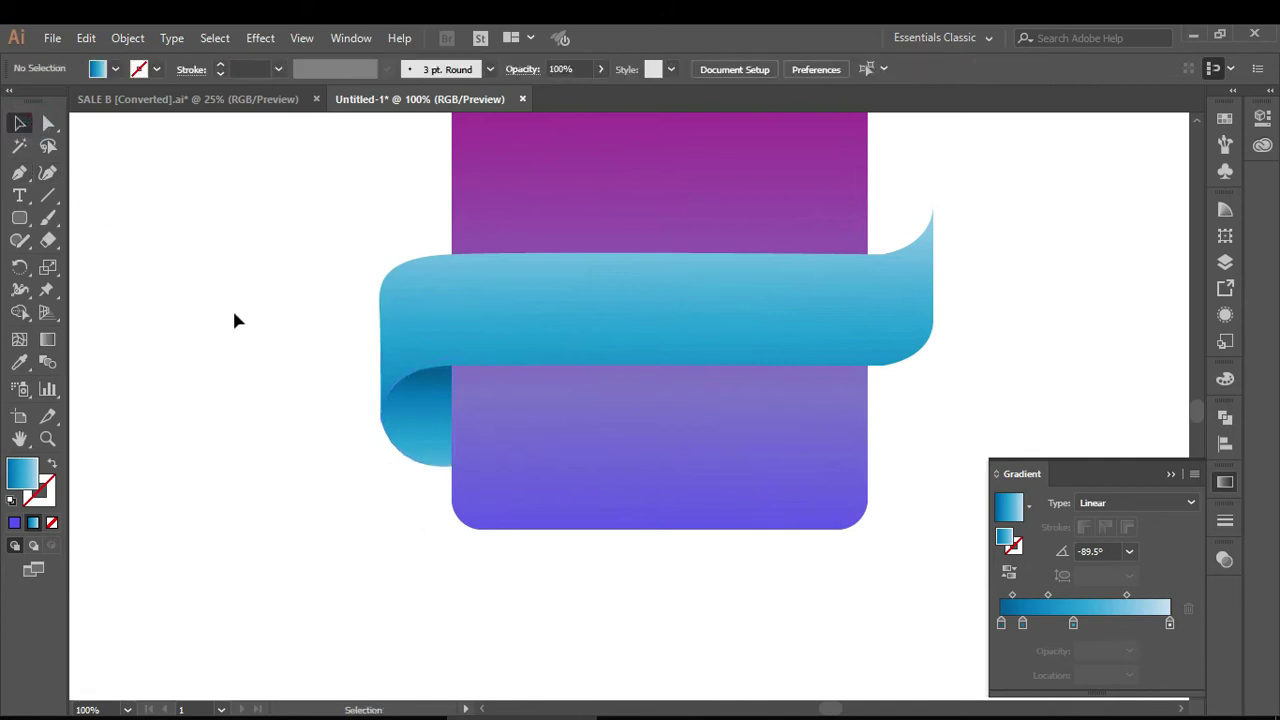
left_click(420, 418)
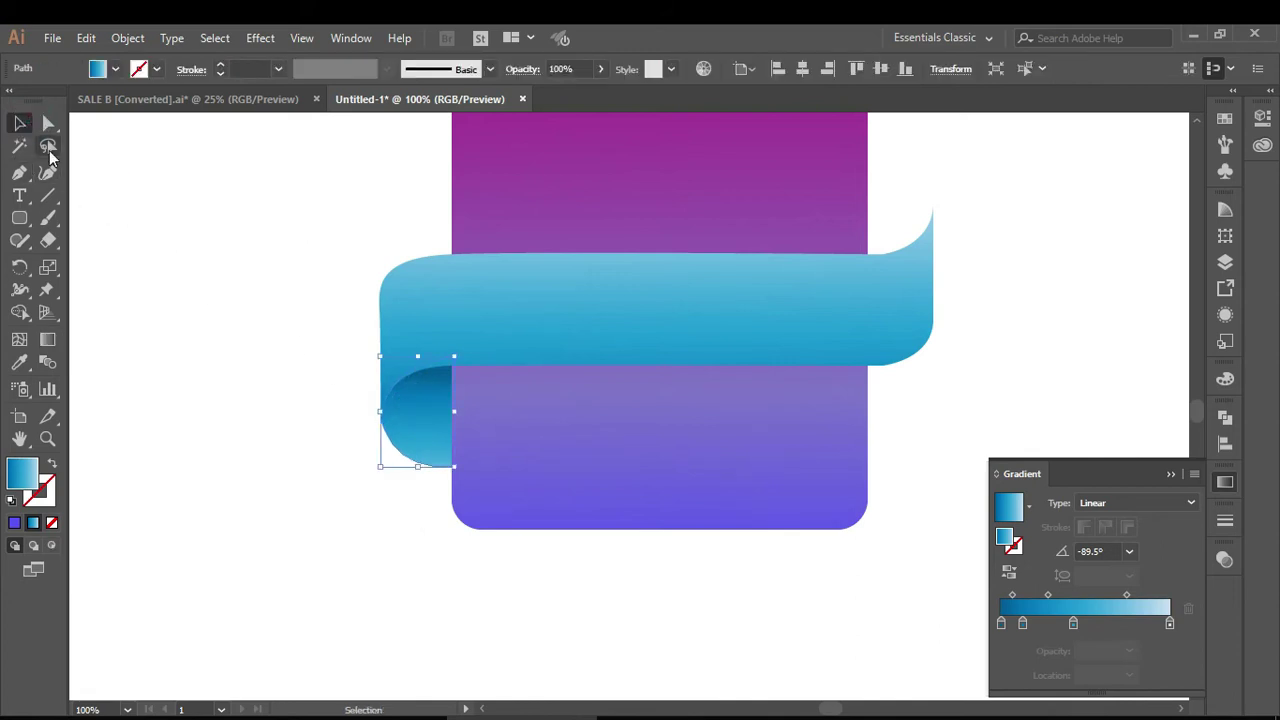
Drag the curl's lower handle left for a smoother, rounder bend, then fit the artboard
left_click(48, 122)
scroll(396, 422, "up", 2)
left_click(365, 411)
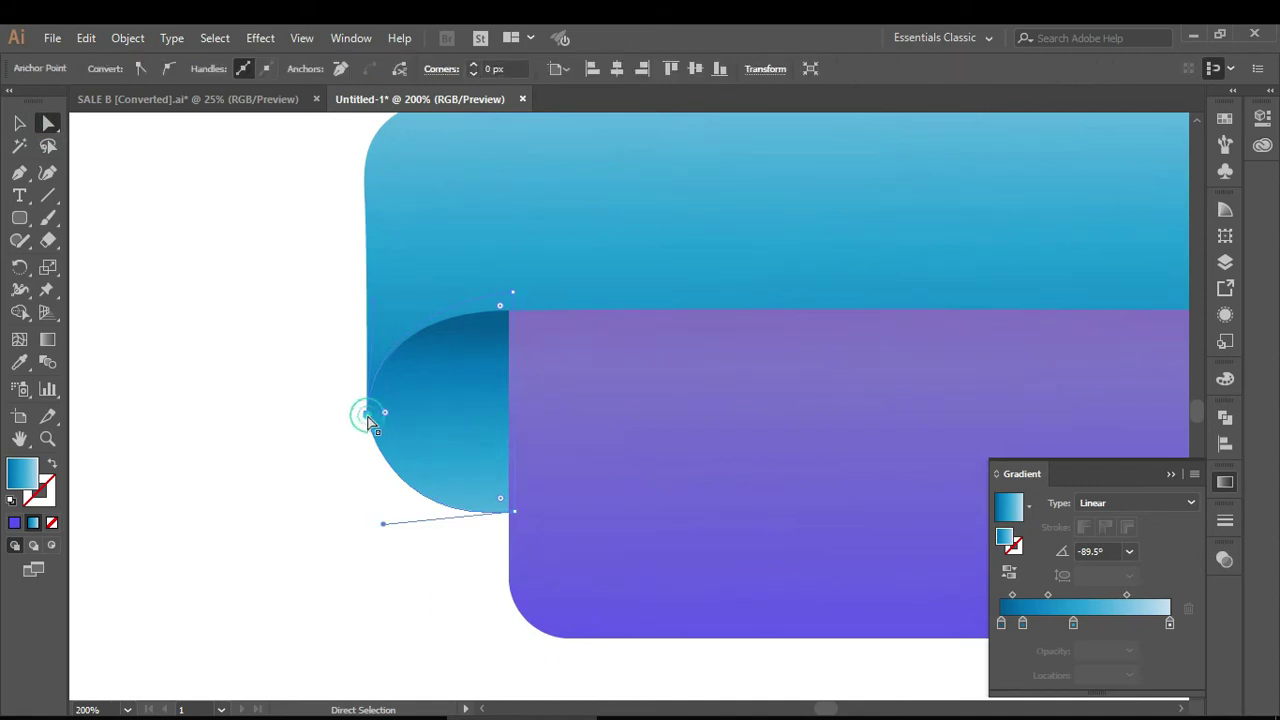
left_click(383, 526)
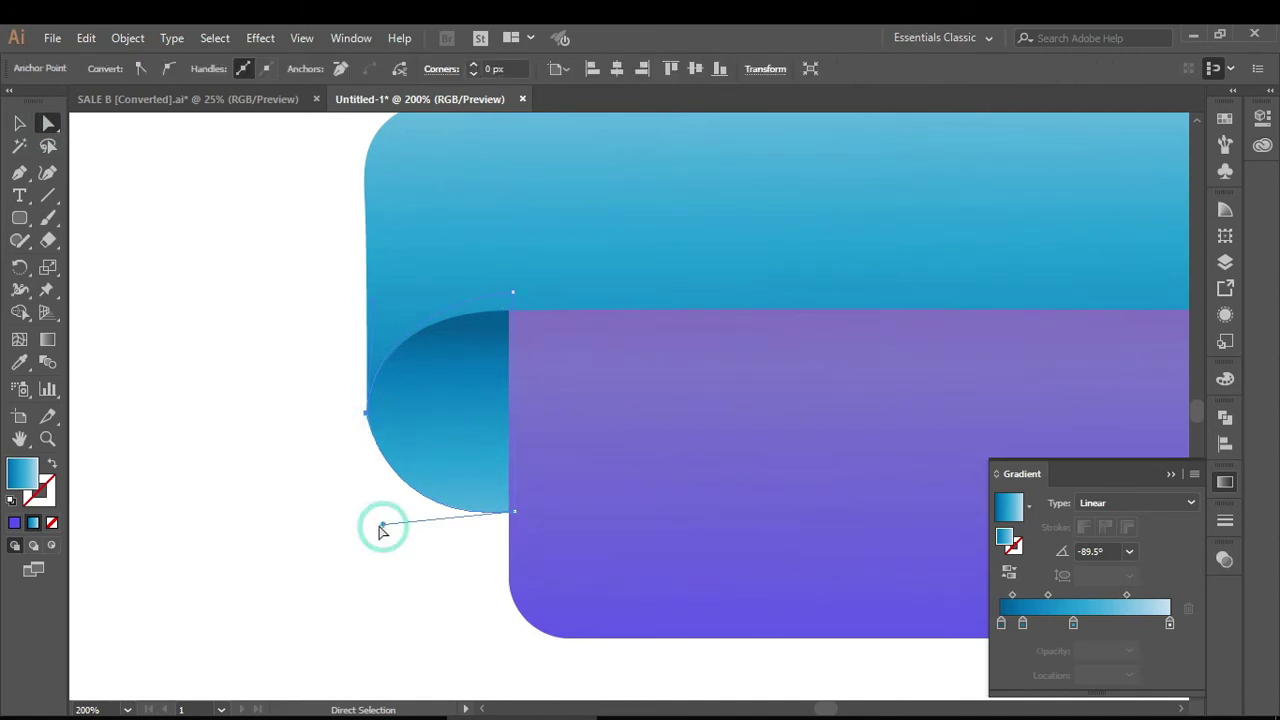
left_click(430, 508)
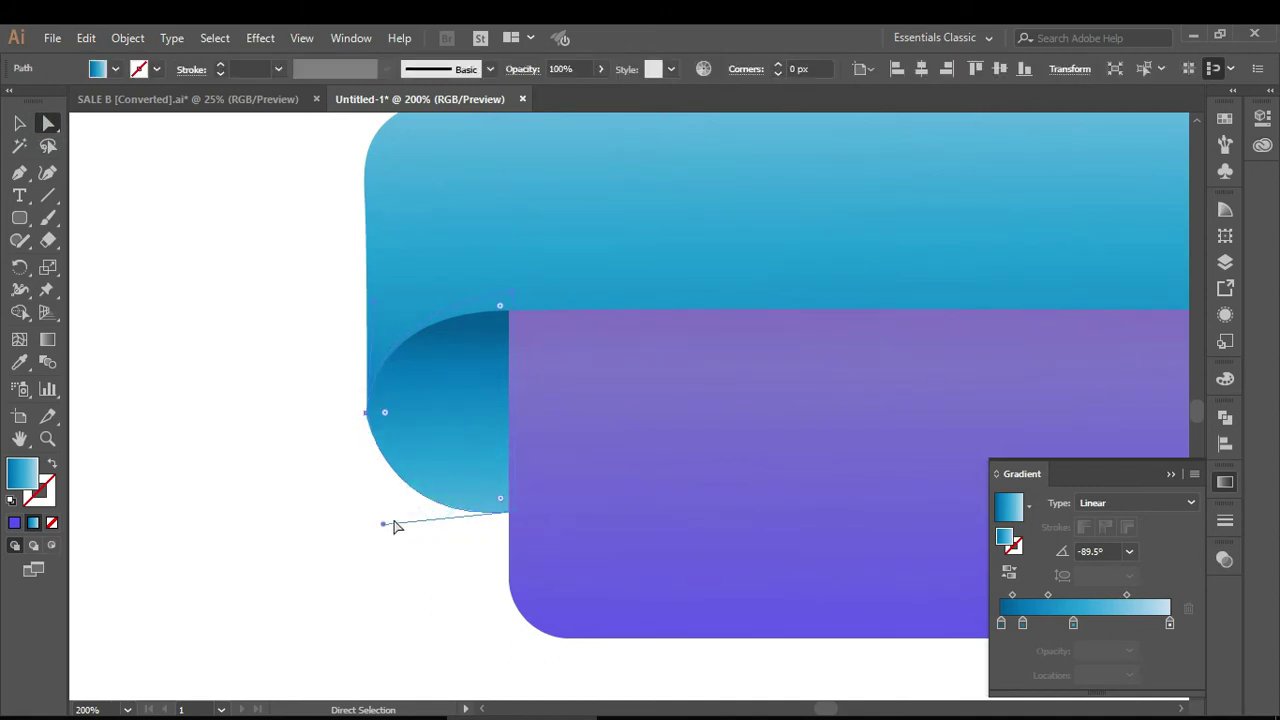
left_click_drag(384, 525, 378, 522)
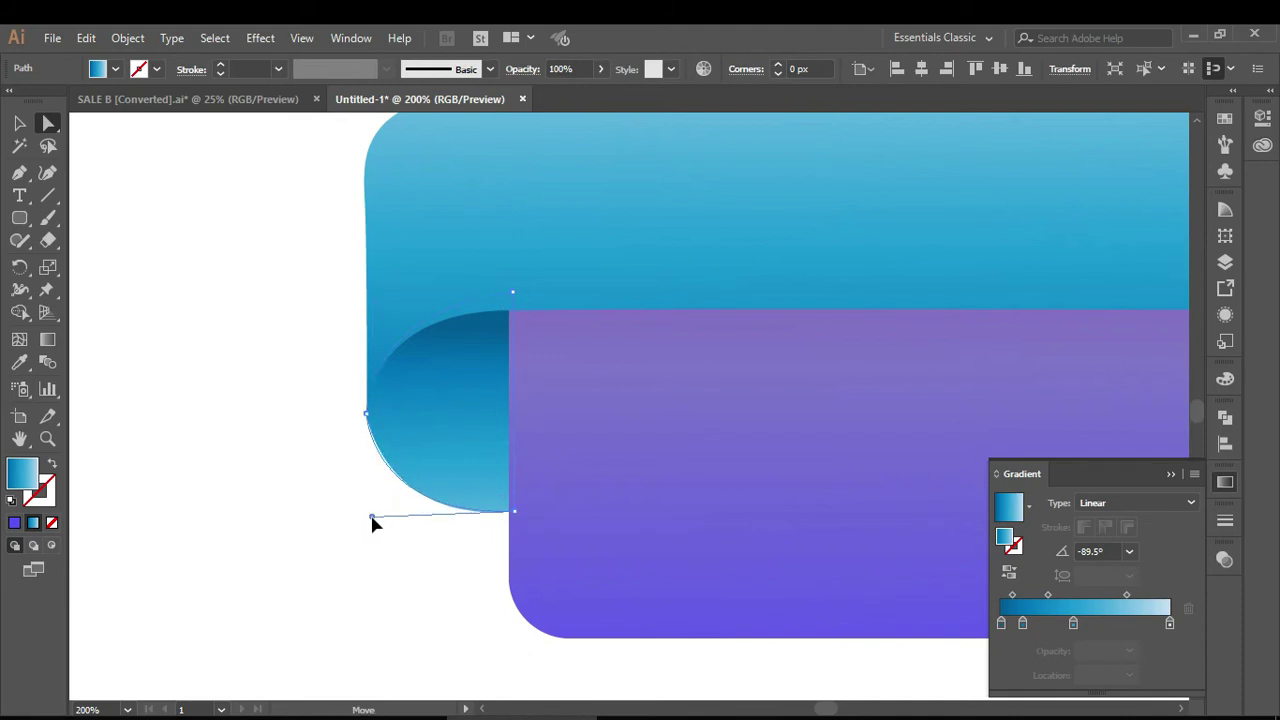
key("ctrl+0")
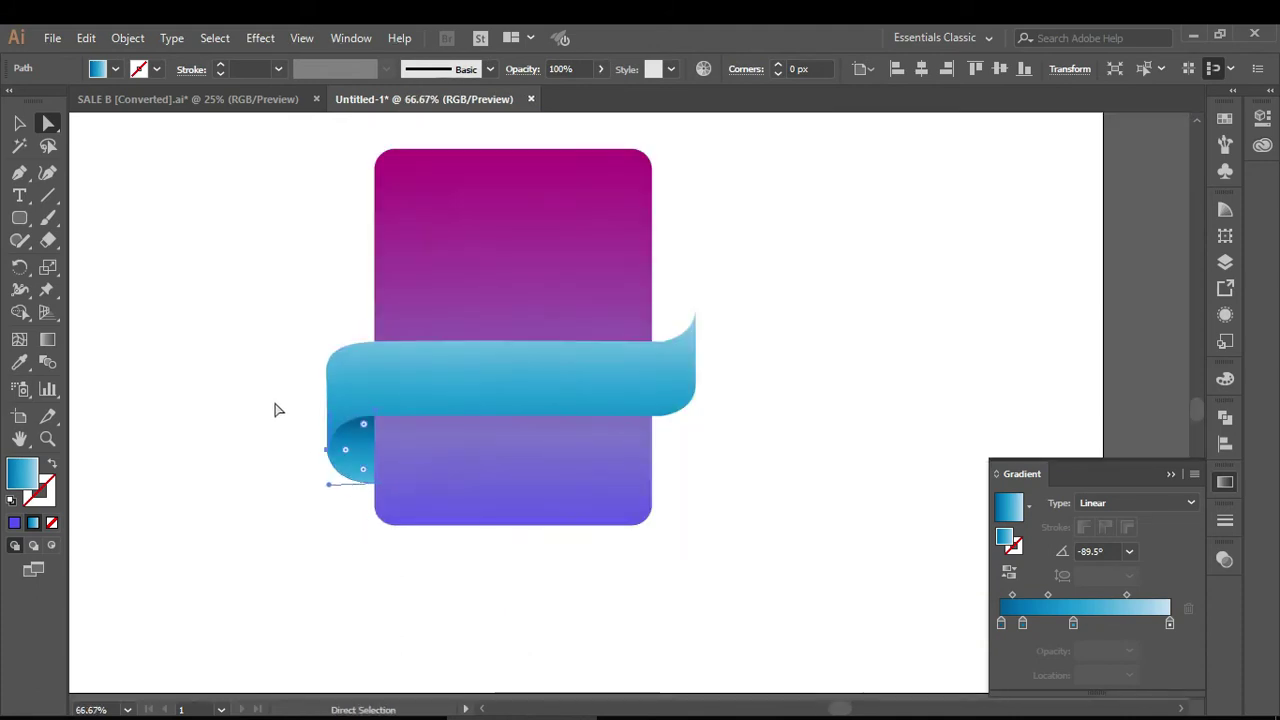
left_click(260, 400)
left_click(19, 123)
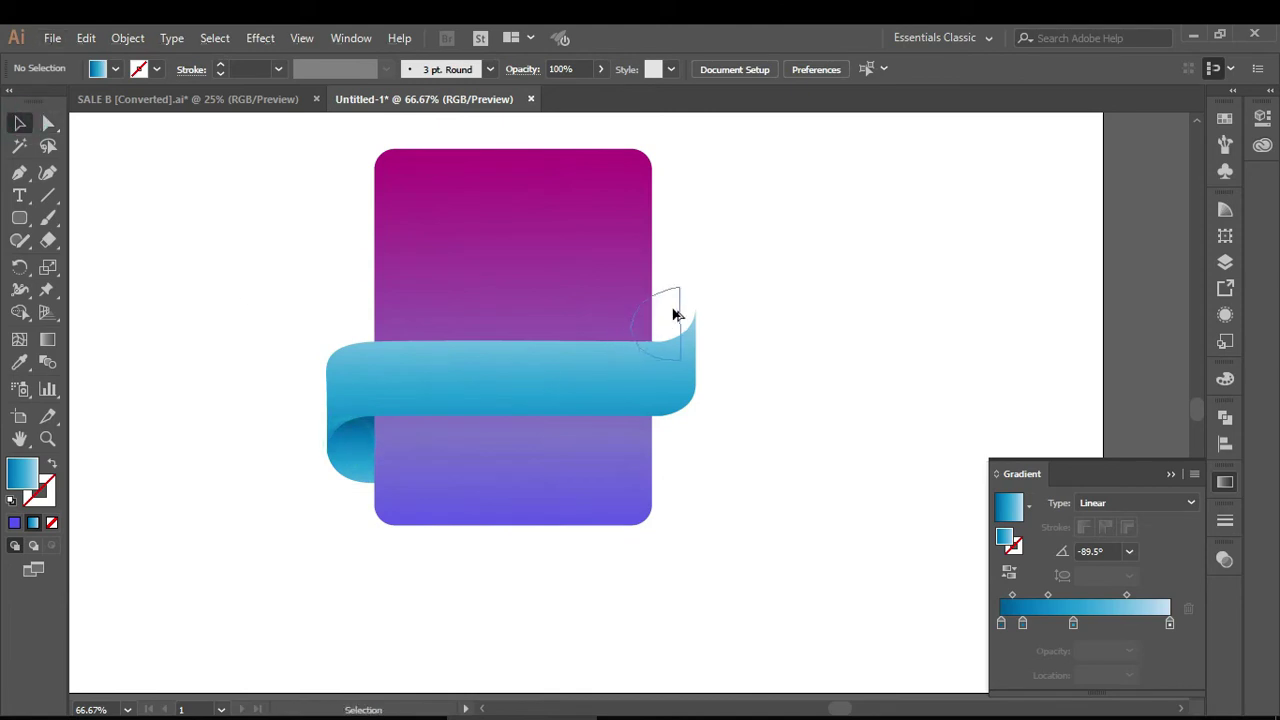
Alt-drag a copy of the curl to the ribbon's right end and reflect it vertically
left_click_drag(352, 450, 677, 314)
right_click(740, 273)
mouse_move(793, 566)
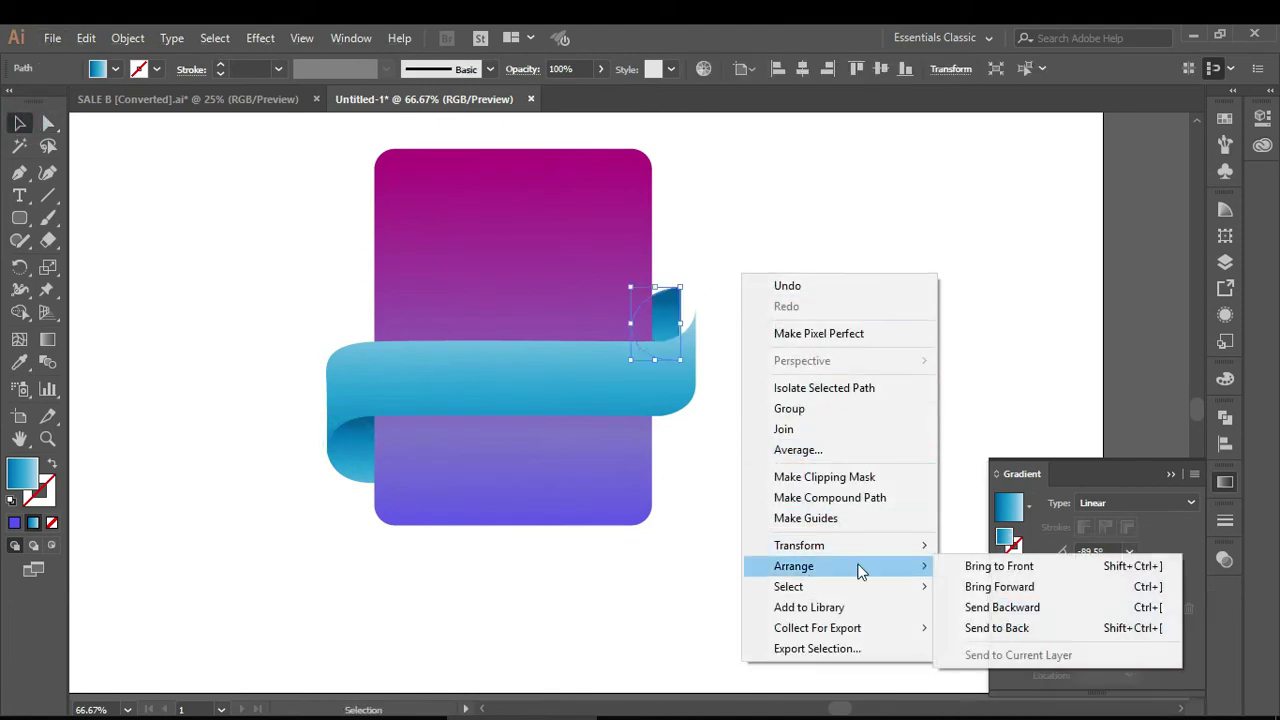
left_click(945, 614)
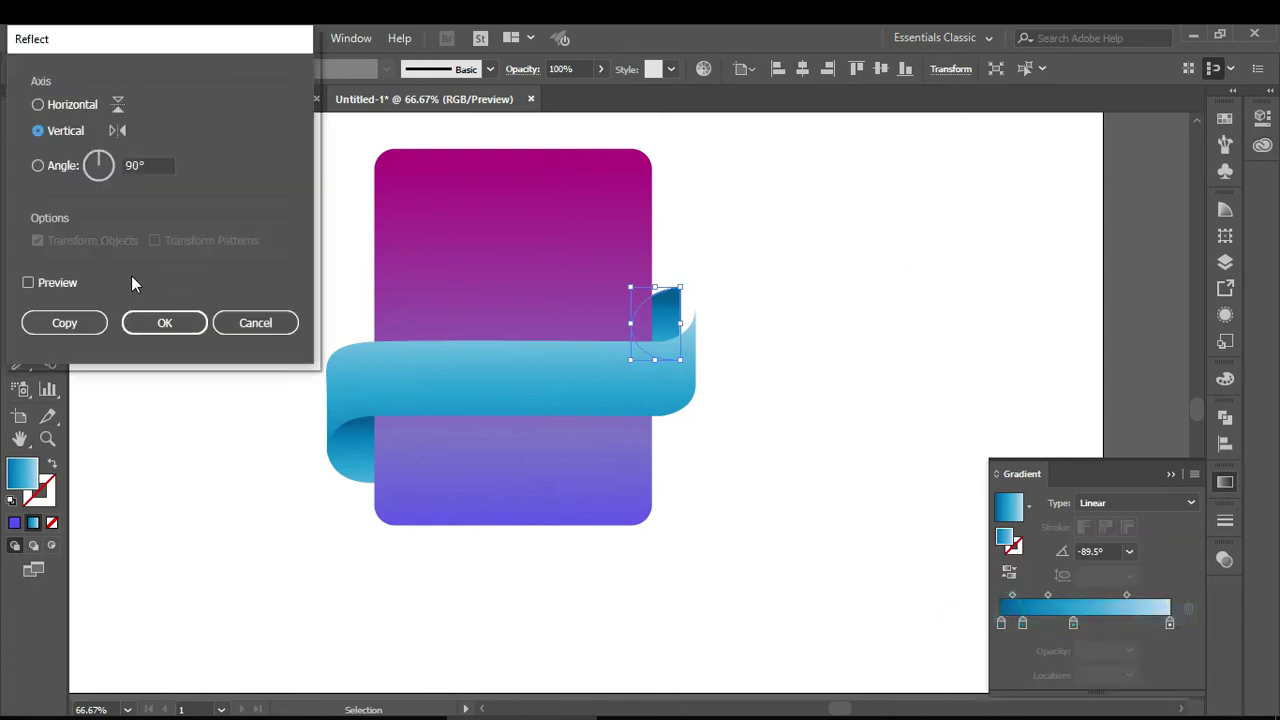
left_click(160, 323)
Undo an accidental rectangle move and nudge the mirrored curl slightly right into place
left_click(766, 288)
left_click_drag(660, 322, 674, 316)
key("ctrl+z")
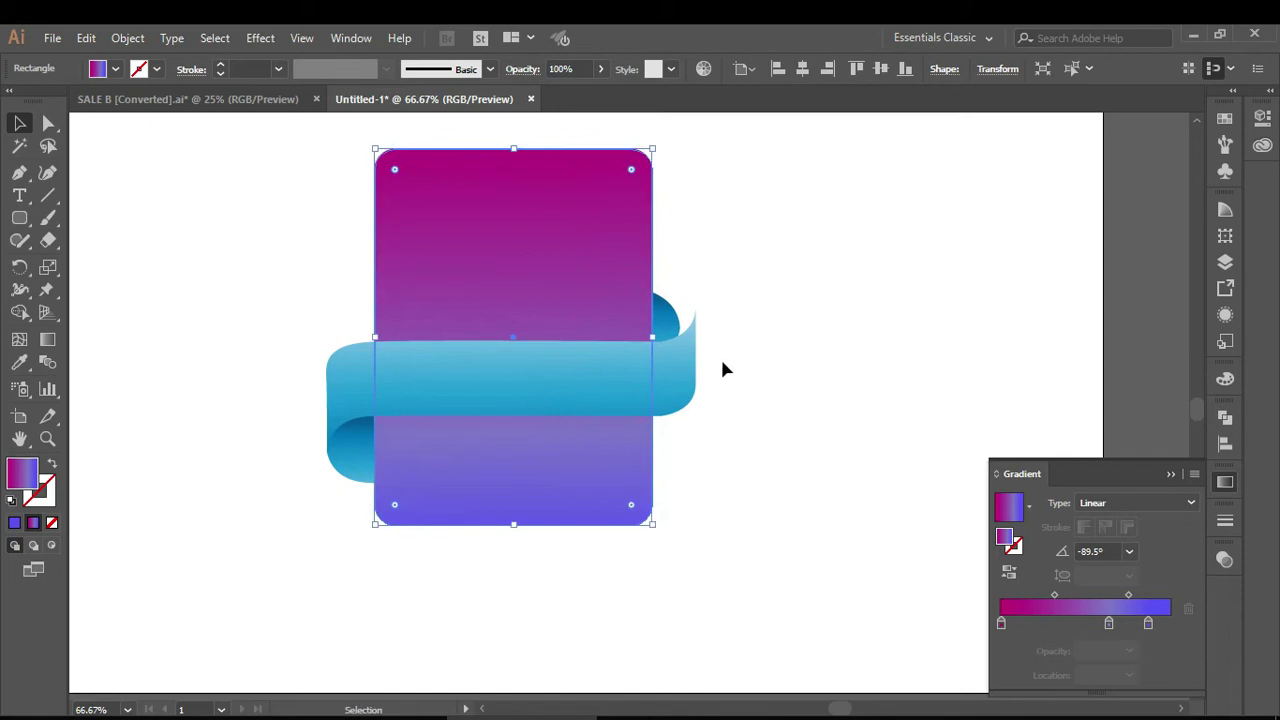
left_click(722, 357)
left_click_drag(676, 322, 680, 316)
left_click(764, 290)
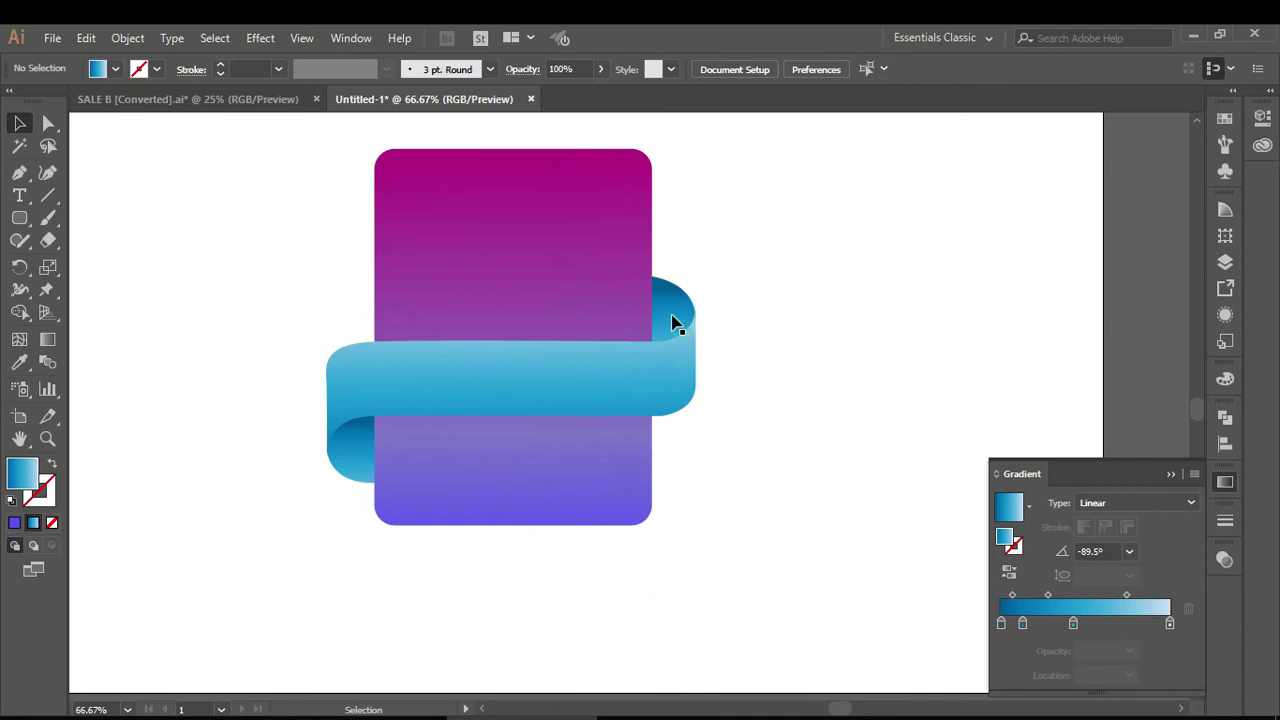
Reshape the right curl's outer curve with Direct Selection
scroll(668, 322, "up", 2)
left_click(675, 310)
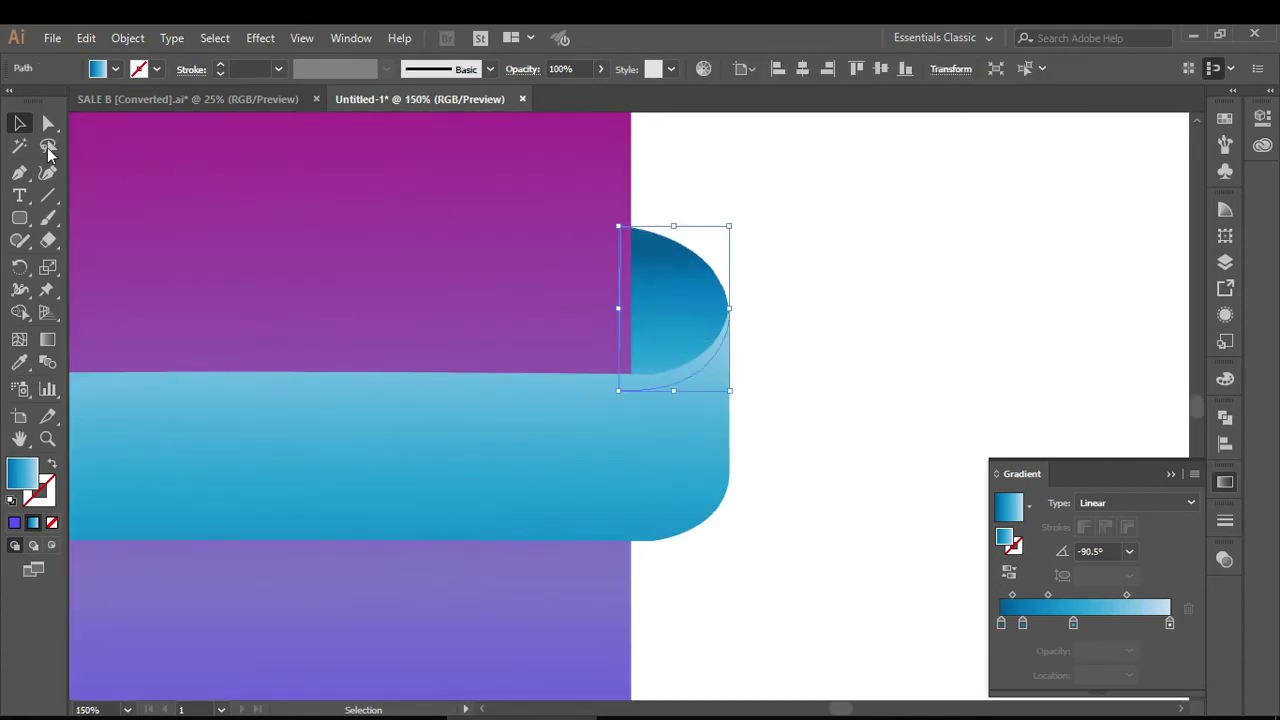
left_click(48, 123)
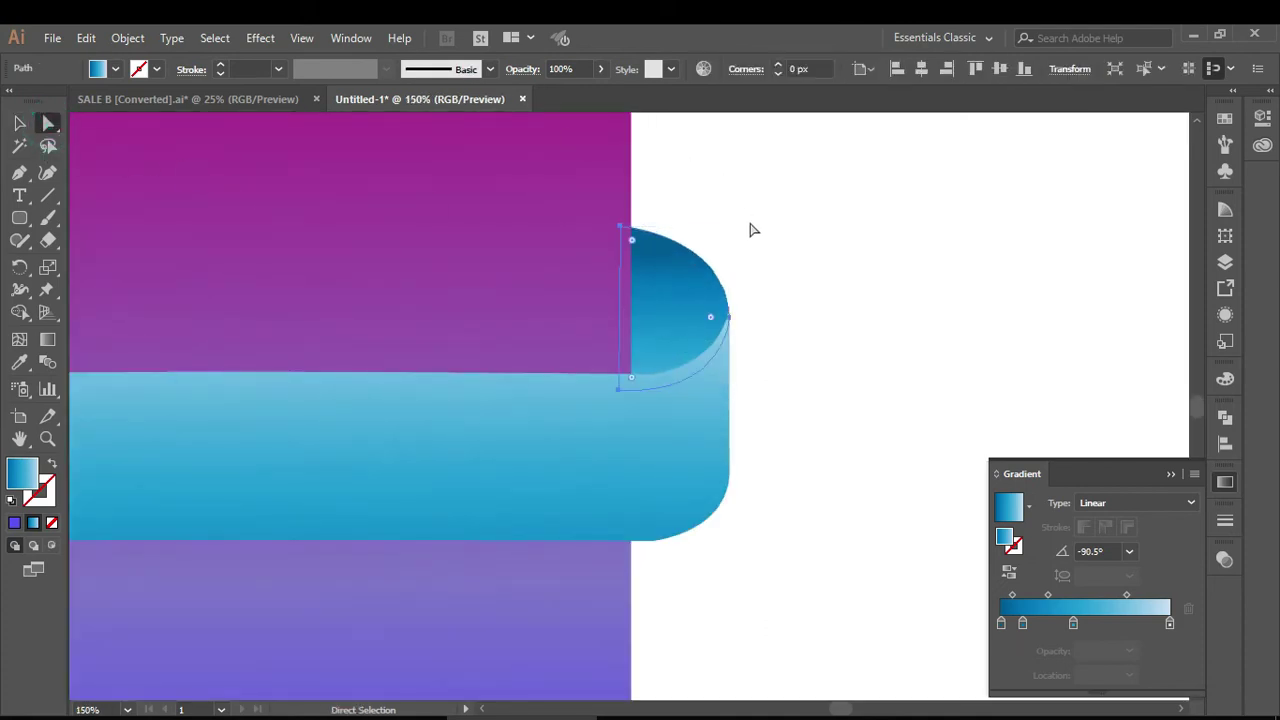
left_click(728, 318)
left_click_drag(725, 234, 730, 230)
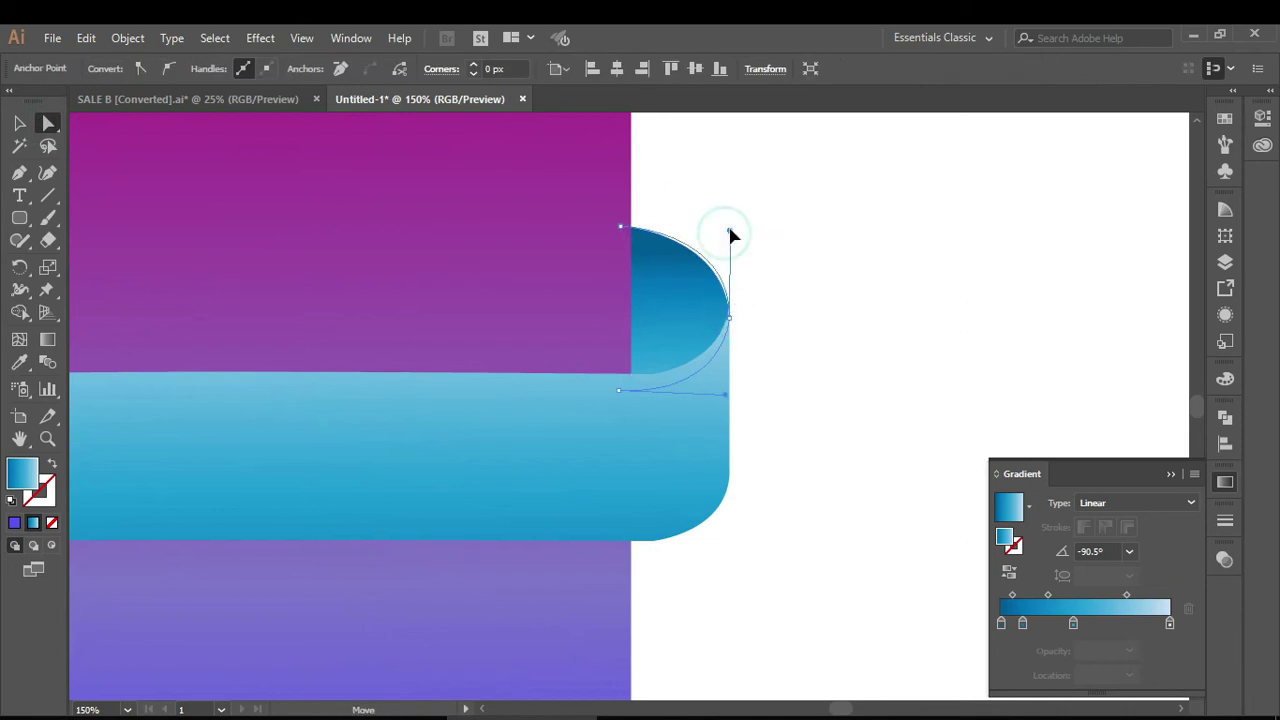
left_click(780, 224)
left_click(709, 281)
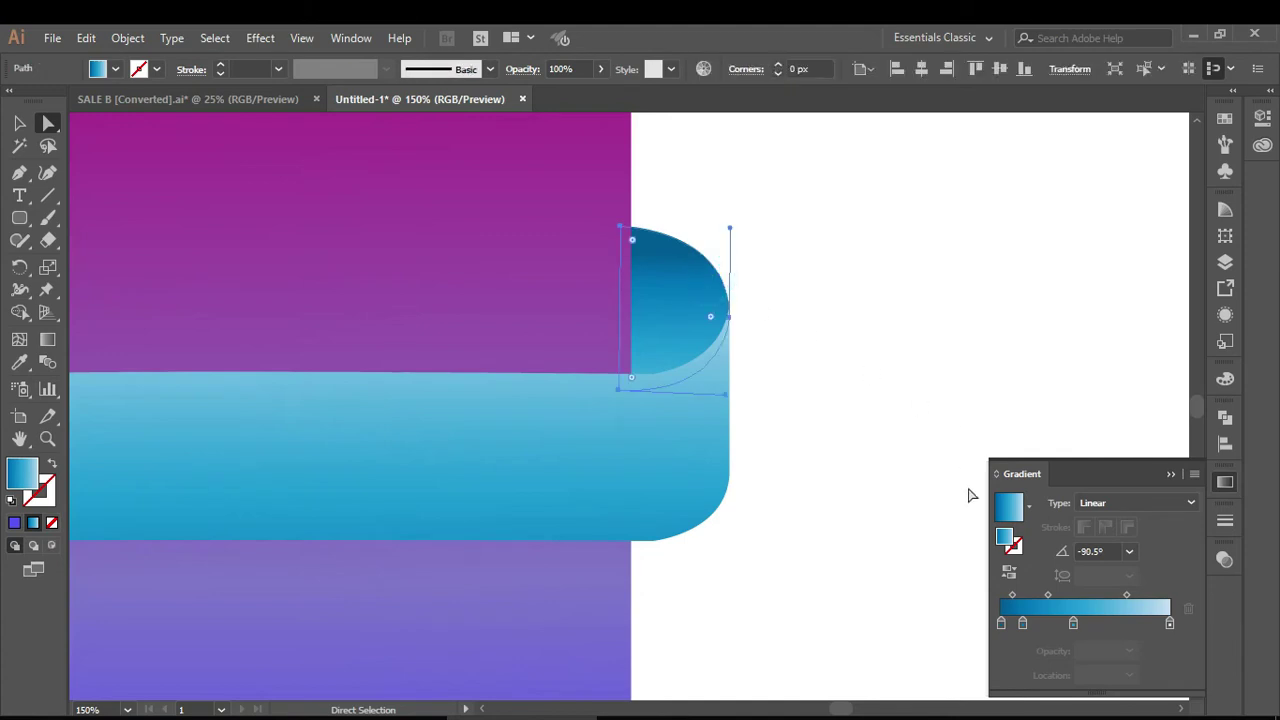
Reverse the right curl's gradient and redraw it vertically at about -89.7°
left_click(1009, 572)
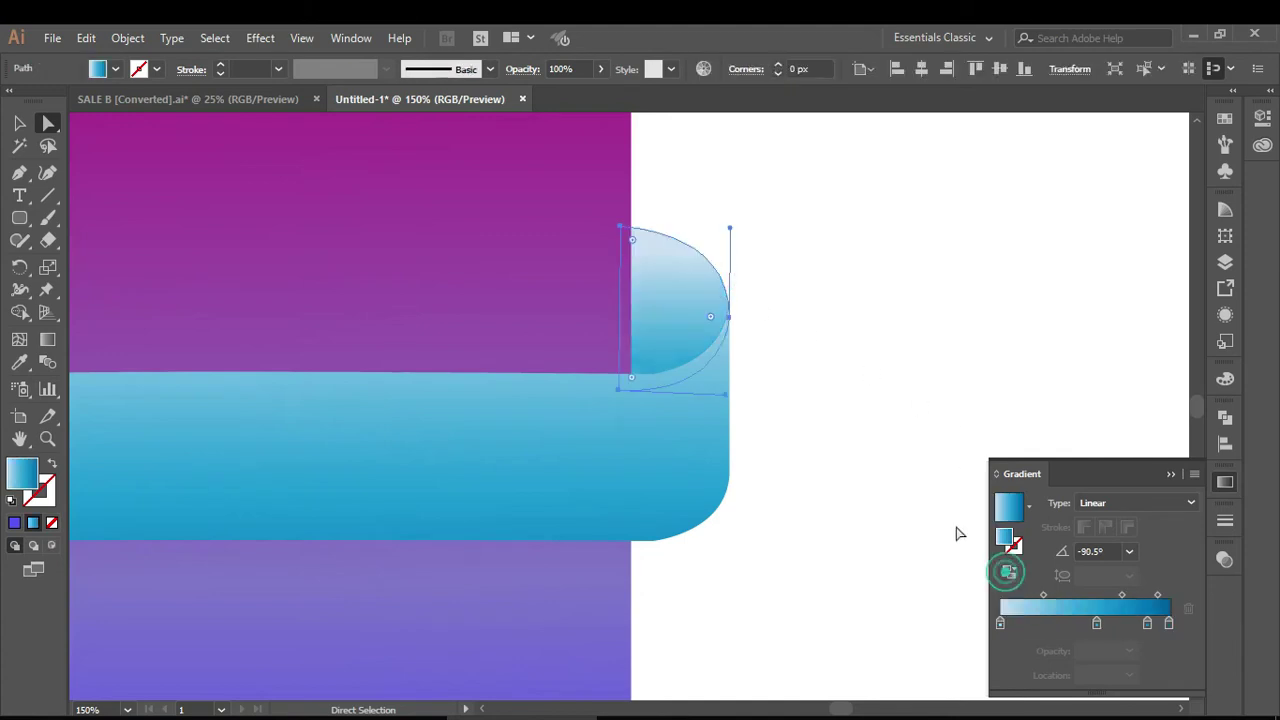
left_click(47, 339)
left_click(668, 364)
left_click_drag(670, 343, 671, 297)
mouse_move(677, 310)
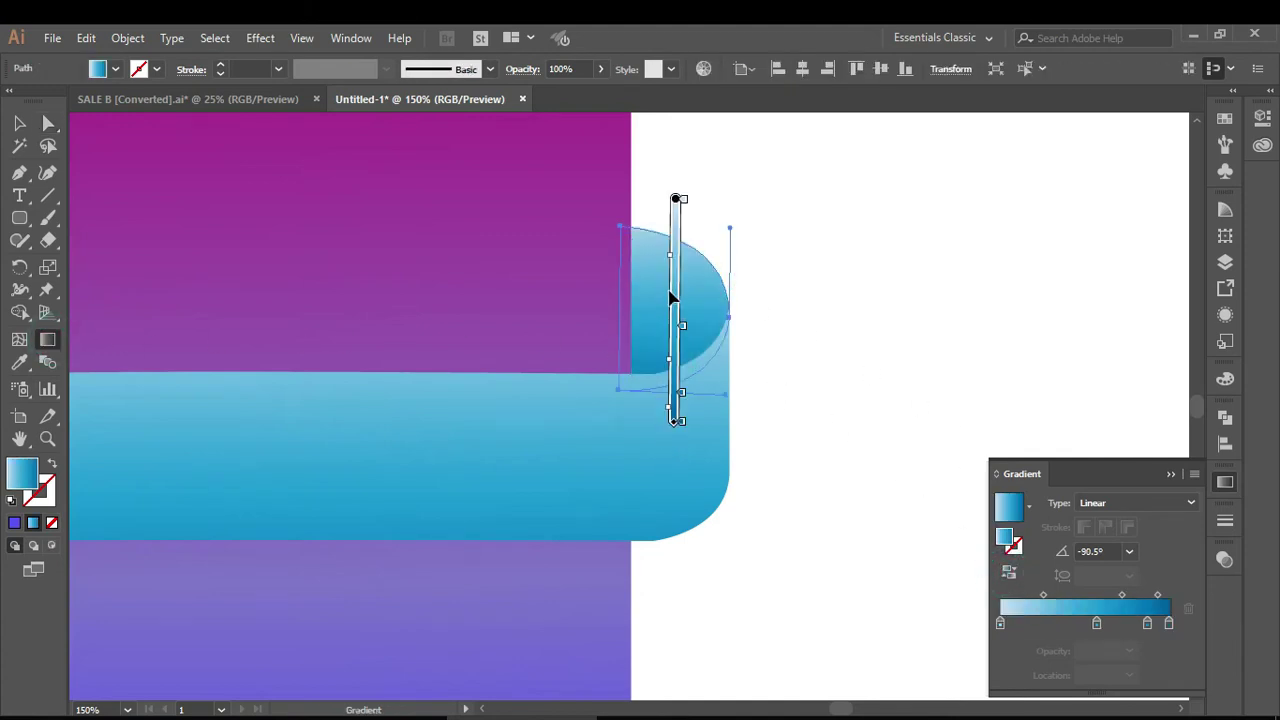
mouse_move(651, 397)
left_mouse_down()
mouse_move(652, 186)
mouse_move(655, 482)
left_mouse_up()
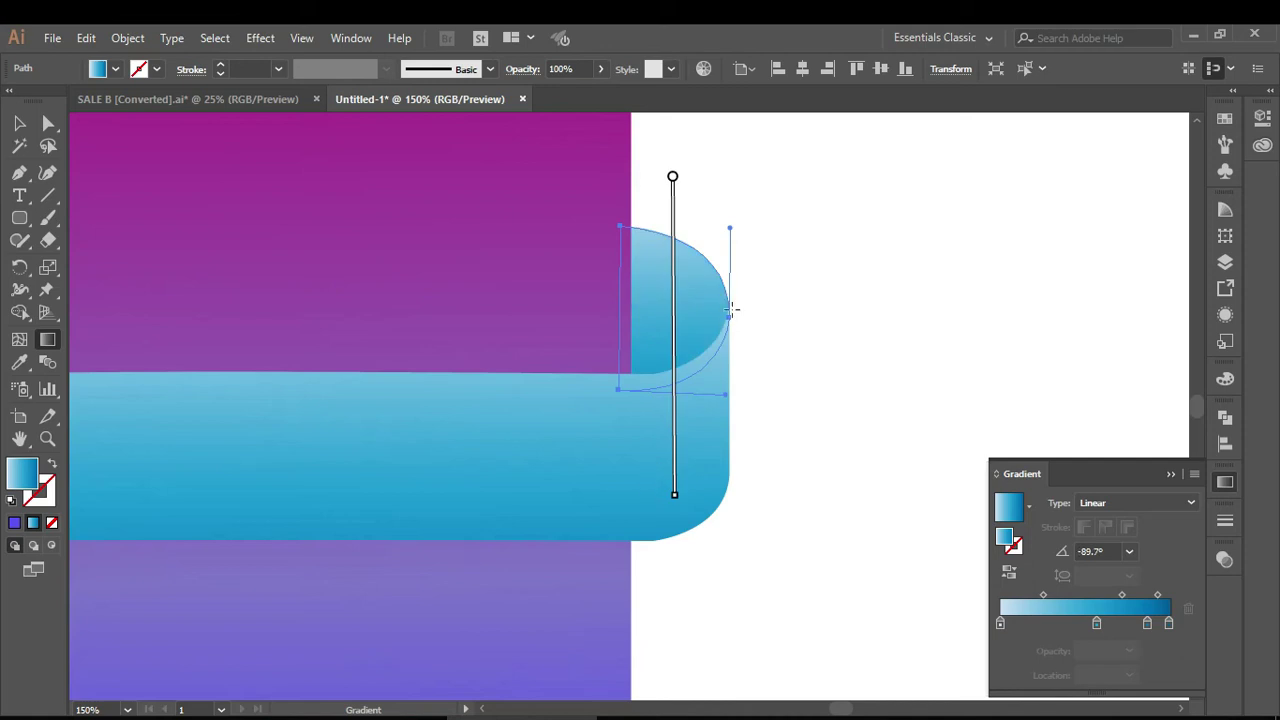
left_click_drag(672, 380, 673, 342)
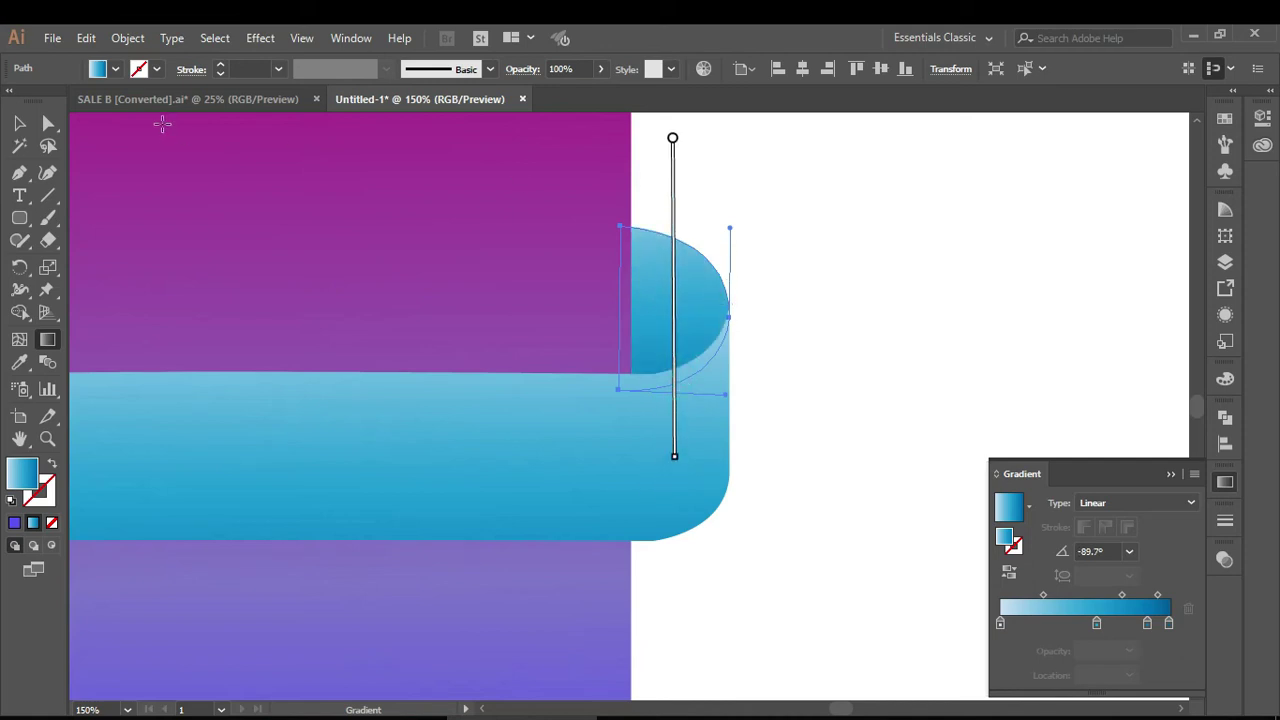
Raise the right curl's top handle to refine its curve
left_click(51, 123)
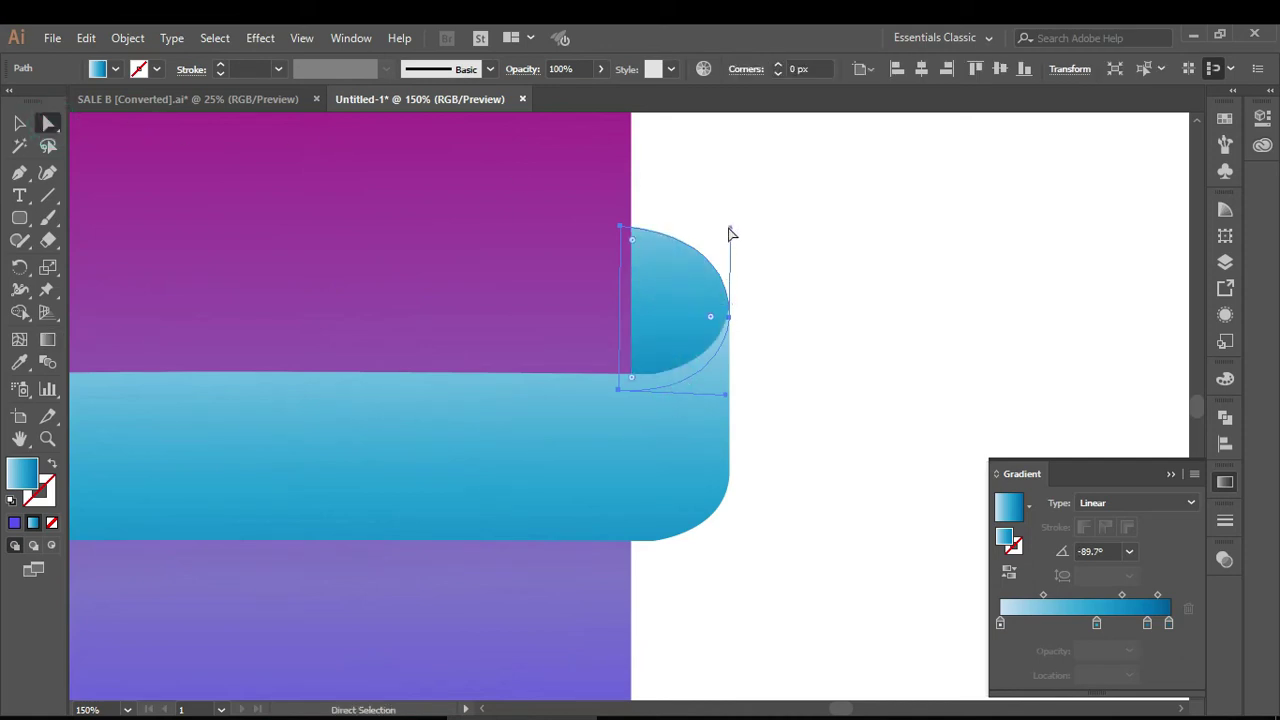
left_click_drag(730, 229, 730, 219)
left_click(771, 229)
Shift the purple rectangle's gradient so its magenta top stop sits at 7.05%
key("ctrl+0")
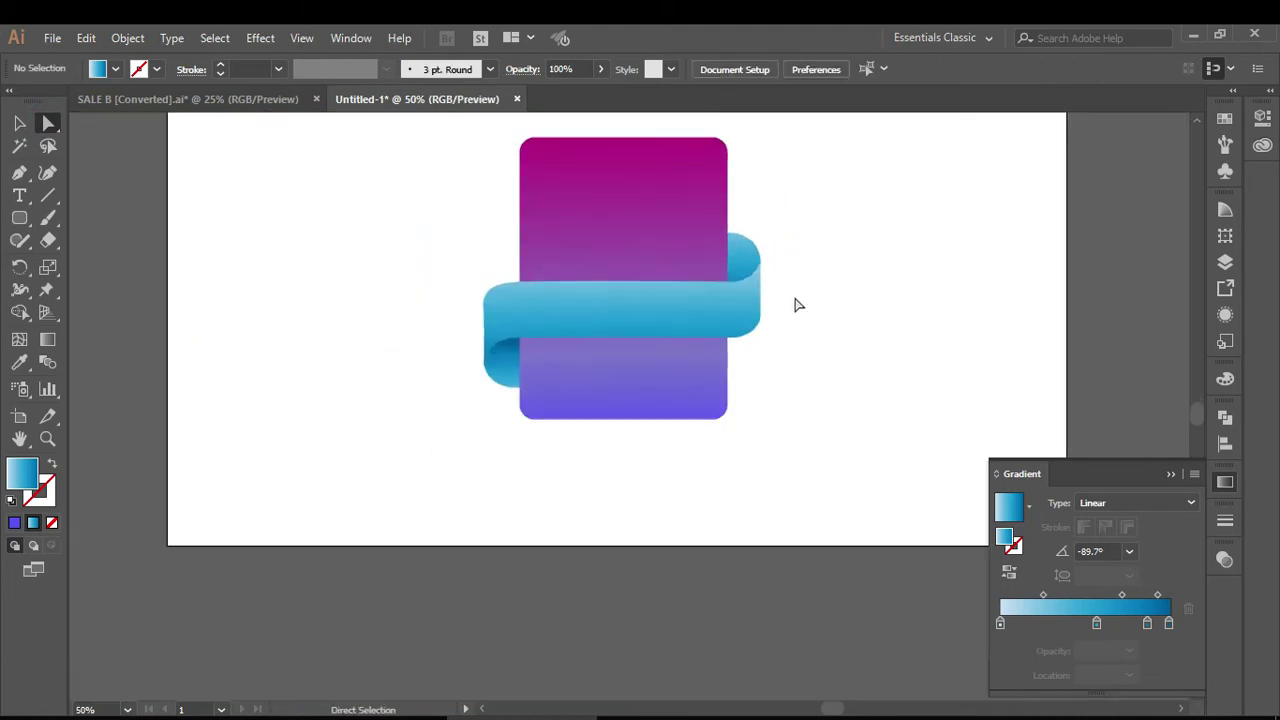
left_click(1167, 471)
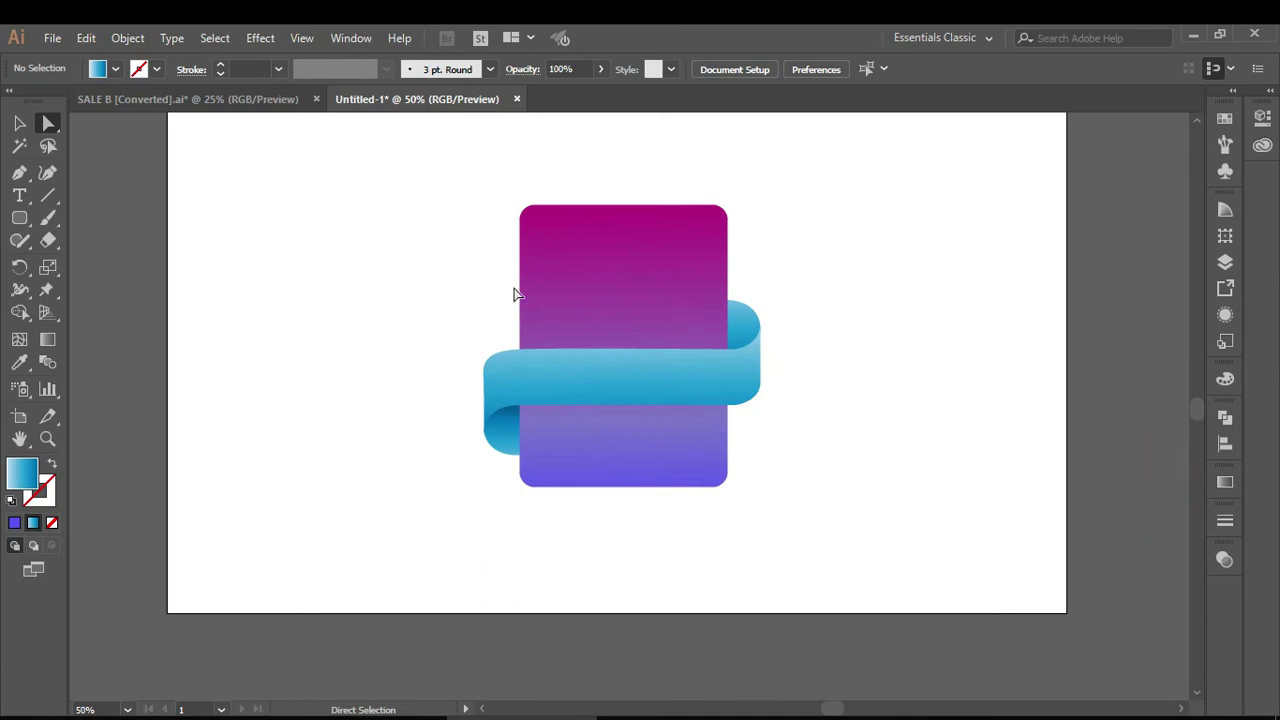
left_click(640, 300)
left_click(1225, 418)
left_click(1225, 482)
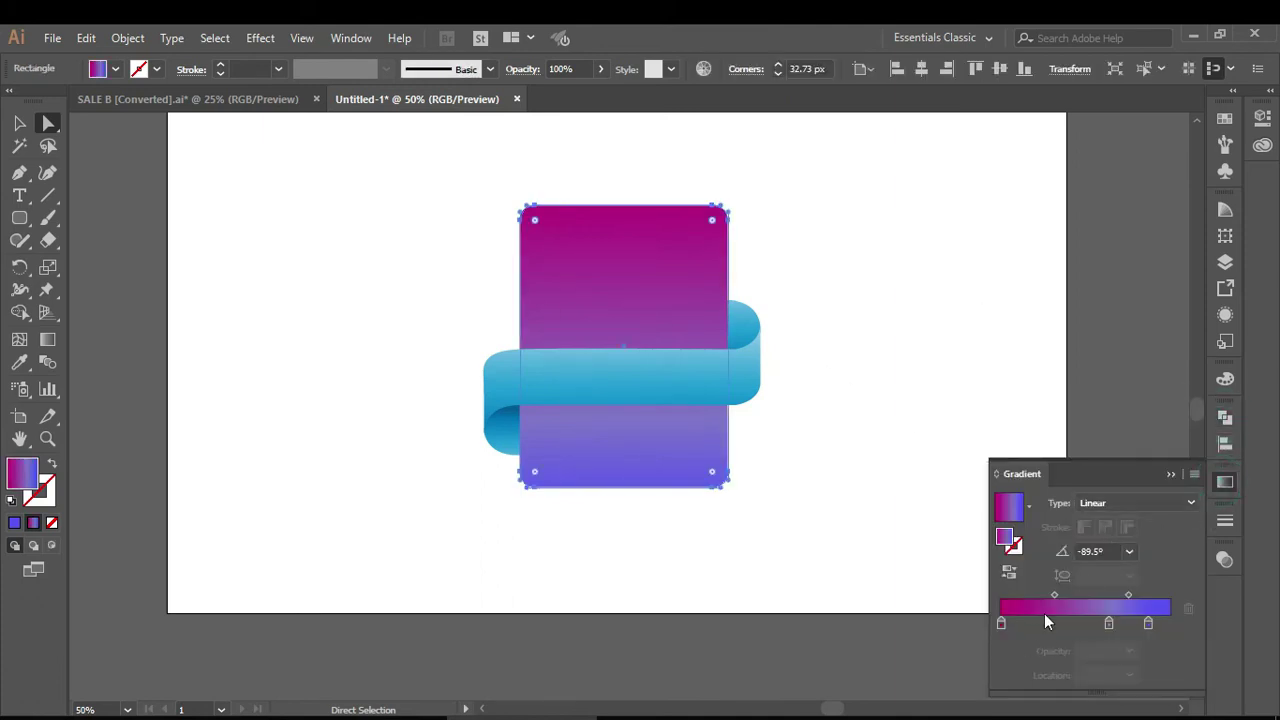
left_click_drag(1054, 596, 1016, 620)
left_click(19, 122)
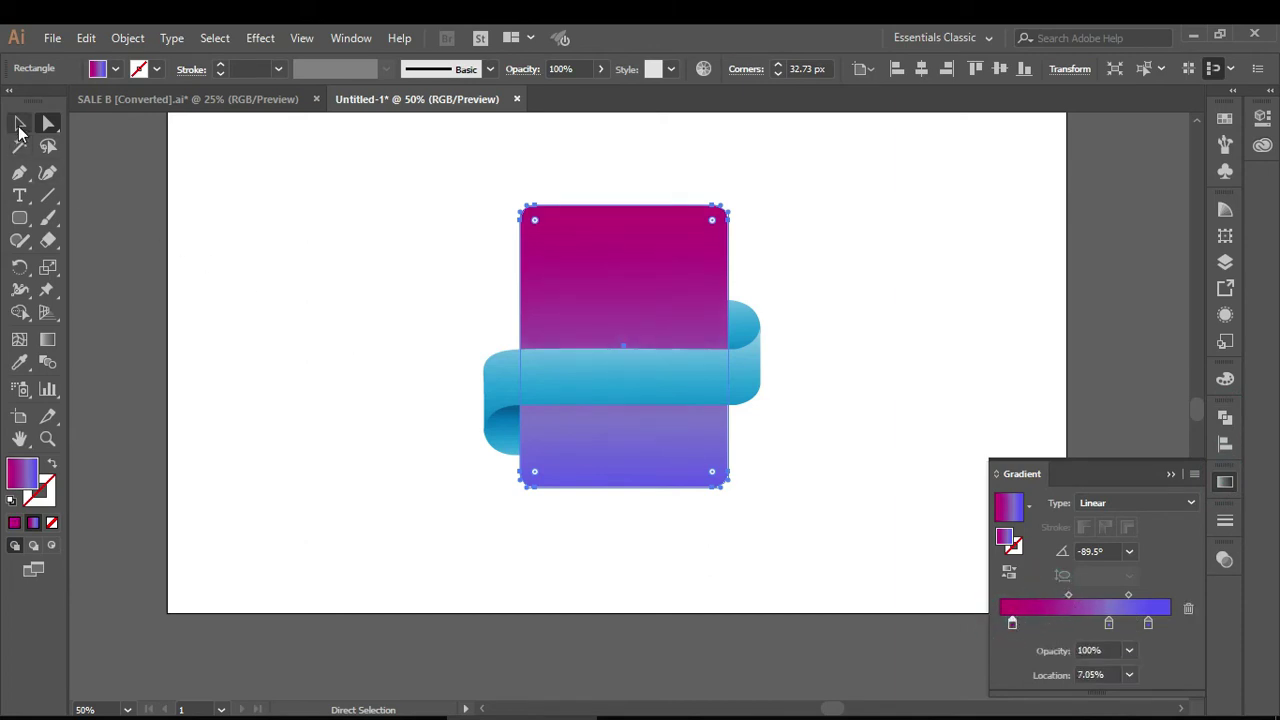
left_click(251, 194)
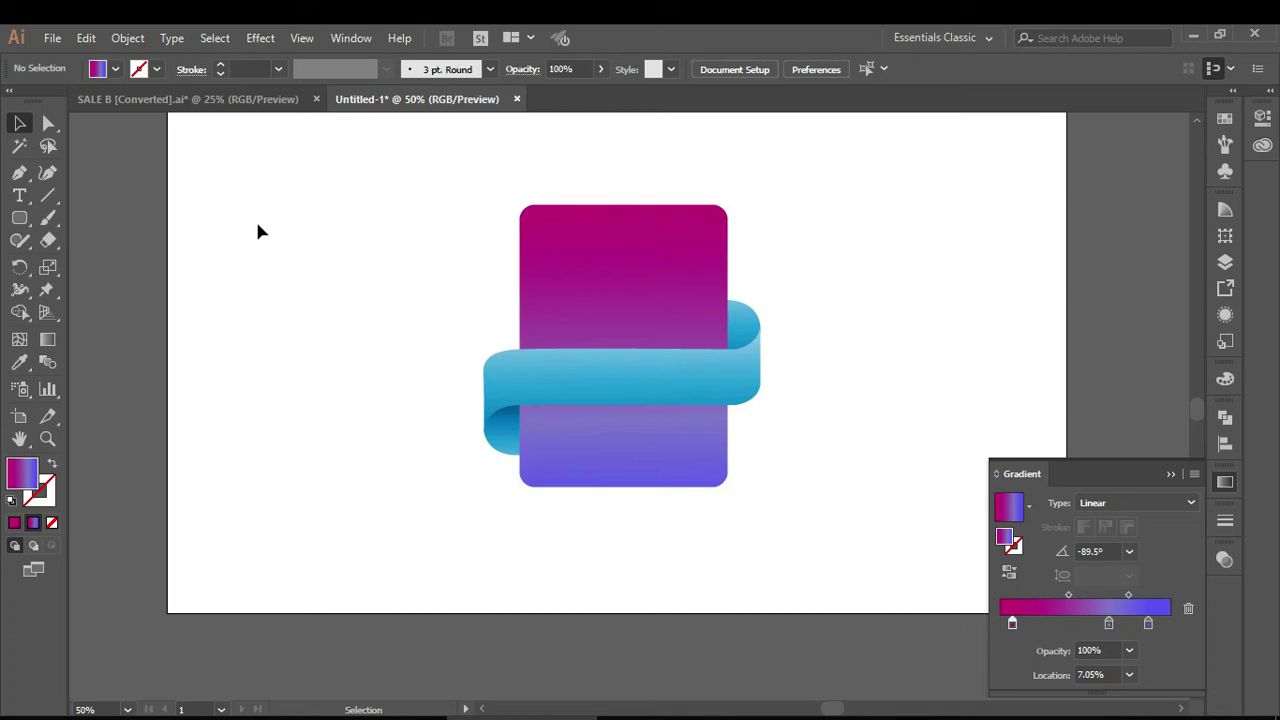
Place placeholder point text left of the badge and enlarge it to about 110 pt
left_click(19, 195)
left_click(251, 277)
left_click(22, 125)
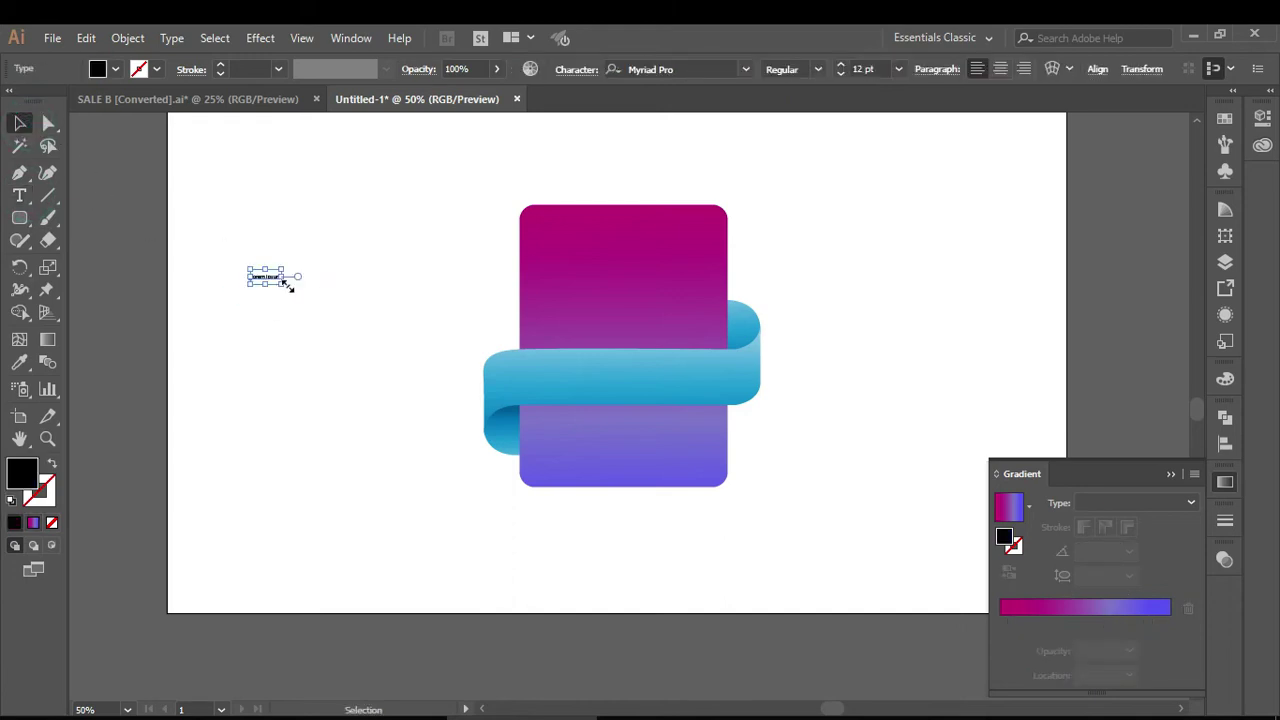
left_click_drag(288, 288, 506, 463)
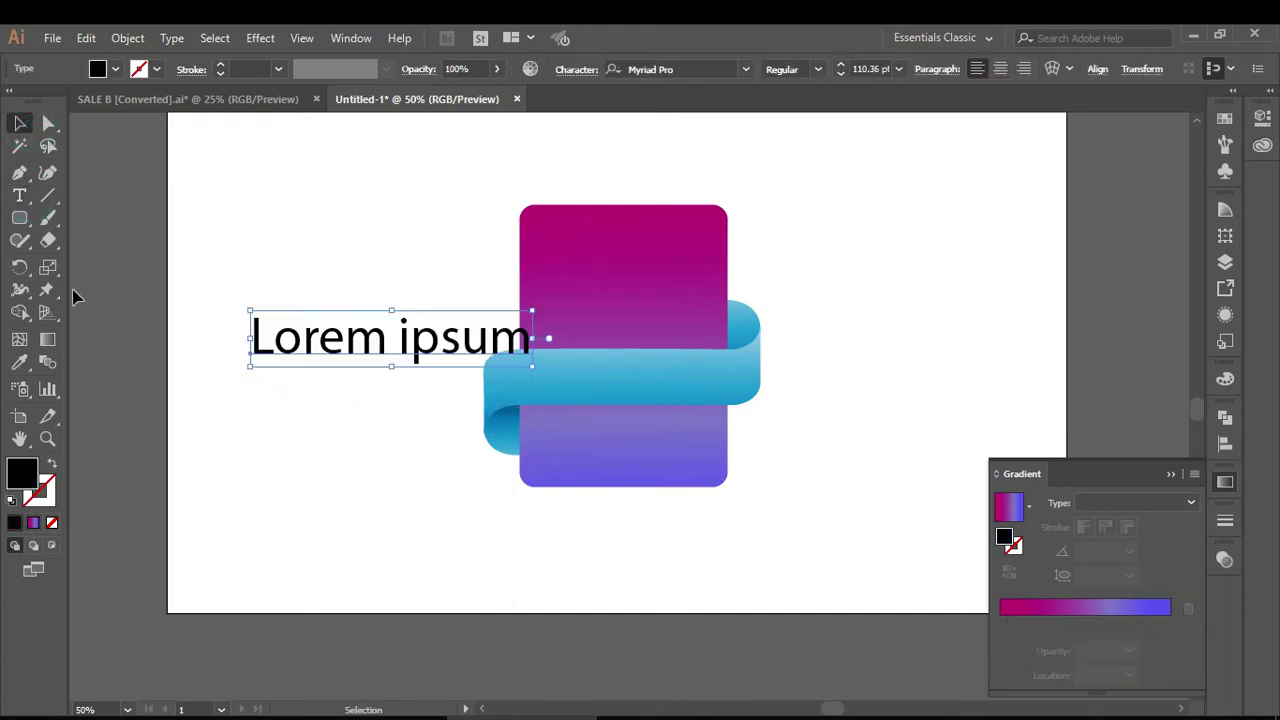
Replace the placeholder text with the word SALE
left_click(22, 198)
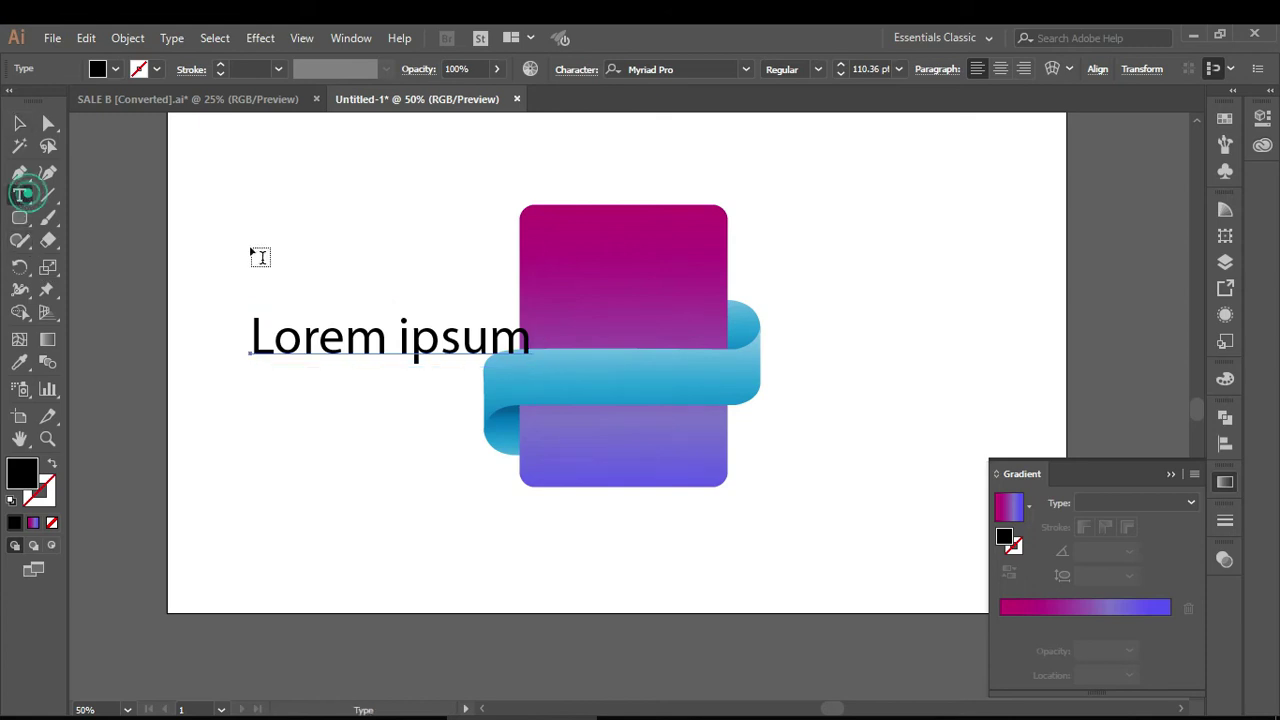
left_click(522, 336)
key("BackSpace")
key("BackSpace")
key("BackSpace")
key("BackSpace")
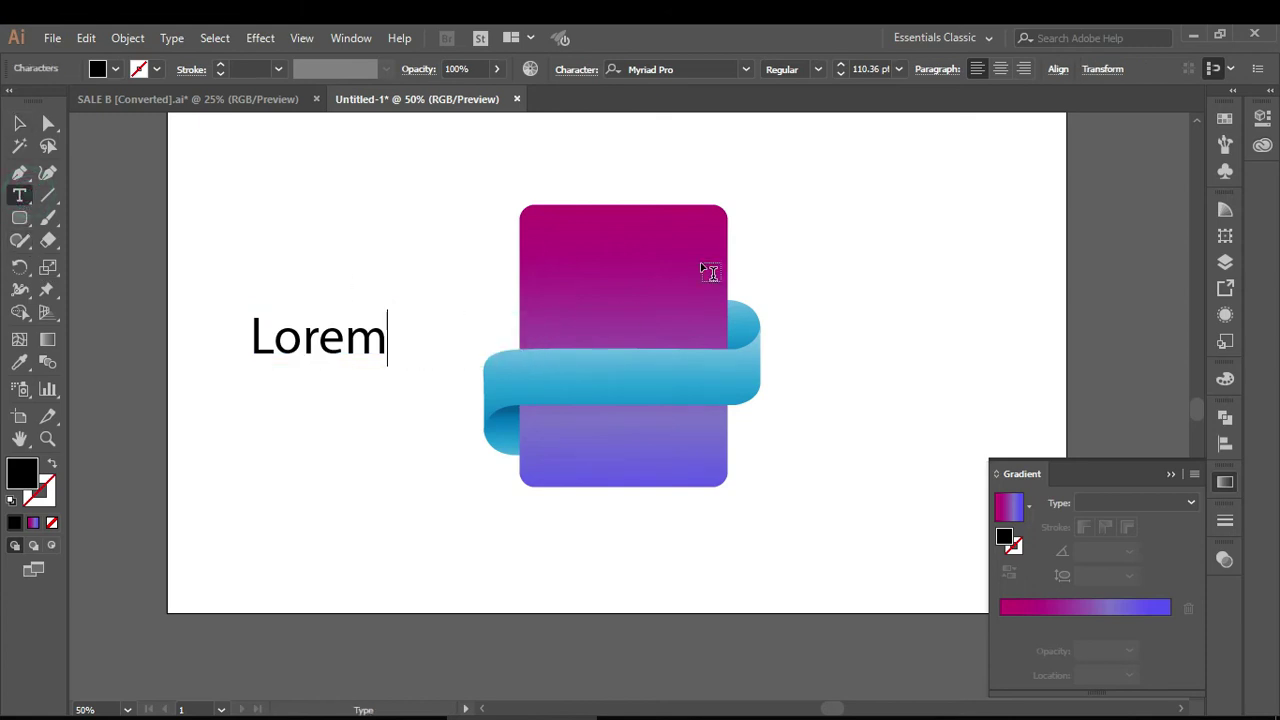
key("BackSpace")
key("BackSpace")
key("BackSpace")
type("S")
key("BackSpace")
type("BIG")
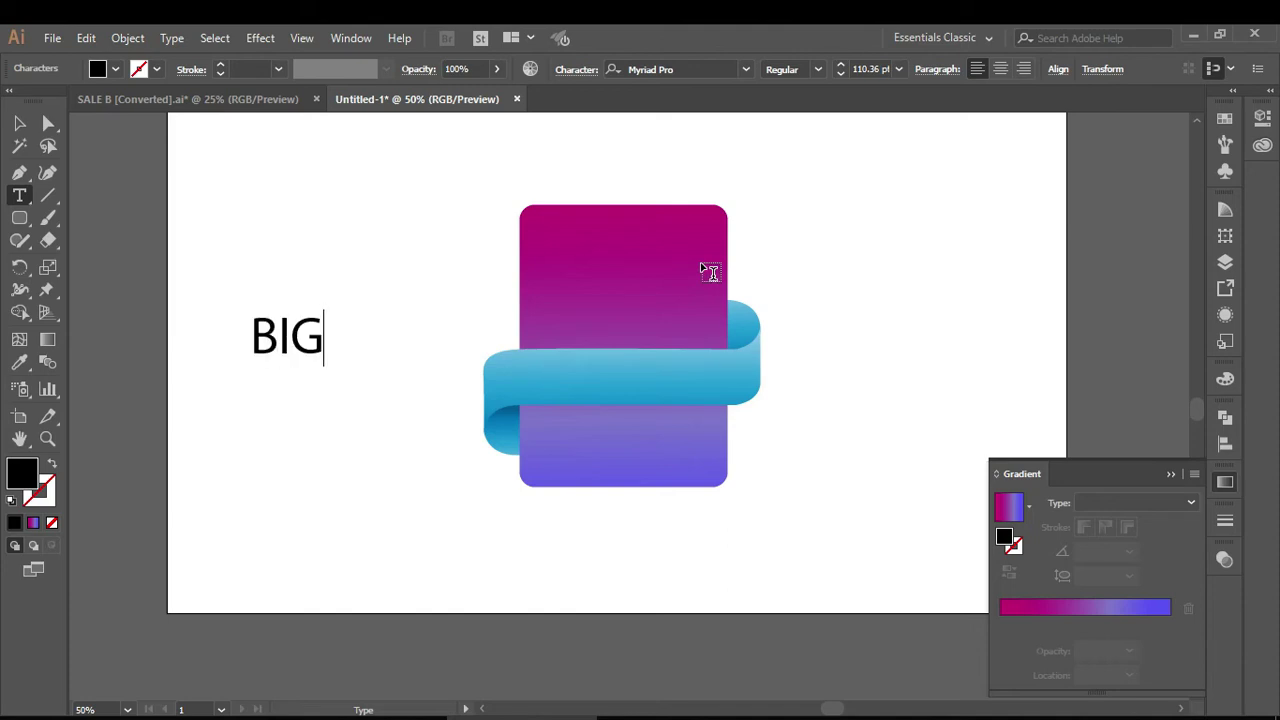
key("BackSpace")
key("BackSpace")
key("BackSpace")
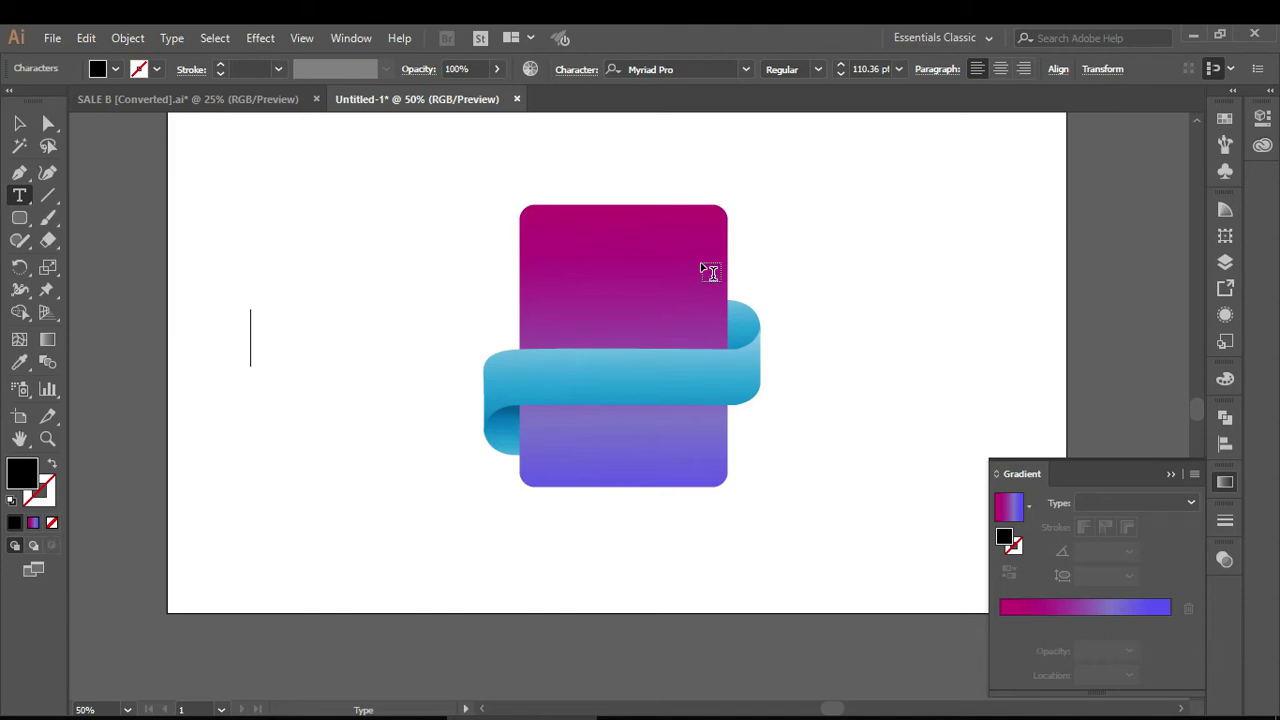
type("SALE")
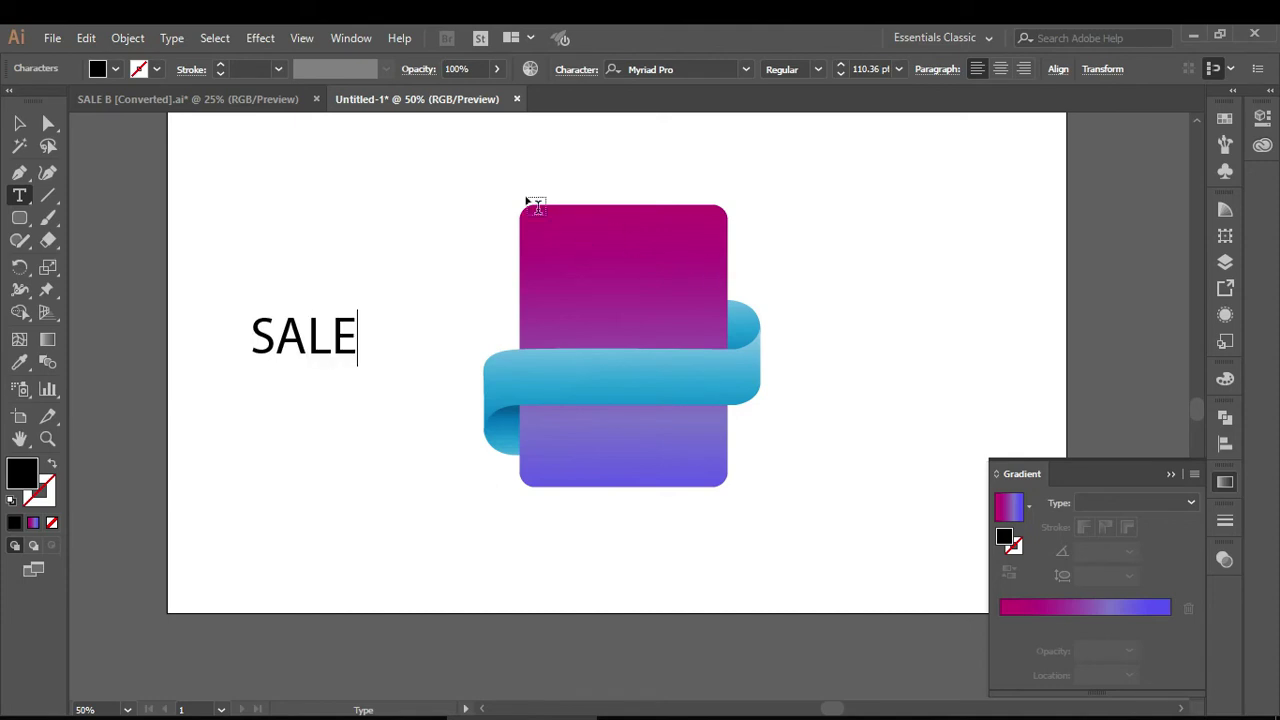
Scale the SALE text up to about 158.56 pt
left_click(18, 123)
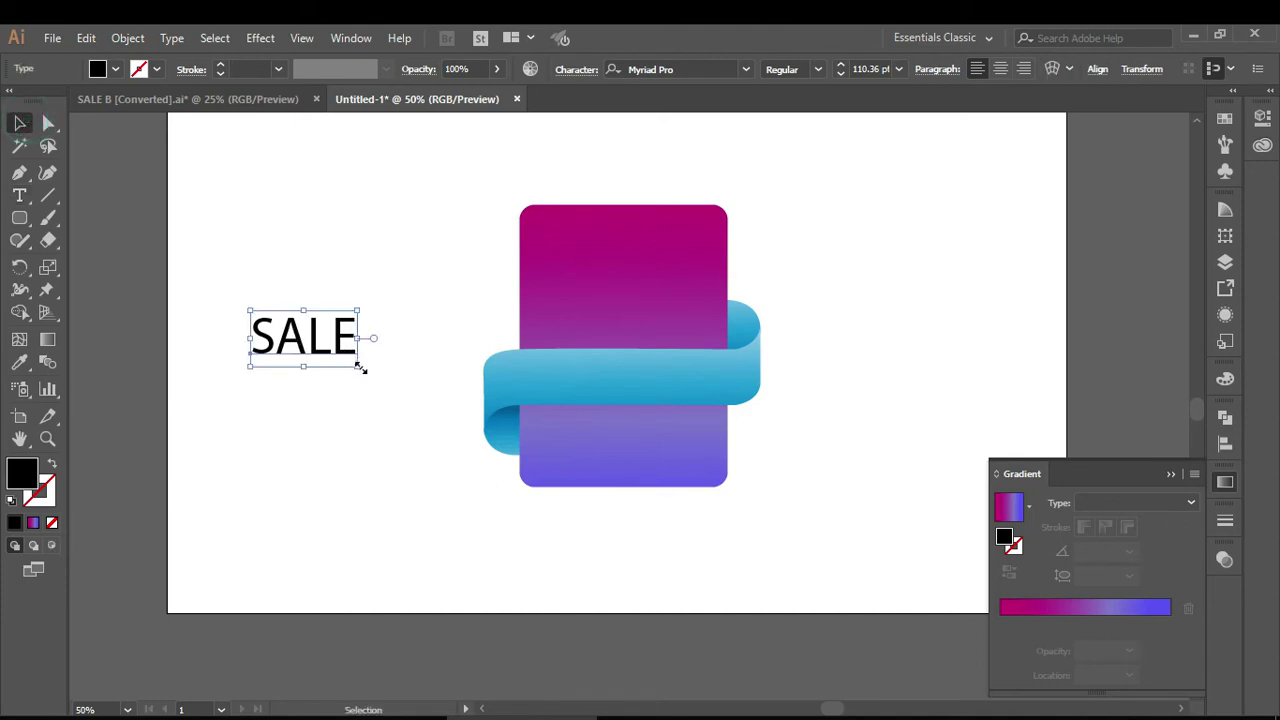
left_click_drag(358, 367, 400, 390)
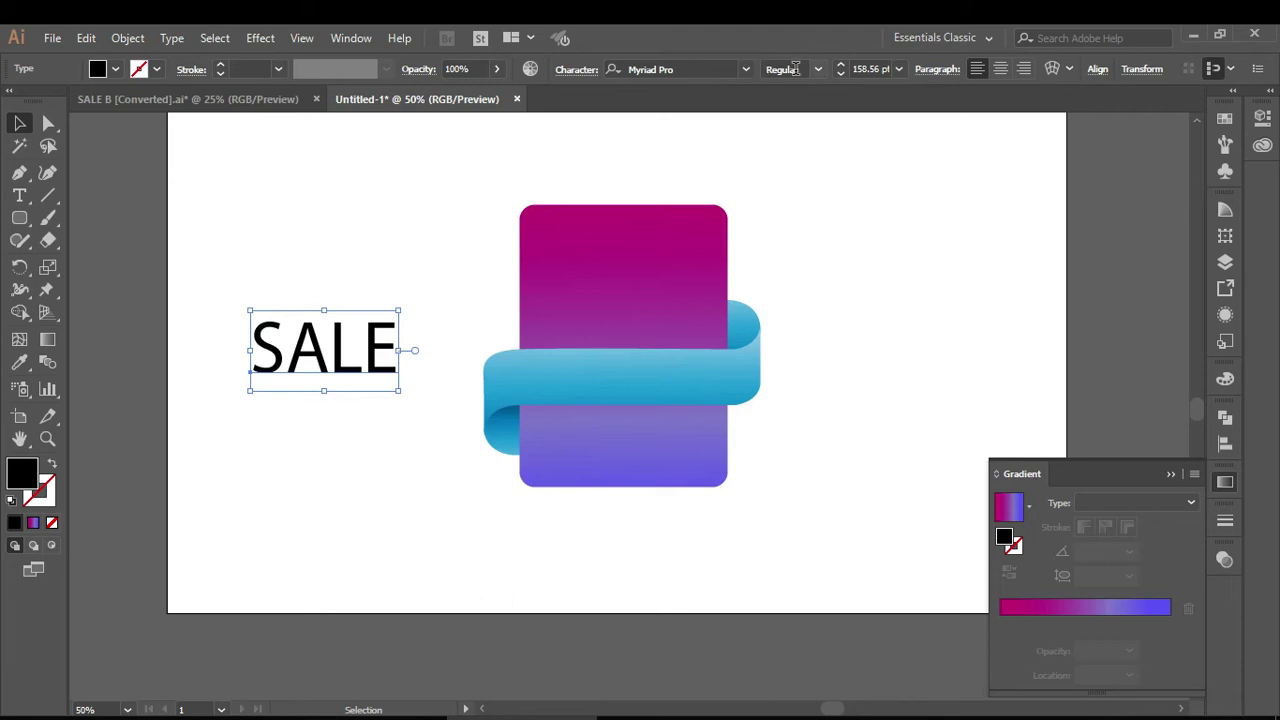
left_click(745, 70)
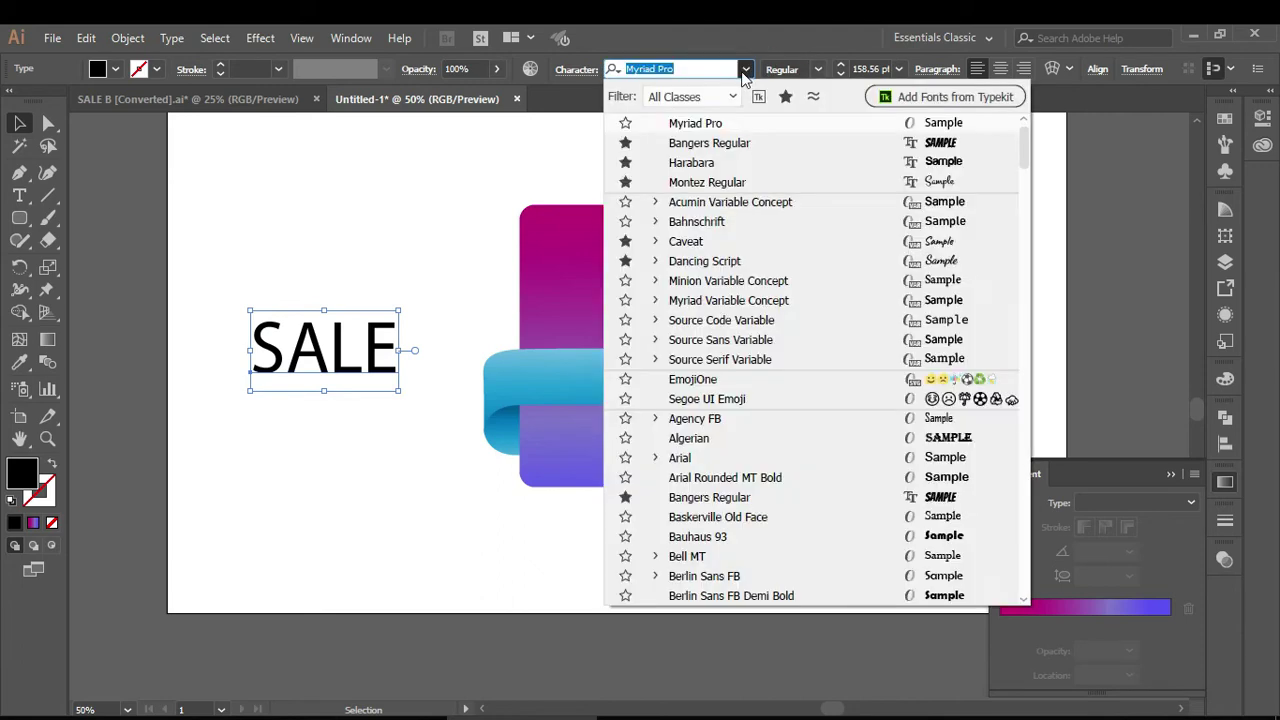
Set SALE in Arial Black and shrink it to about 140 pt
left_click(710, 462)
left_click(818, 69)
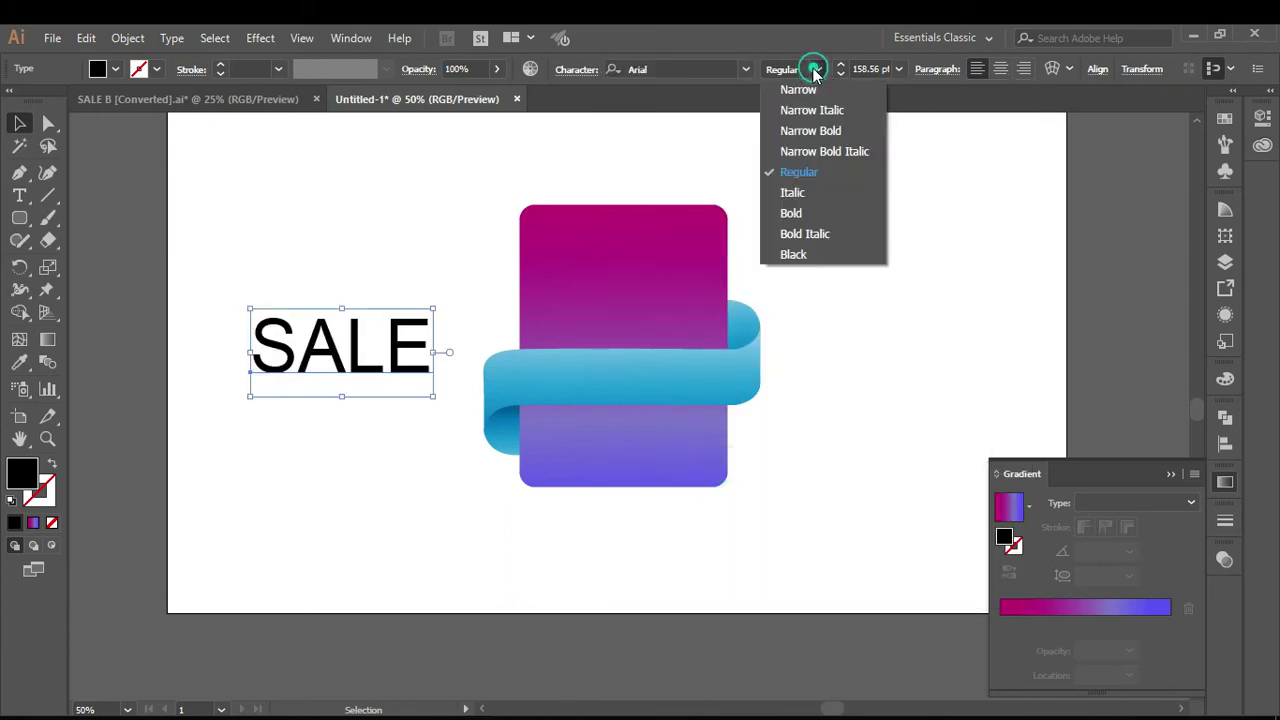
left_click(807, 254)
left_click_drag(353, 309, 353, 319)
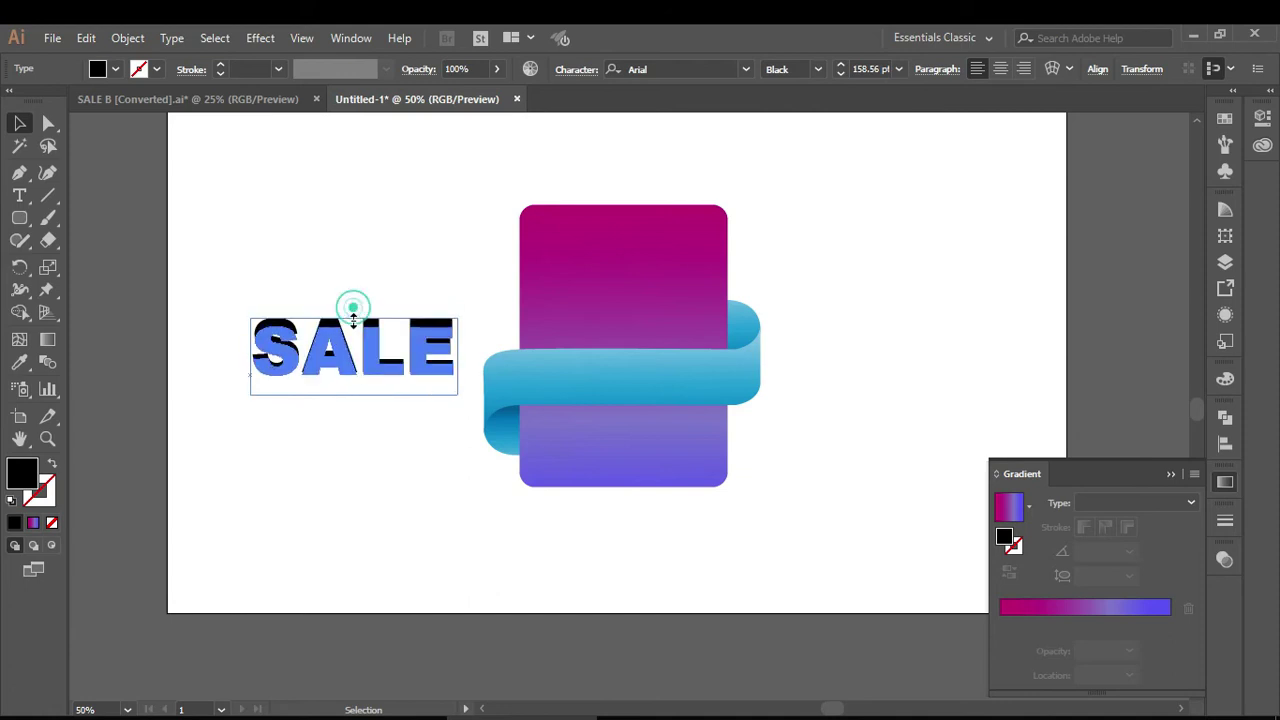
Increase SALE's letter tracking in the Character panel
left_click(566, 70)
left_click(549, 180)
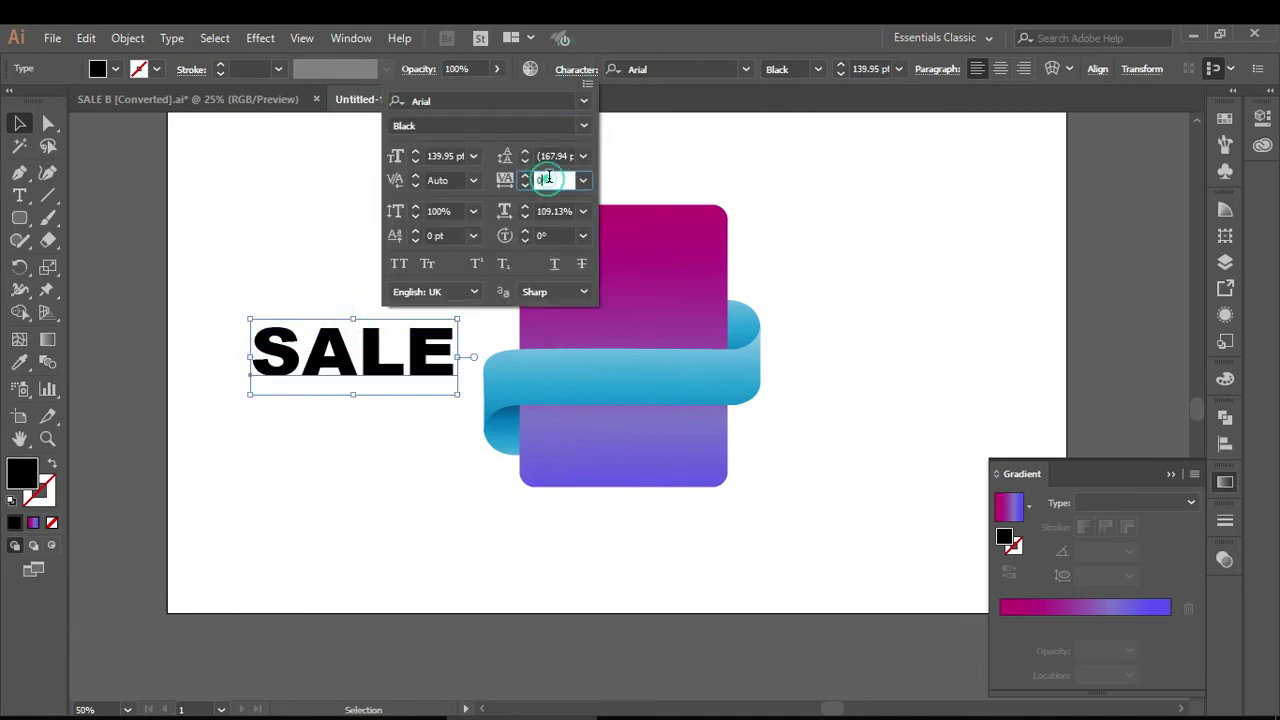
key("Up")
key("Up")
key("Up")
key("Up")
key("Up")
key("Up")
key("Up")
key("Up")
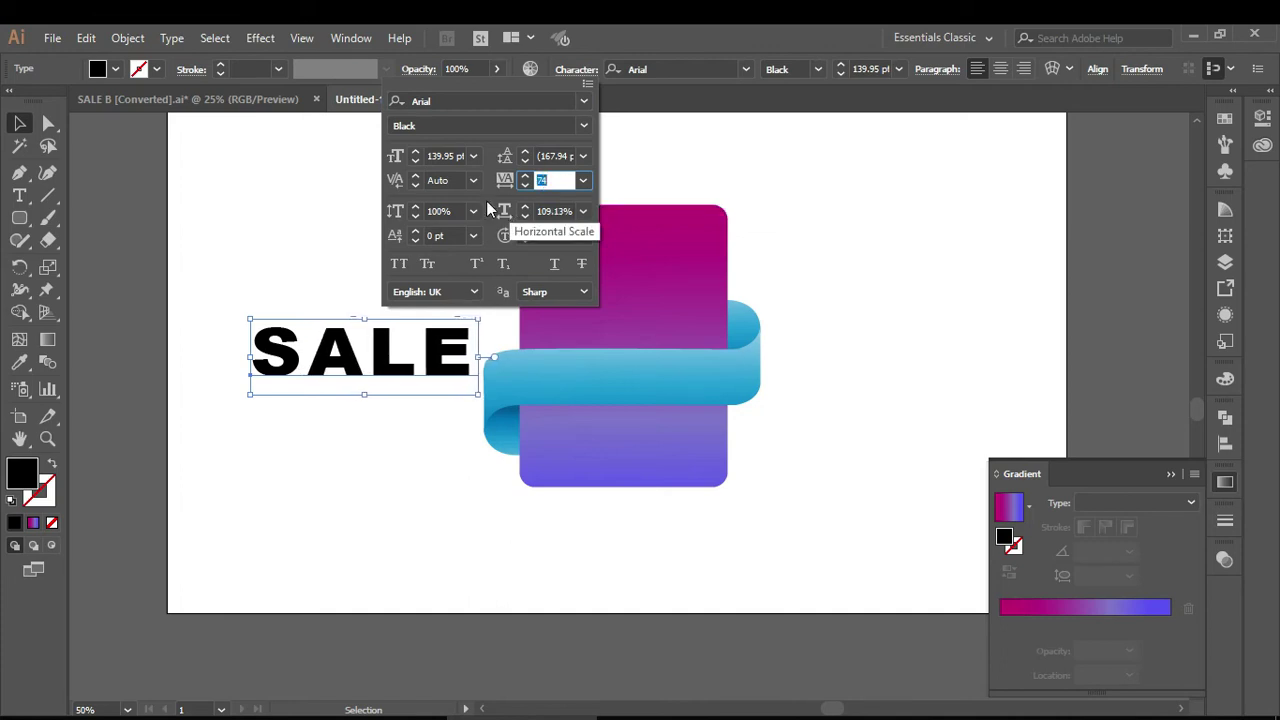
left_click(200, 191)
Centre SALE across the blue ribbon and fill it dark navy
left_click_drag(249, 320, 590, 382)
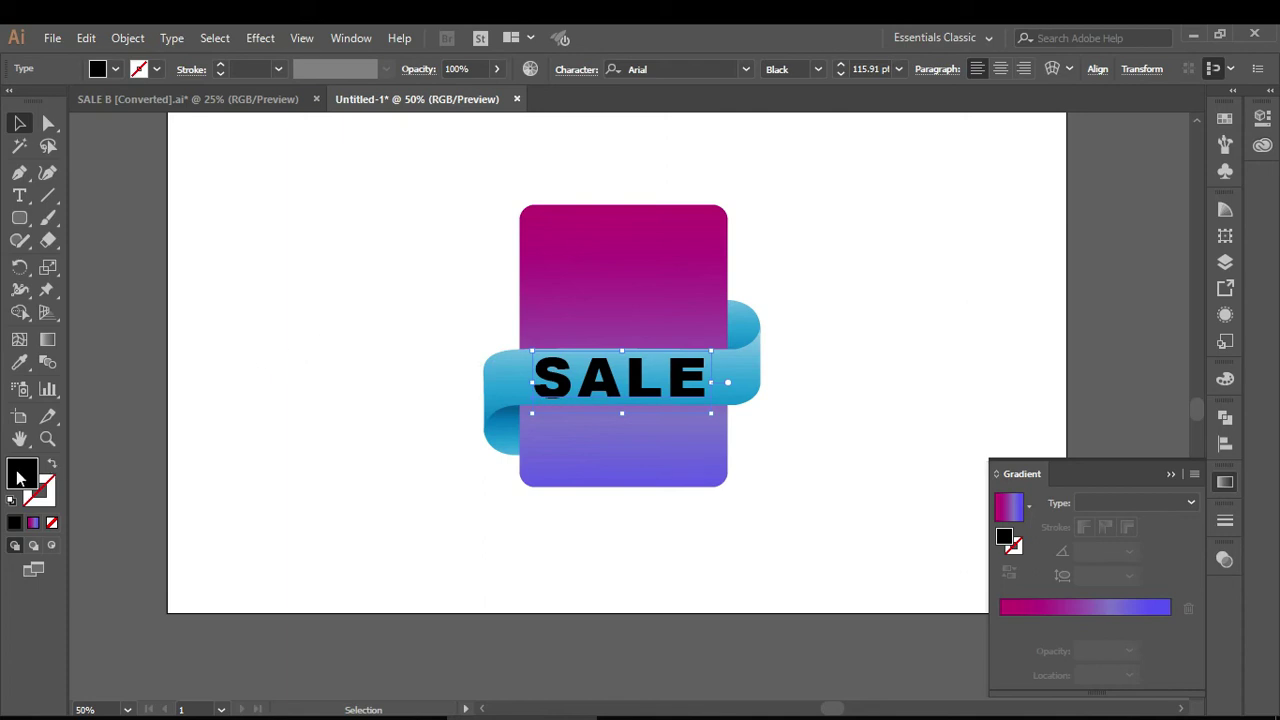
double_click(20, 478)
mouse_move(285, 238)
left_mouse_down()
mouse_move(289, 177)
mouse_move(291, 188)
left_mouse_up()
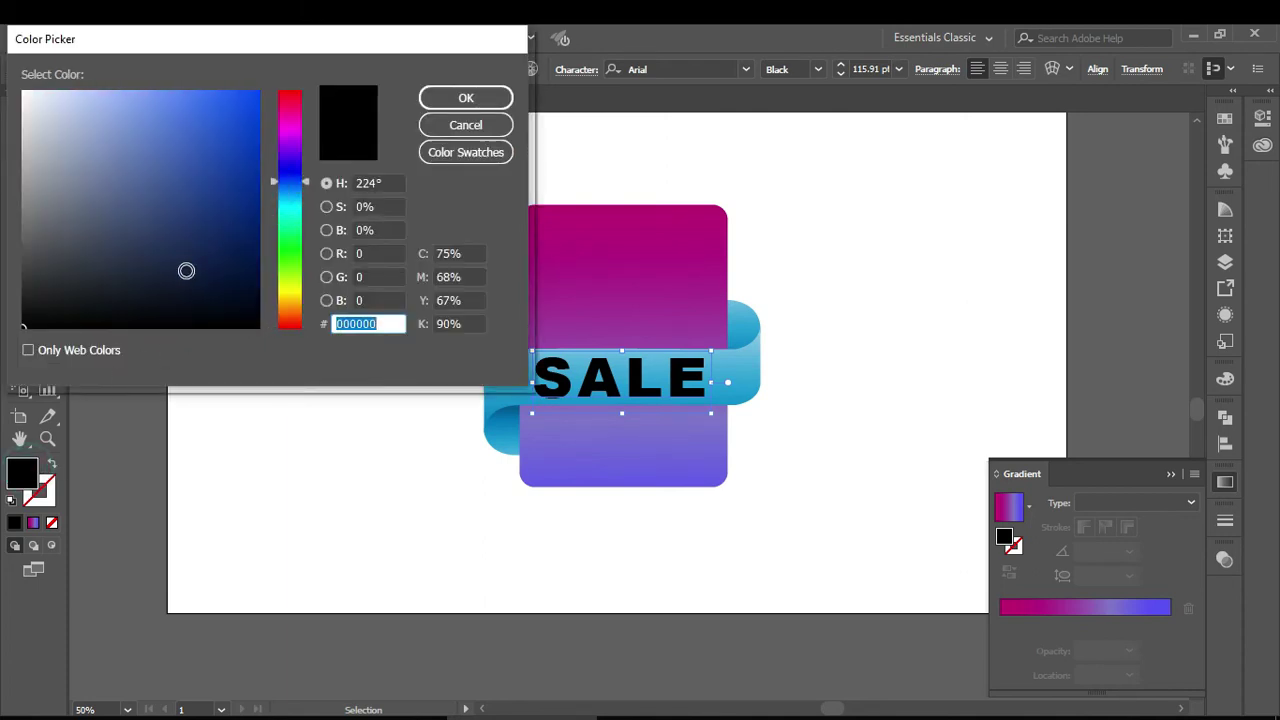
left_click(187, 266)
left_click(466, 98)
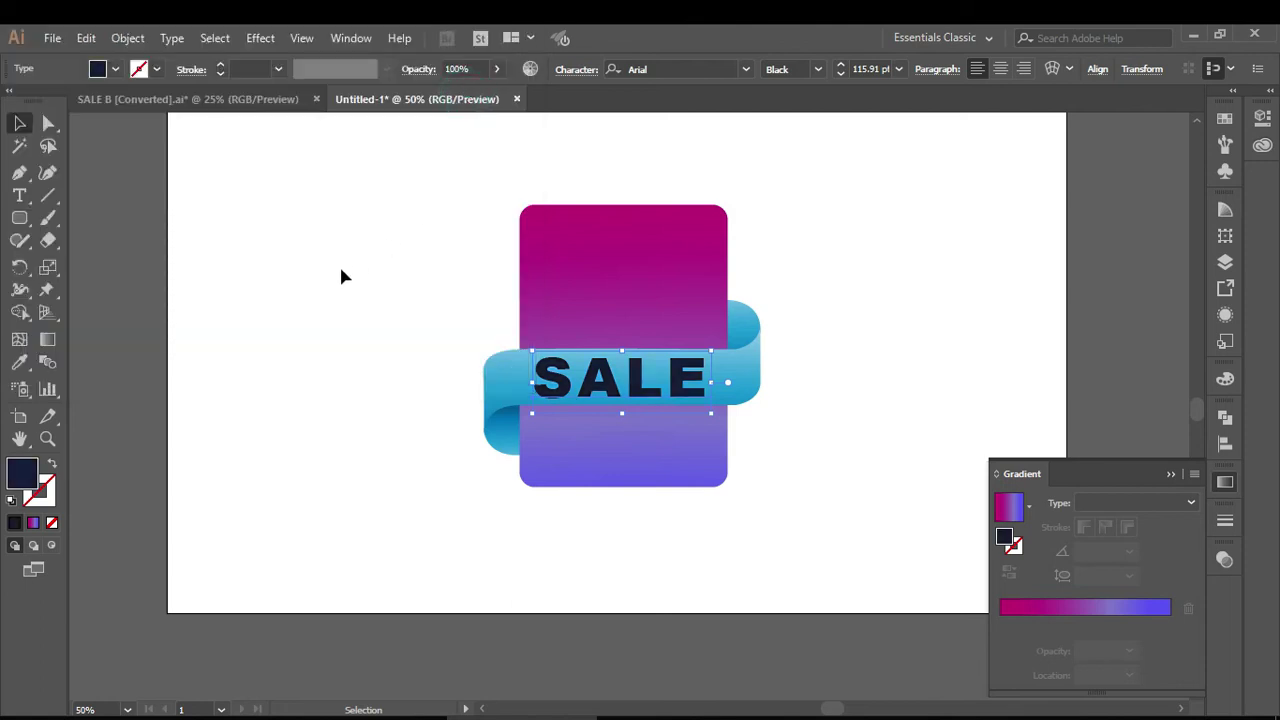
left_click(316, 266)
left_click(710, 370)
Place new placeholder text at the upper left and enlarge it
left_click(19, 195)
left_click(236, 200)
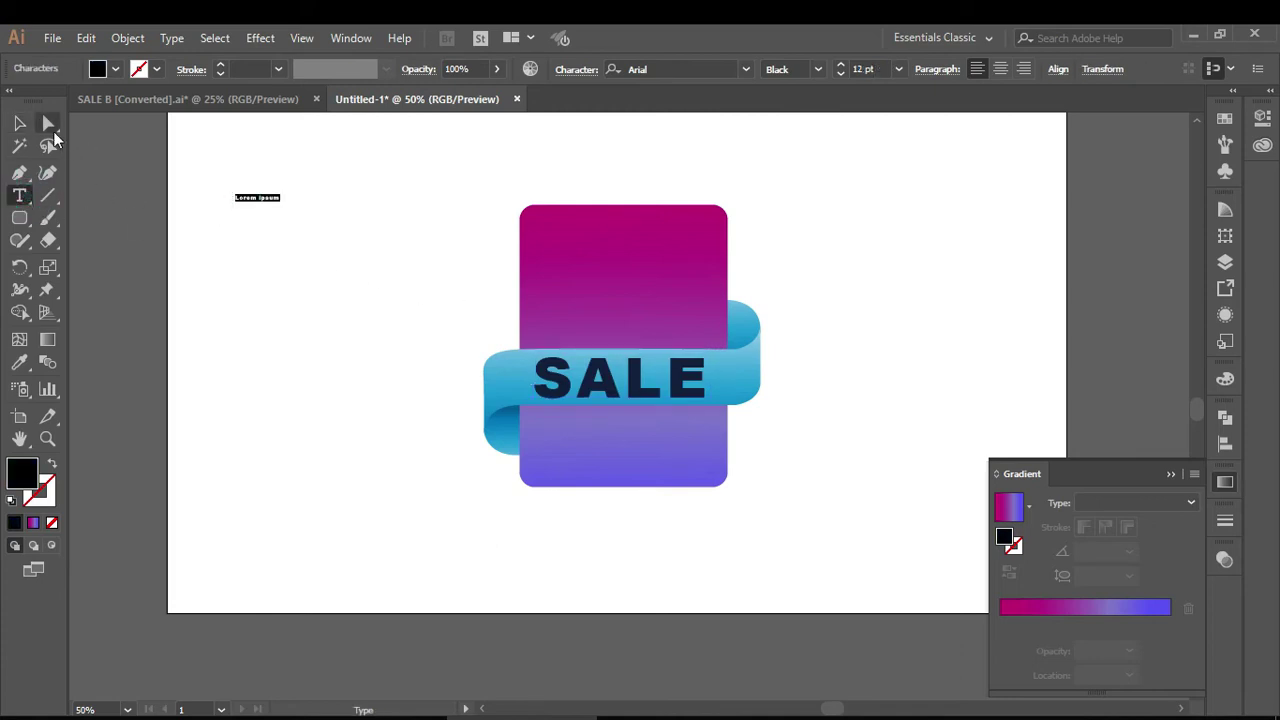
left_click(19, 123)
left_click_drag(280, 202, 405, 265)
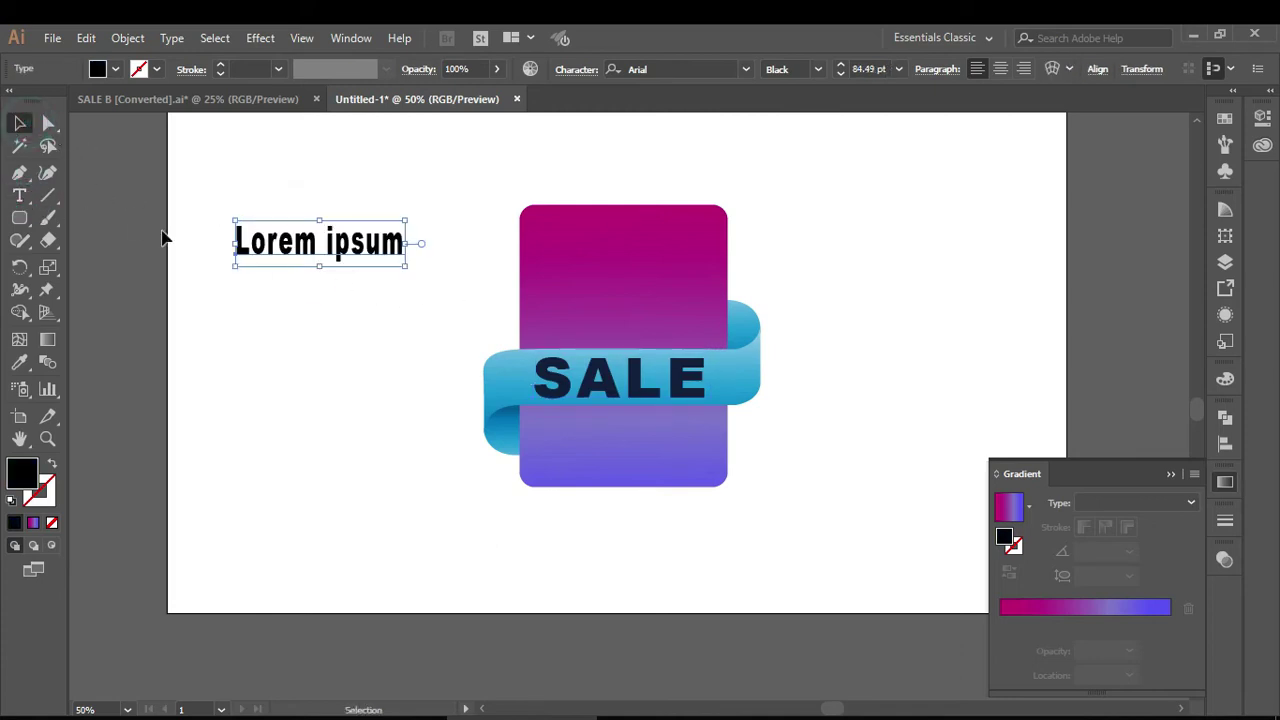
Replace the placeholder with FLAT and 20% OFF on two lines
left_click(19, 195)
left_click(396, 241)
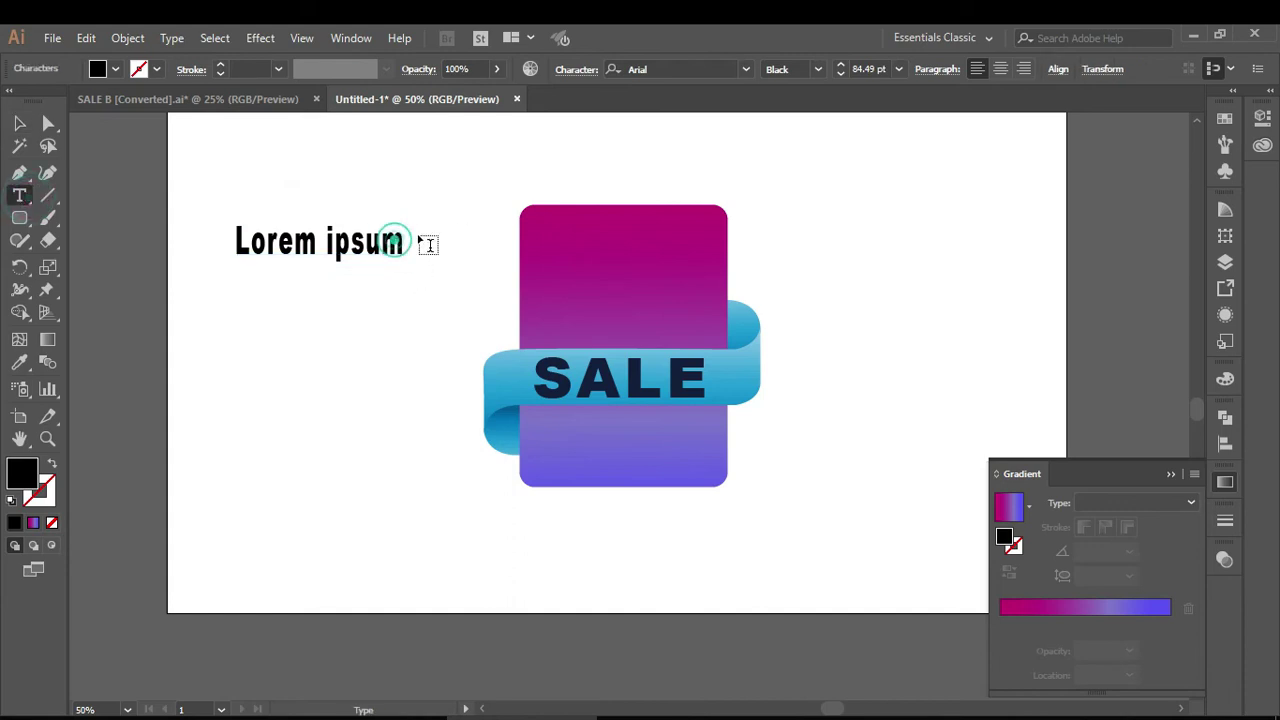
key("BackSpace")
key("BackSpace")
key("BackSpace")
key("BackSpace")
key("BackSpace")
key("BackSpace")
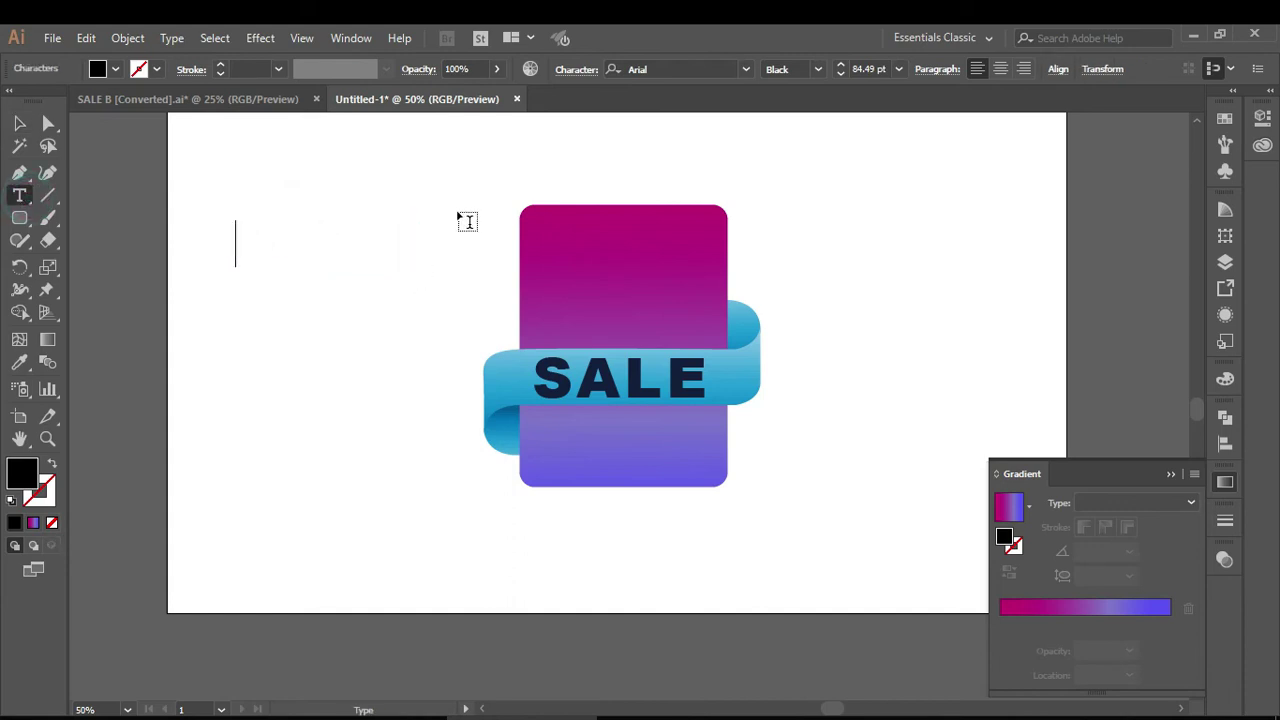
type("FLAT")
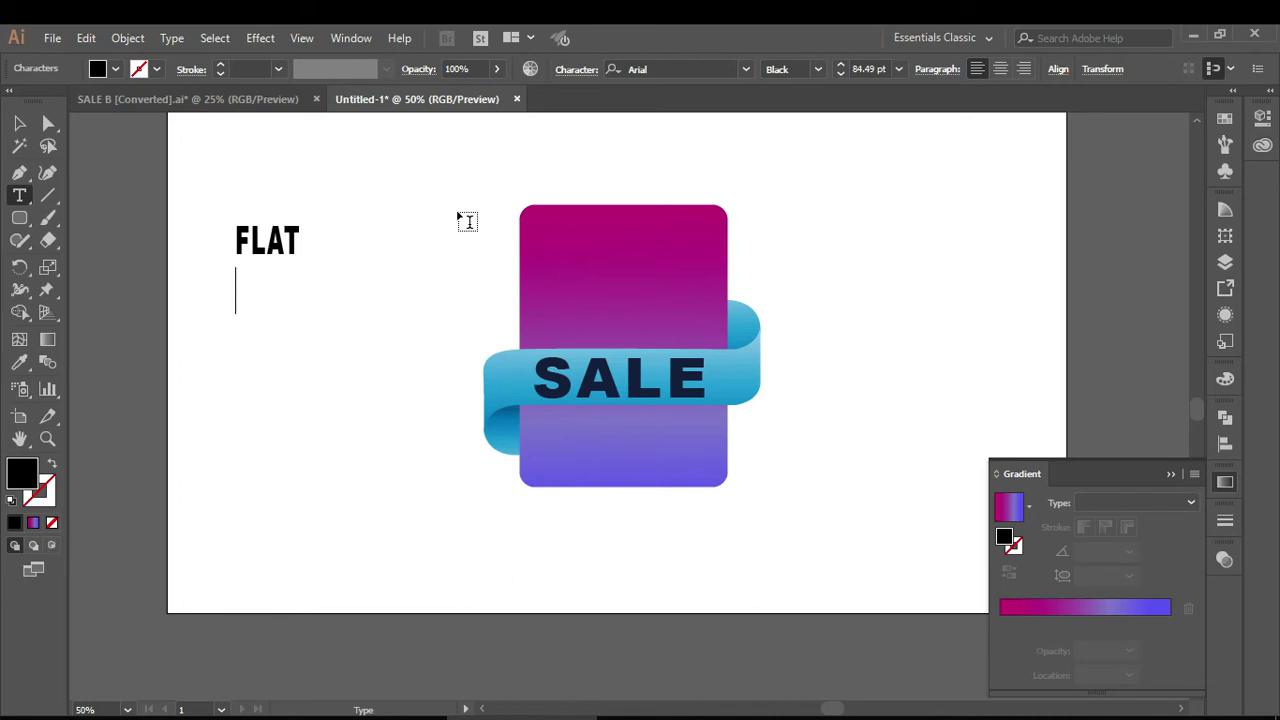
type("0% OFF")
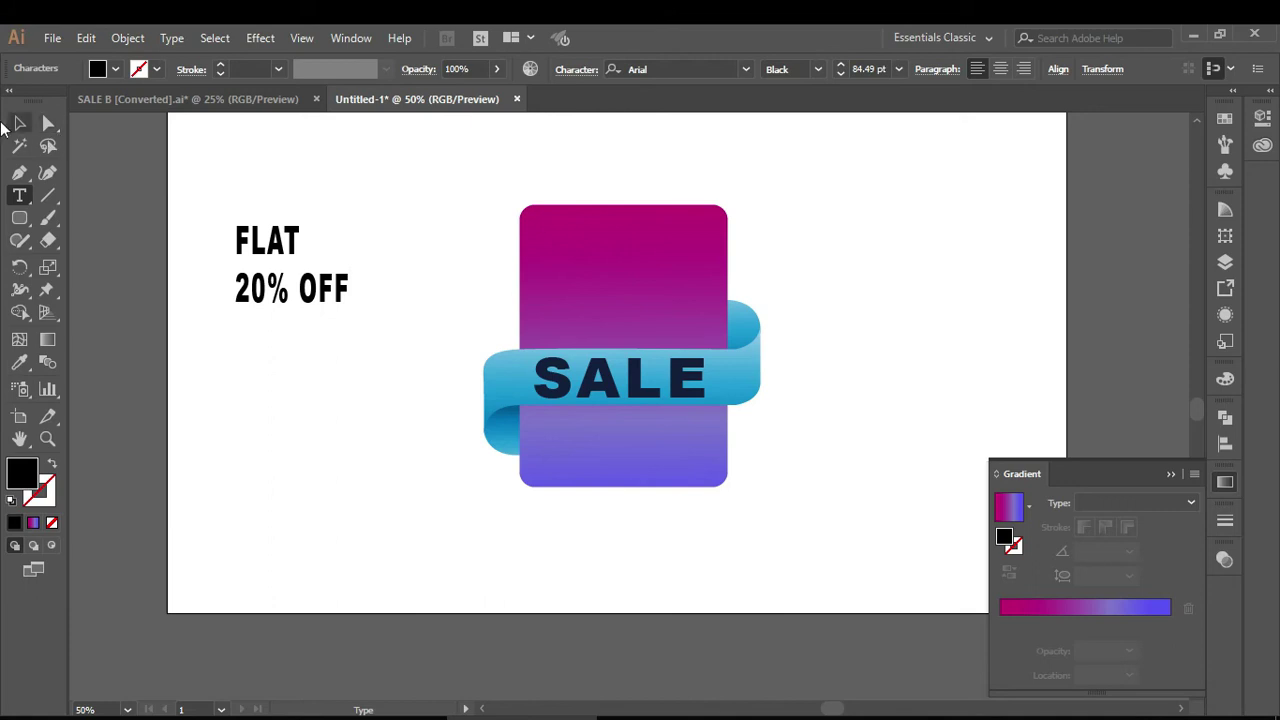
left_click(19, 123)
left_click(19, 195)
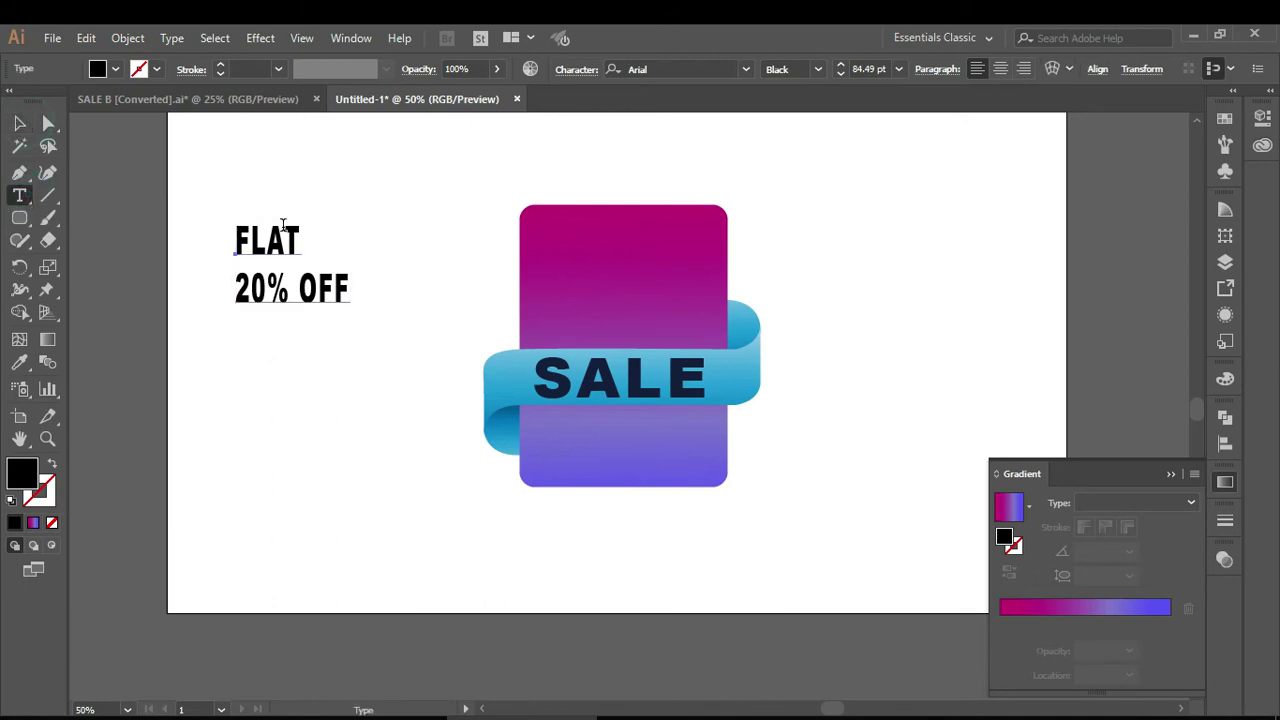
Set FLAT's font size to 85 pt, then nudge it a couple of steps larger
double_click(294, 235)
left_click(576, 72)
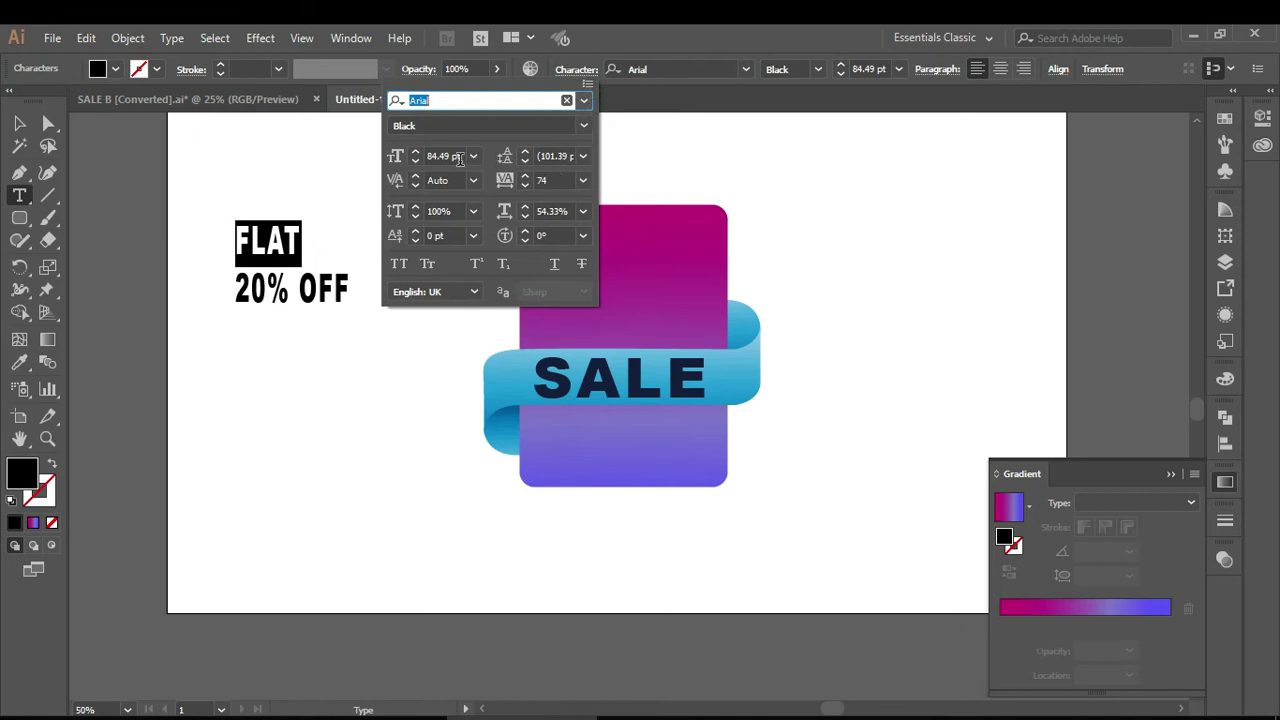
left_click(440, 156)
type("85")
key("Return")
key("Up")
key("Up")
key("Up")
key("Up")
key("Up")
key("Up")
key("Up")
key("Up")
key("Up")
key("Up")
key("Up")
key("Up")
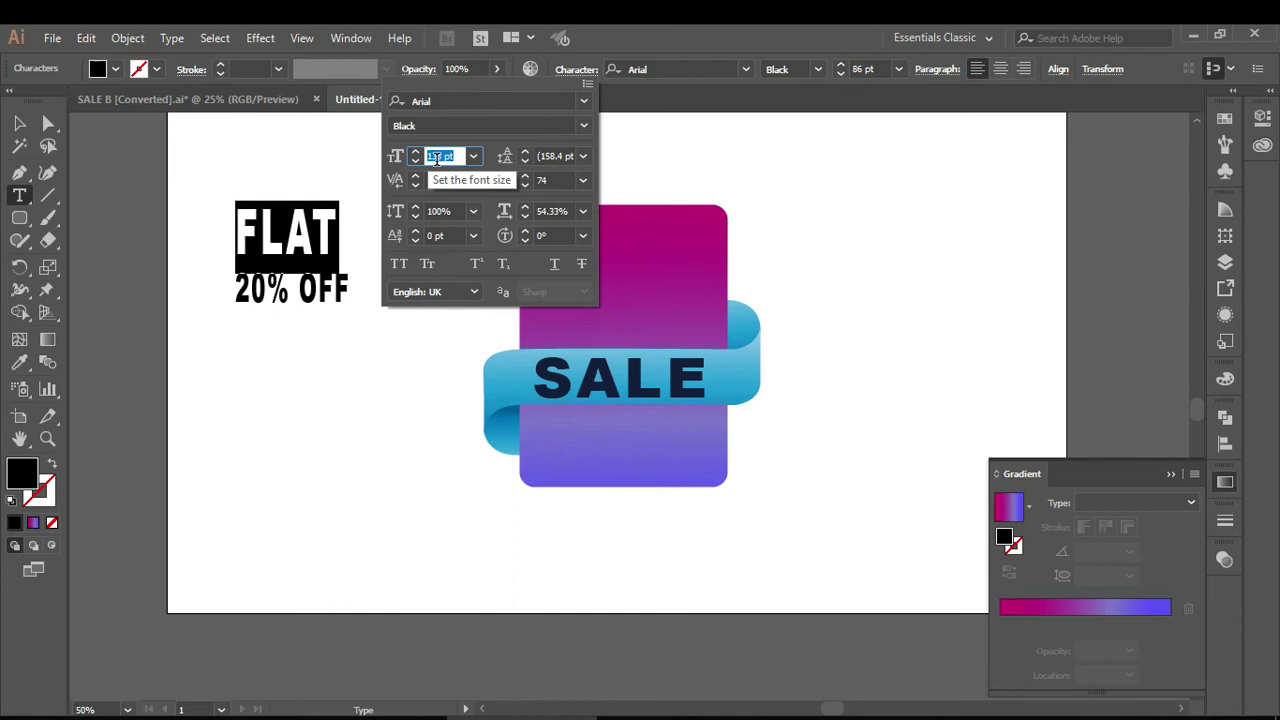
key("Up")
key("Up")
key("Up")
key("Return")
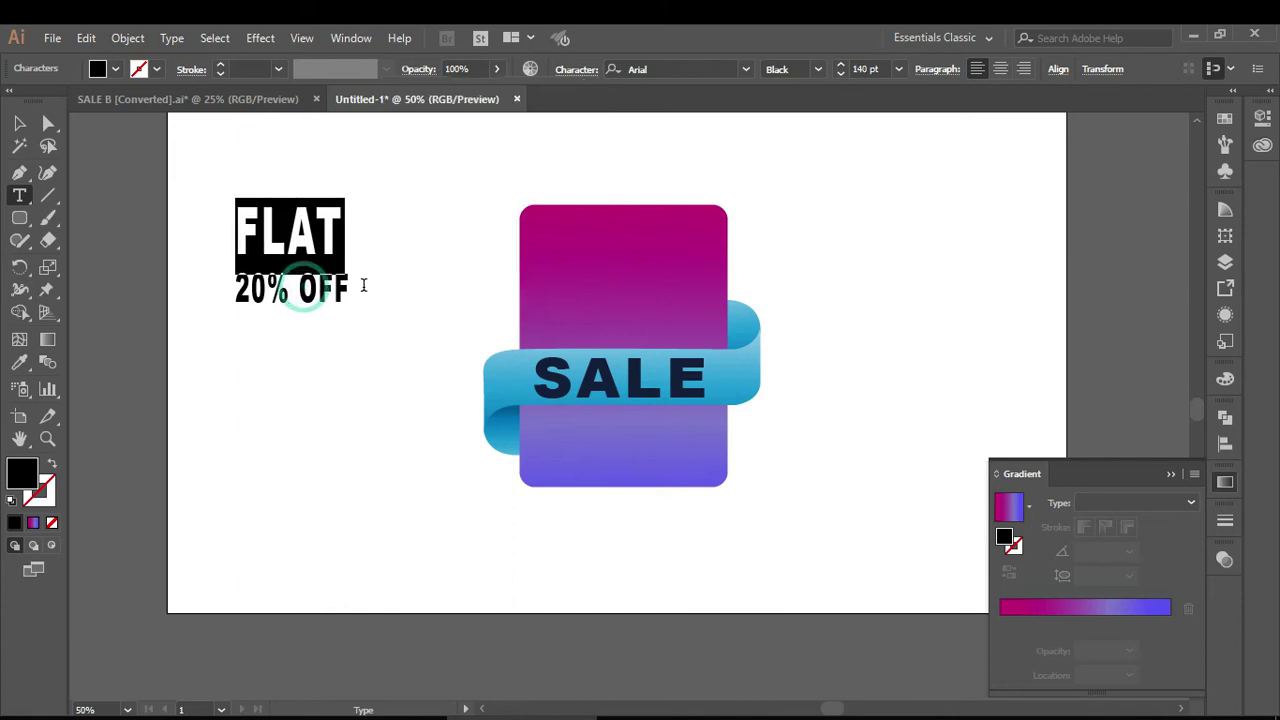
Enlarge the 20% characters to 108 pt and tighten their leading to 116 pt
left_click_drag(291, 288, 237, 288)
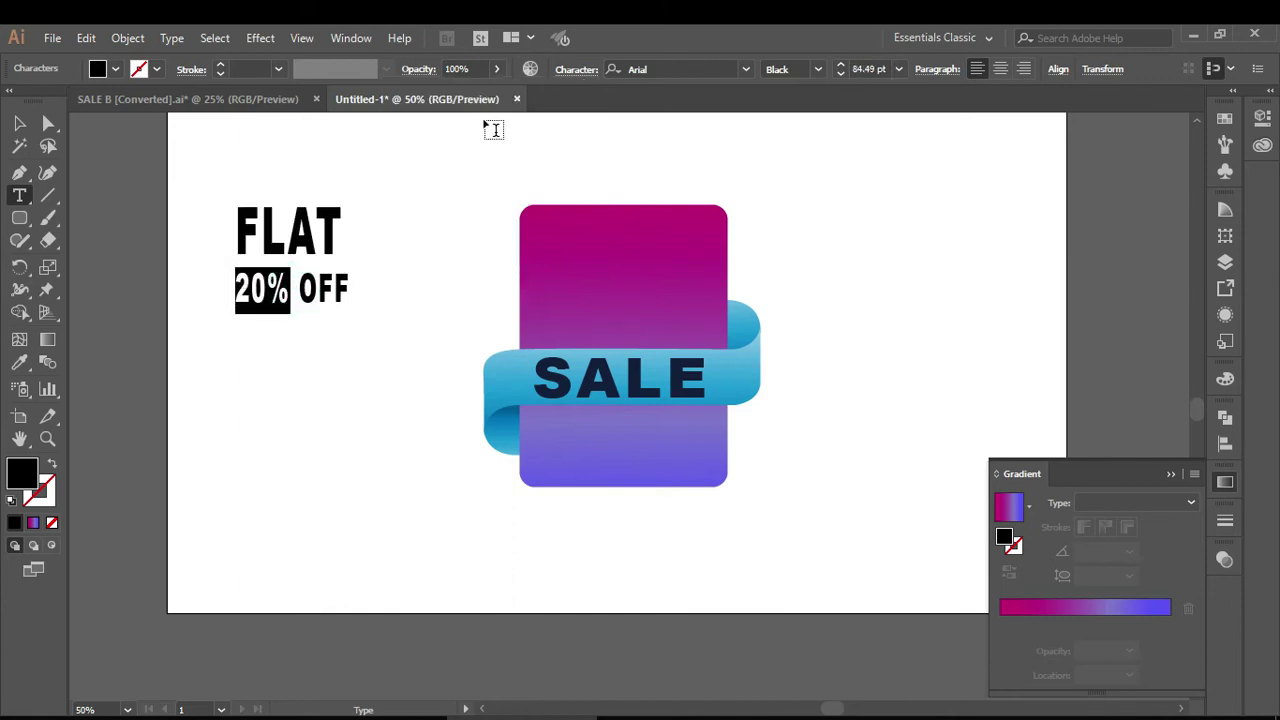
left_click(576, 70)
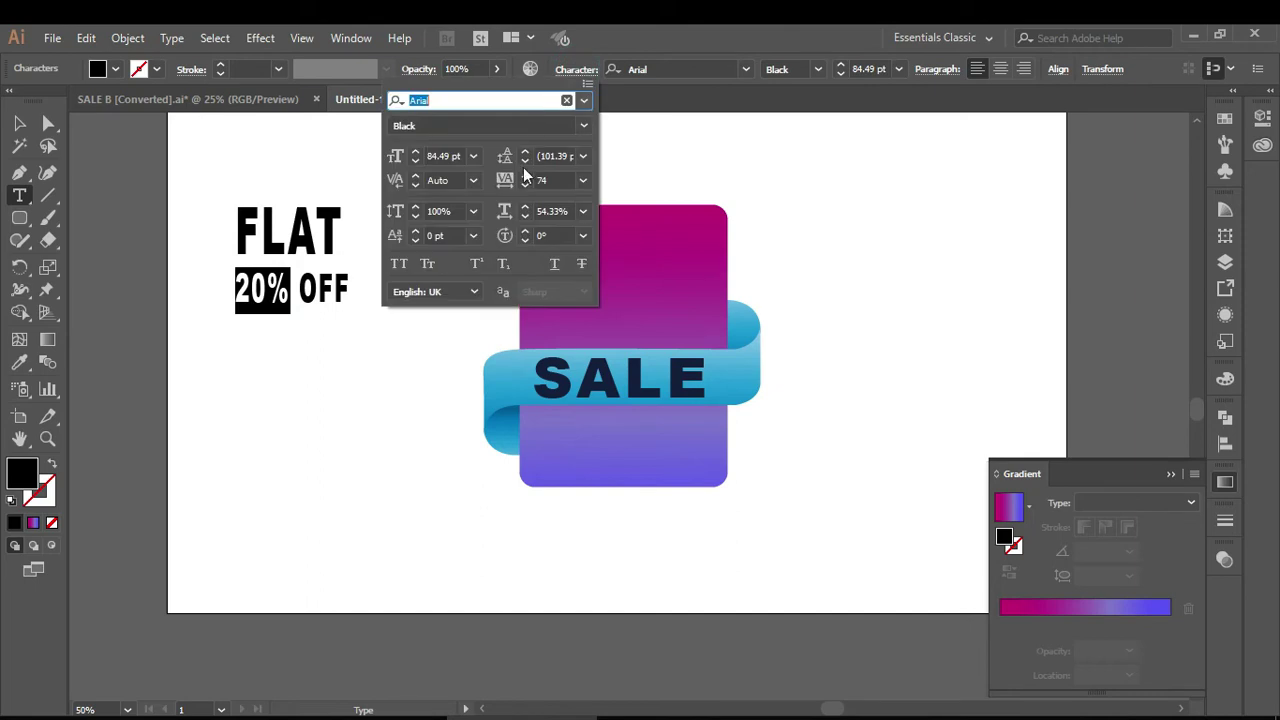
left_click(437, 157)
key("Up")
key("Up")
key("Up")
key("Up")
key("Up")
key("Up")
key("Up")
key("Up")
key("Up")
key("Up")
key("Up")
key("Up")
key("Up")
key("Up")
key("Up")
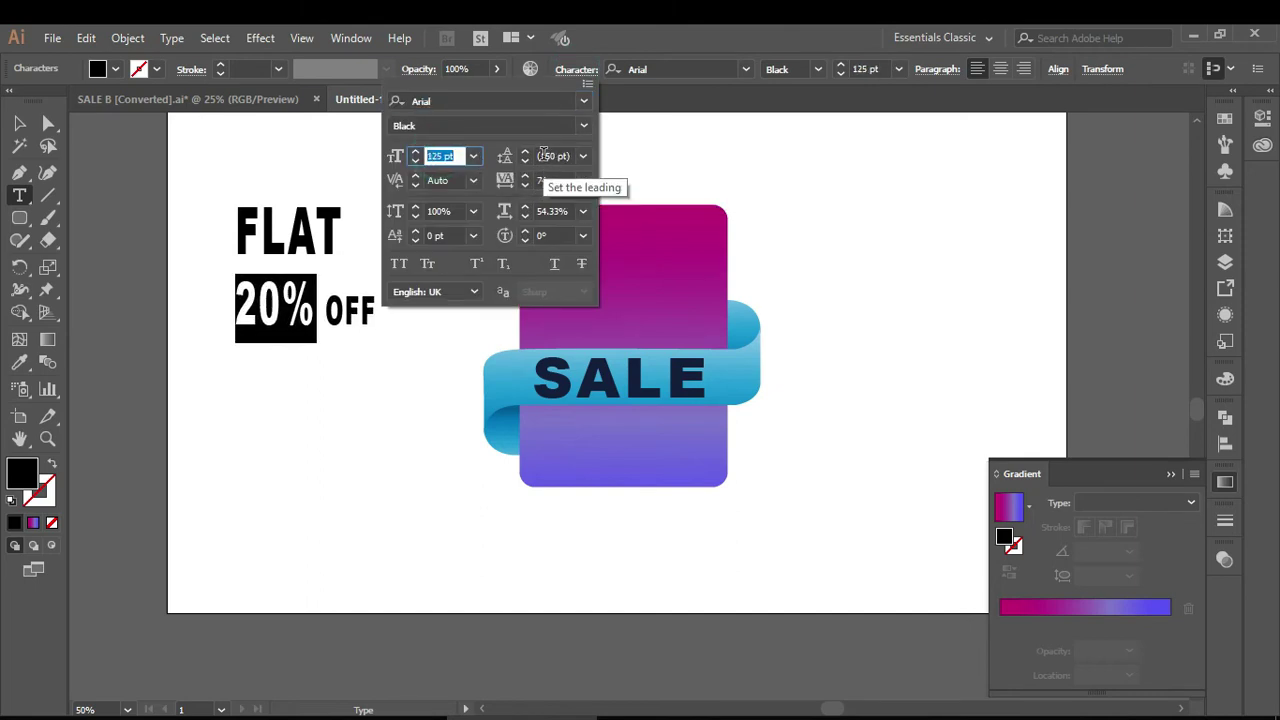
left_click(546, 157)
key("Down")
key("Down")
key("Down")
key("Down")
key("Down")
key("Down")
key("Down")
key("Down")
key("Down")
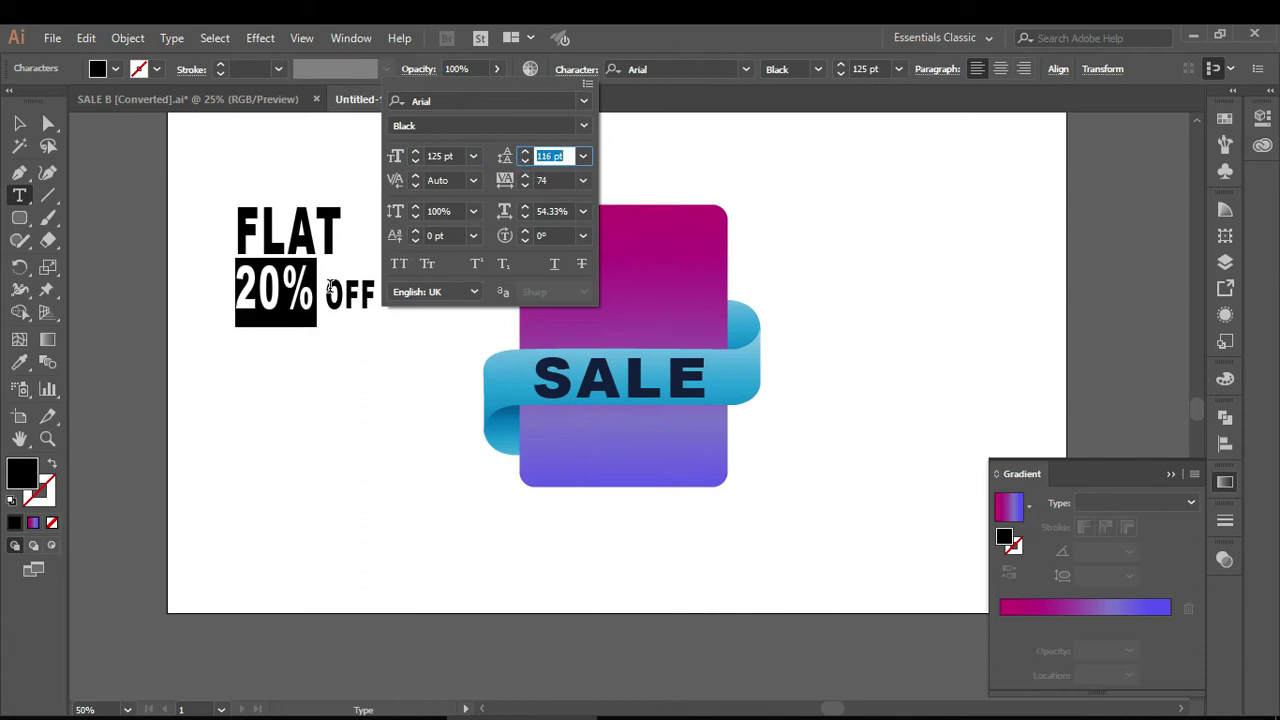
key("Return")
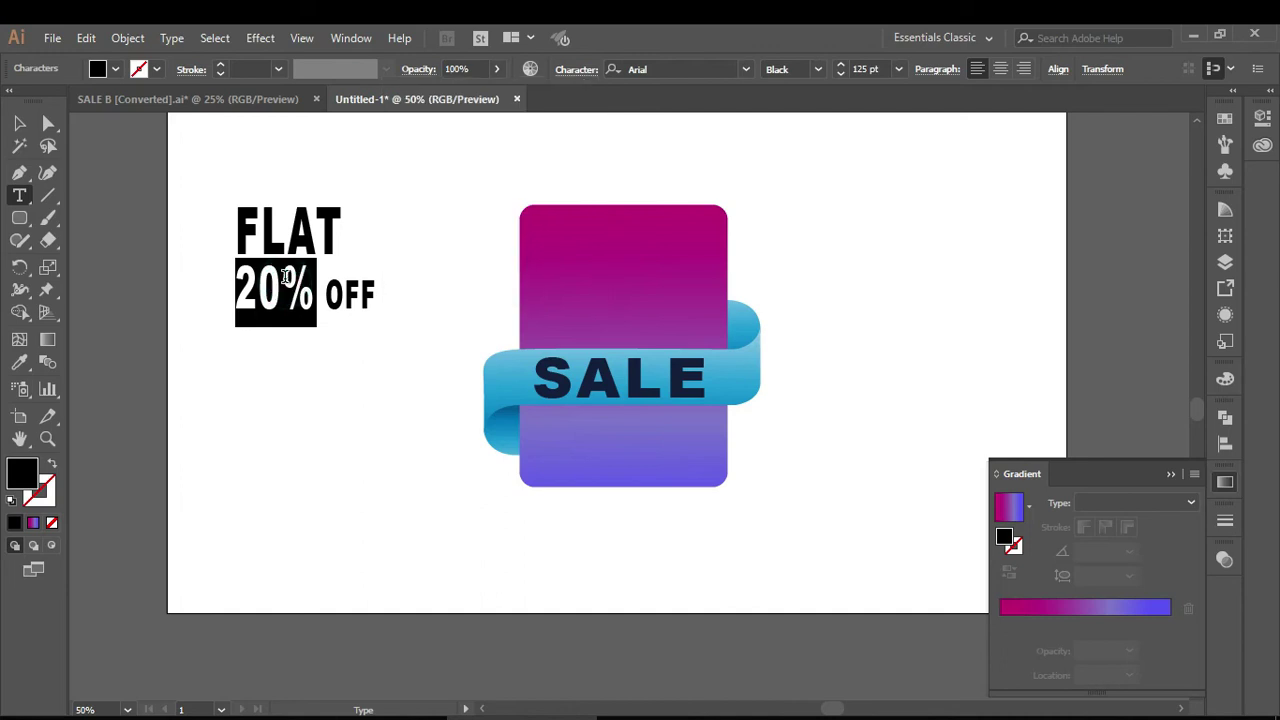
Shrink the % sign's font size down toward 75 pt
left_click_drag(317, 295, 283, 292)
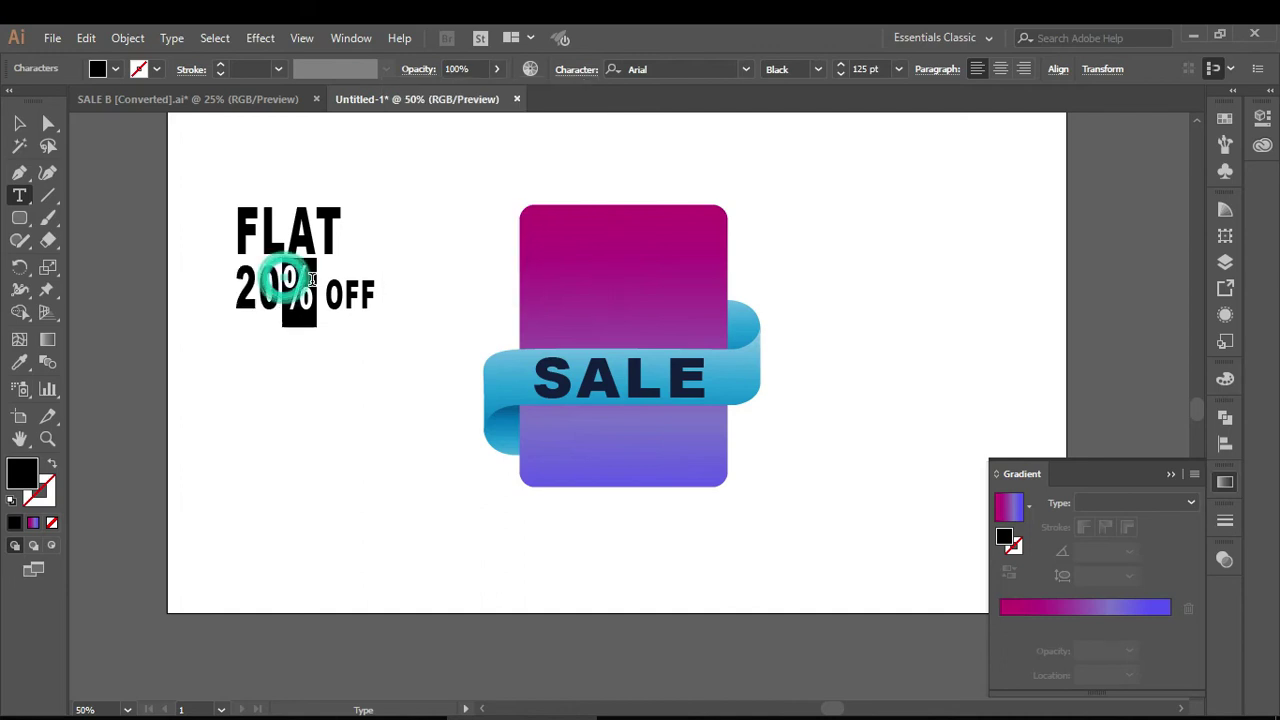
left_click(574, 70)
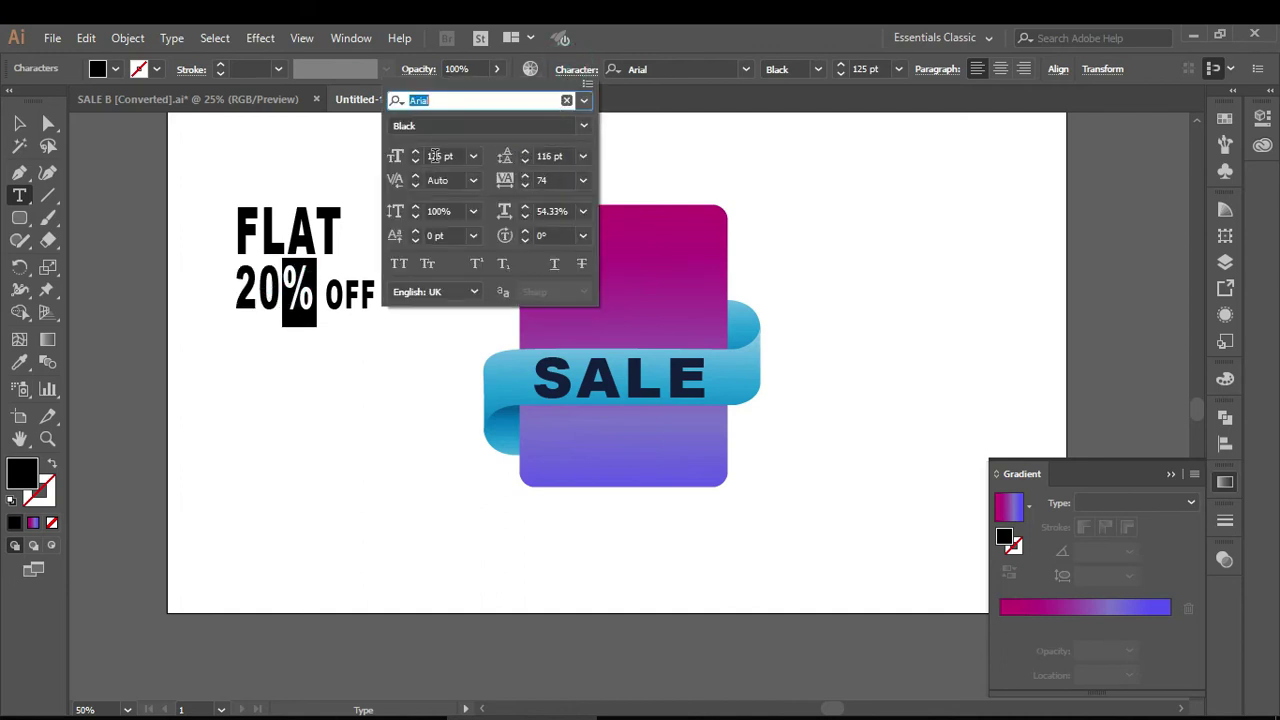
left_click(435, 156)
key("Down")
key("Down")
key("Down")
key("Down")
key("Down")
key("Down")
key("Down")
key("Down")
key("Down")
key("Down")
key("Down")
key("Down")
key("Down")
key("Down")
key("Down")
key("Down")
key("Down")
key("Down")
key("Down")
key("Down")
key("Down")
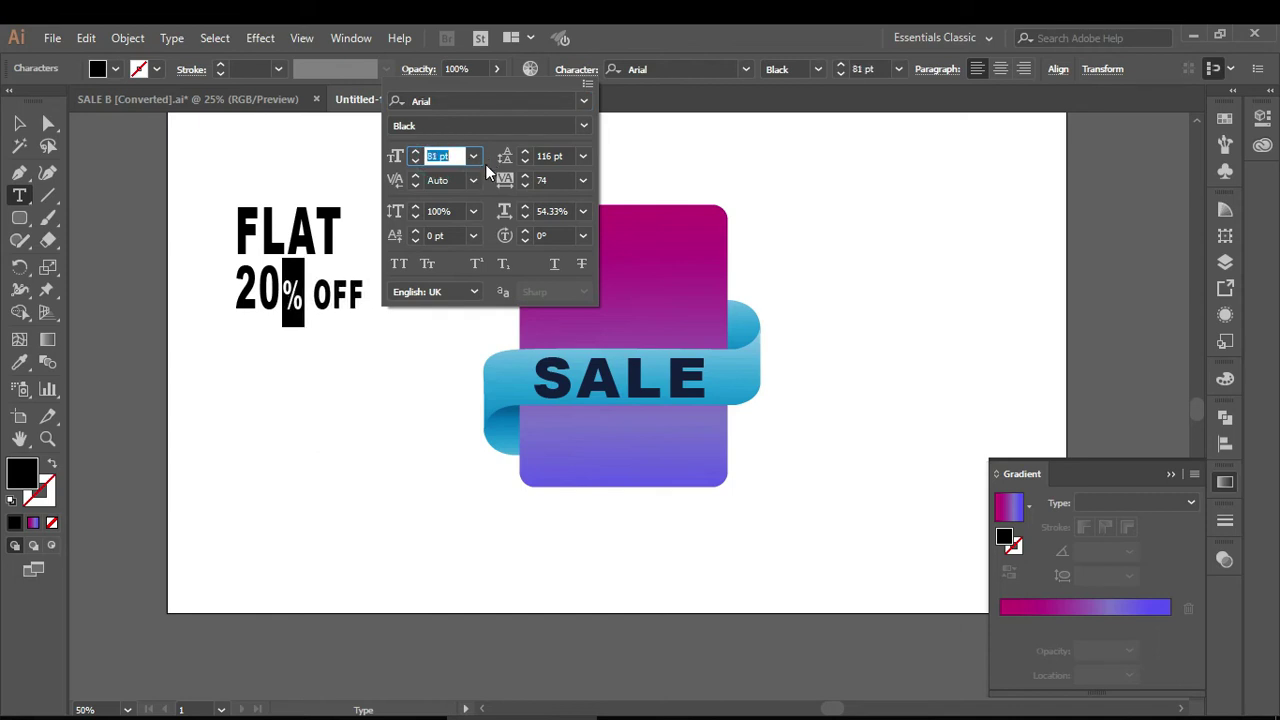
key("Down")
key("Down")
key("Down")
key("Down")
key("Down")
key("Down")
key("Return")
Shrink the word OFF to 62 pt
left_click_drag(358, 287, 316, 288)
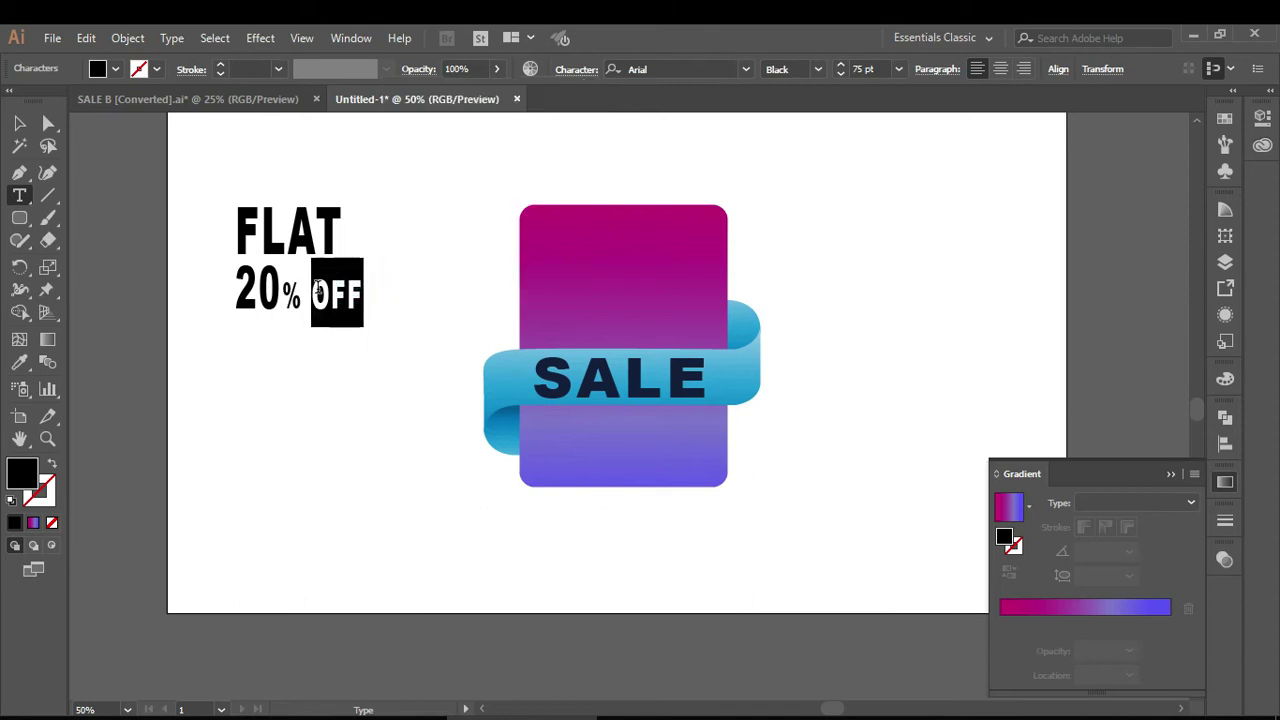
left_click(574, 70)
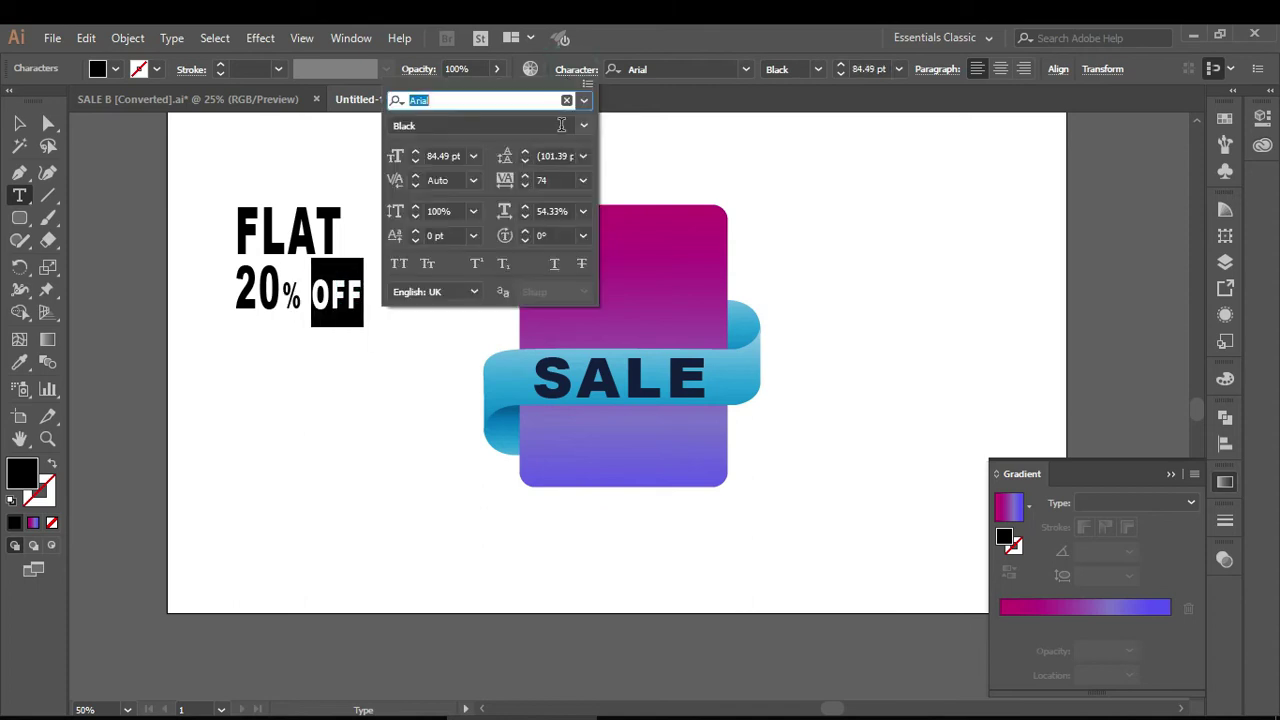
left_click(438, 157)
key("Down")
key("Down")
key("Down")
key("Down")
key("Down")
key("Down")
key("Down")
key("Down")
key("Down")
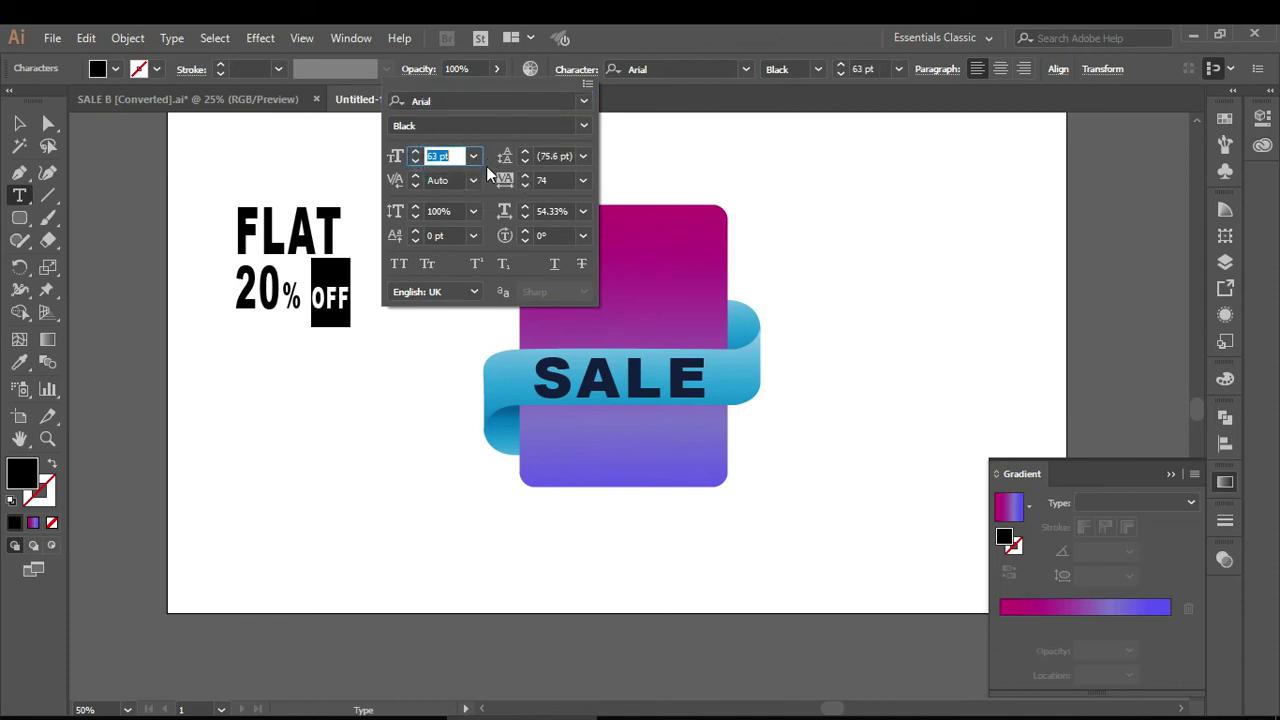
key("Down")
left_click(545, 180)
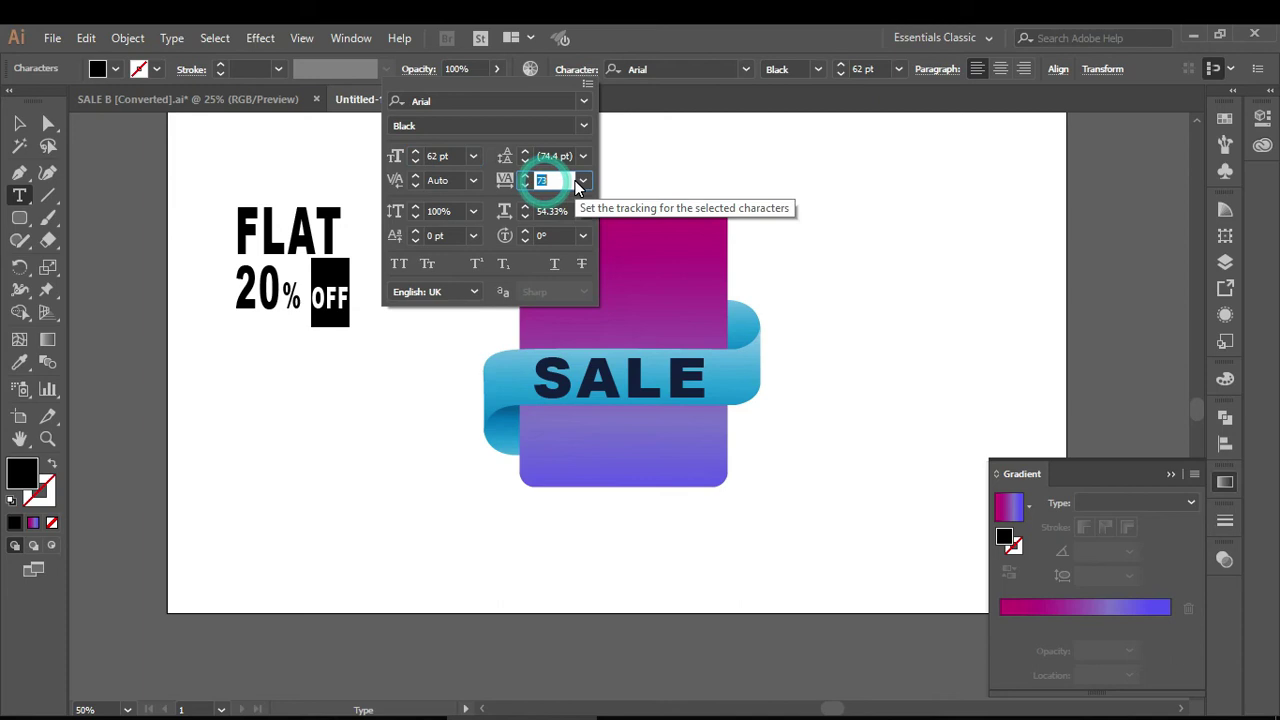
key("Down")
key("Down")
key("Down")
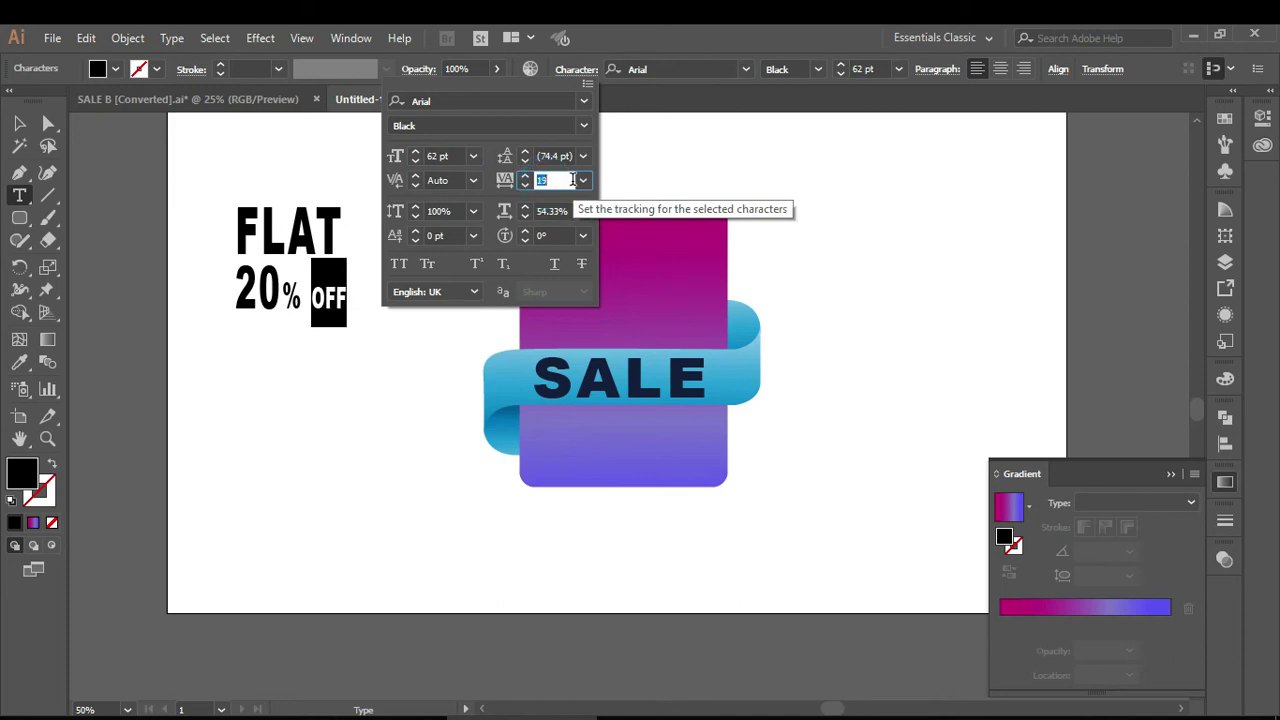
Expand the FLAT 20% OFF text into outline shapes and ungroup the lettering
left_click(19, 123)
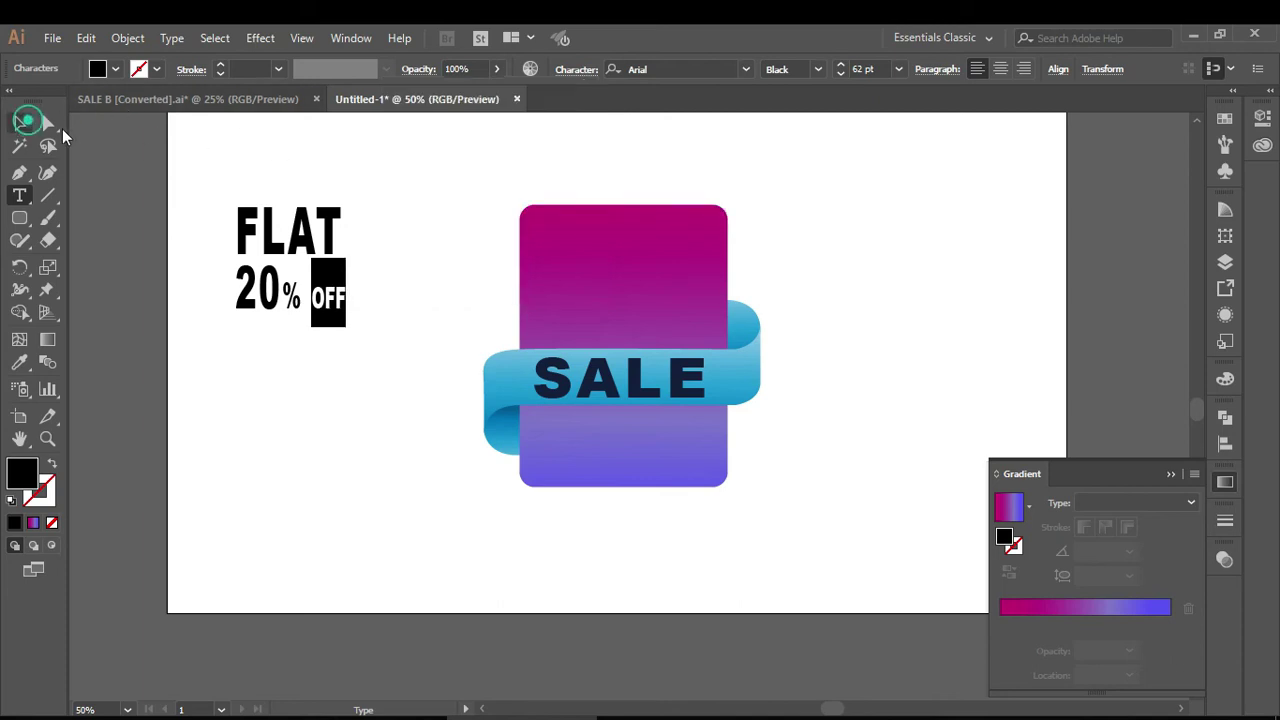
left_click(195, 153)
left_click(19, 123)
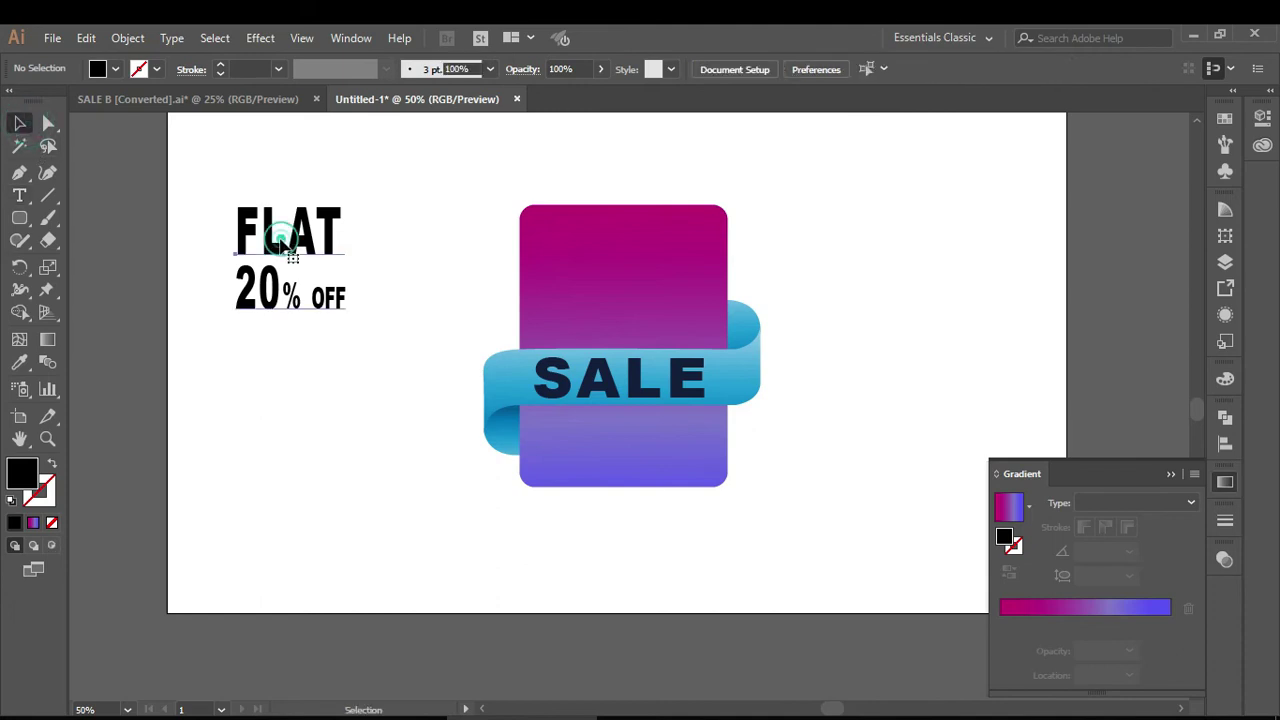
left_click(285, 242)
right_click(364, 177)
mouse_move(406, 230)
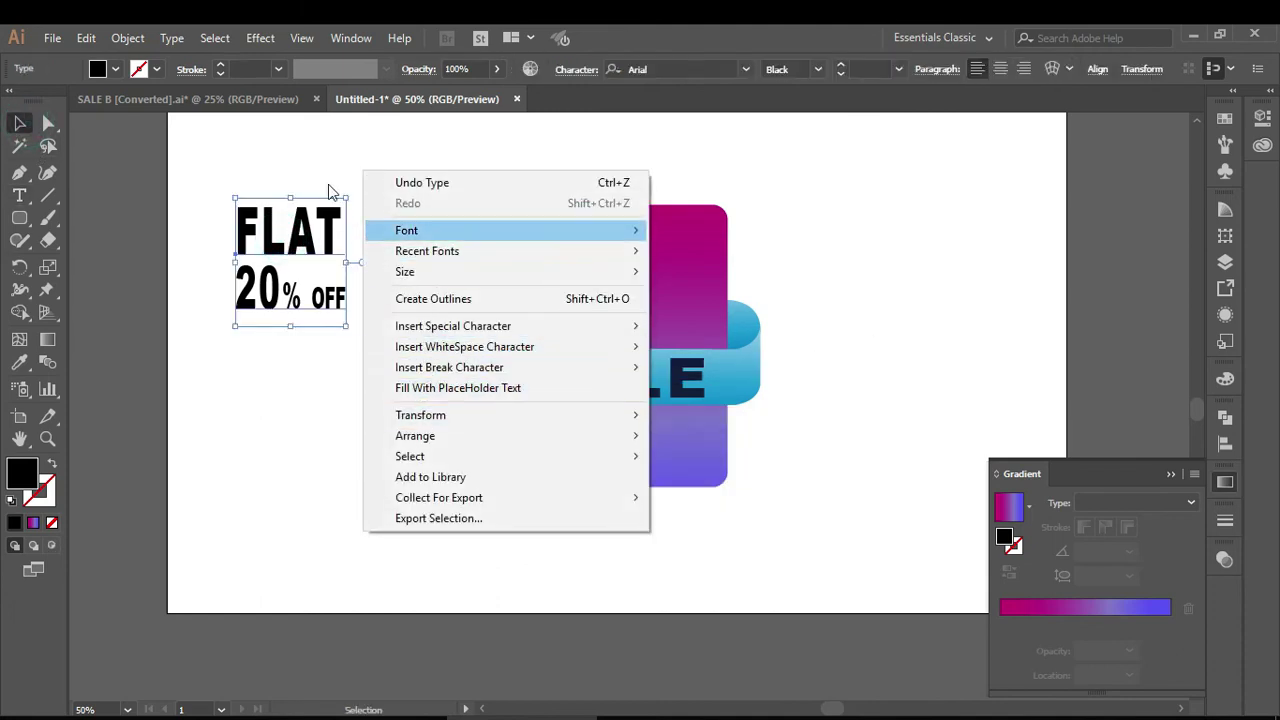
left_click(128, 38)
left_click(200, 212)
left_click(75, 295)
right_click(192, 212)
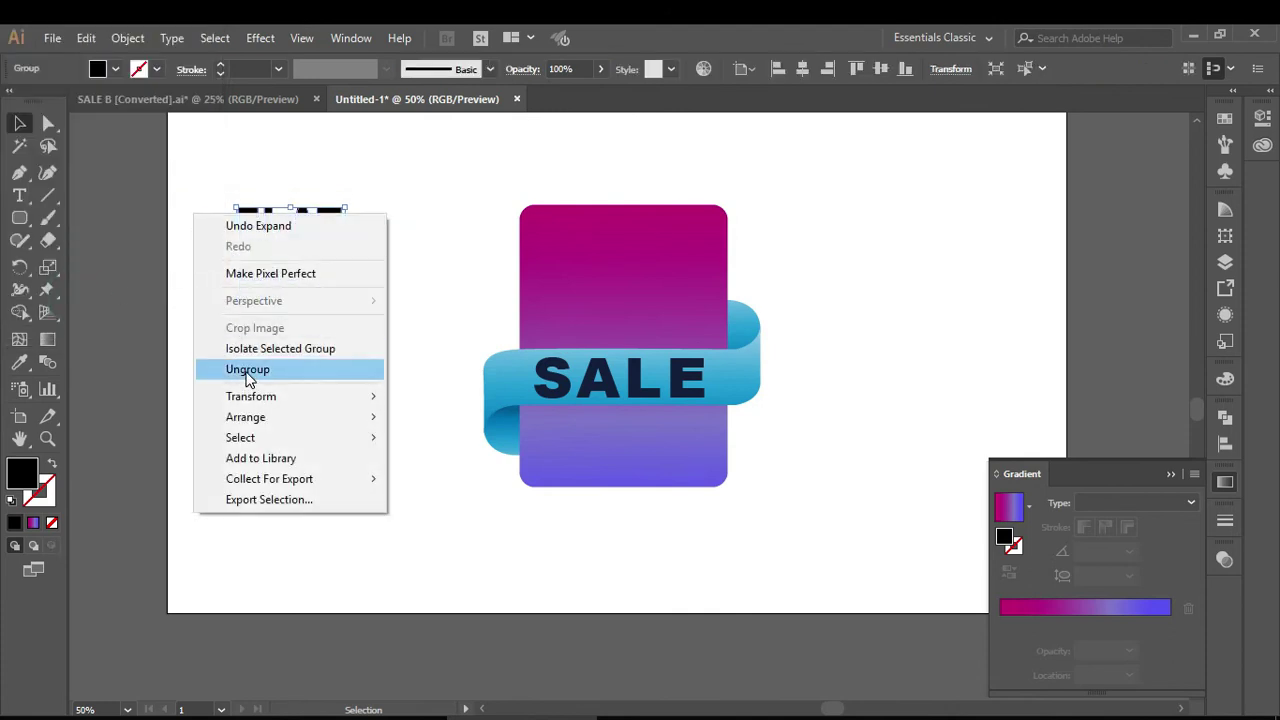
left_click(246, 368)
left_click(189, 307)
Group the FLAT letters, then stack the % sign above OFF beside the 20
left_click_drag(220, 200, 345, 231)
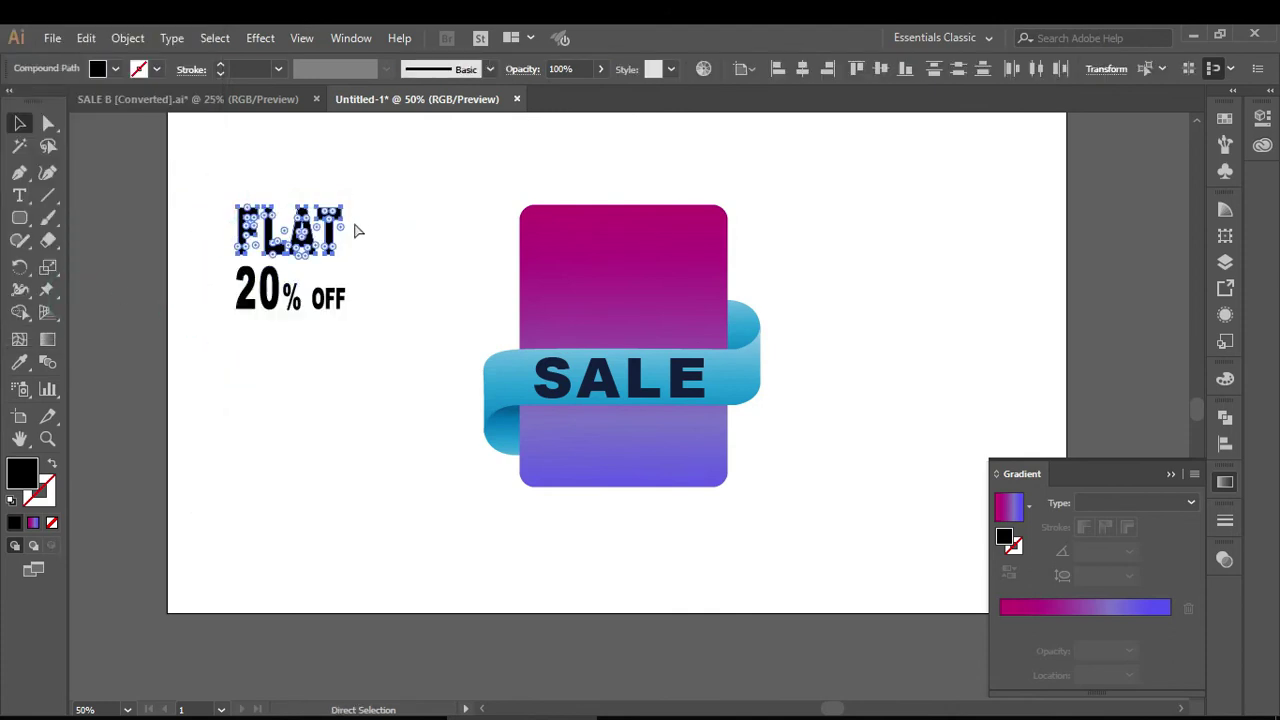
key("ctrl+g")
key("v")
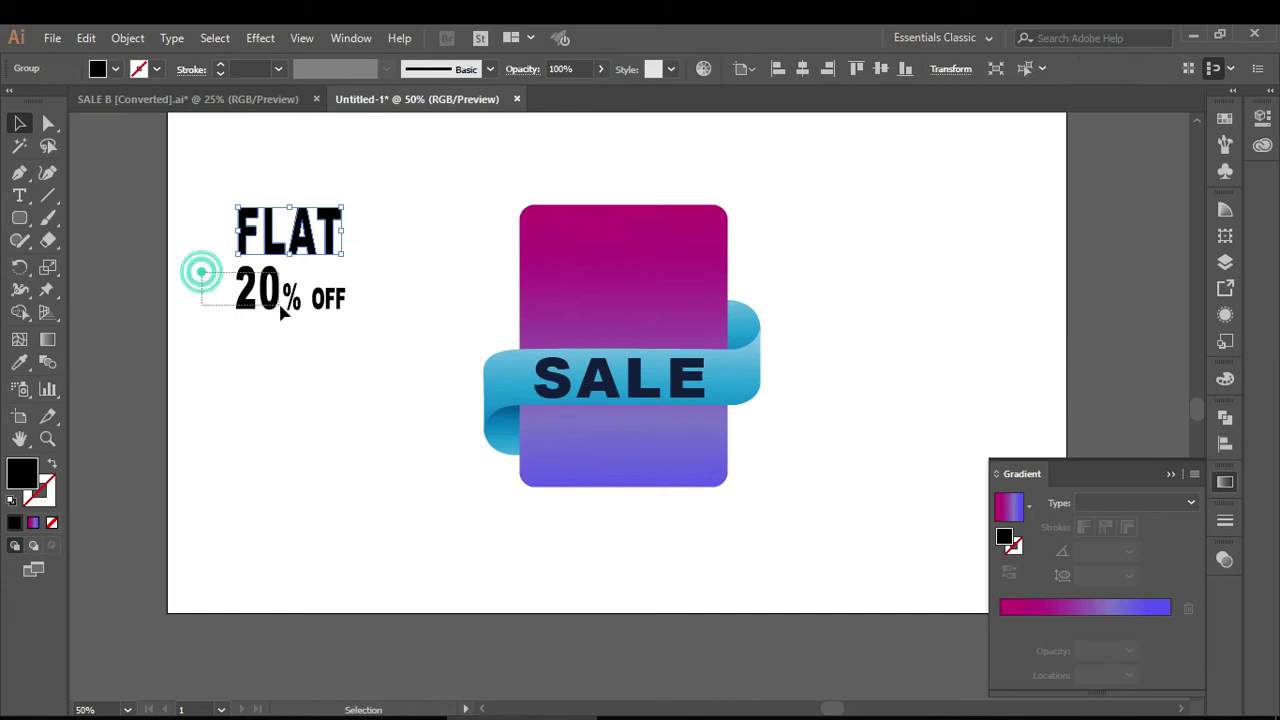
left_click_drag(282, 312, 283, 313)
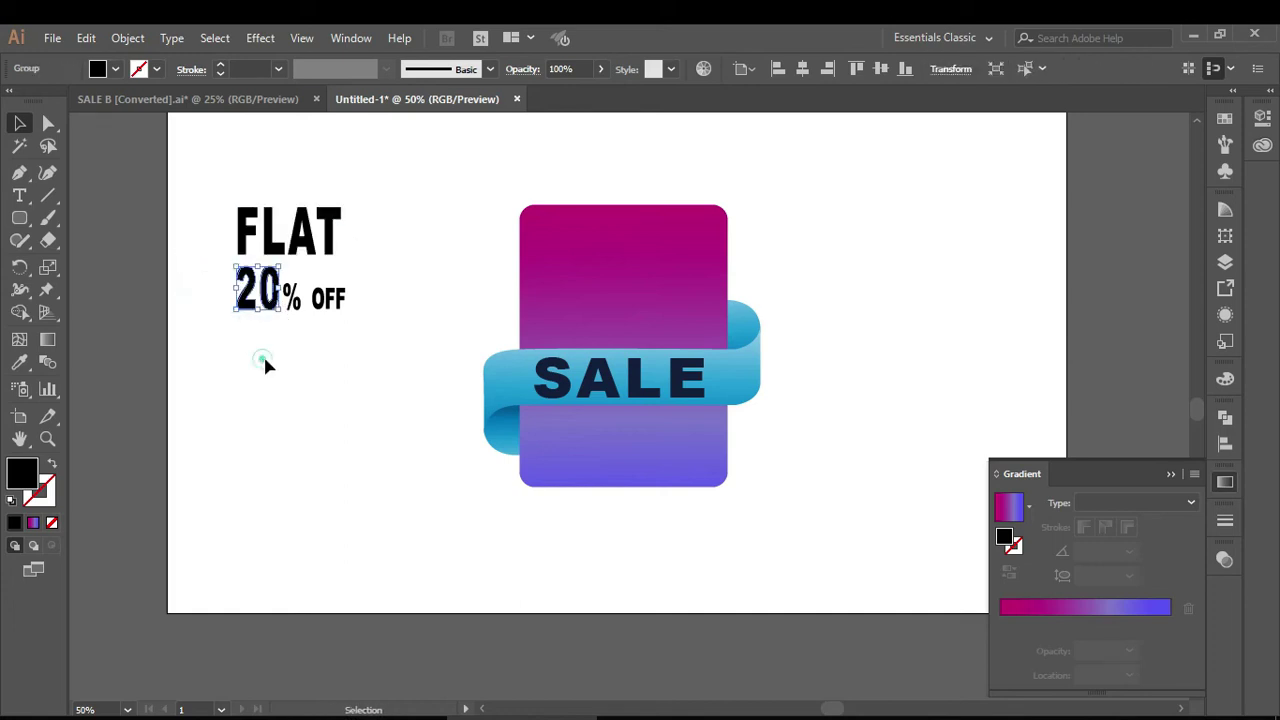
left_click(263, 353)
scroll(301, 310, "up", 2, "alt")
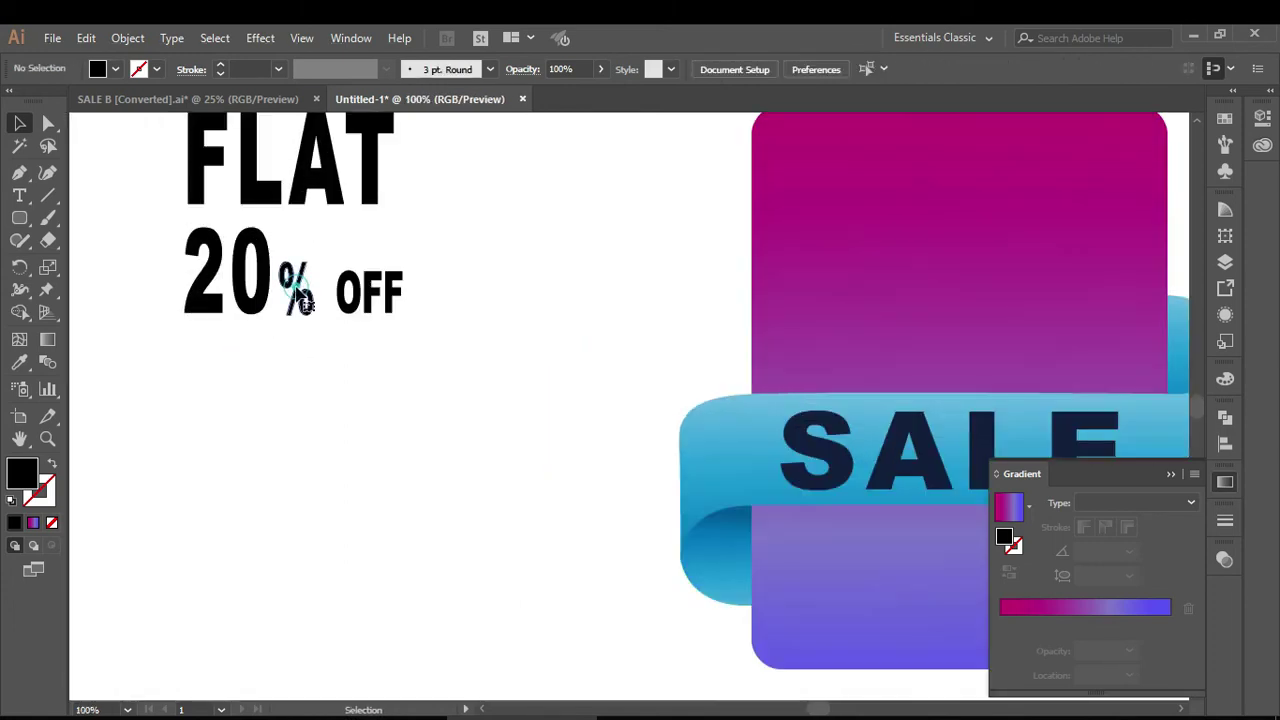
left_click(303, 302)
left_click_drag(296, 290, 303, 252)
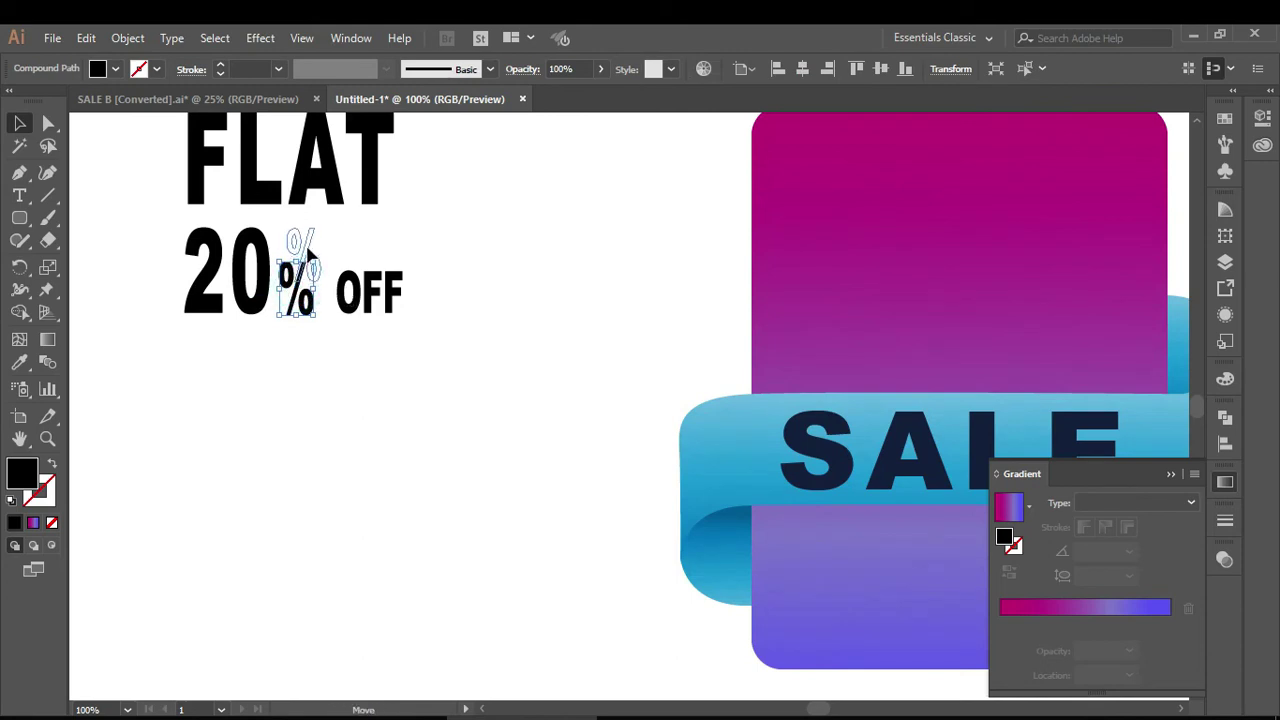
left_click_drag(372, 303, 291, 319)
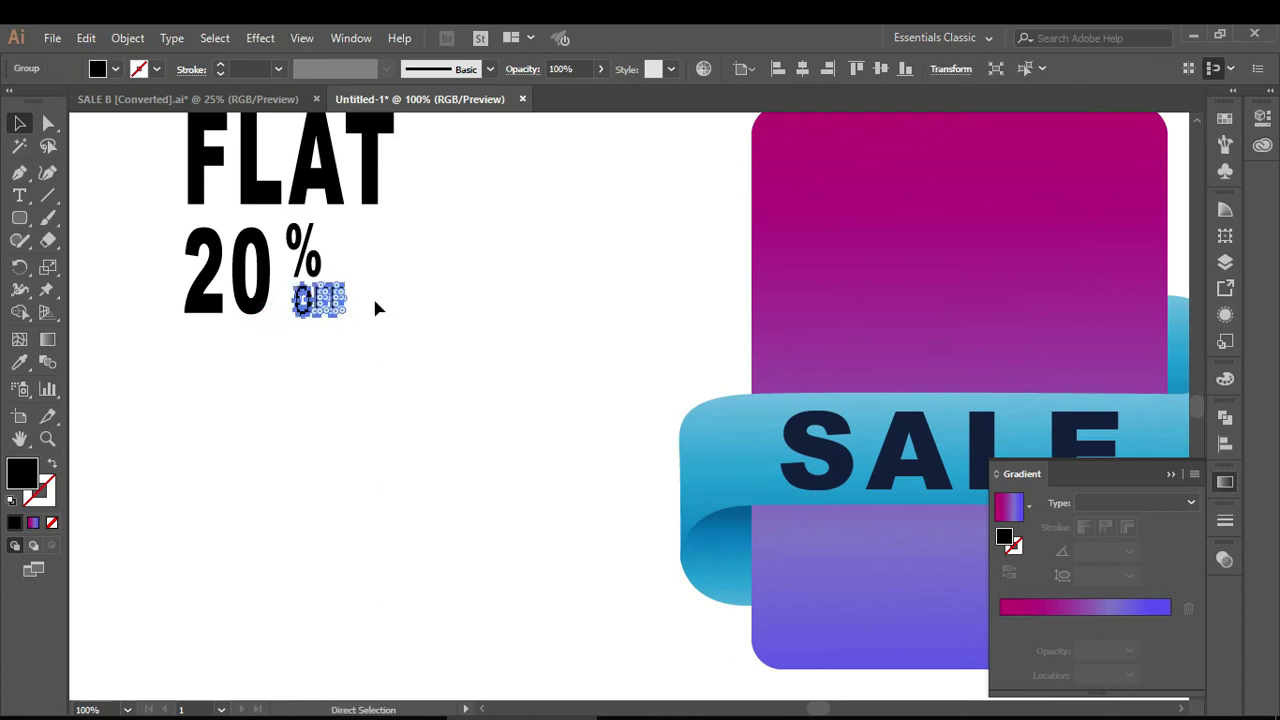
left_click(436, 285)
left_click_drag(318, 305, 312, 305)
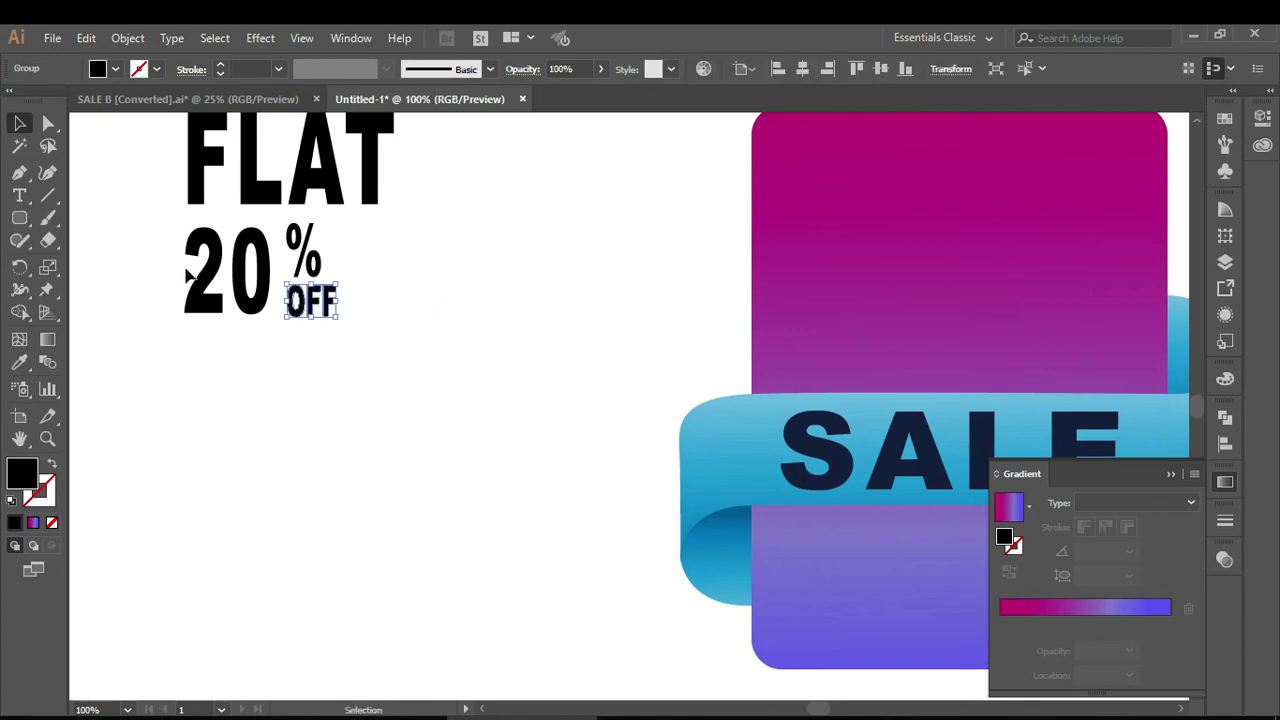
Make FLAT narrower and shorter, and centre-align the % and OFF pair beside the 20
scroll(180, 265, "up", 1)
left_click_drag(163, 171, 391, 251)
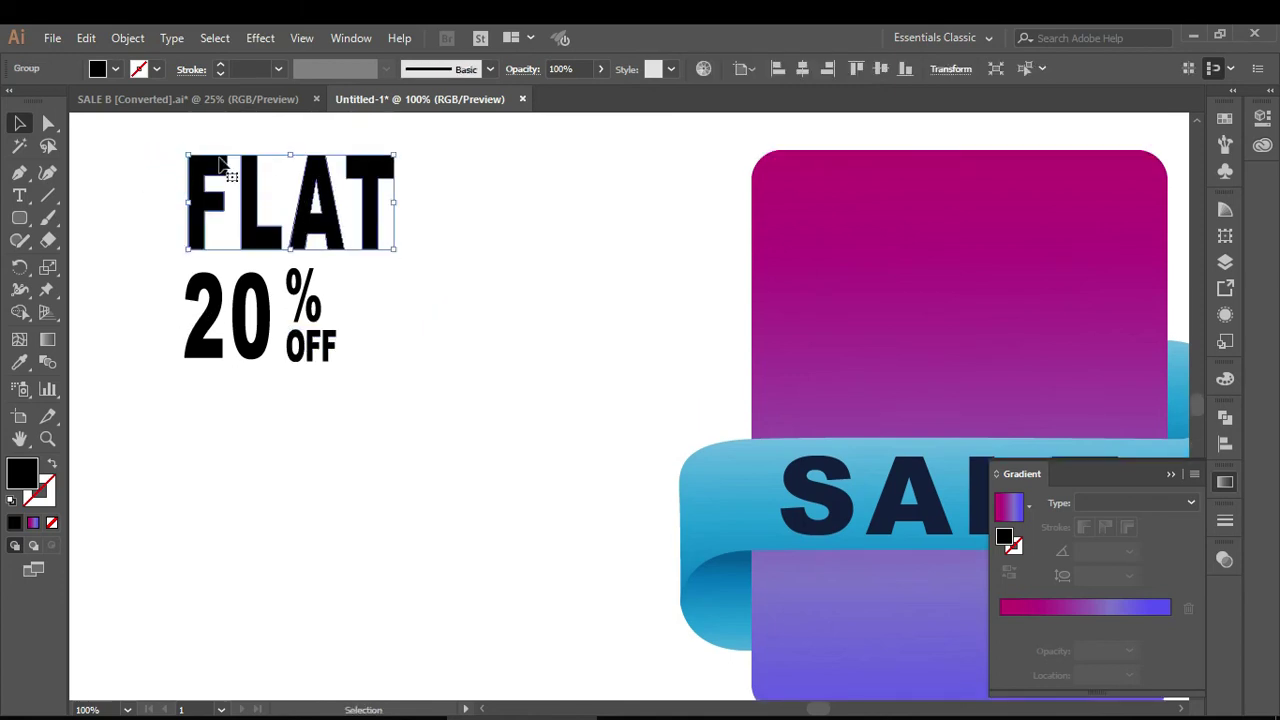
left_click_drag(192, 152, 234, 178)
left_click(466, 203)
mouse_move(163, 290)
left_mouse_down()
mouse_move(370, 378)
mouse_move(343, 363)
mouse_move(434, 457)
left_mouse_up()
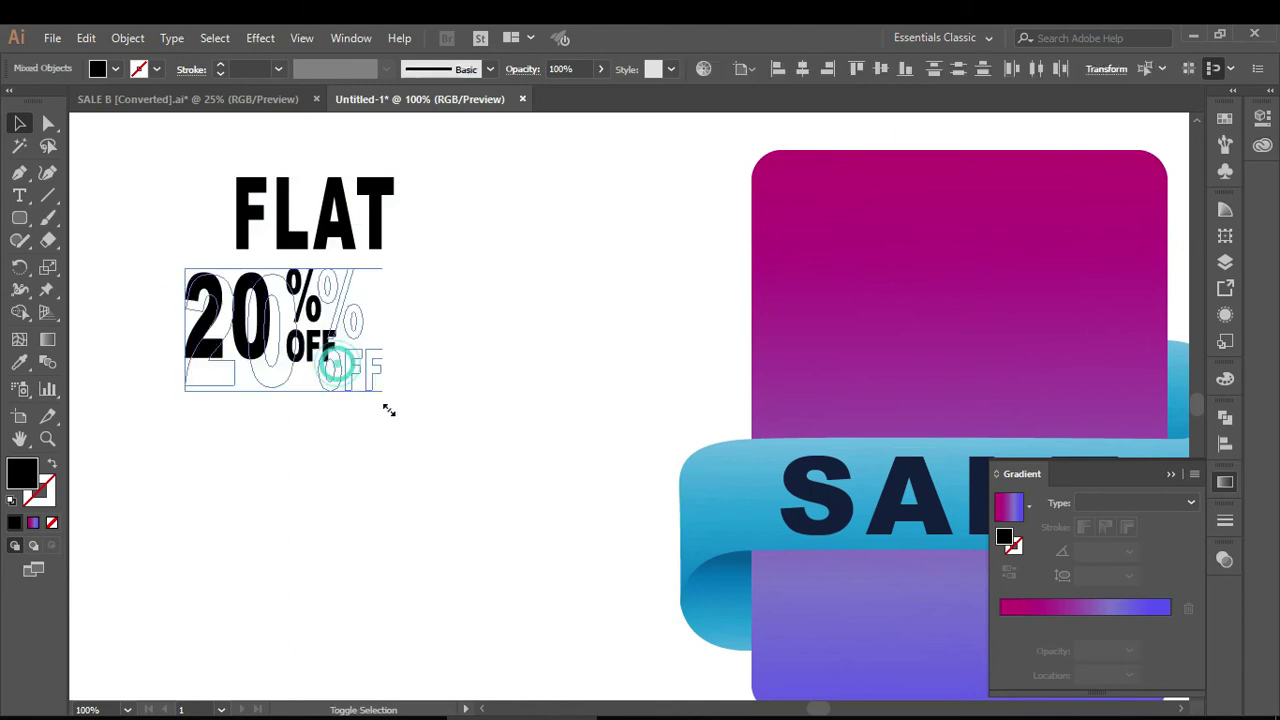
left_click(518, 301)
left_click_drag(157, 194, 466, 428)
left_click(513, 330)
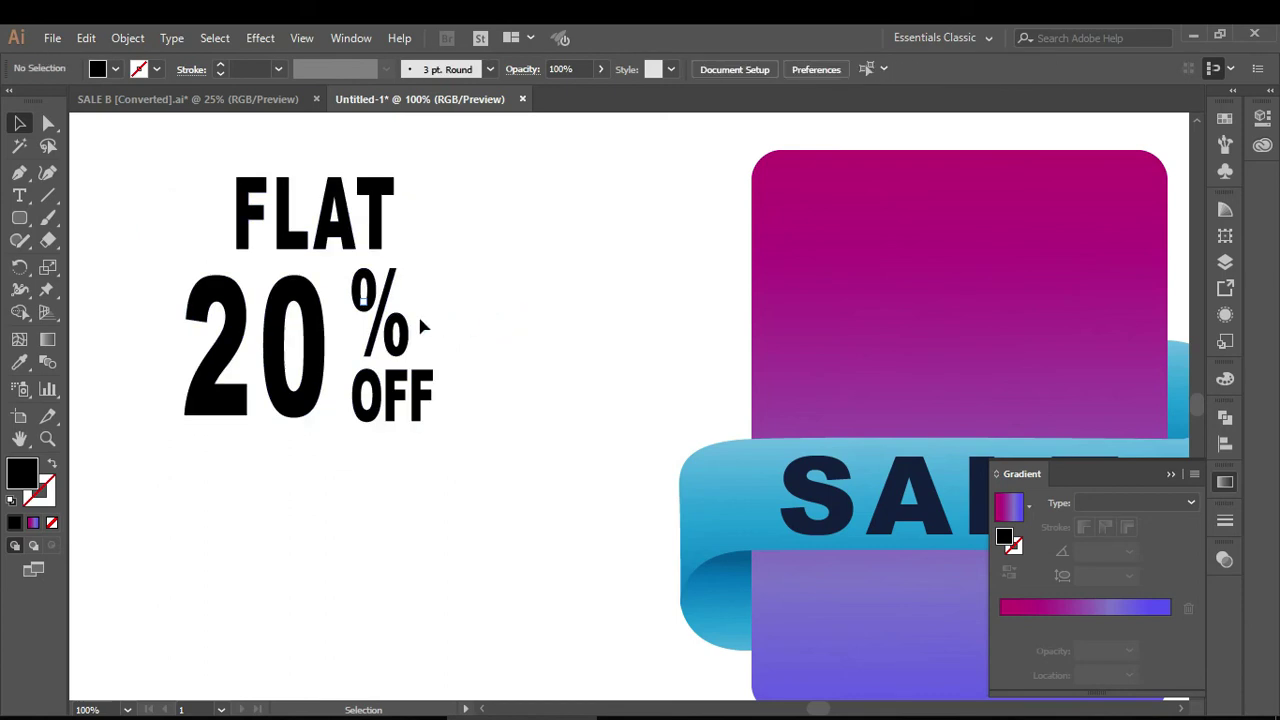
mouse_move(340, 282)
left_mouse_down()
mouse_move(452, 403)
mouse_move(452, 432)
left_mouse_up()
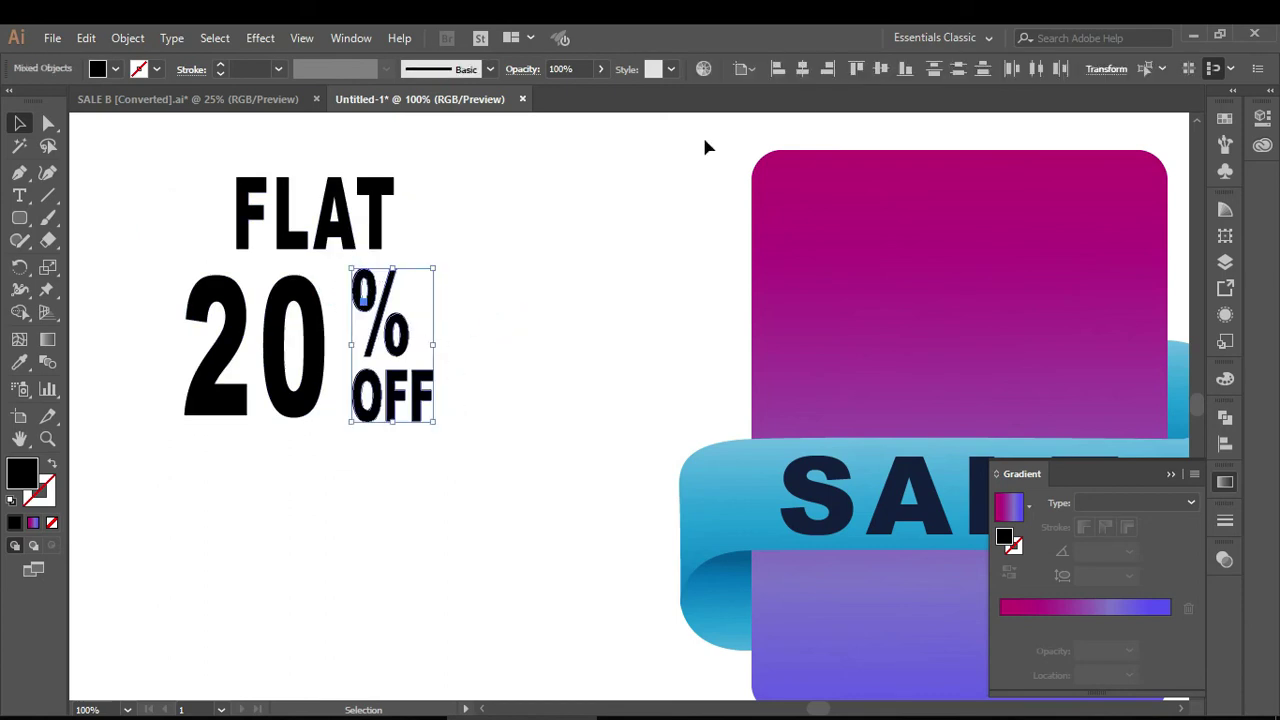
left_click(807, 70)
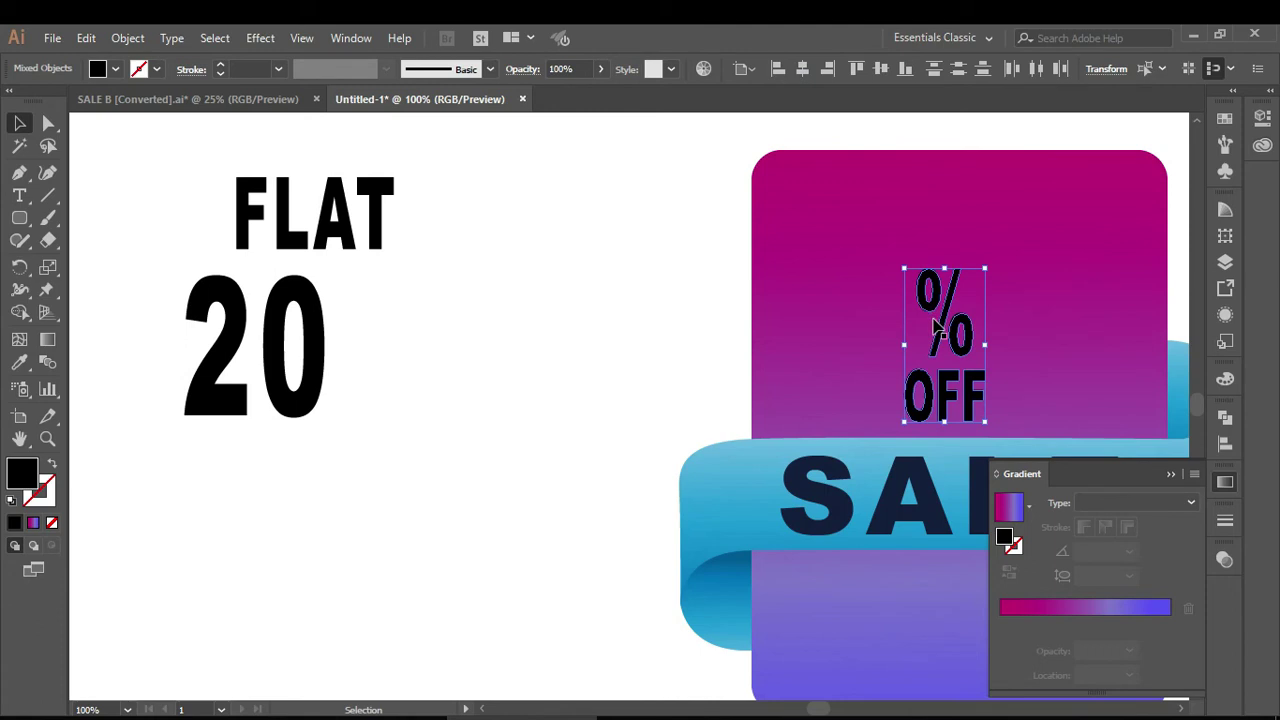
left_click_drag(940, 328, 375, 335)
Stretch the 20 numerals and shrink the % sign from its top
mouse_move(186, 148)
left_mouse_down()
mouse_move(280, 198)
mouse_move(217, 167)
mouse_move(486, 420)
left_mouse_up()
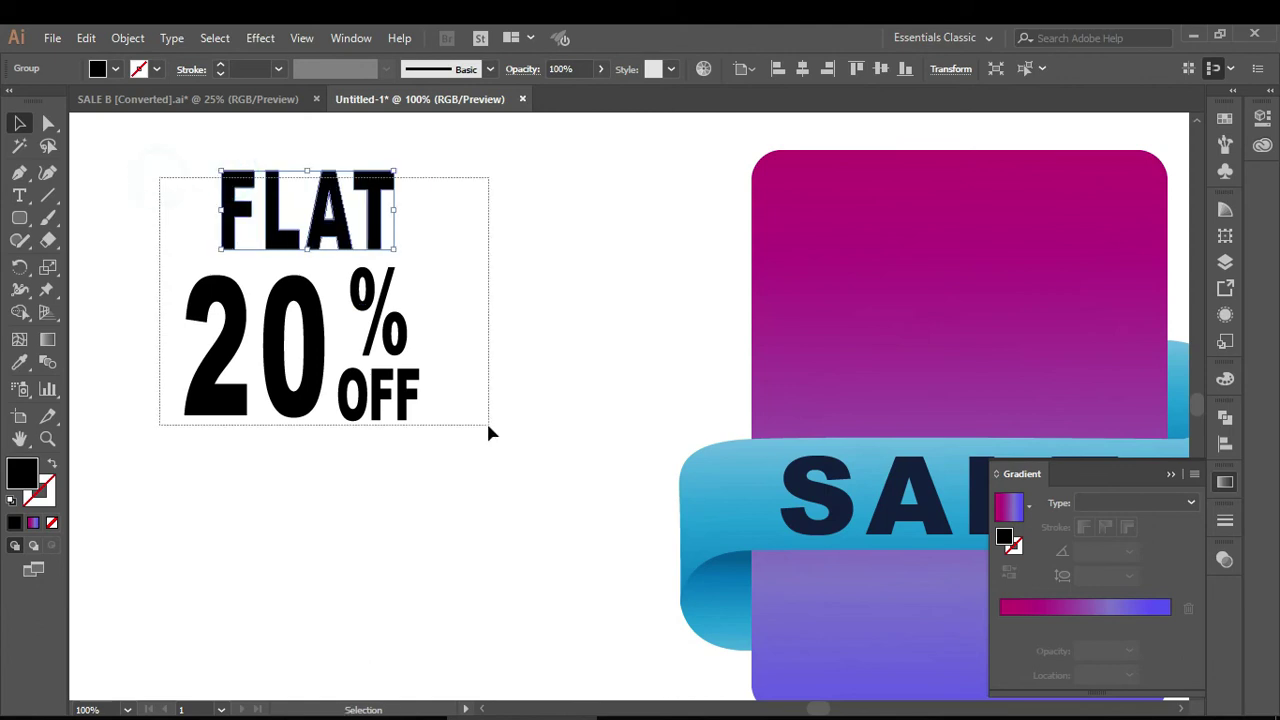
left_click(494, 232)
left_click_drag(128, 274, 449, 410)
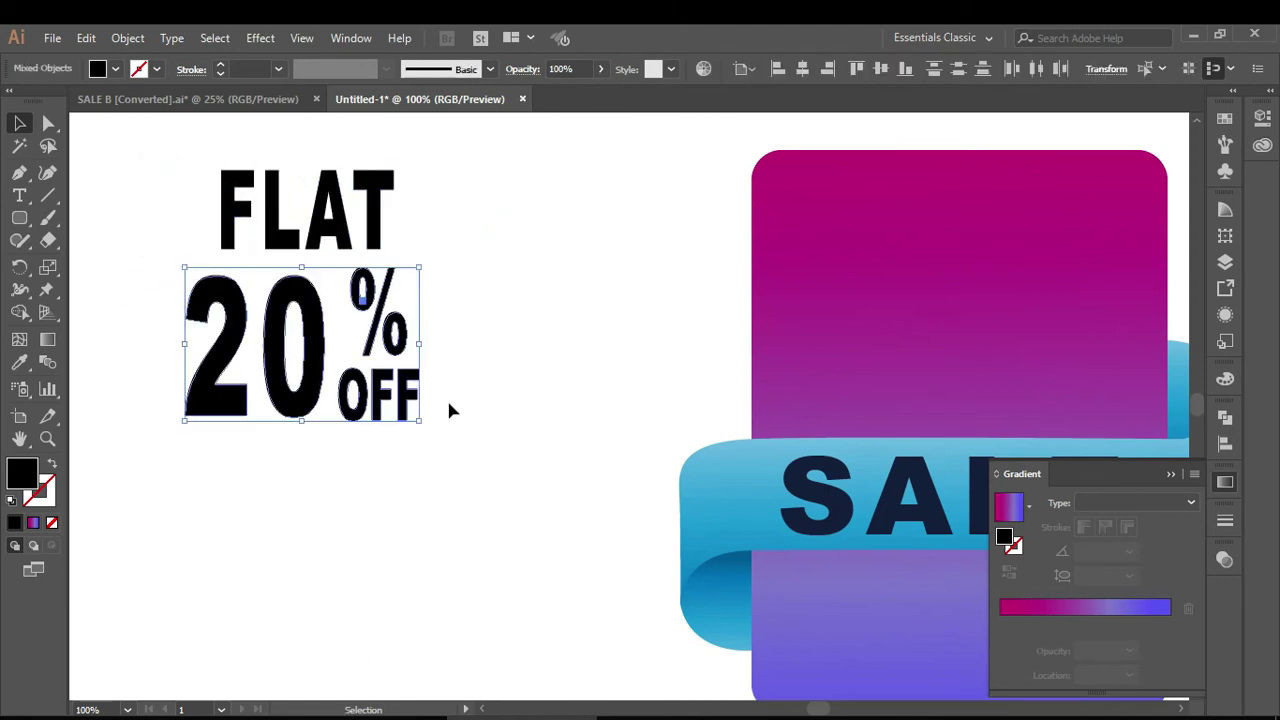
left_click(543, 249)
left_click_drag(166, 397, 256, 422)
left_click(355, 458)
left_click_drag(149, 292, 451, 423)
left_click(483, 317)
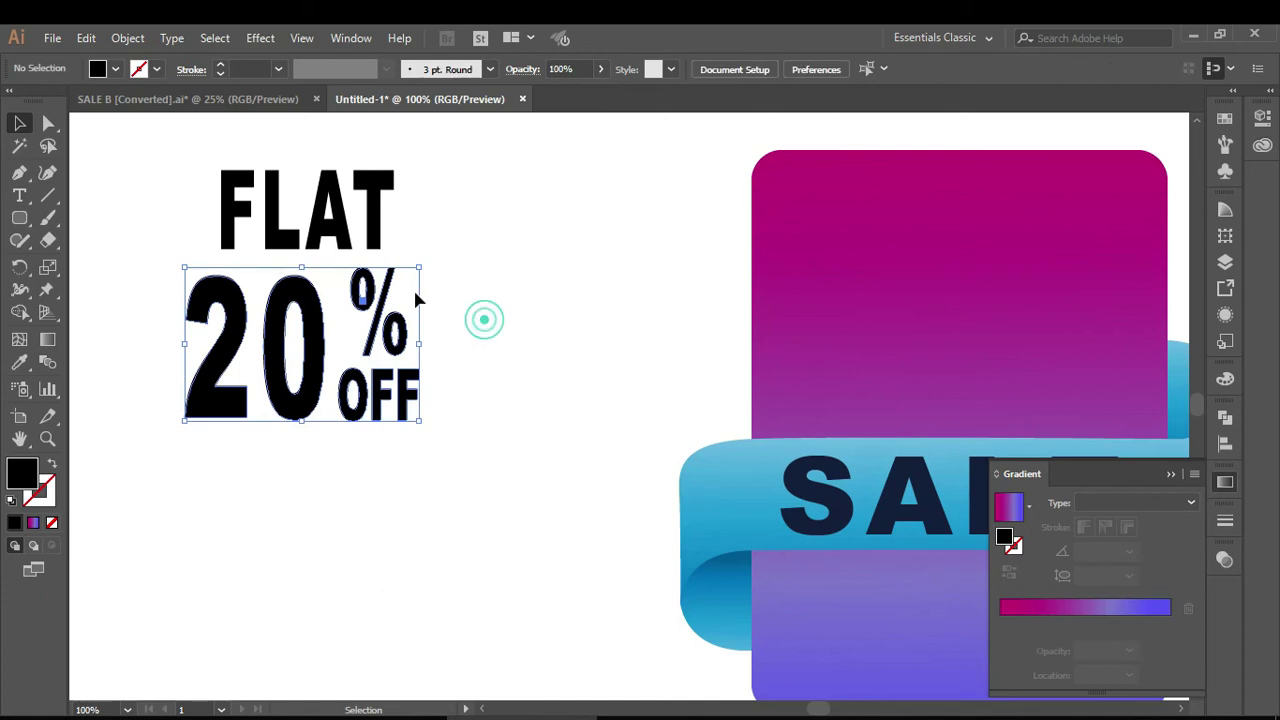
left_click(363, 292)
left_click_drag(383, 268, 383, 279)
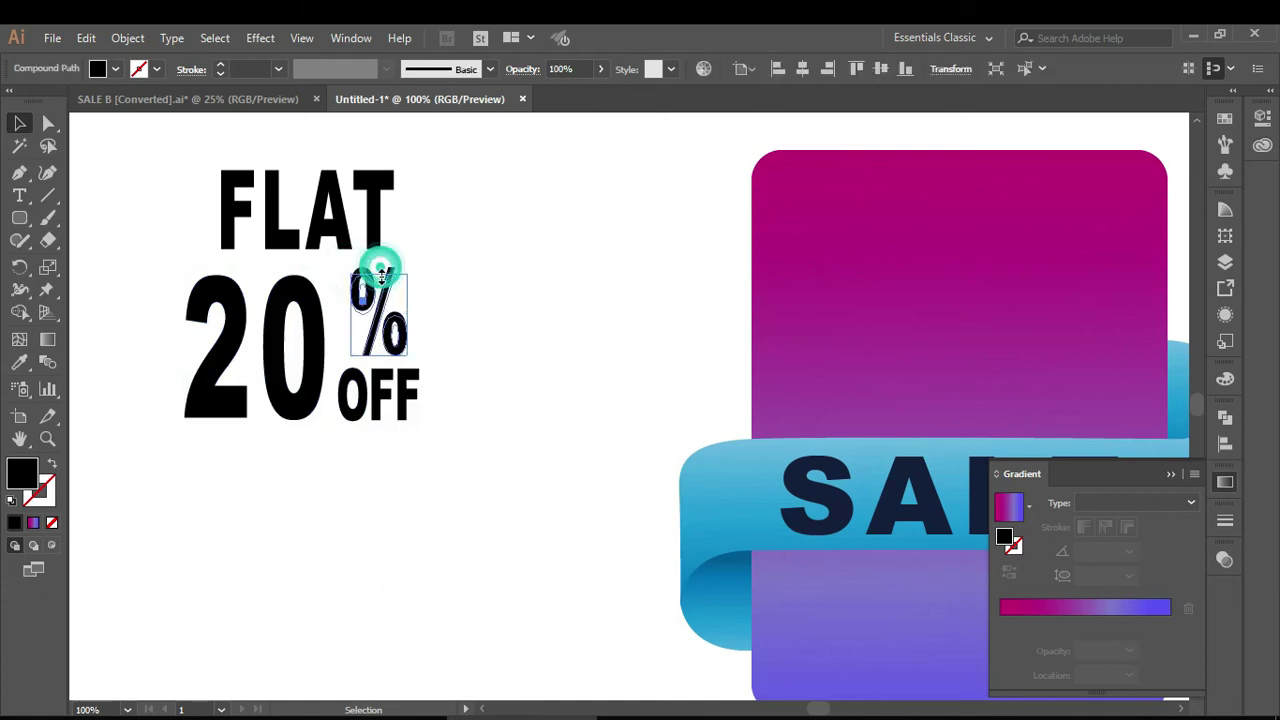
left_click(457, 286)
Group the 20 % OFF pieces, centre them under FLAT, and move it onto the pink box
mouse_move(139, 279)
left_mouse_down()
mouse_move(476, 432)
mouse_move(442, 385)
left_mouse_up()
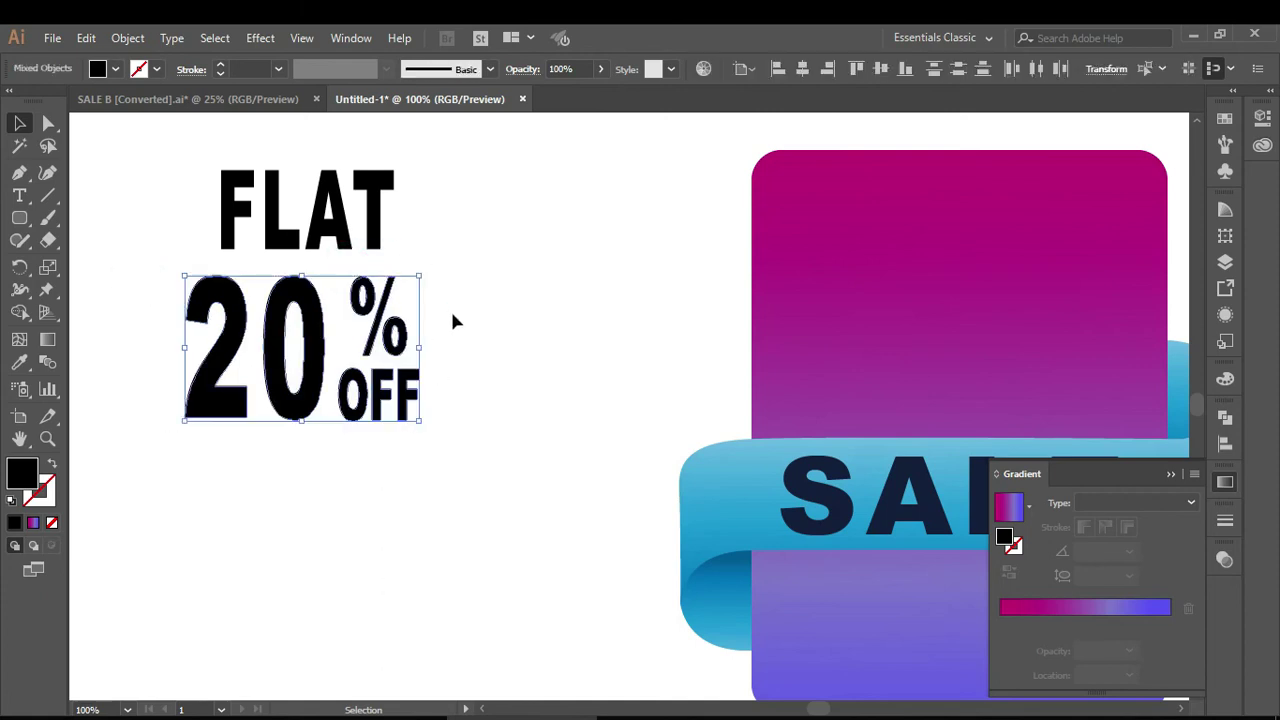
key("ctrl+g")
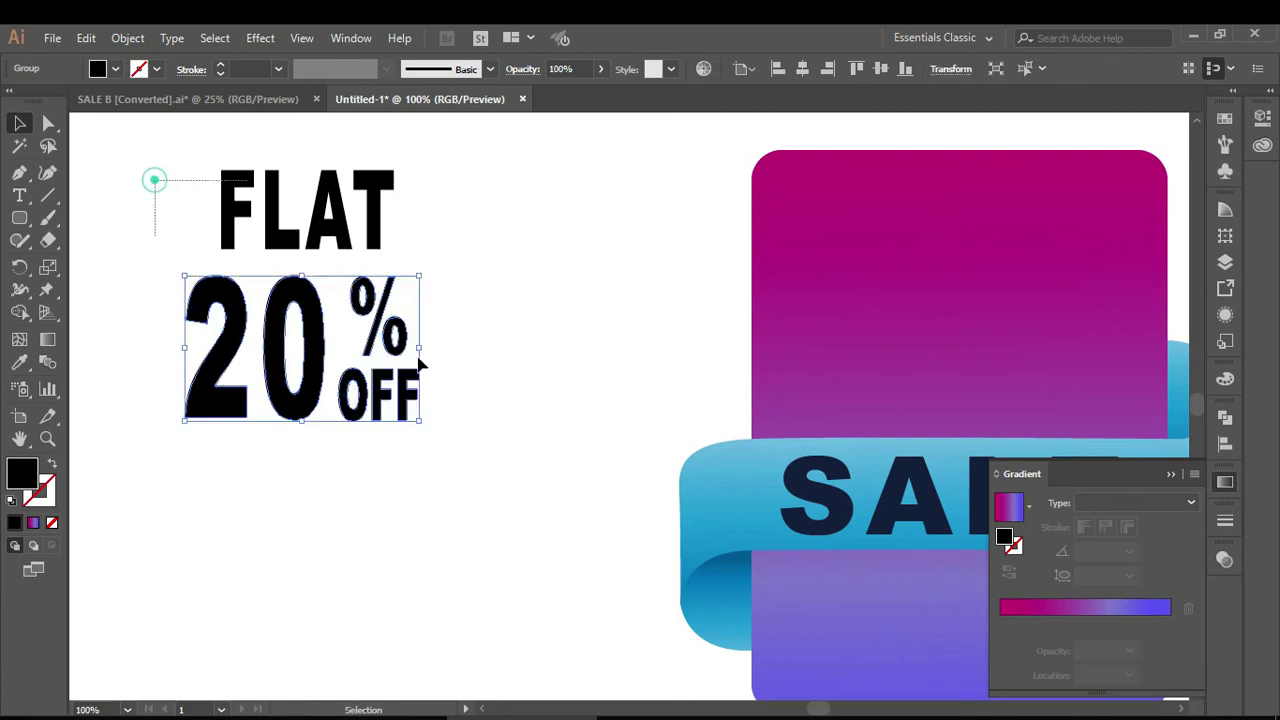
left_click_drag(420, 365, 485, 405)
left_click(801, 70)
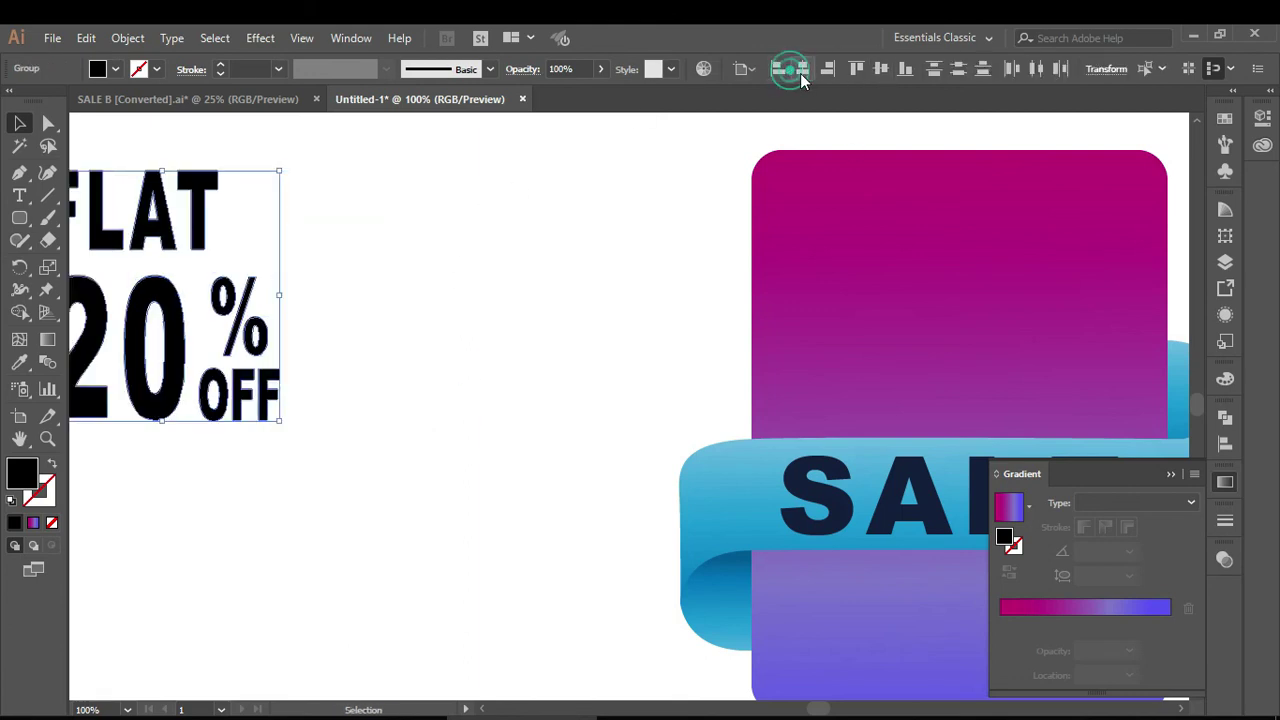
left_click_drag(168, 330, 1006, 319)
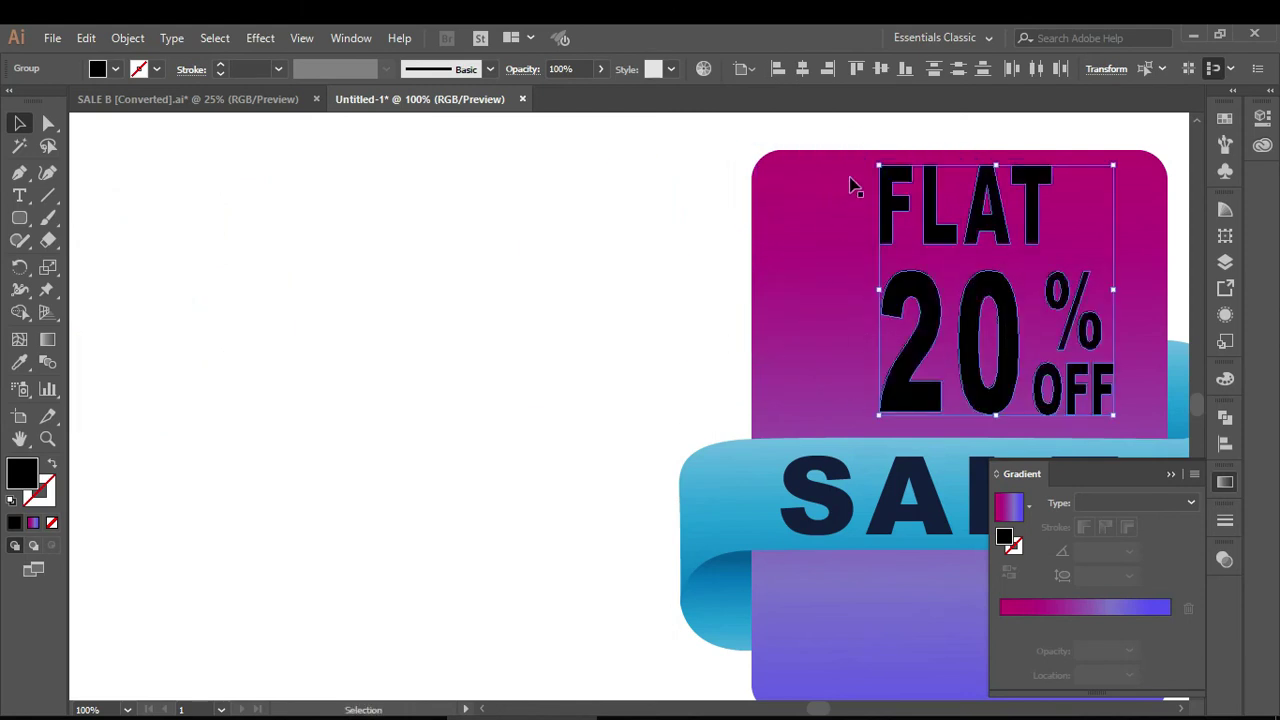
Hide the Gradient panel, shift 20% OFF slightly left, and eyedrop white onto it
left_click(526, 386)
left_click(925, 349)
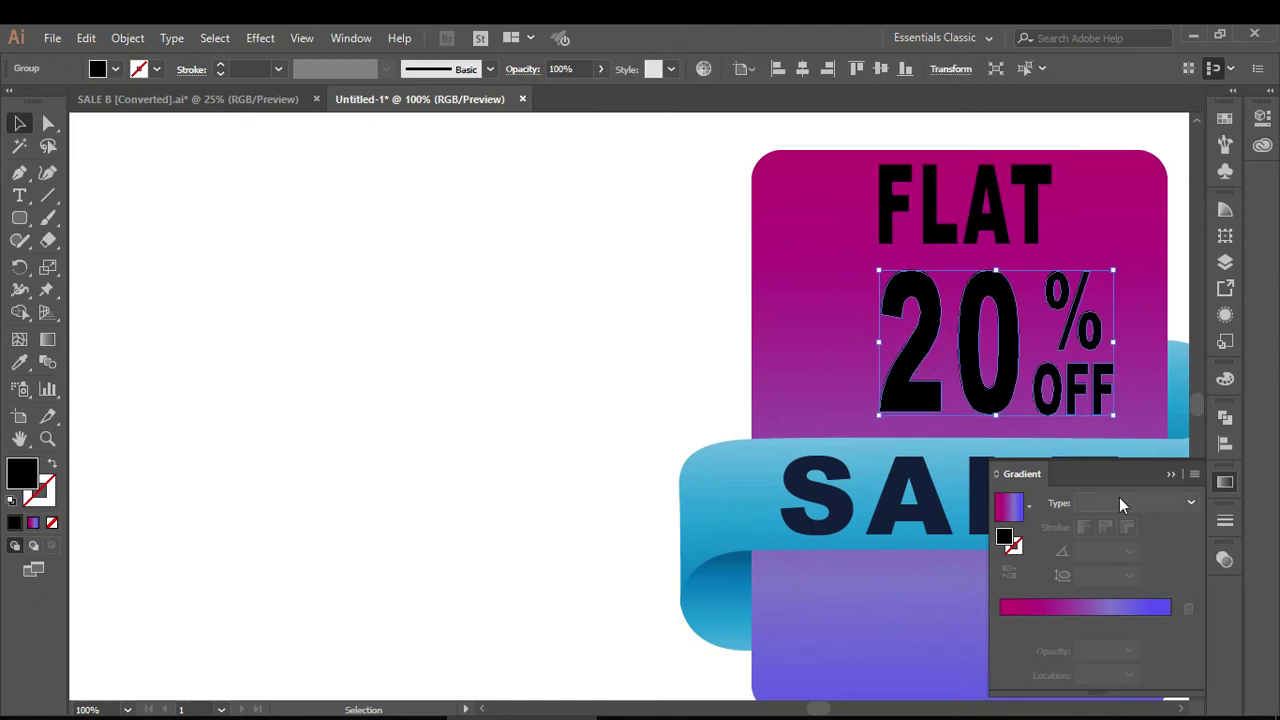
left_click(1169, 474)
left_click_drag(723, 654, 387, 617)
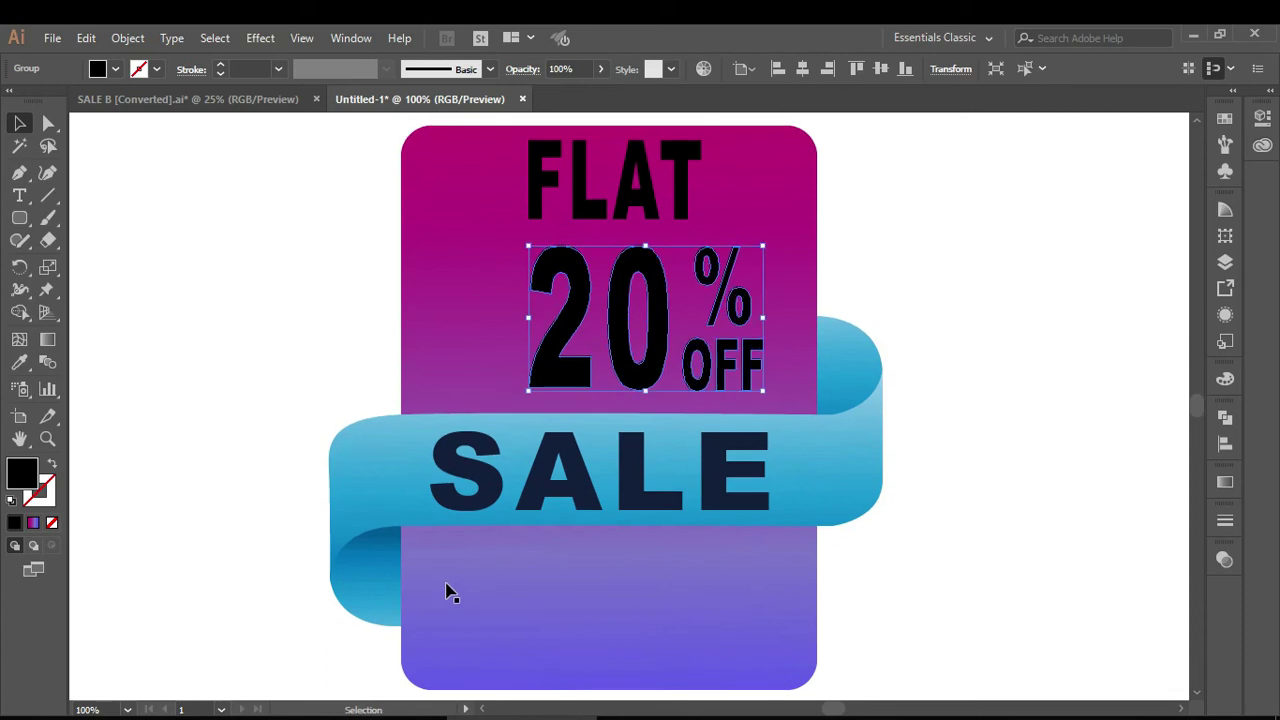
left_click_drag(652, 278, 620, 280)
left_click(24, 362)
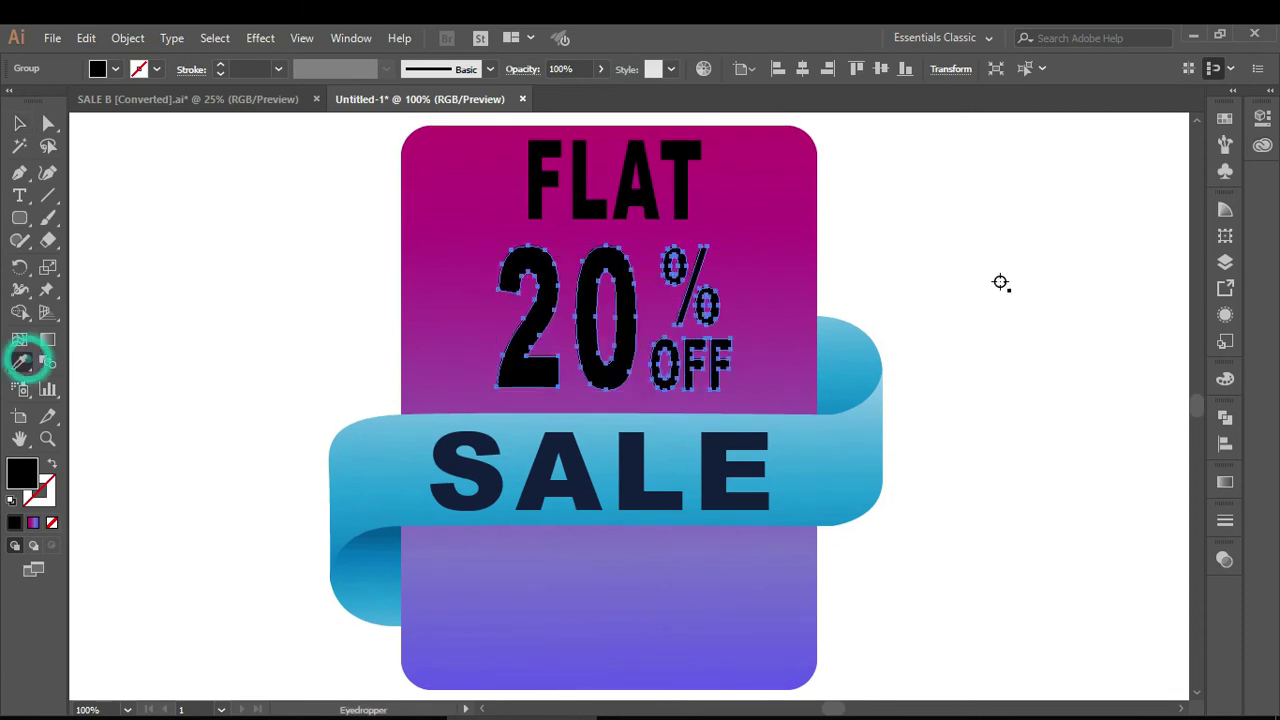
left_click(991, 280)
left_click(22, 124)
left_click(163, 195)
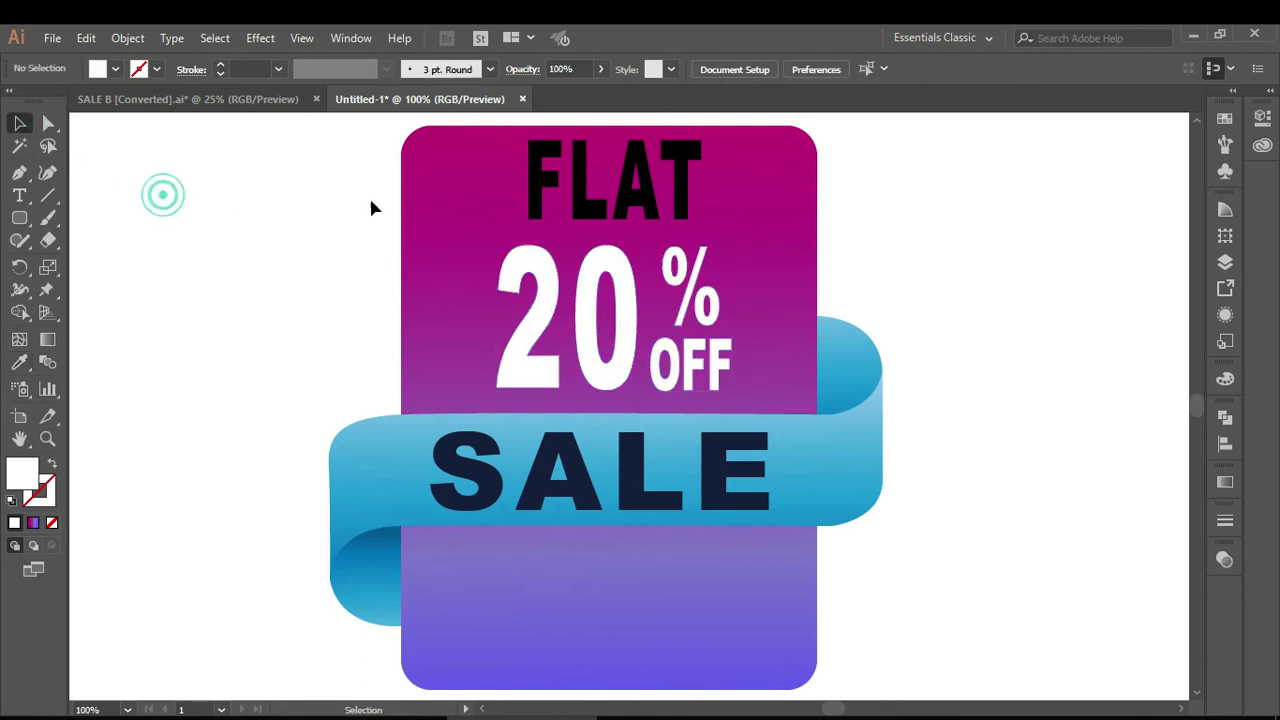
Eyedrop white onto FLAT, nudge FLAT lower and 20% OFF slightly up-left
left_click(581, 206)
left_click(19, 362)
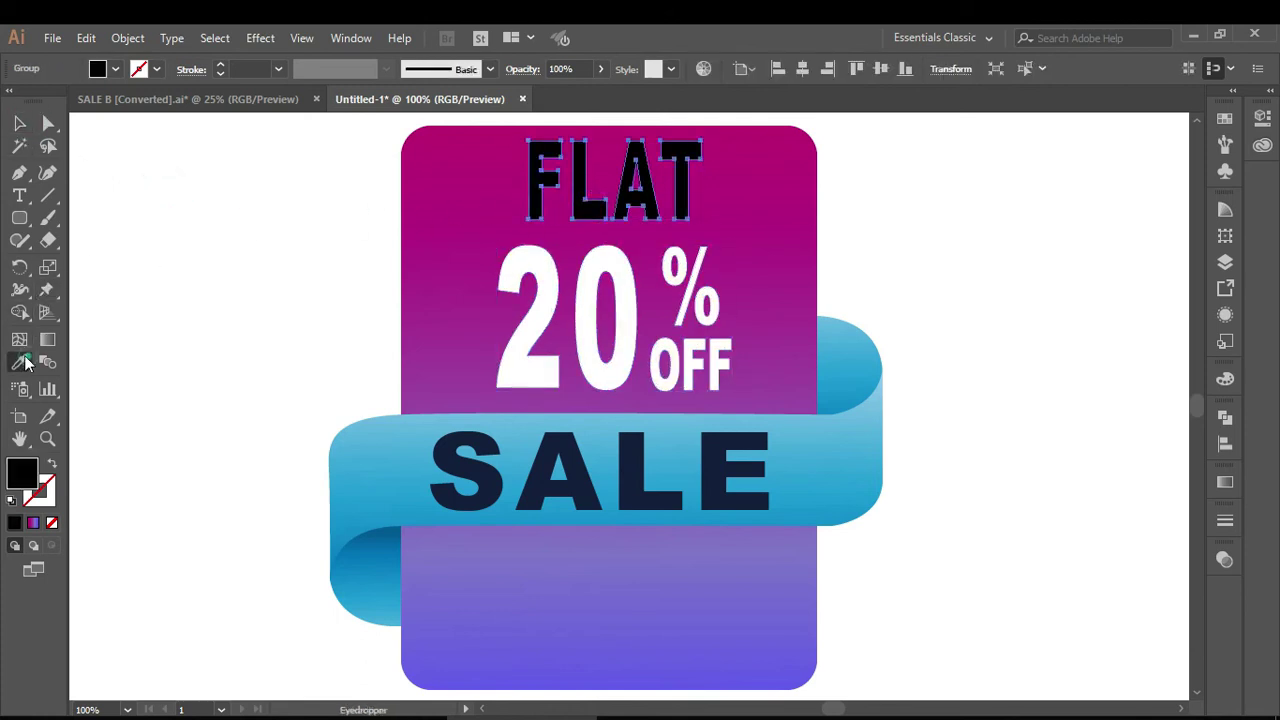
left_click(893, 268)
left_click(18, 124)
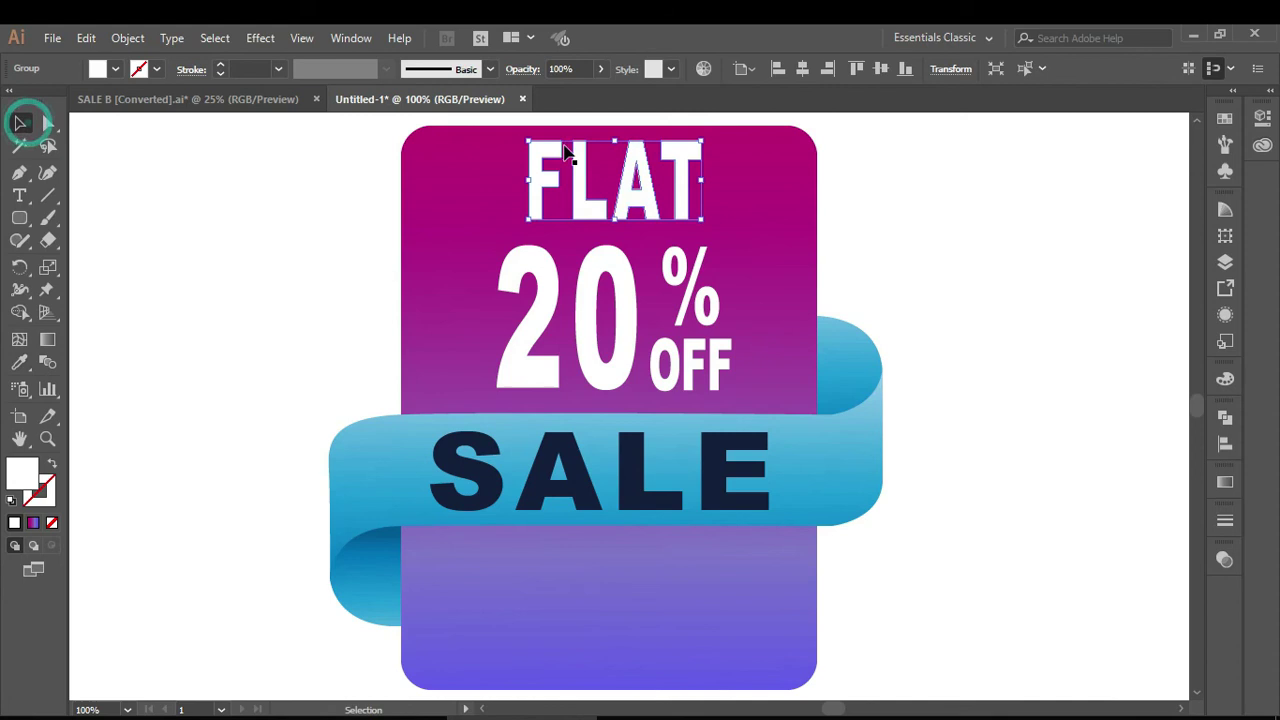
left_click_drag(578, 166, 590, 180)
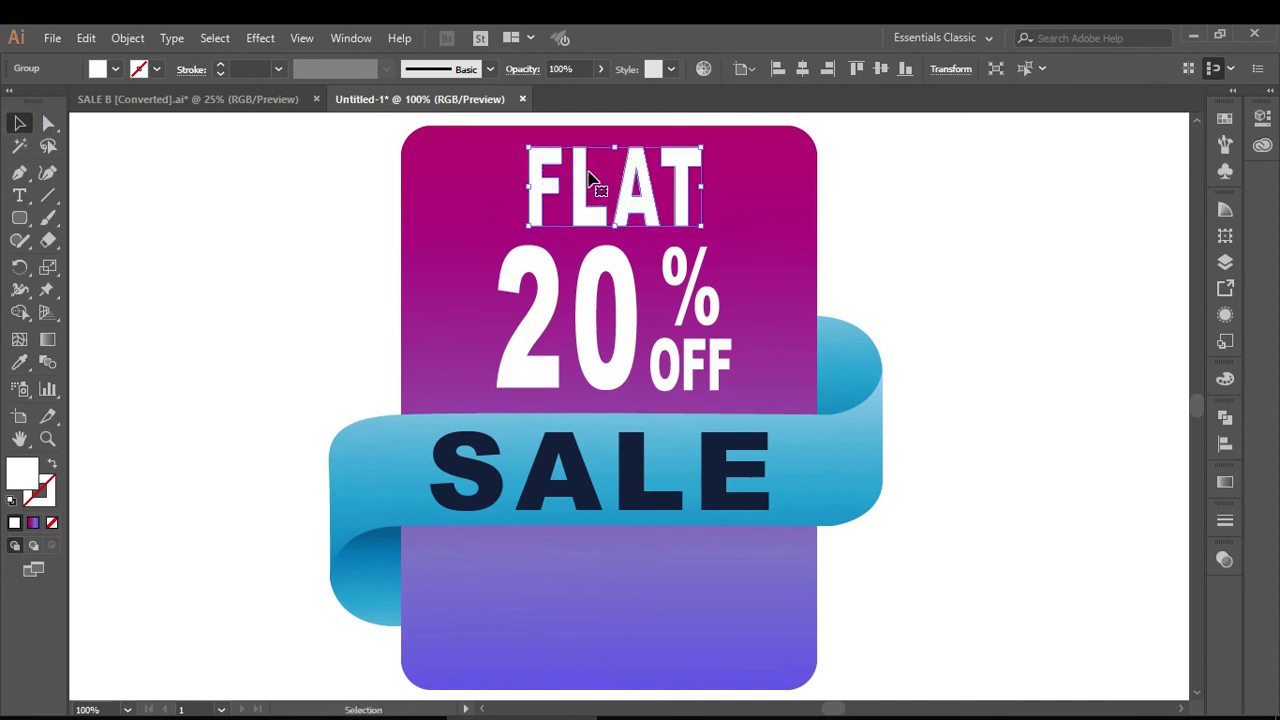
left_click(624, 280)
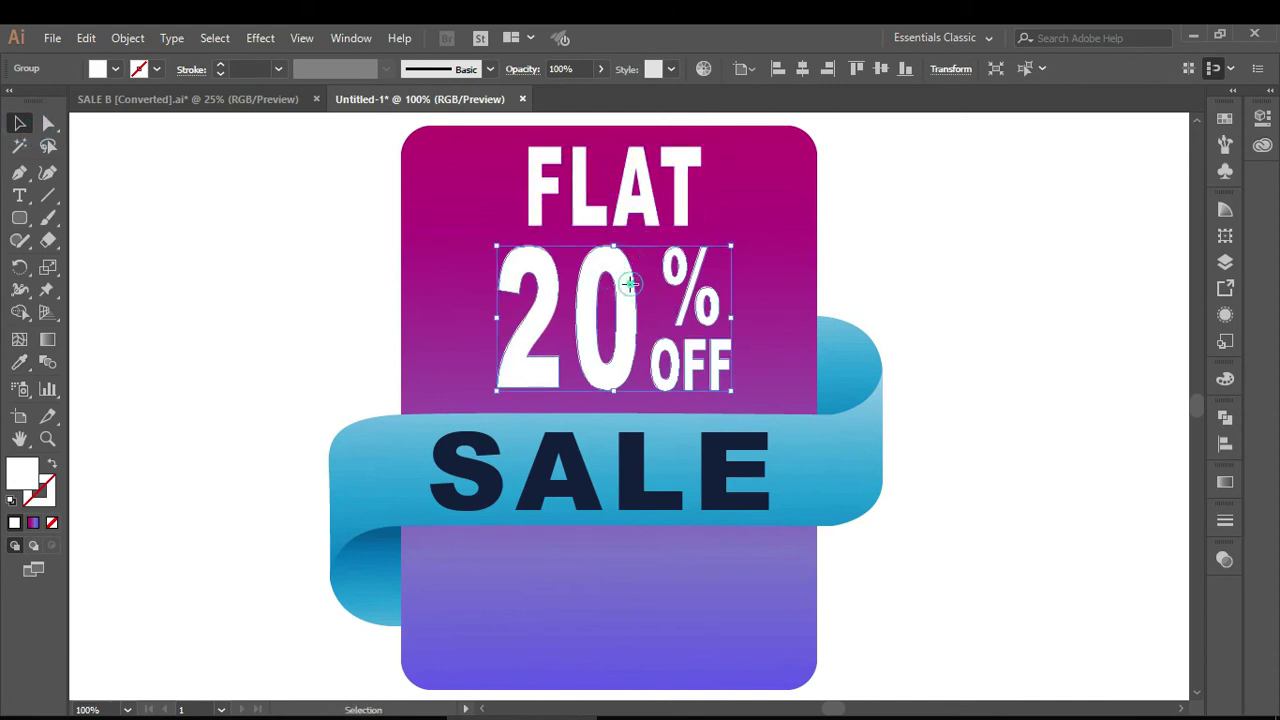
left_click_drag(629, 284, 624, 283)
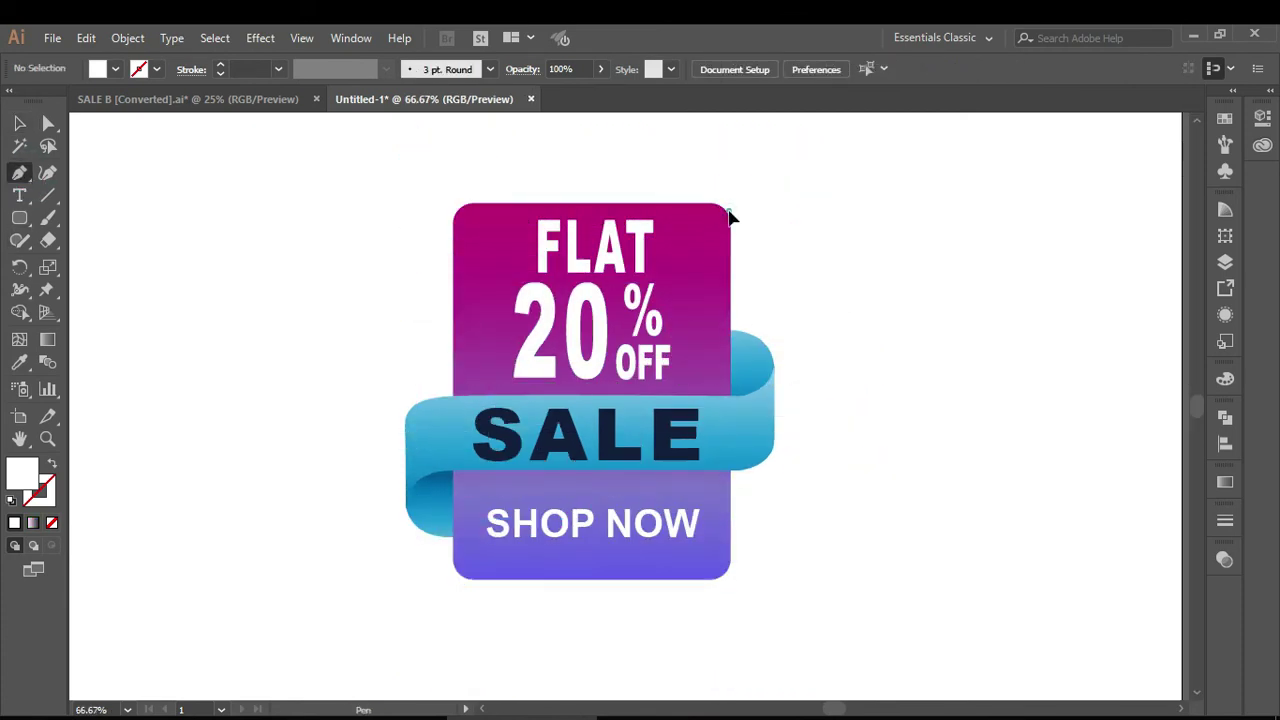
Draw a Pen polygon covering the badge's upper-left diagonal half and beyond its edges
left_click(728, 211)
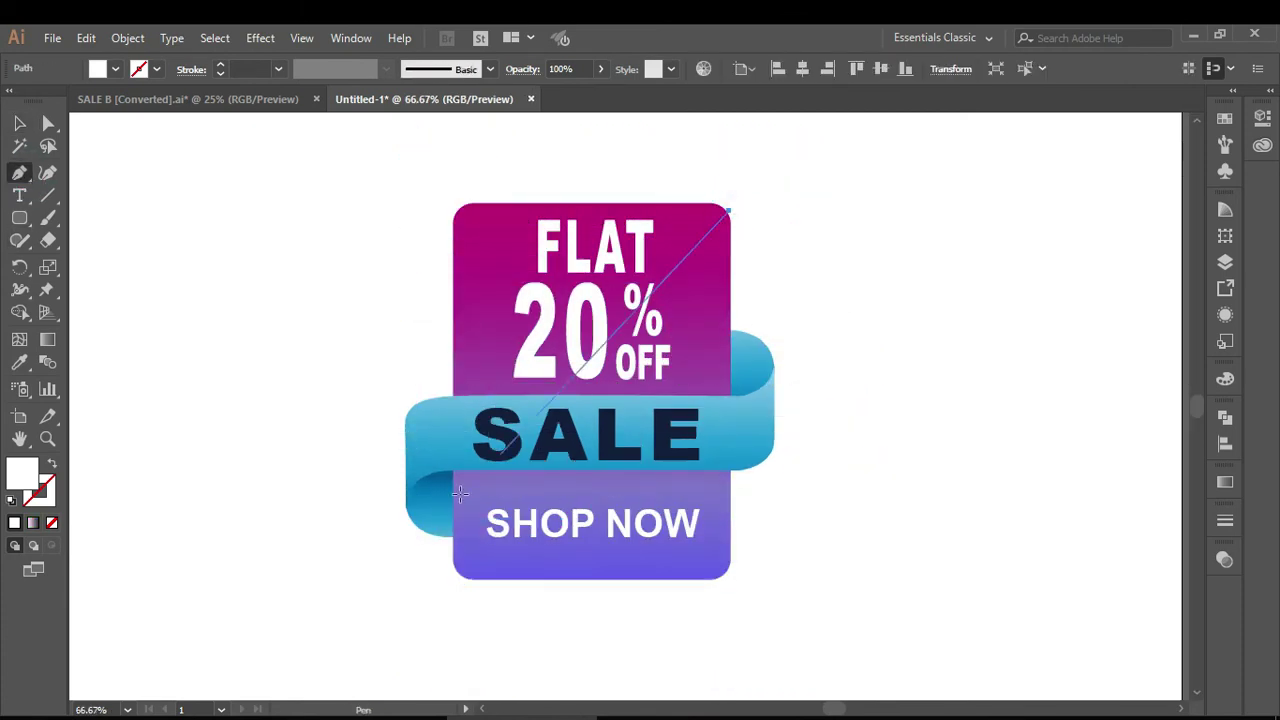
left_click(414, 525)
left_click(302, 483)
left_click(278, 321)
left_click(280, 184)
left_click(608, 122)
scroll(735, 155, "up", 1)
left_click(862, 185)
left_click(728, 242)
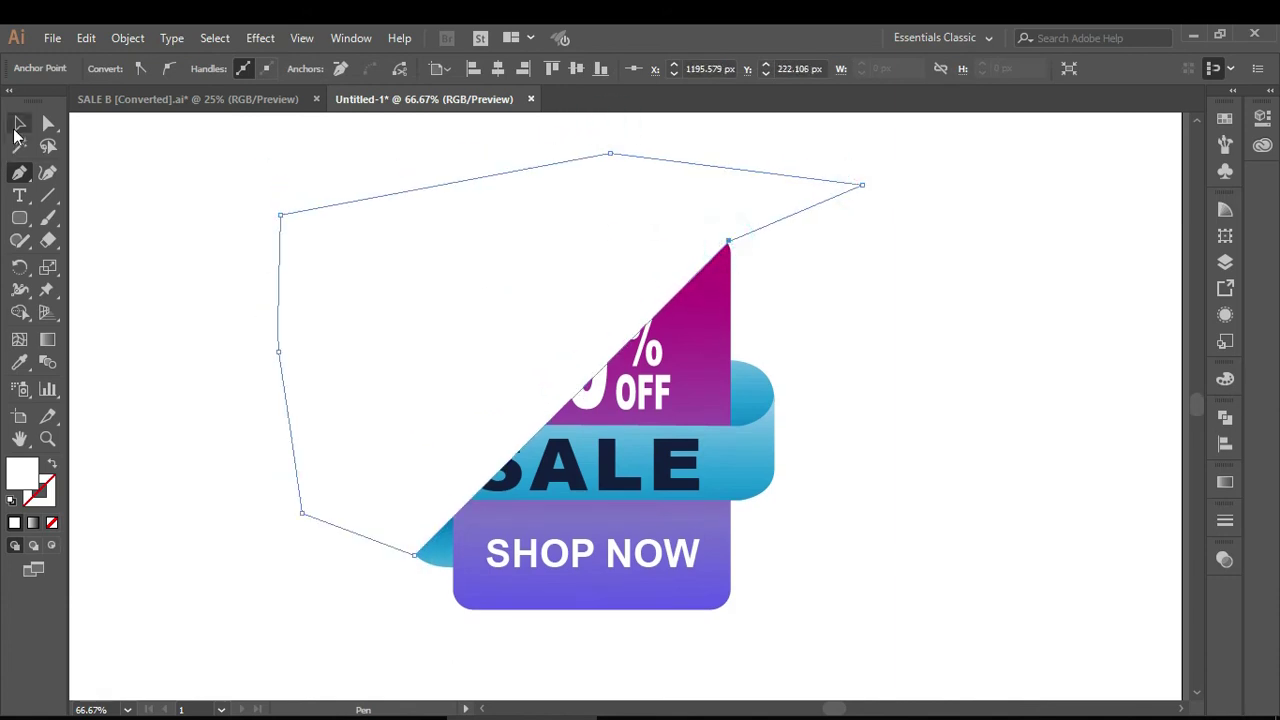
Select the badge artwork with the polygon and try the Shape Builder tool
left_click(19, 123)
left_click_drag(177, 229, 607, 480)
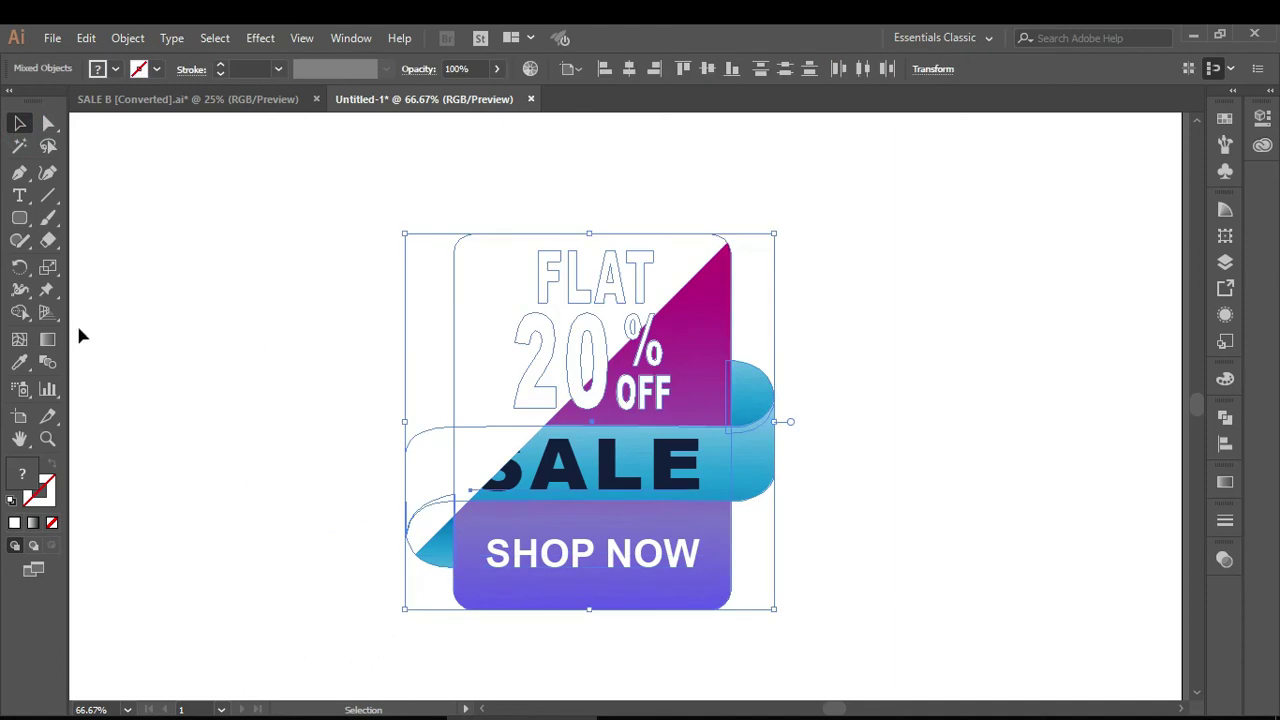
left_click(19, 312)
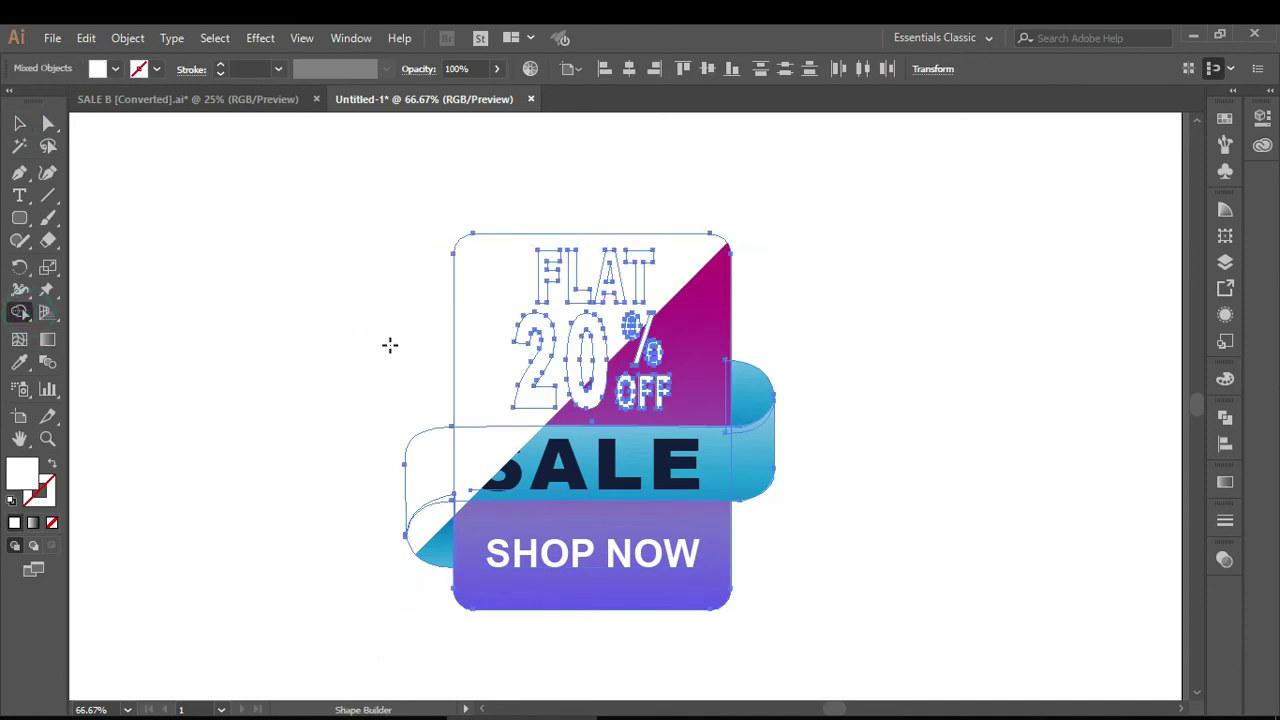
left_click(19, 123)
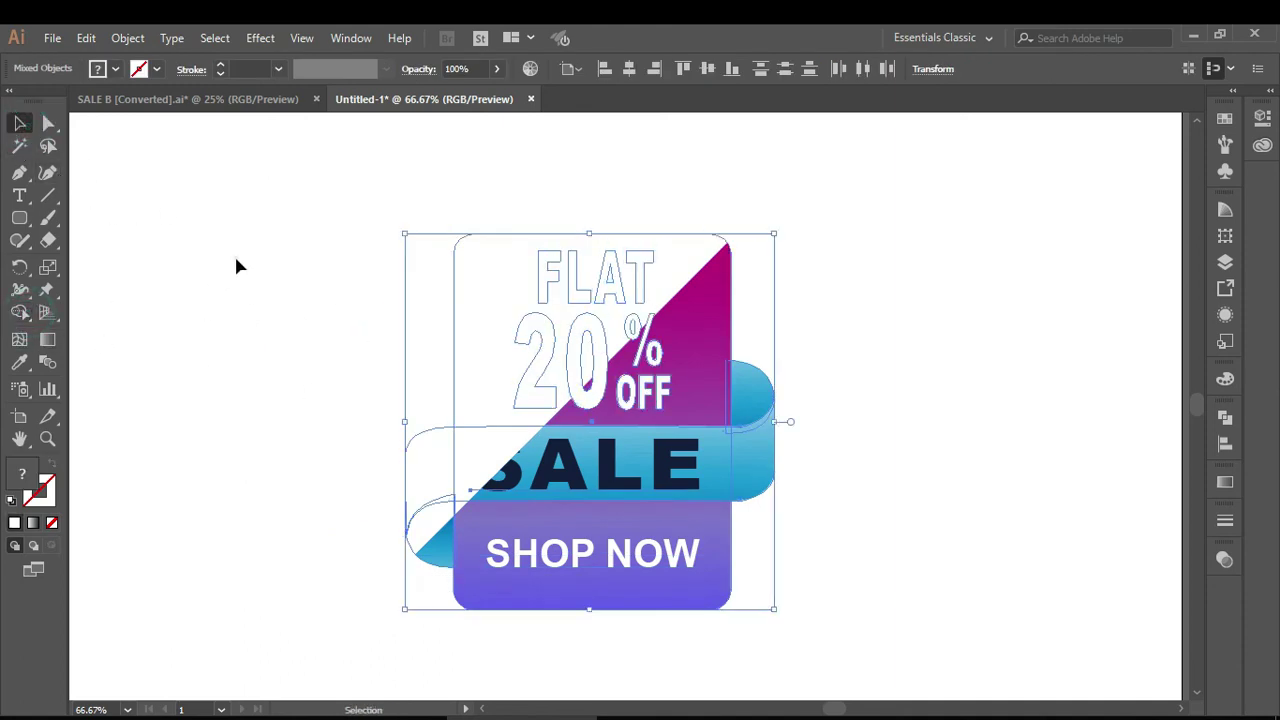
left_click(300, 290)
left_click(340, 356)
key("v")
left_click(143, 288)
Use Shape Builder to remove the polygon's area outside the badge outline
left_click_drag(150, 243, 803, 575)
left_click_drag(617, 474, 122, 307)
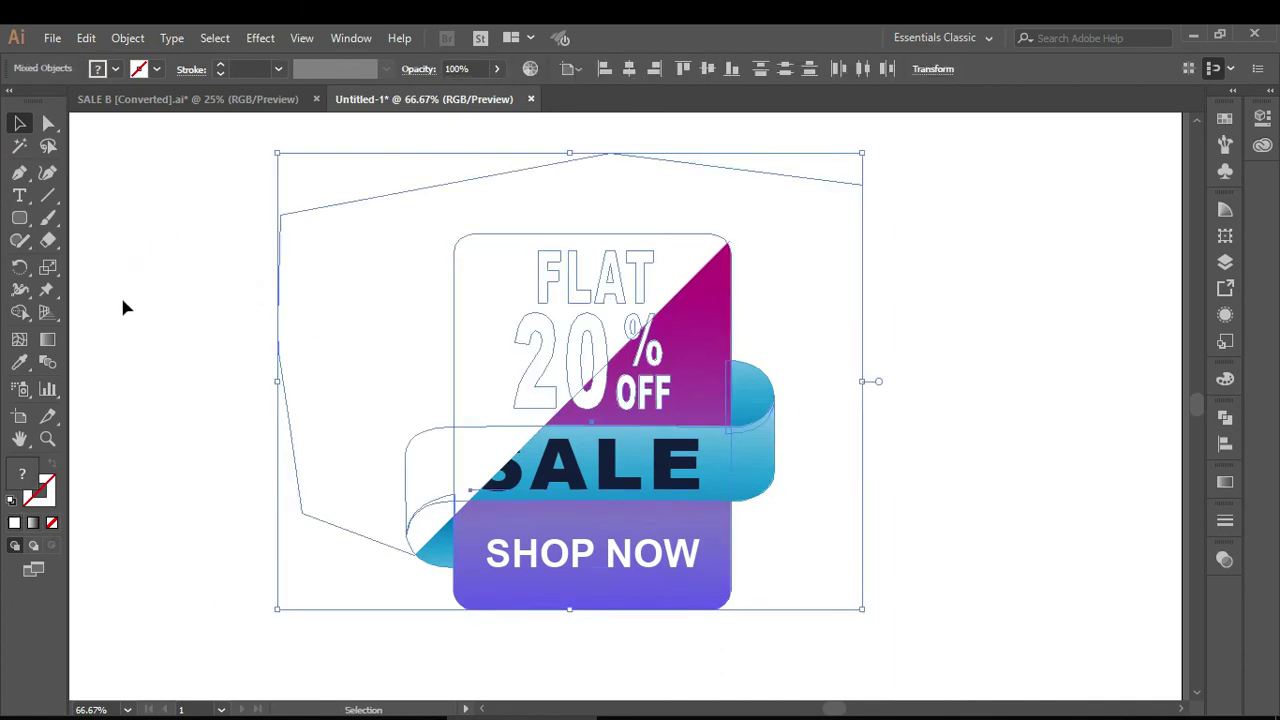
left_click(19, 312)
mouse_move(262, 321)
left_mouse_down()
mouse_move(335, 366)
mouse_move(309, 353)
left_mouse_up()
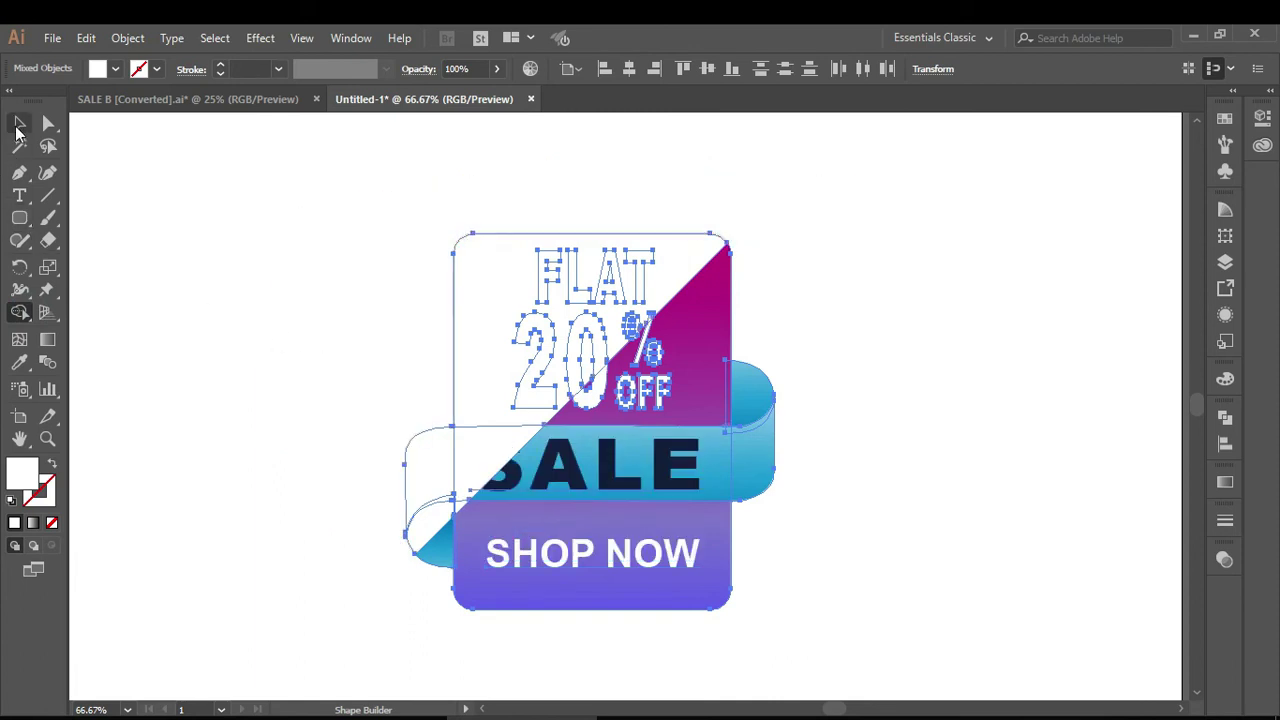
left_click(18, 124)
left_click(78, 189)
left_click(449, 442)
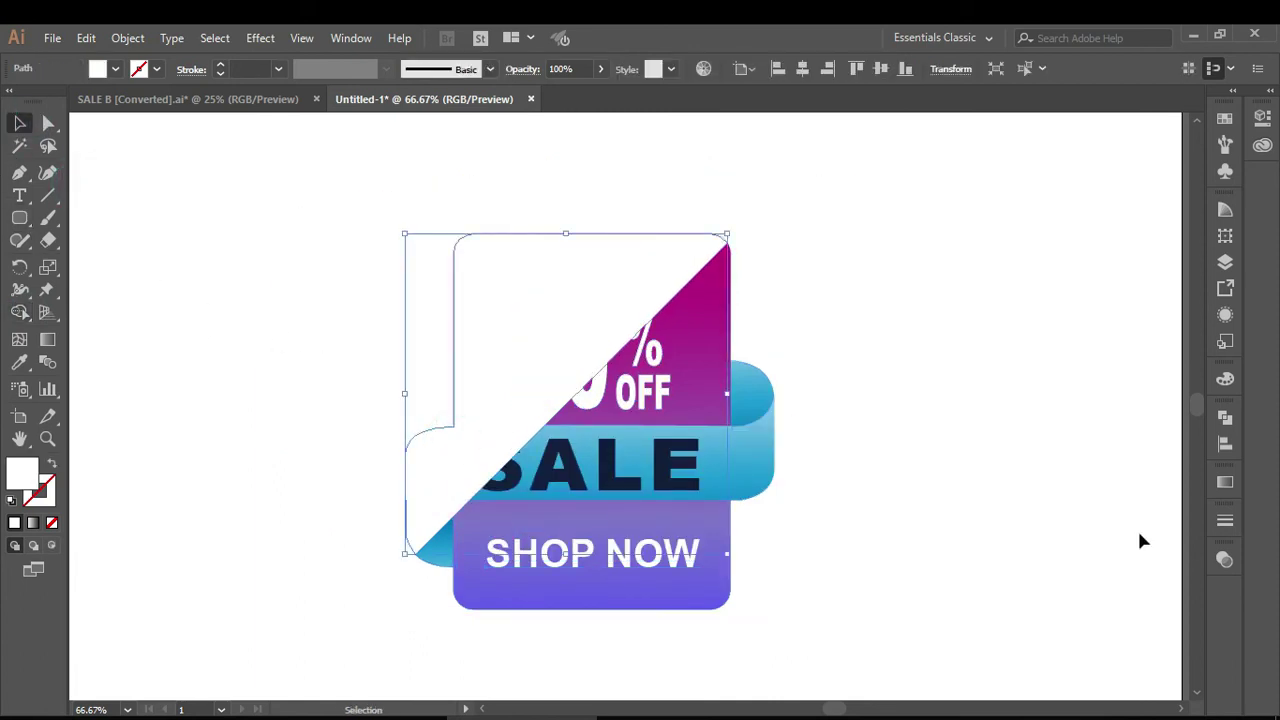
Test Multiply and Overlay, then keep Normal blending at 20% opacity on the white shape
left_click(1225, 560)
left_click(1072, 580)
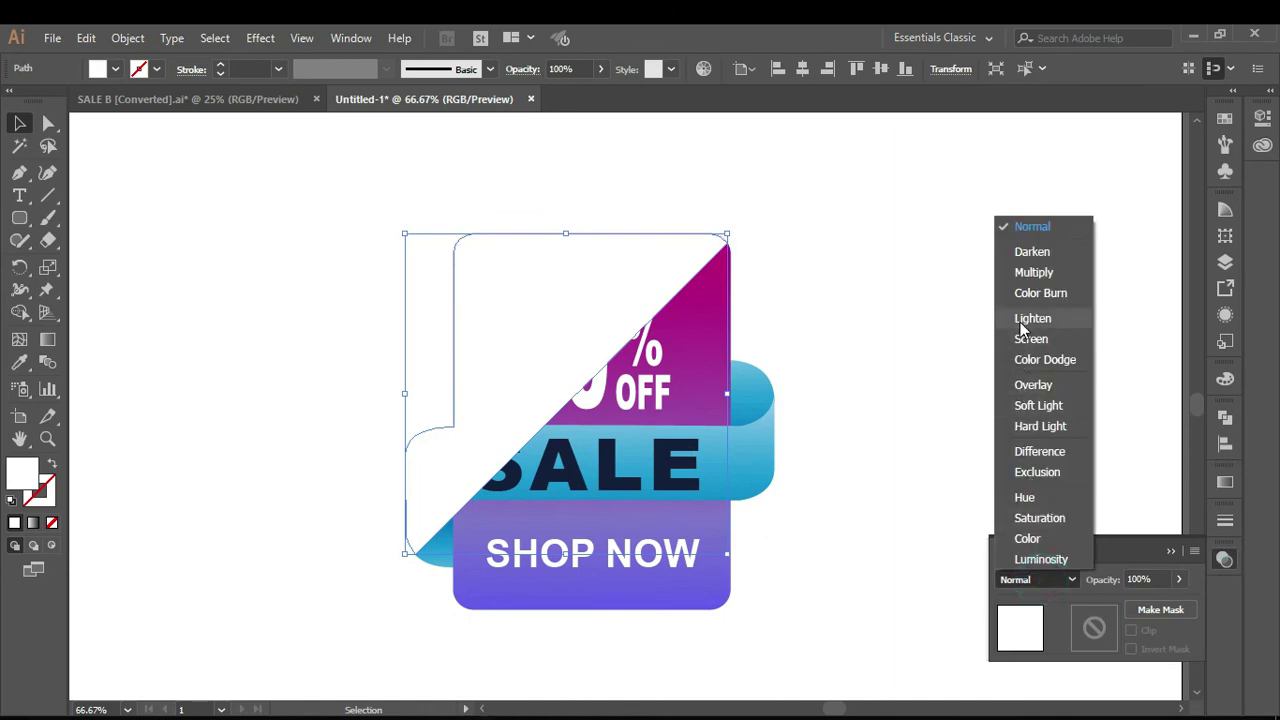
left_click(1034, 272)
left_click(1053, 580)
left_click(1032, 381)
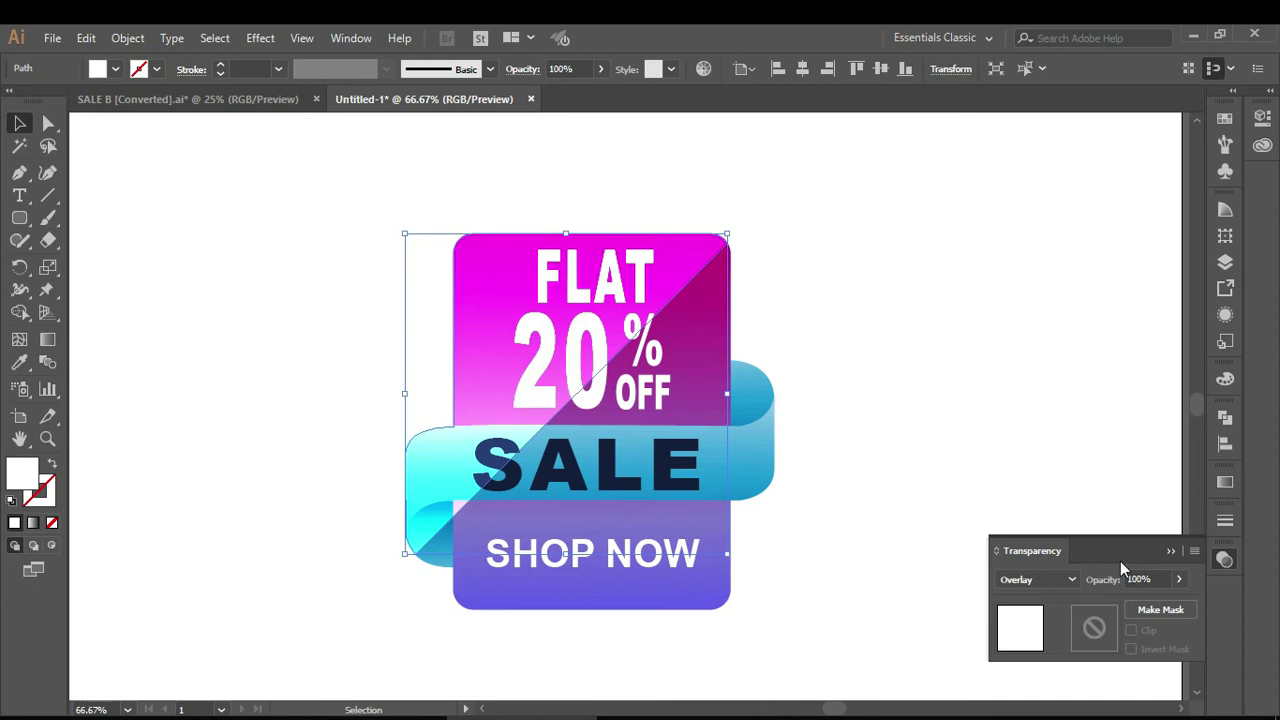
left_click(1050, 580)
left_click(1052, 227)
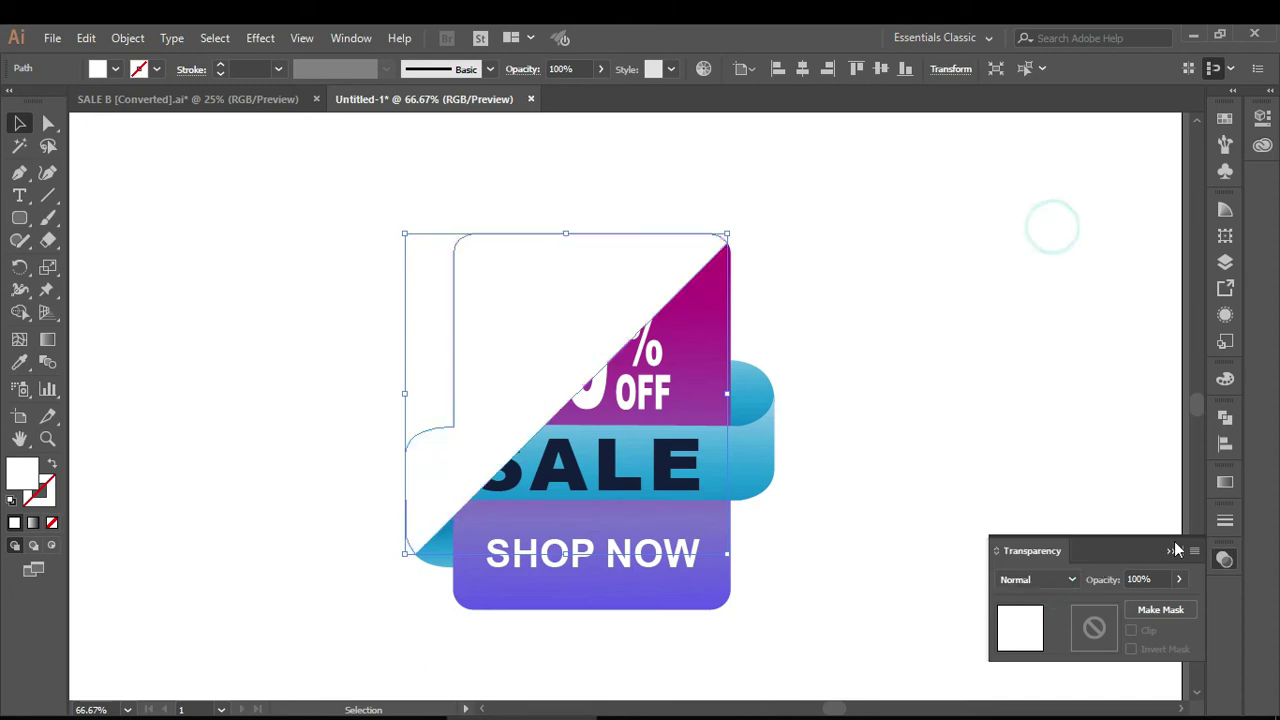
left_click(1176, 576)
left_click_drag(1176, 604, 1121, 606)
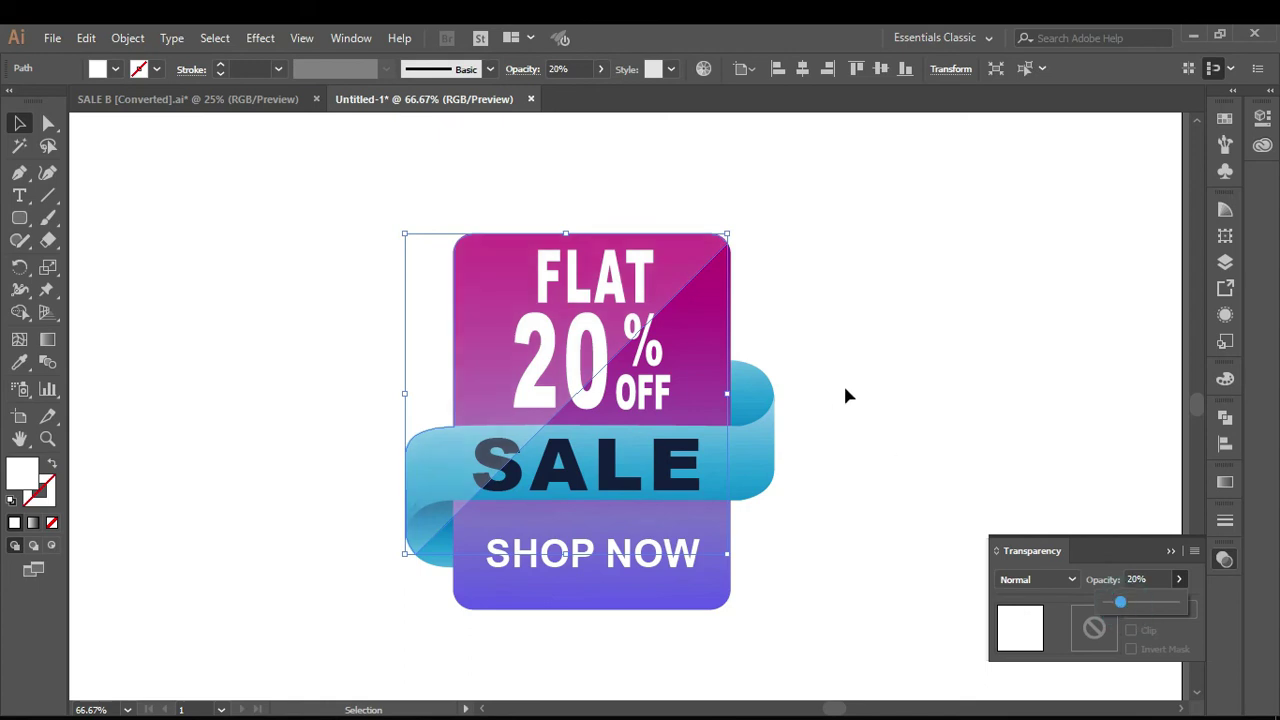
Close the Transparency panel and shift the whole badge slightly left on the artboard
left_click(849, 335)
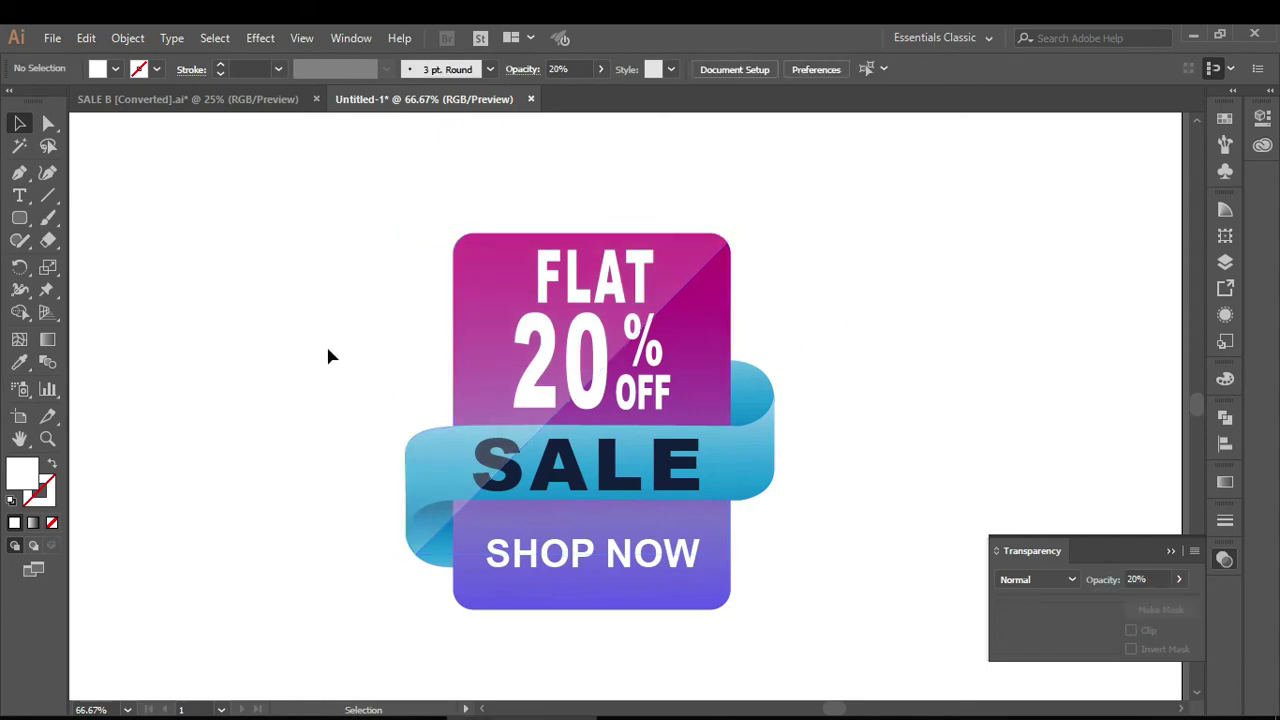
scroll(340, 335, "down", 1)
left_click_drag(672, 467, 787, 508)
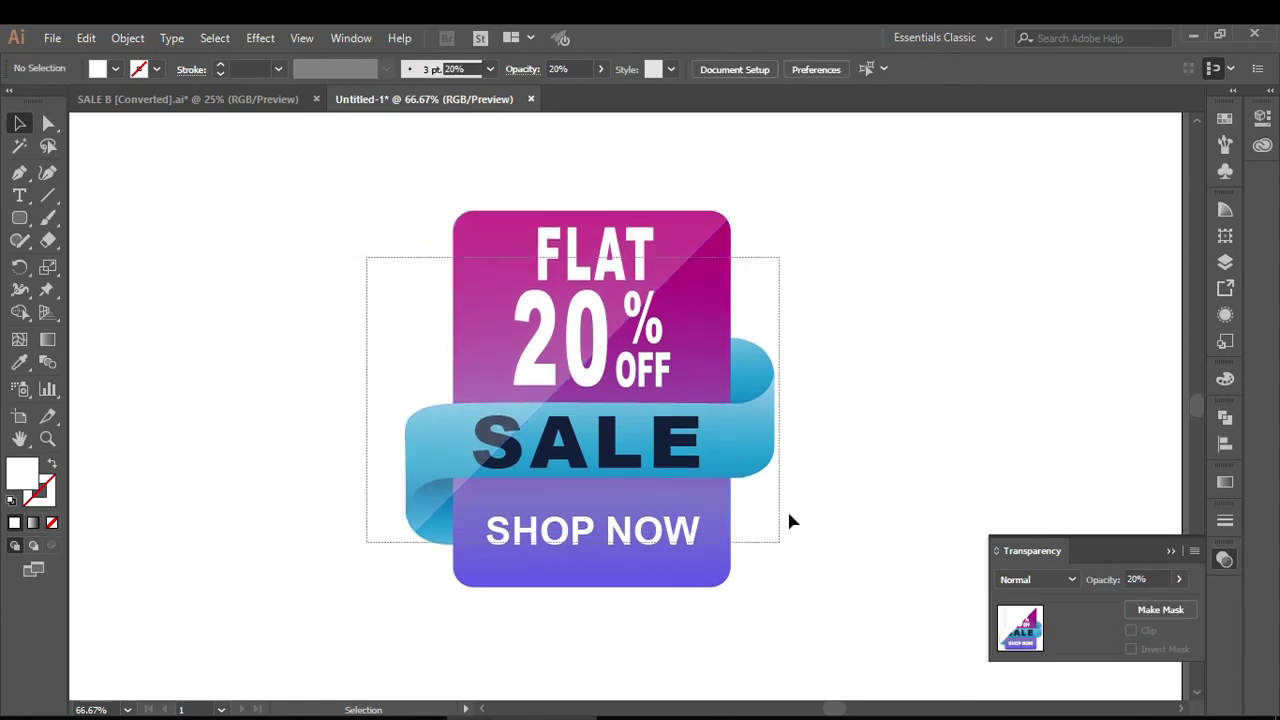
left_click(1177, 554)
left_click(978, 458)
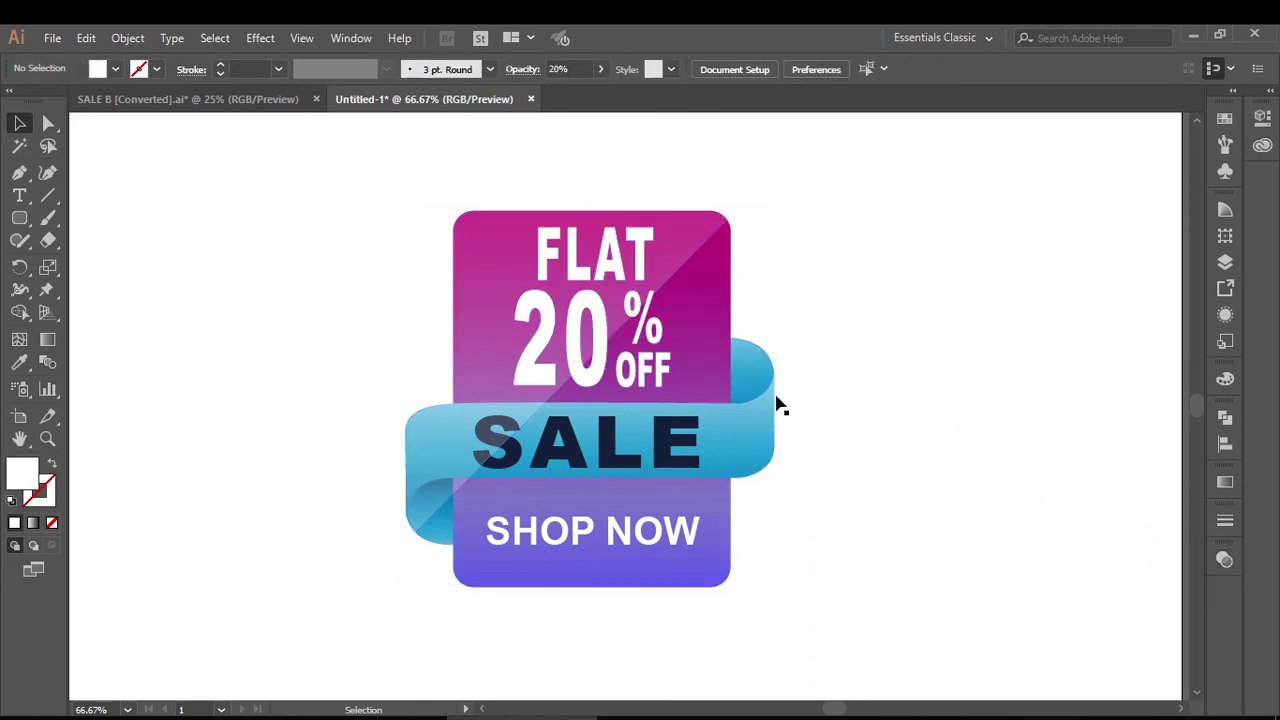
scroll(775, 402, "down", 1)
left_click_drag(446, 234, 871, 597)
left_click_drag(677, 437, 654, 443)
left_click(871, 400)
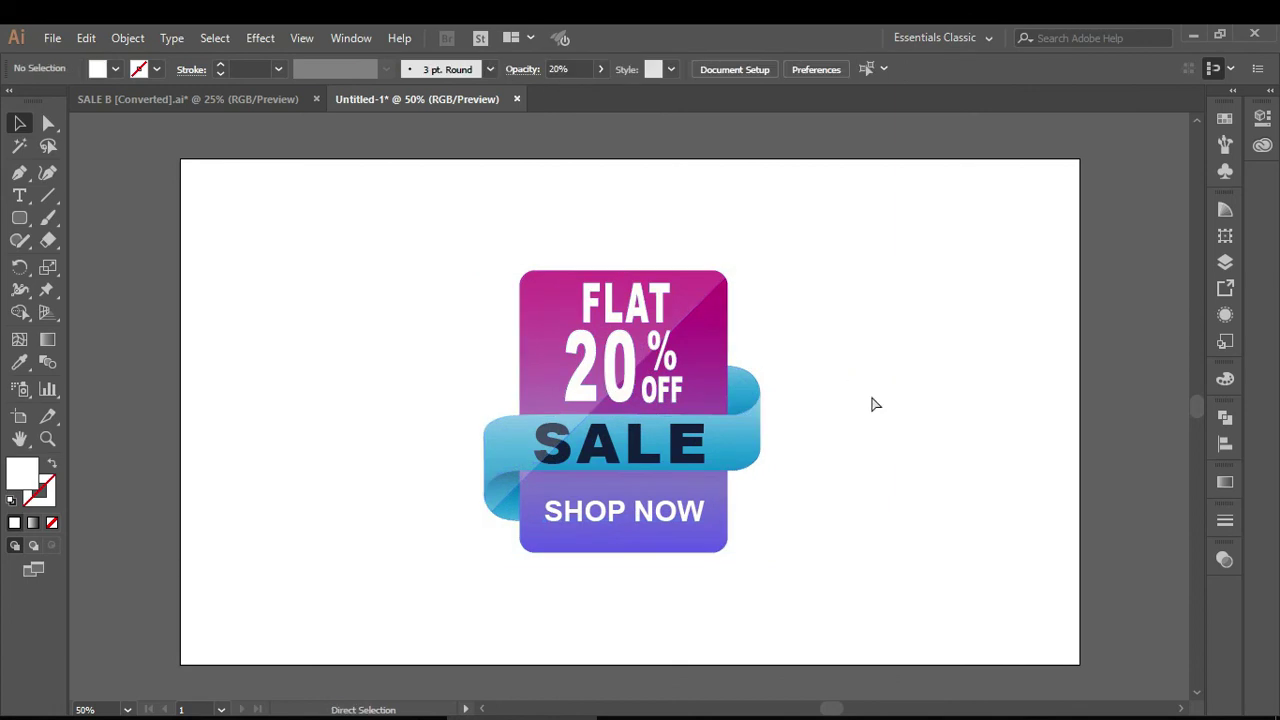
Select and deselect the badge artwork to inspect it, leaving nothing selected
left_click_drag(423, 240, 826, 551)
left_click(857, 520)
left_click_drag(419, 248, 800, 590)
left_click(831, 403)
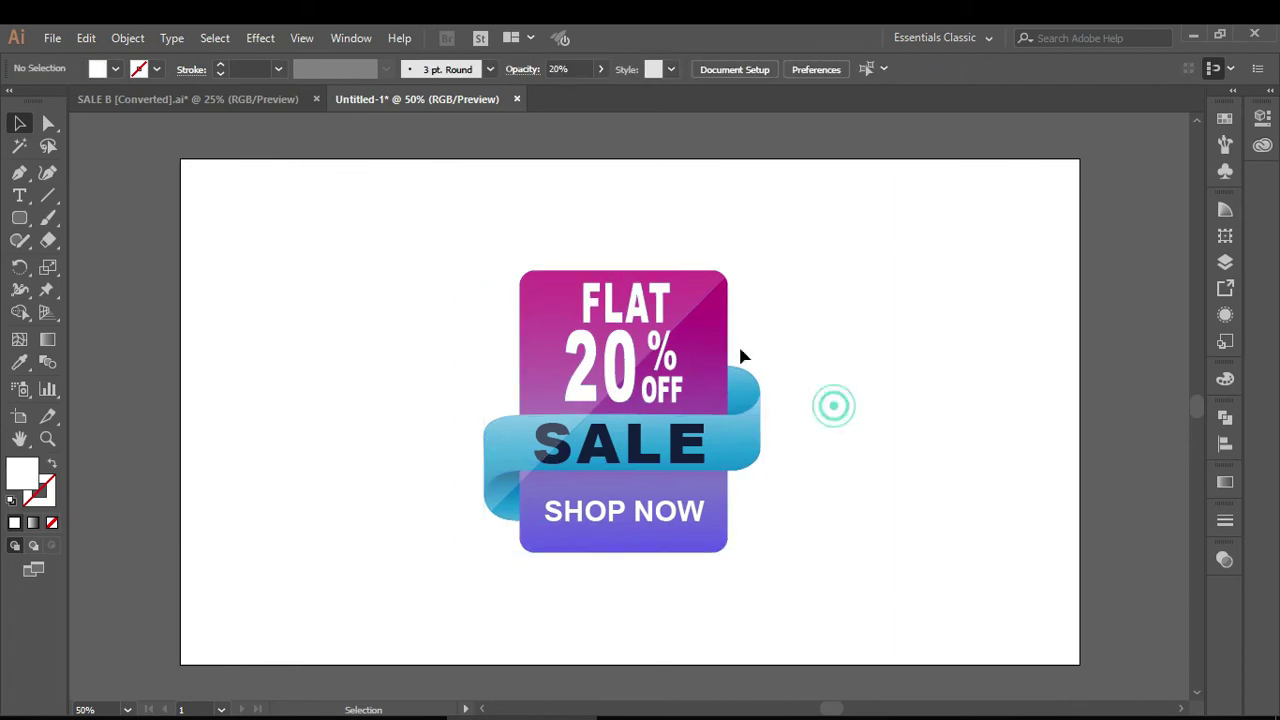
left_click(660, 308)
left_click(763, 271)
Draw a thin 10 × 342 px white rectangle with the Rectangle tool
left_click(21, 226)
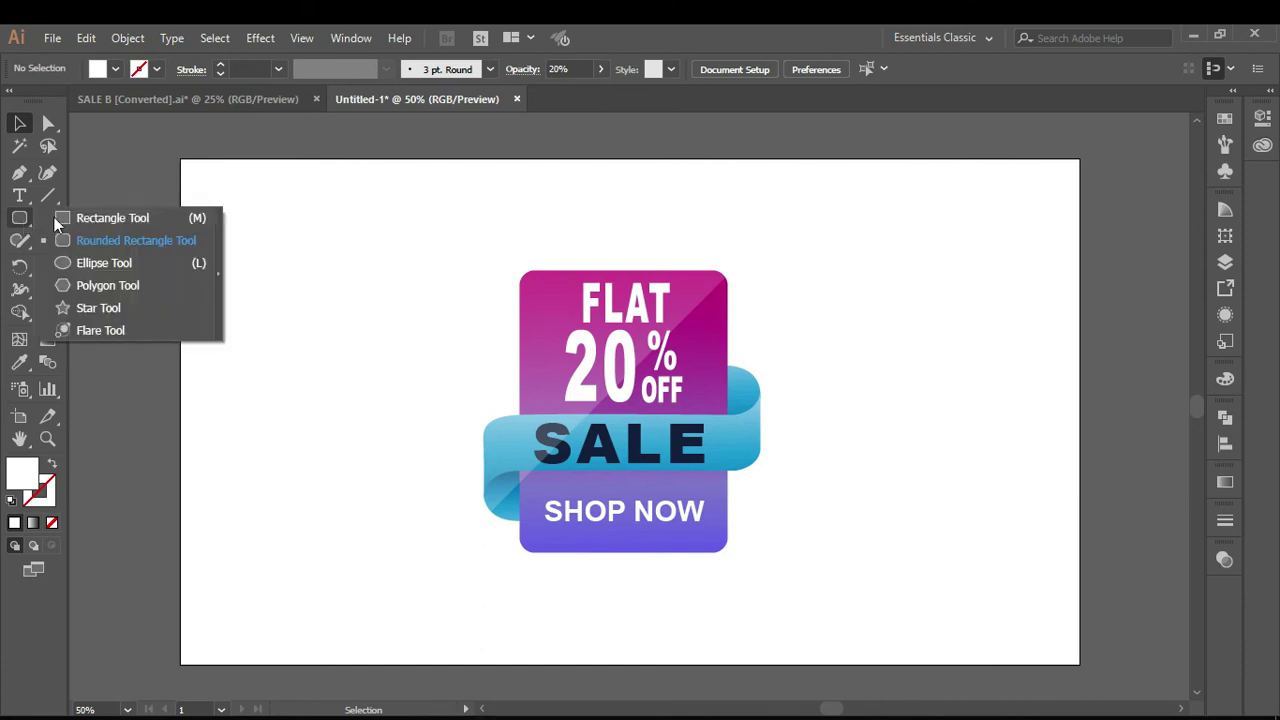
left_click(97, 213)
mouse_move(228, 214)
left_mouse_down()
mouse_move(241, 293)
mouse_move(231, 375)
left_mouse_up()
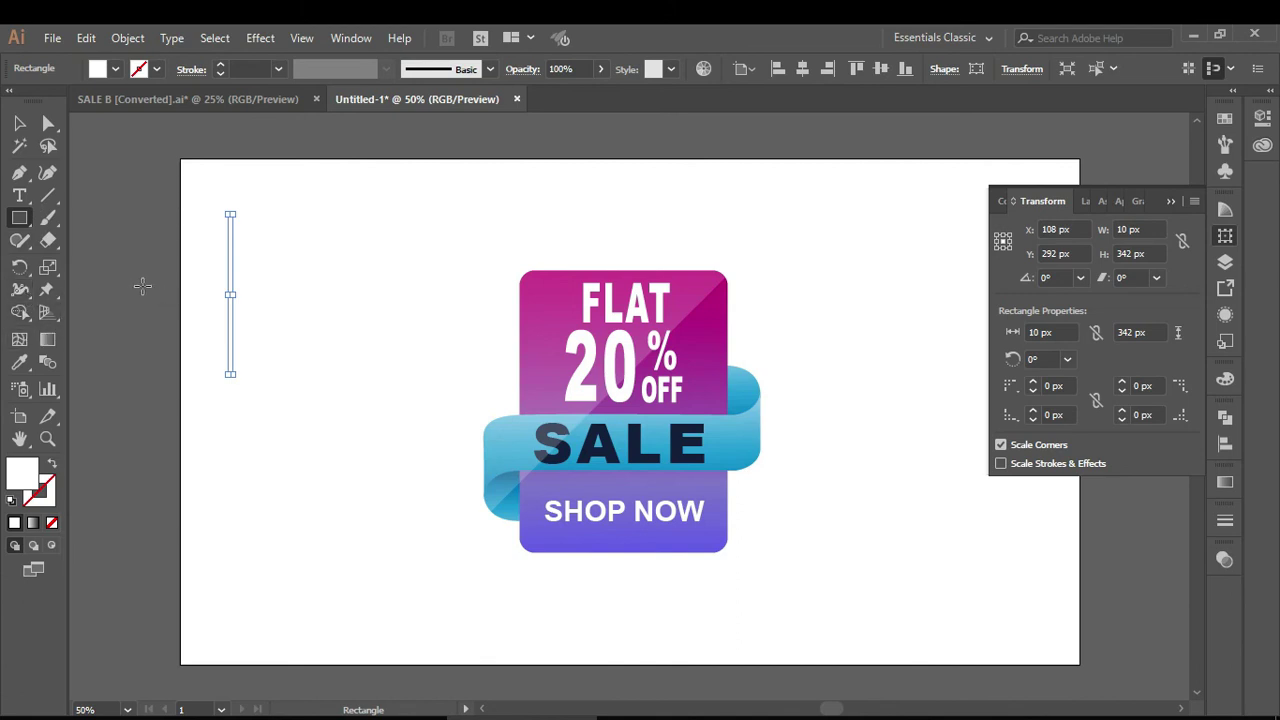
left_click(142, 286)
left_click(130, 156)
left_click(20, 124)
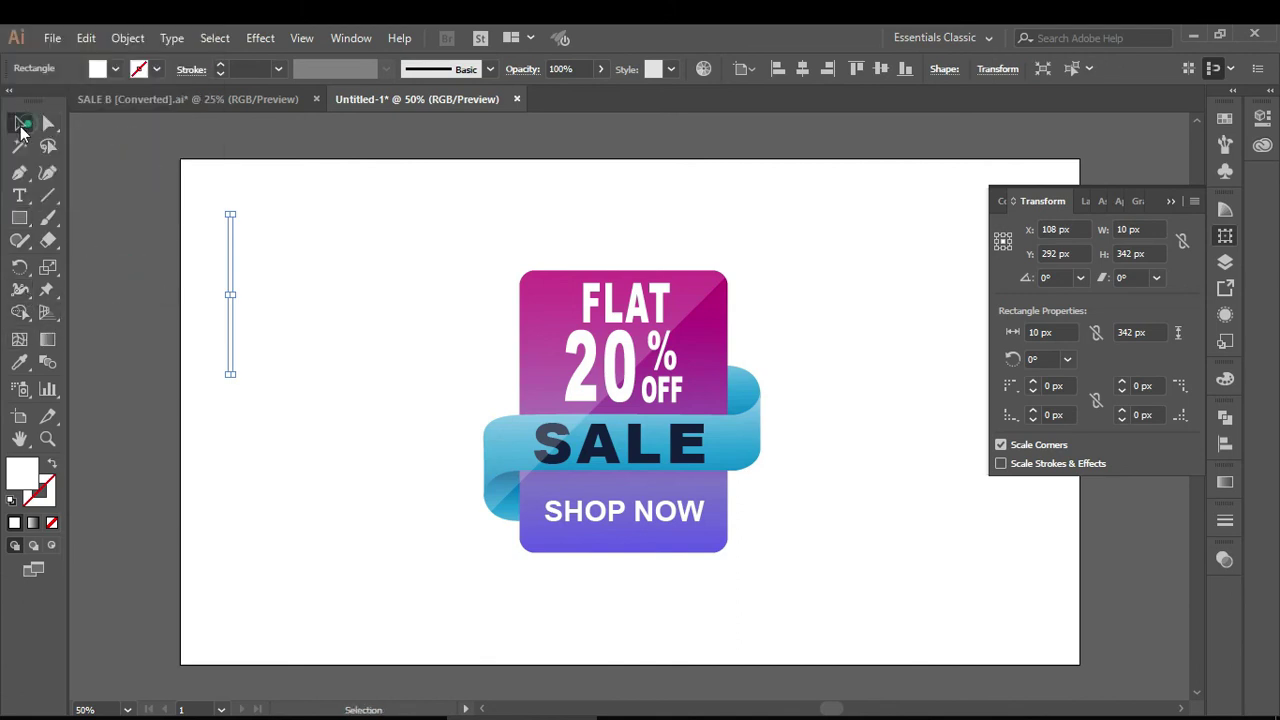
left_click(120, 234)
left_click(229, 292)
Move the bar above the artboard and Alt-drag a copy just to its right
left_click_drag(229, 297, 240, 300)
left_click(183, 270)
scroll(222, 314, "up", 1)
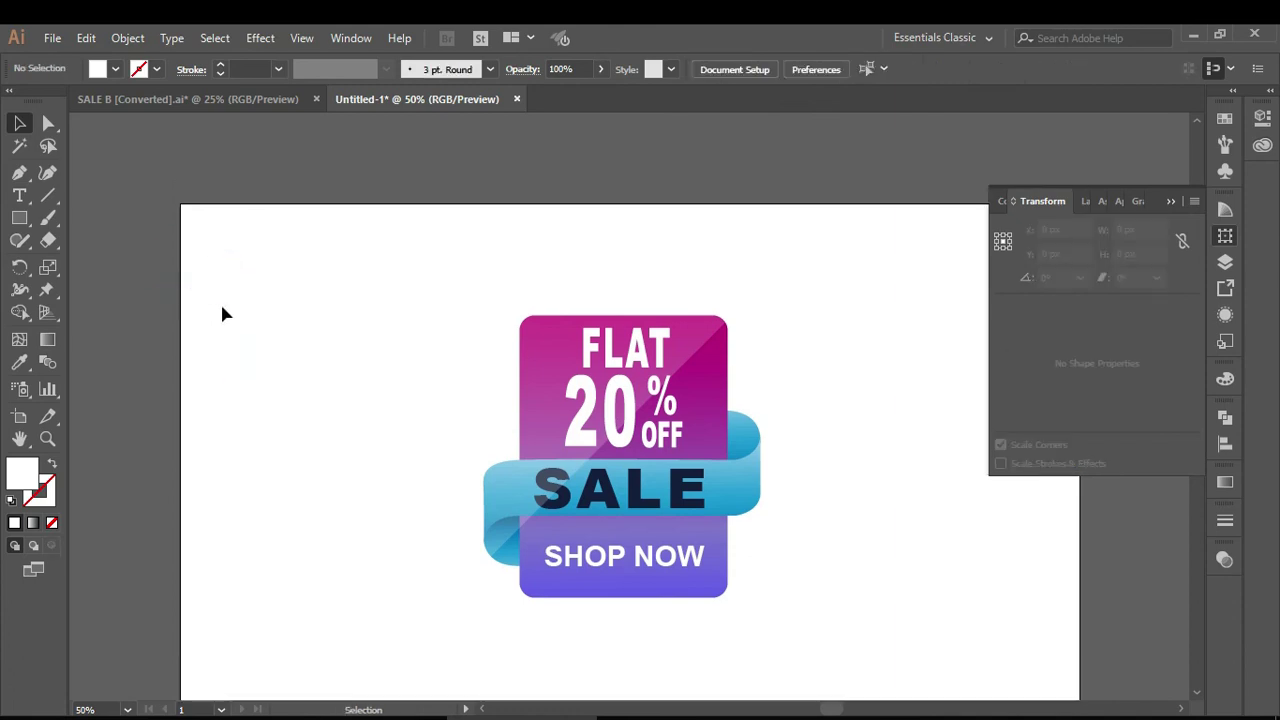
left_click(230, 357)
left_click_drag(229, 350, 257, 207)
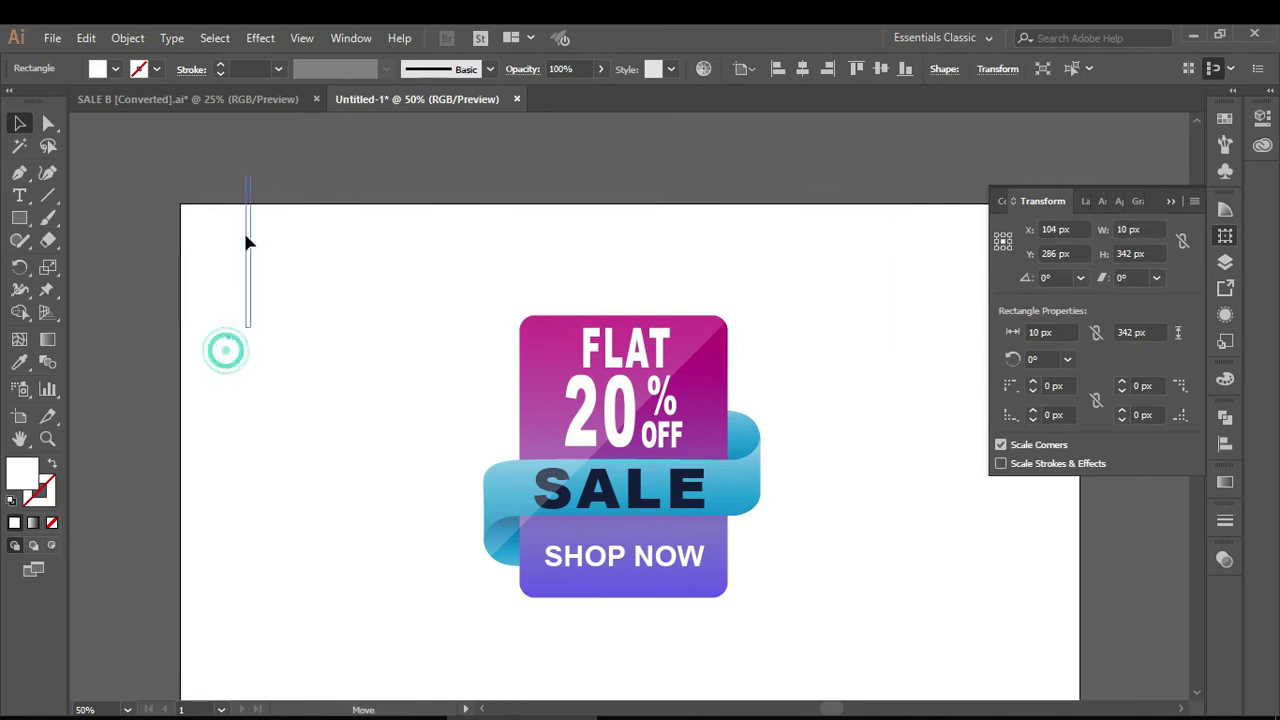
scroll(258, 230, "up", 4)
scroll(260, 257, "up", 2)
mouse_move(265, 418)
left_mouse_down()
mouse_move(302, 248)
mouse_move(311, 272)
left_mouse_up()
left_click(310, 270)
Repeat the duplicate with Ctrl+D, stretch the bars taller, top-align them, and move them above the artboard
key("ctrl+d")
key("ctrl+d")
key("ctrl+d")
key("ctrl+d")
key("ctrl+d")
key("ctrl+d")
key("ctrl+d")
key("ctrl+d")
key("ctrl+d")
left_click_drag(224, 214, 509, 371)
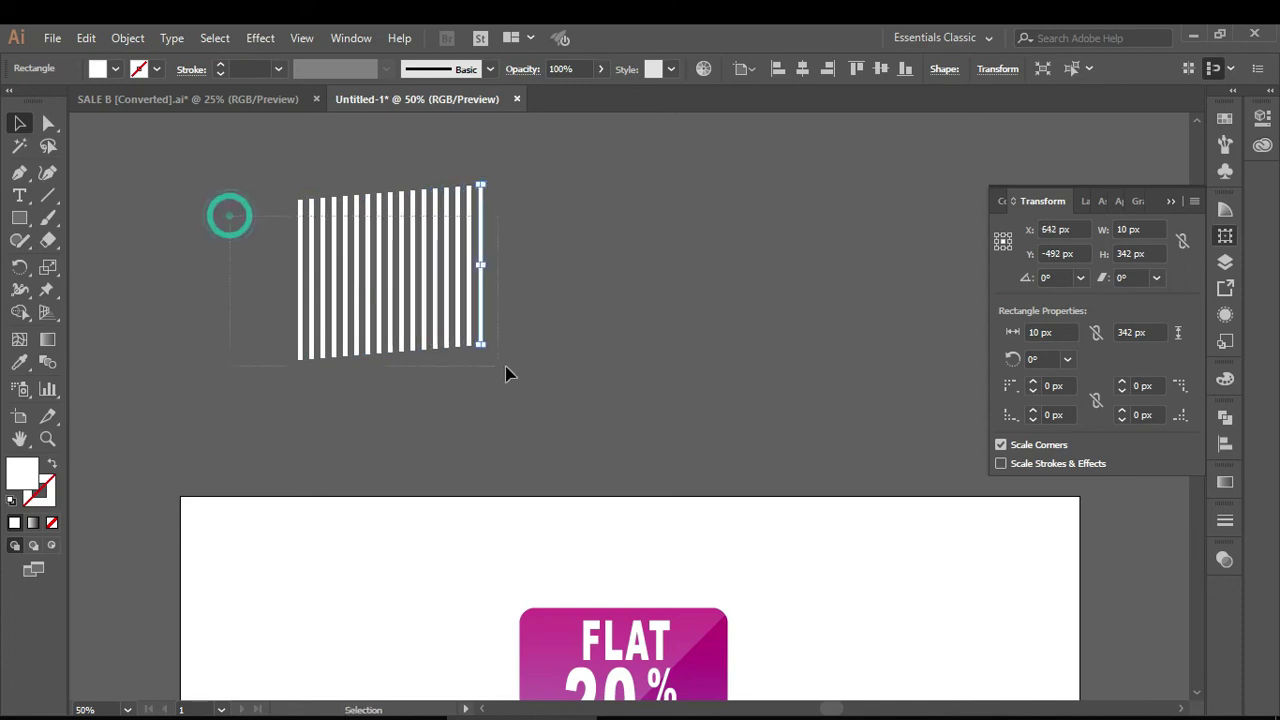
left_click_drag(396, 362, 396, 388)
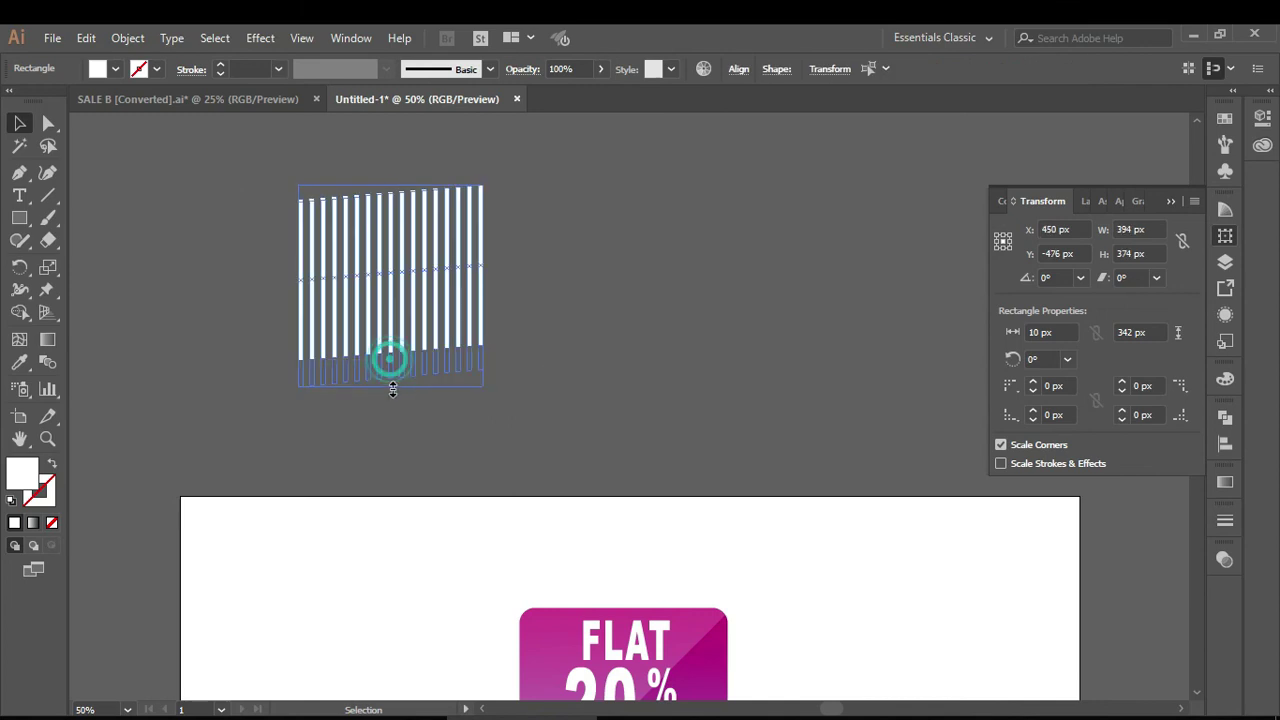
left_click(566, 338)
left_click_drag(258, 217, 642, 412)
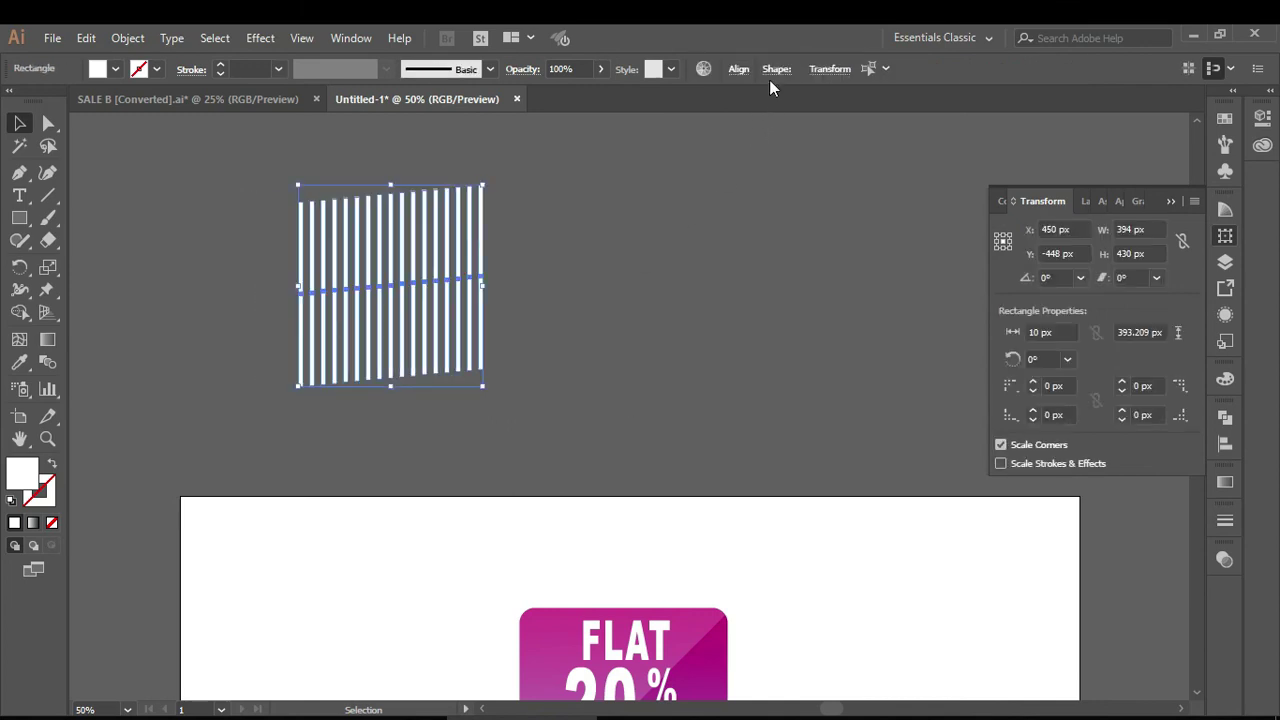
left_click(739, 70)
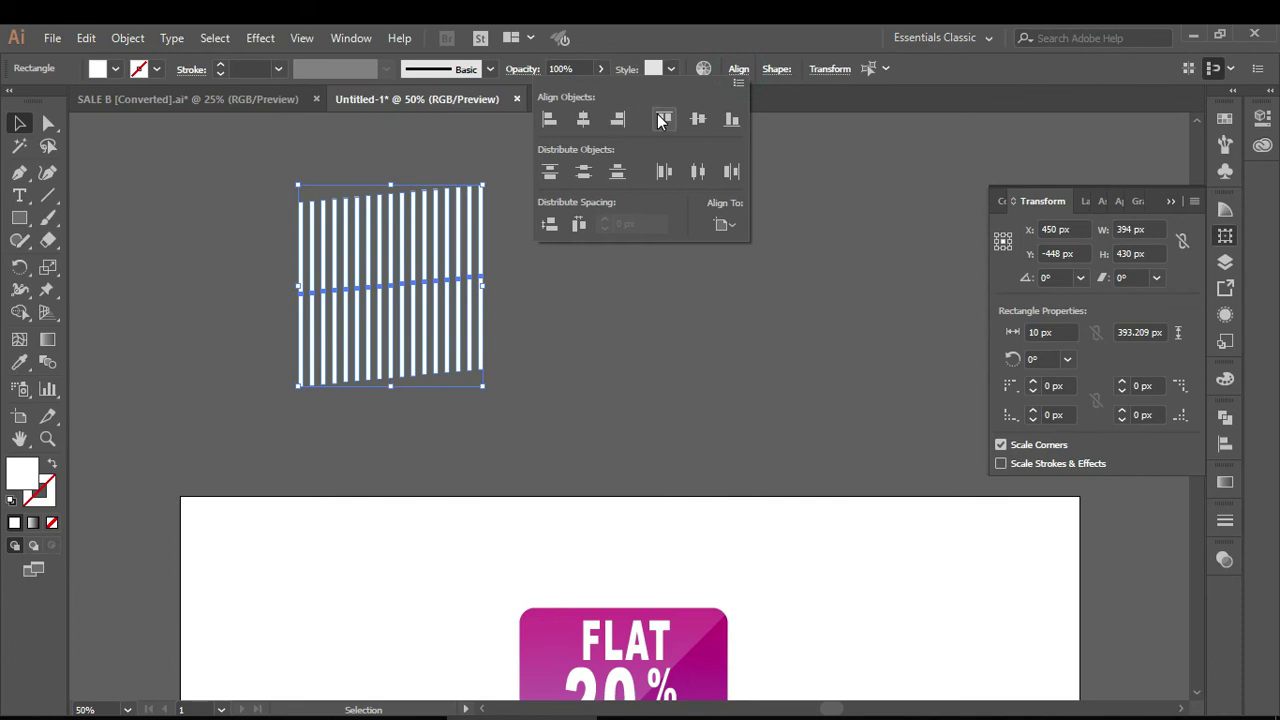
left_click(662, 119)
left_click(425, 560)
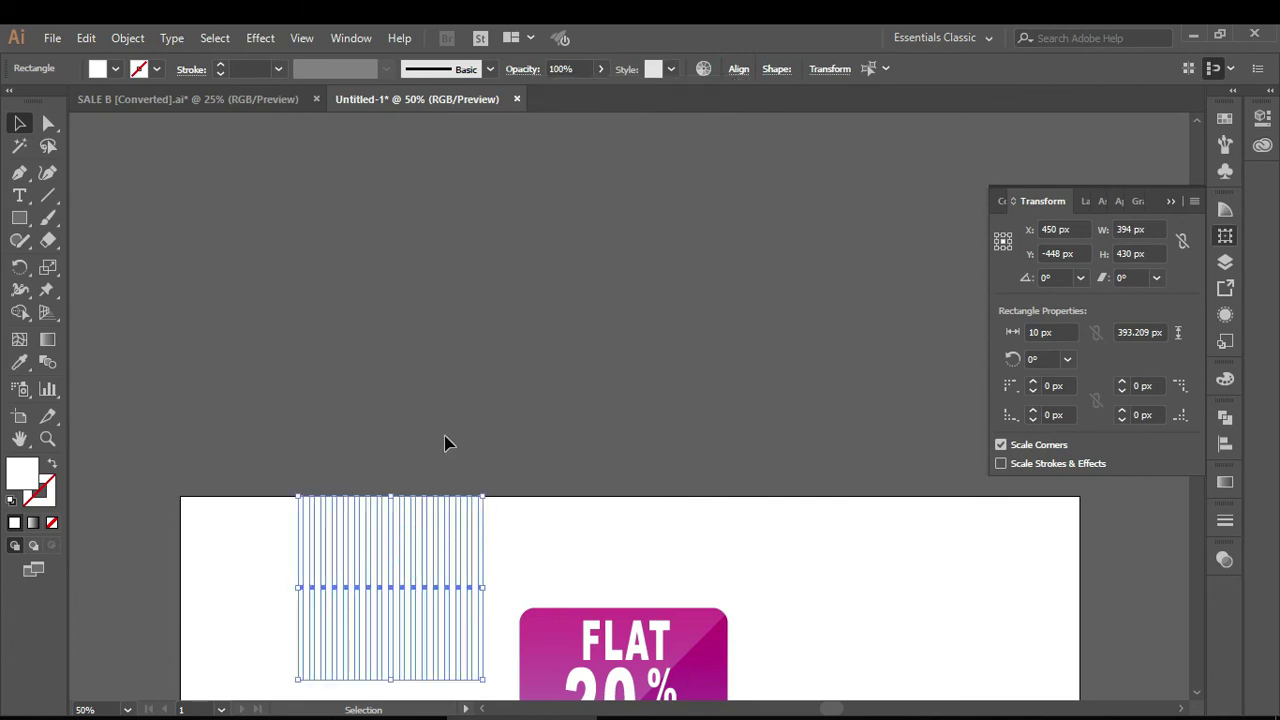
left_click_drag(357, 557, 415, 250)
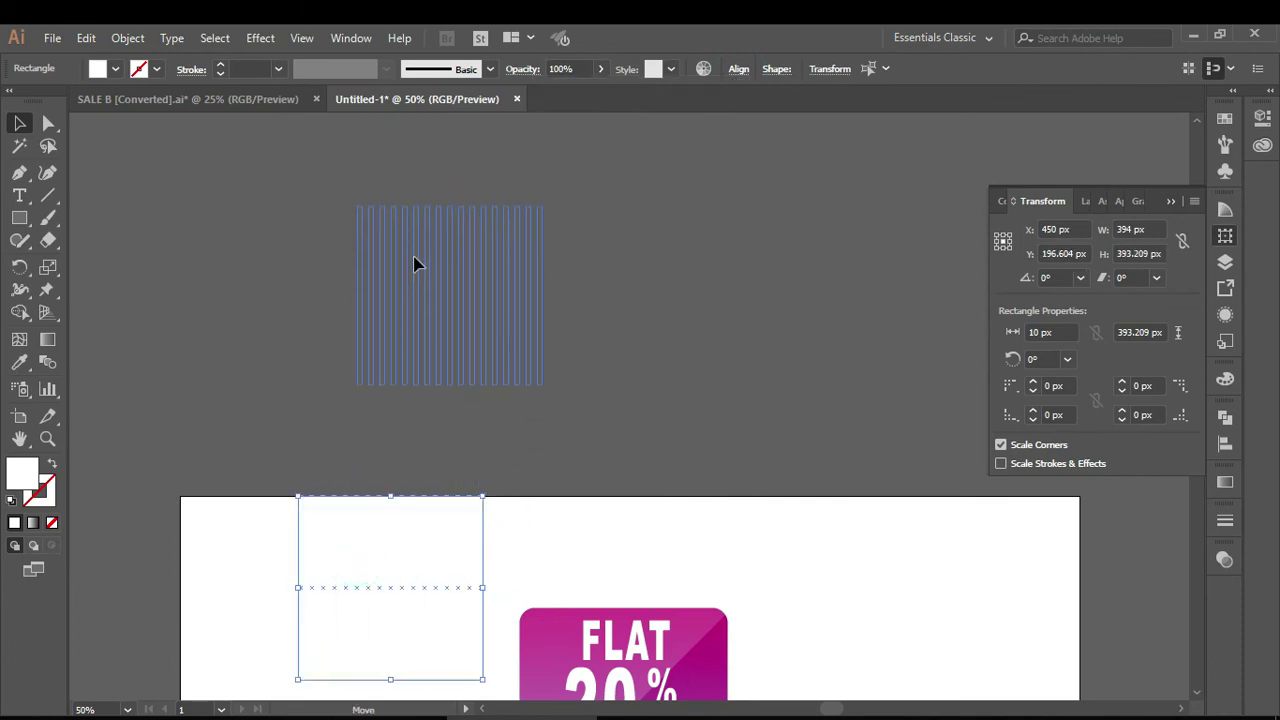
Draw a 320 px white circle over the bars and select it with them
left_click_drag(19, 218, 89, 263)
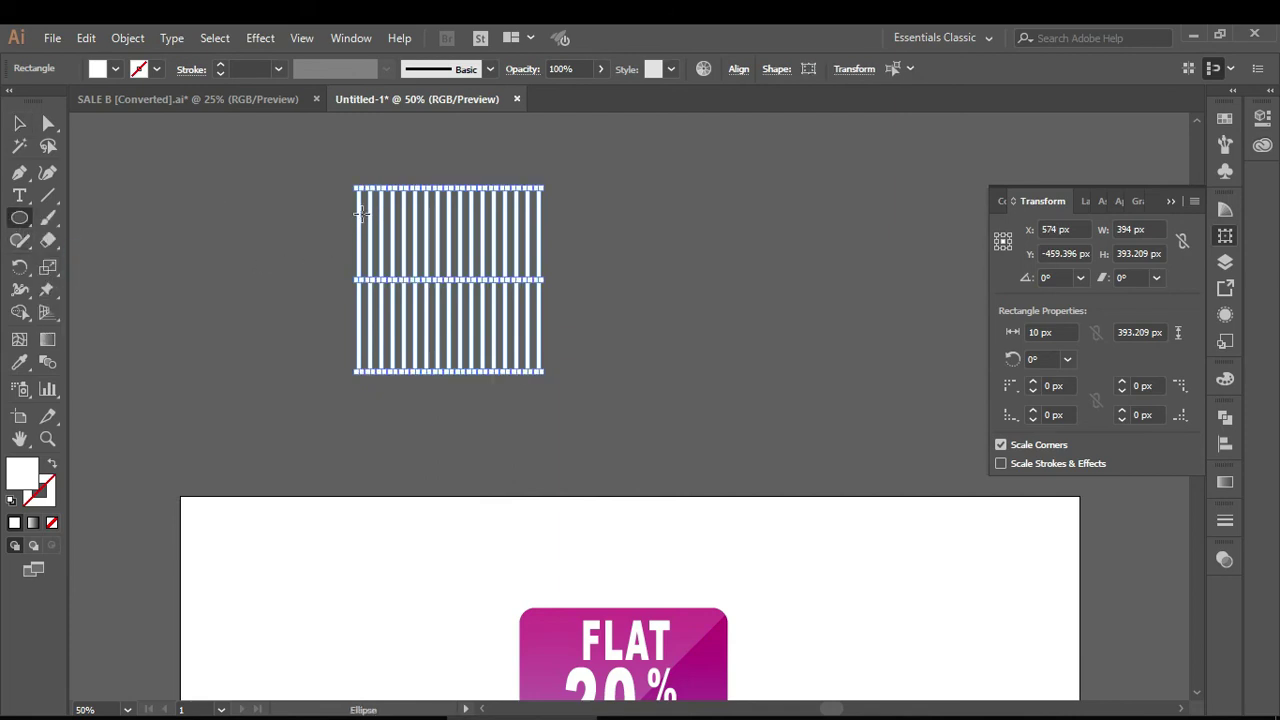
left_click_drag(362, 213, 510, 363)
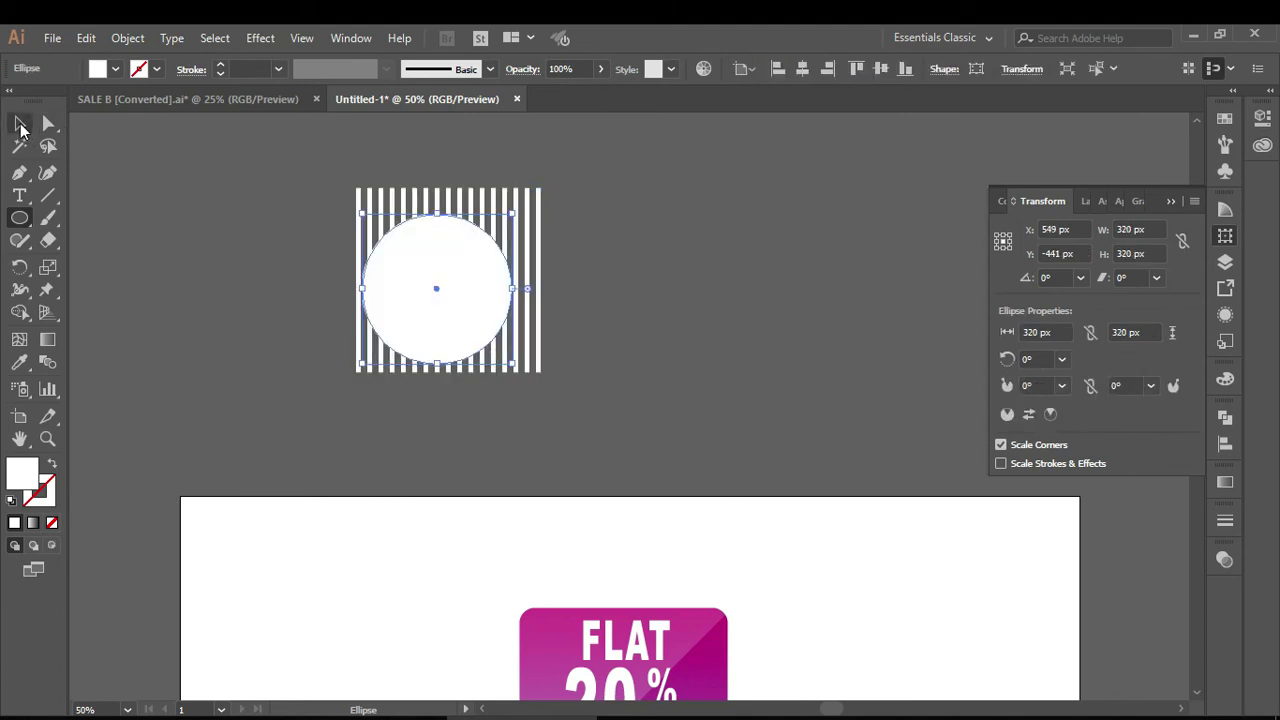
left_click(19, 122)
left_click_drag(243, 208, 590, 400)
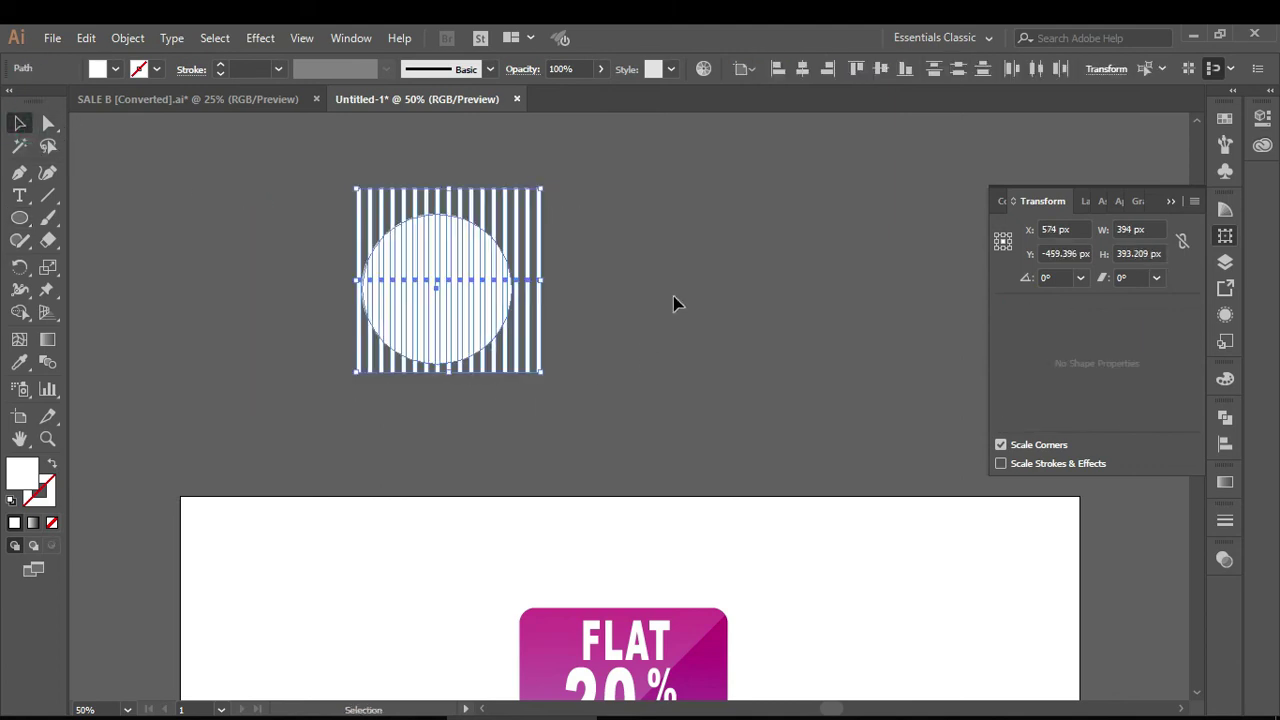
Clip the bars to the circle with a clipping mask and shrink it to 250 px
right_click(640, 239)
left_click(727, 414)
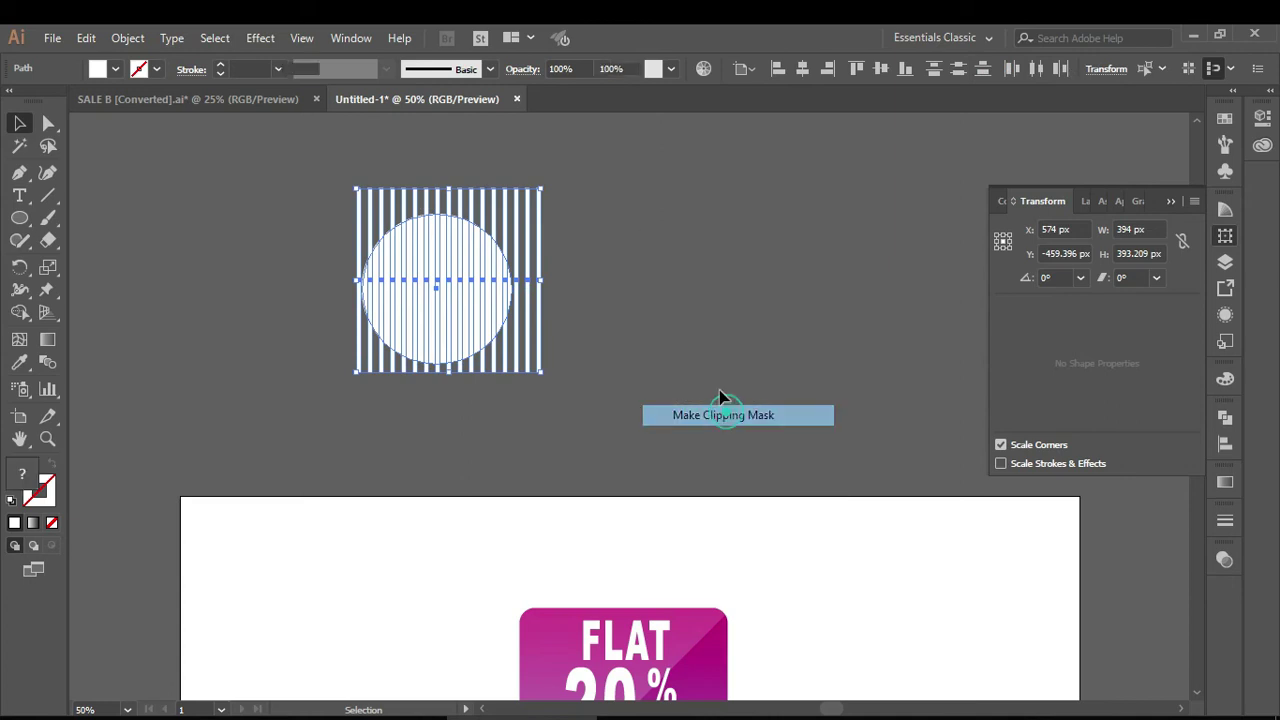
left_click(672, 320)
left_click(510, 270)
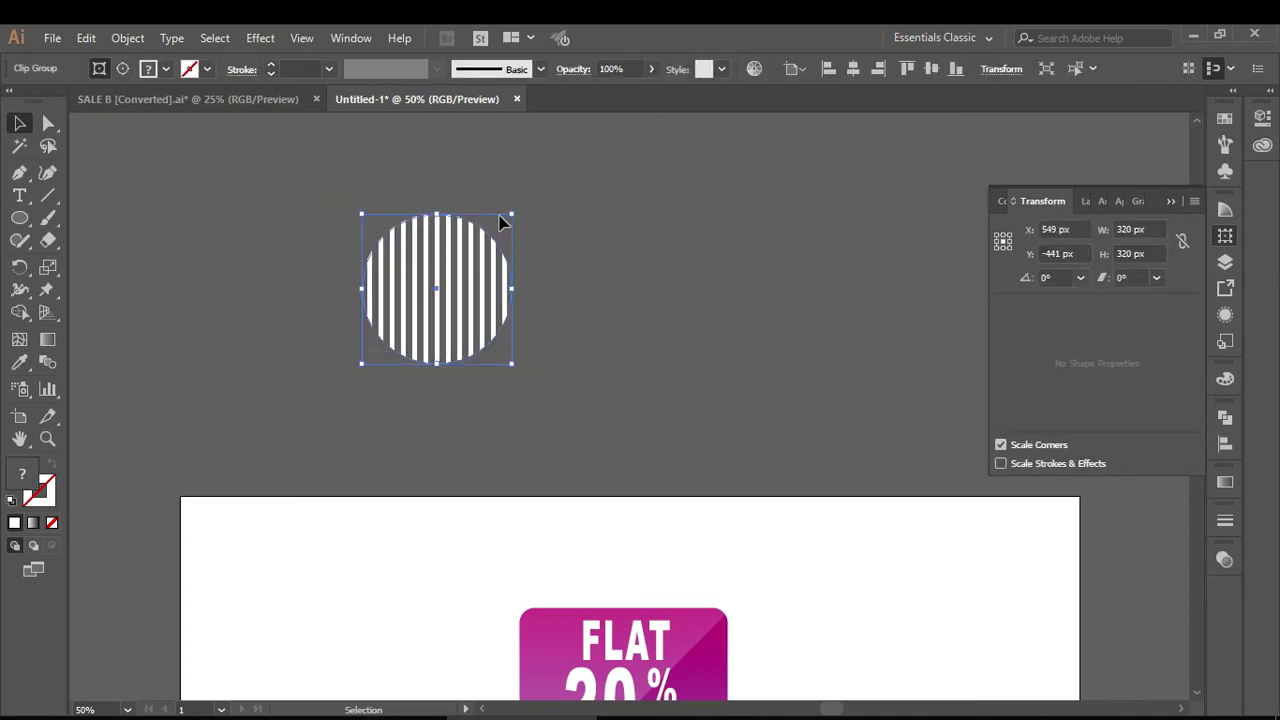
left_click_drag(514, 214, 481, 247)
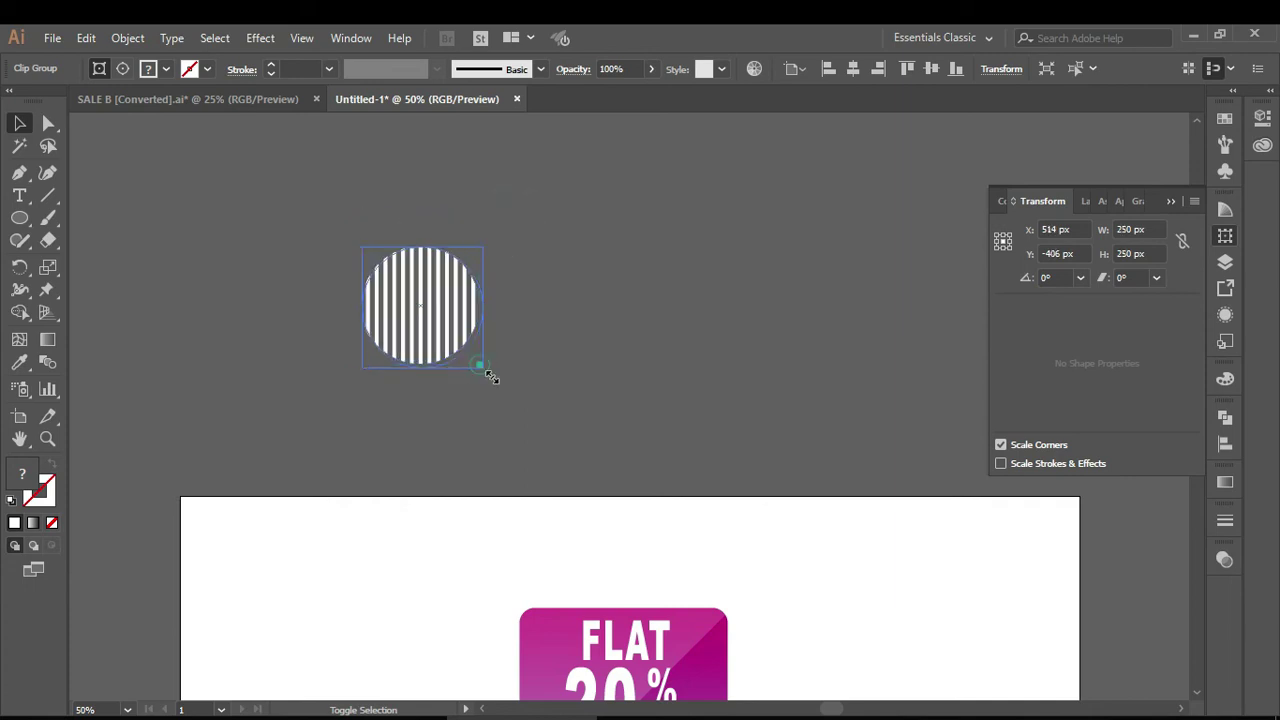
left_click_drag(478, 368, 503, 392)
left_click(572, 340)
scroll(369, 262, "down", 1)
Place a second striped circle beside the first and group the two with Ctrl+G
mouse_move(323, 240)
left_mouse_down()
mouse_move(515, 230)
mouse_move(577, 337)
mouse_move(615, 337)
mouse_move(628, 352)
mouse_move(638, 455)
left_mouse_up()
left_click(376, 238, "shift")
scroll(603, 380, "down", 1)
scroll(605, 360, "down", 3)
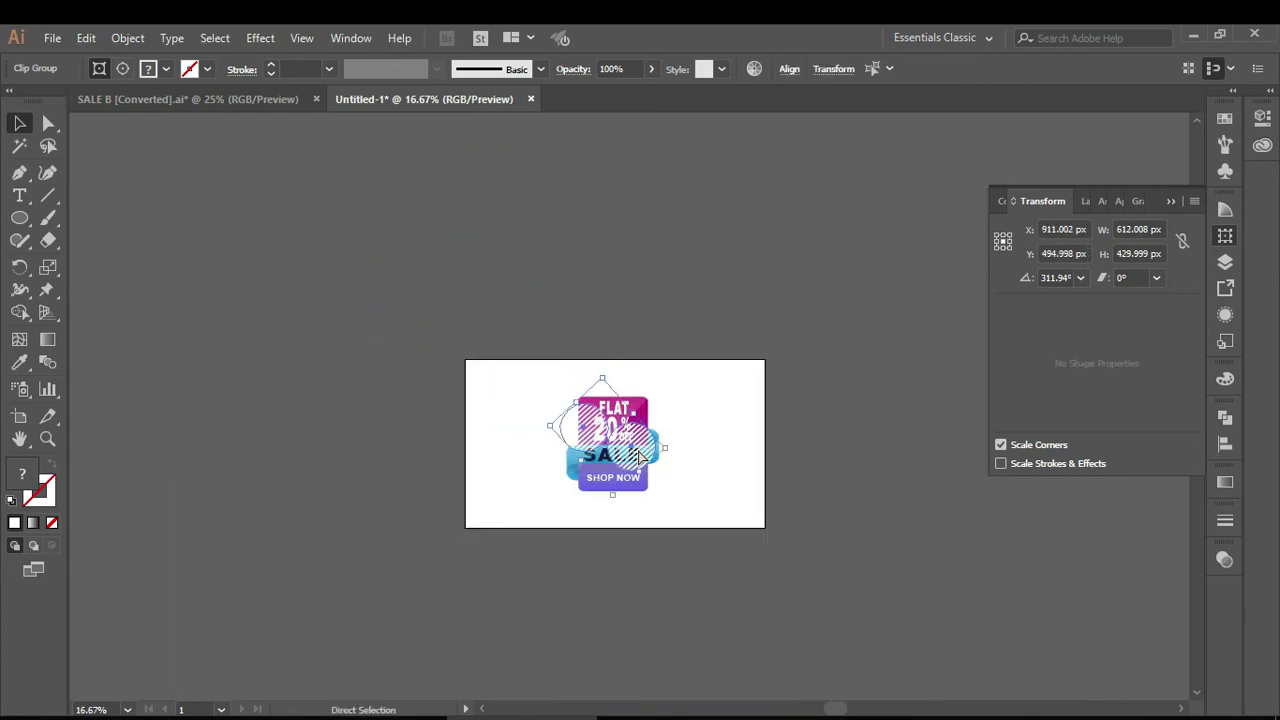
key("ctrl+g")
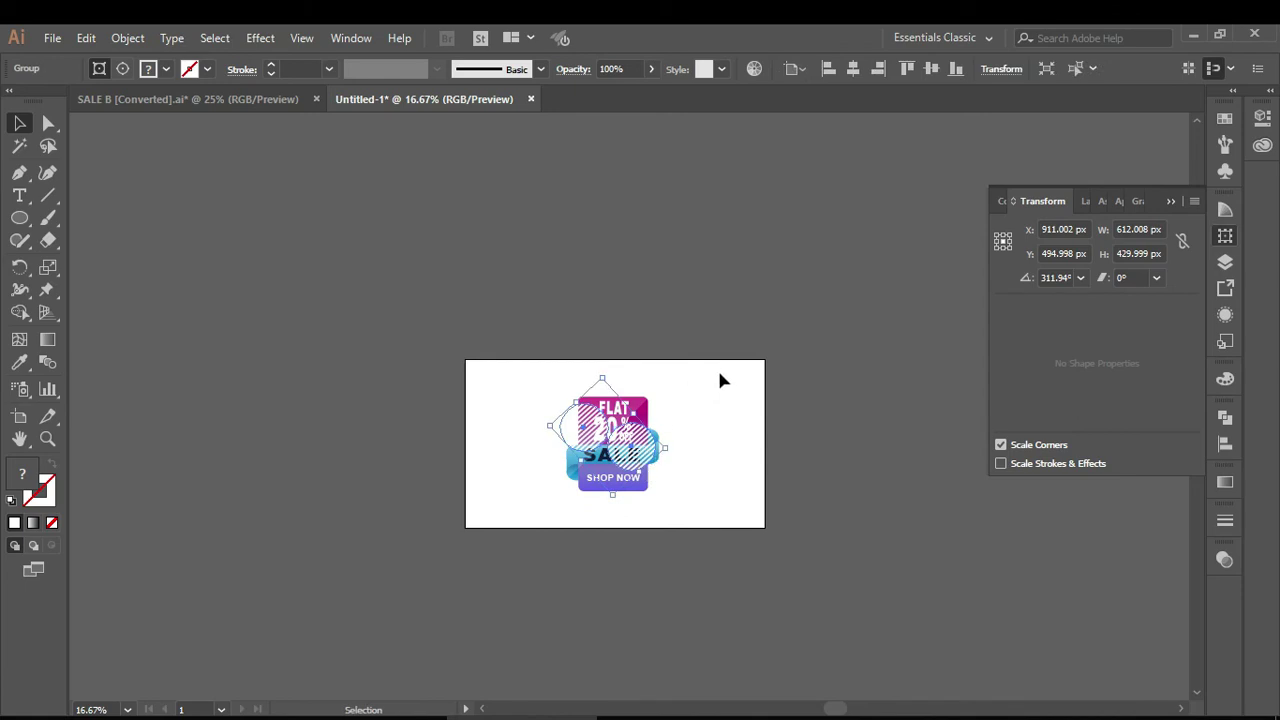
Send the striped circle group behind the SALE badge and stretch it wider
right_click(718, 370)
left_click(1030, 634)
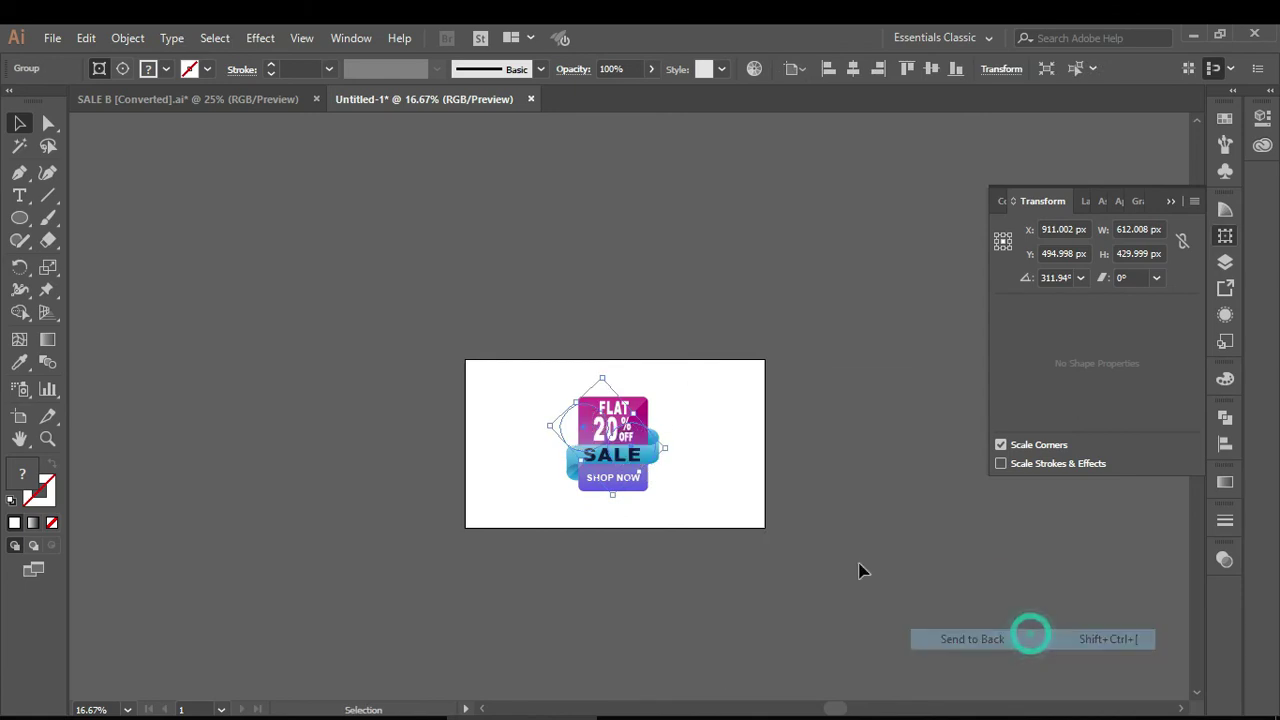
left_click_drag(668, 454, 700, 460)
scroll(679, 467, "up", 1)
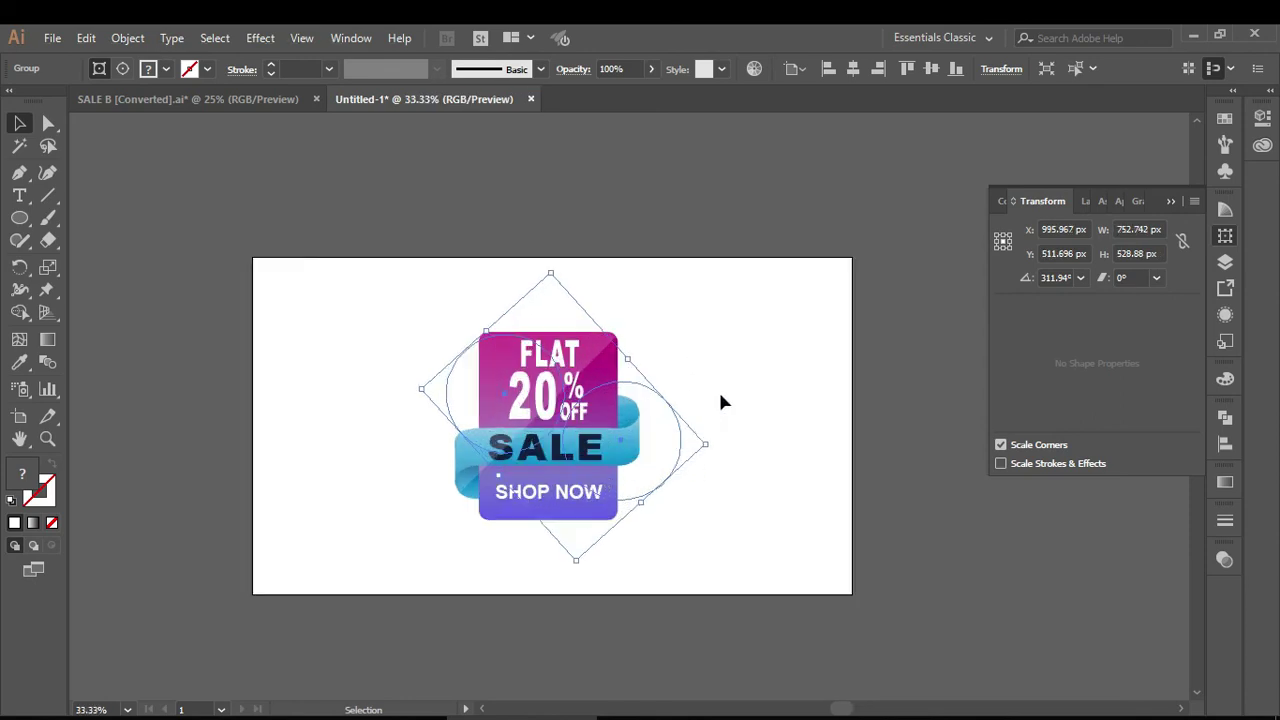
left_click(722, 382)
Draw a large rectangle over the badge and fill it with saturated yellow
left_click_drag(19, 224, 89, 217)
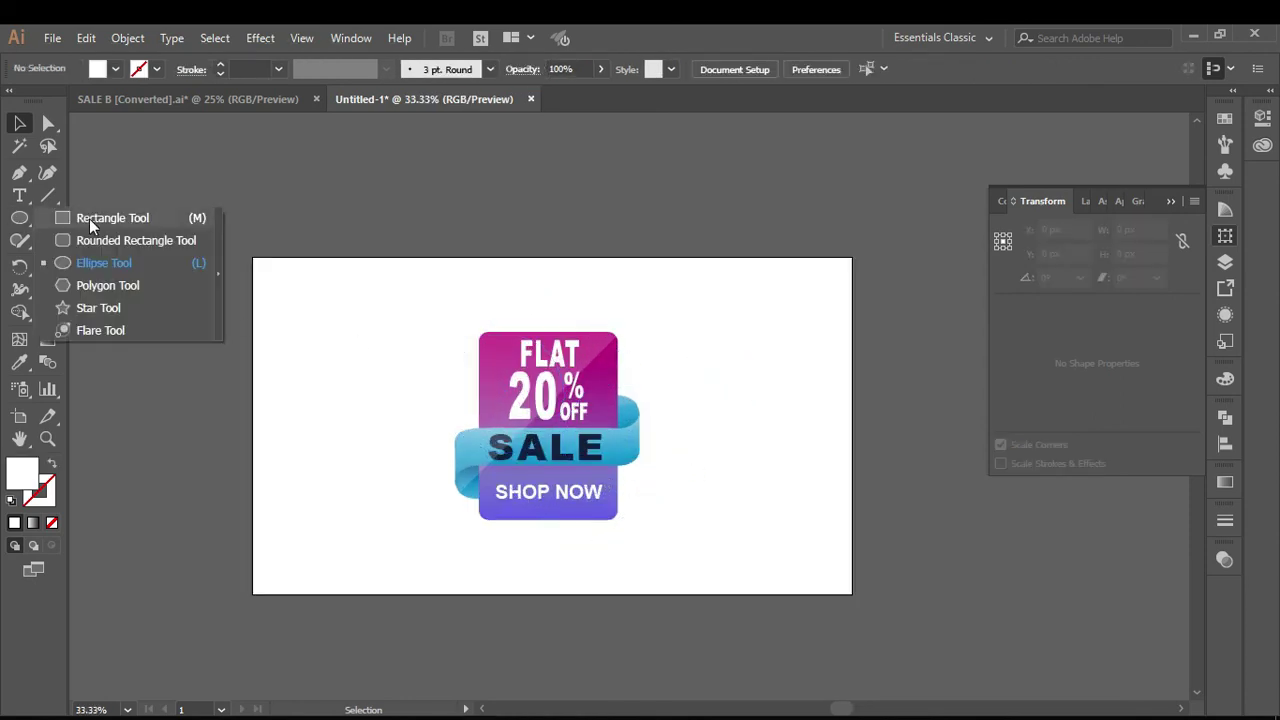
left_click_drag(418, 287, 674, 572)
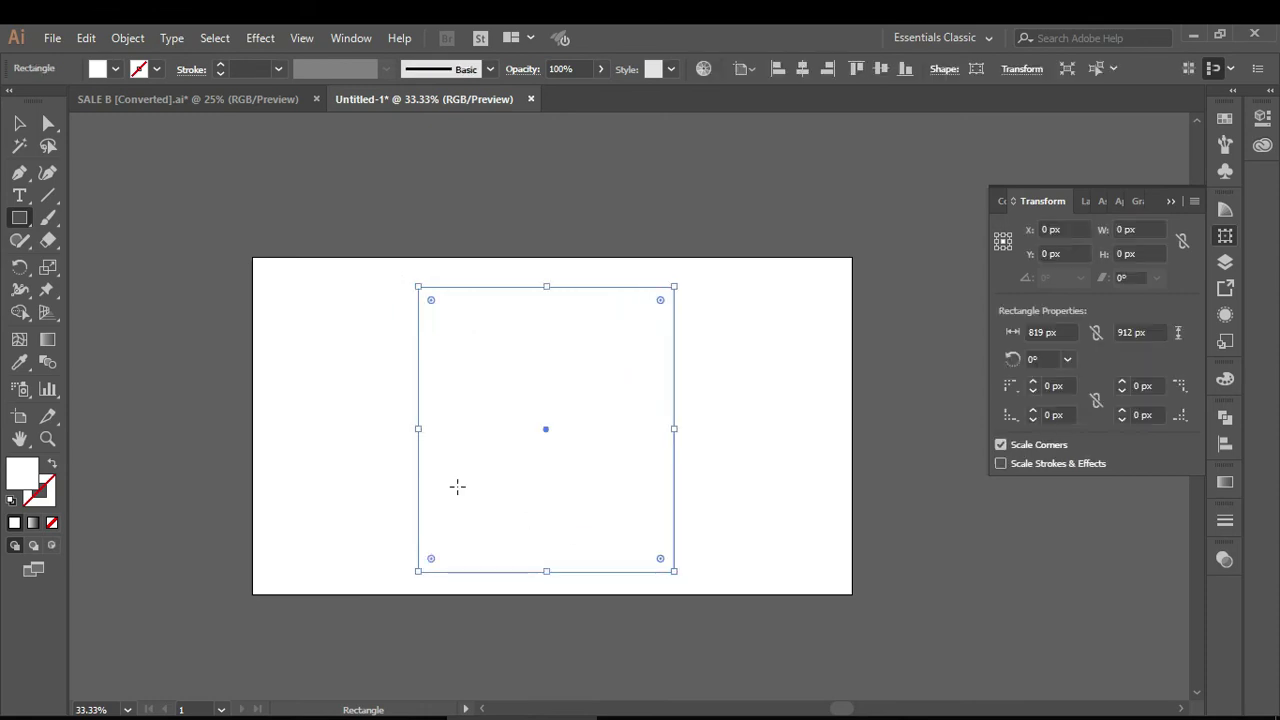
double_click(30, 482)
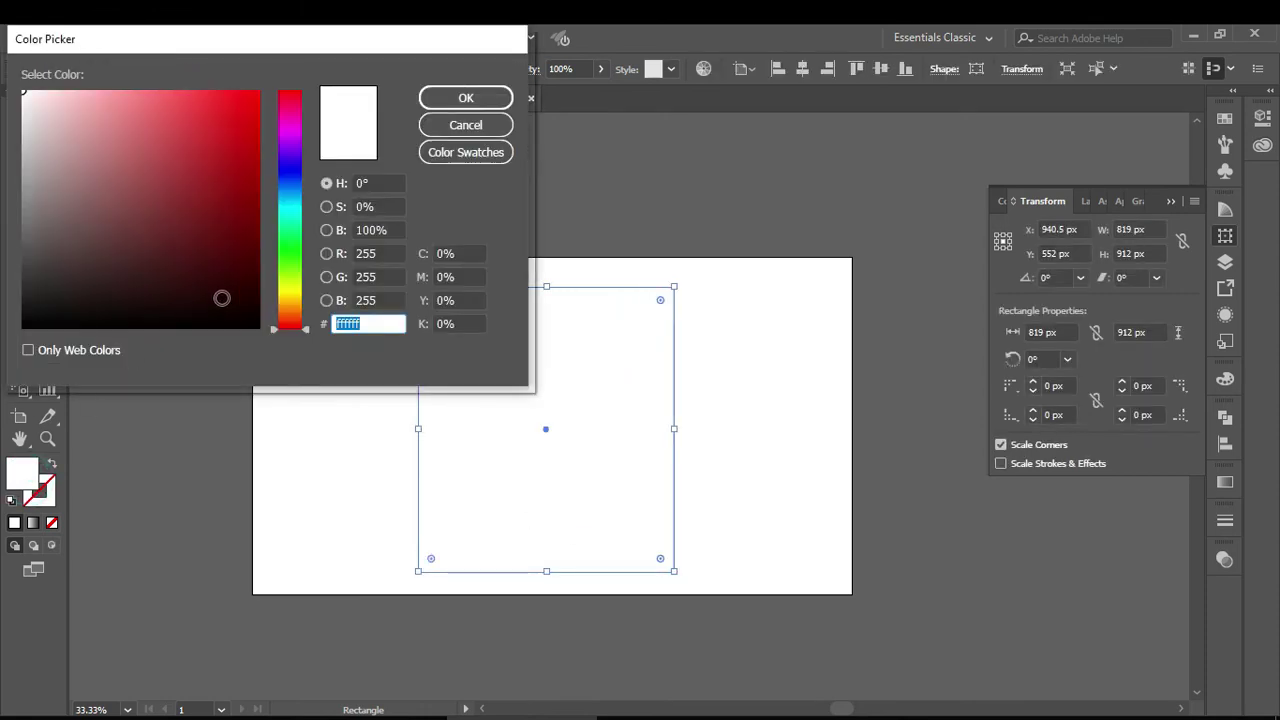
left_click(294, 287)
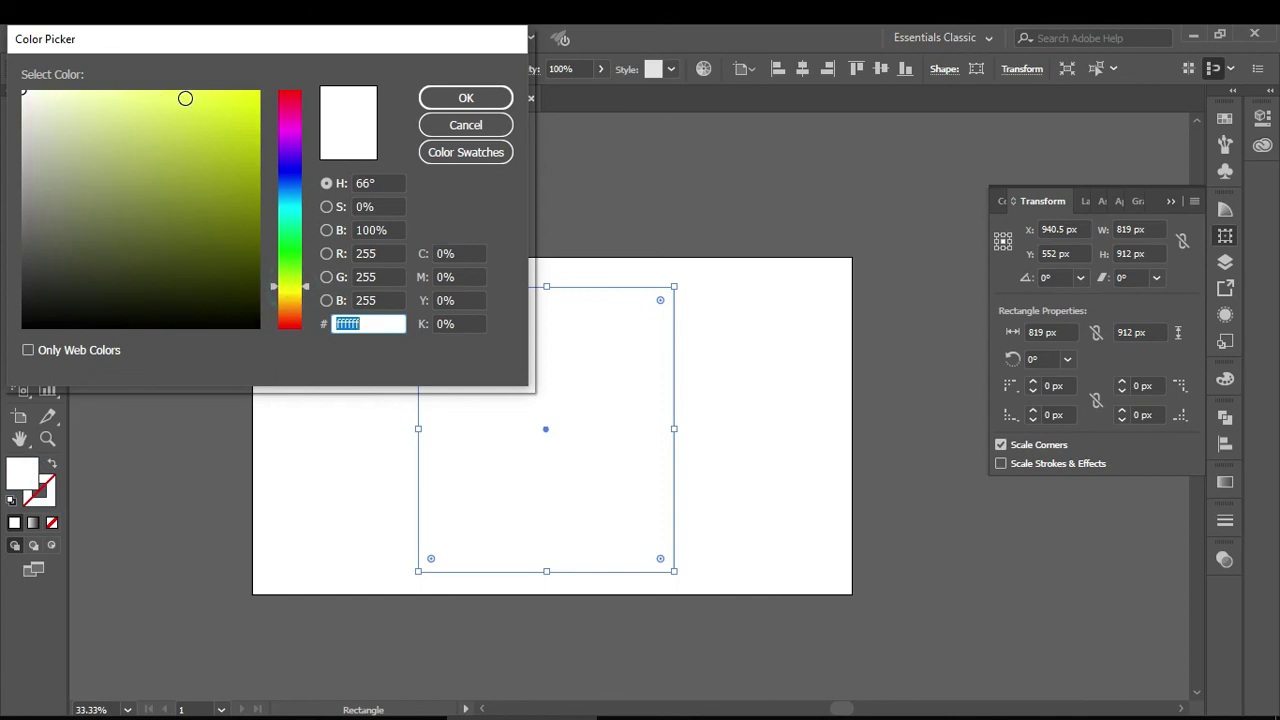
left_click_drag(185, 98, 263, 80)
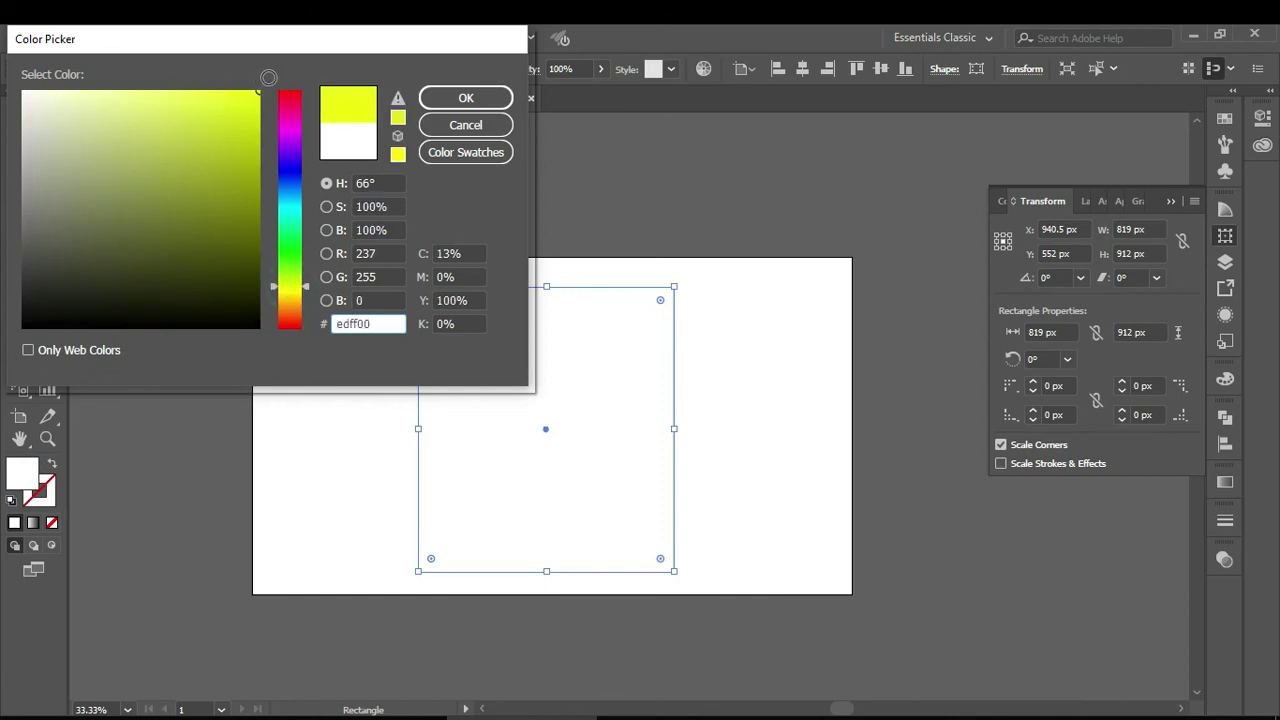
left_click_drag(281, 288, 281, 293)
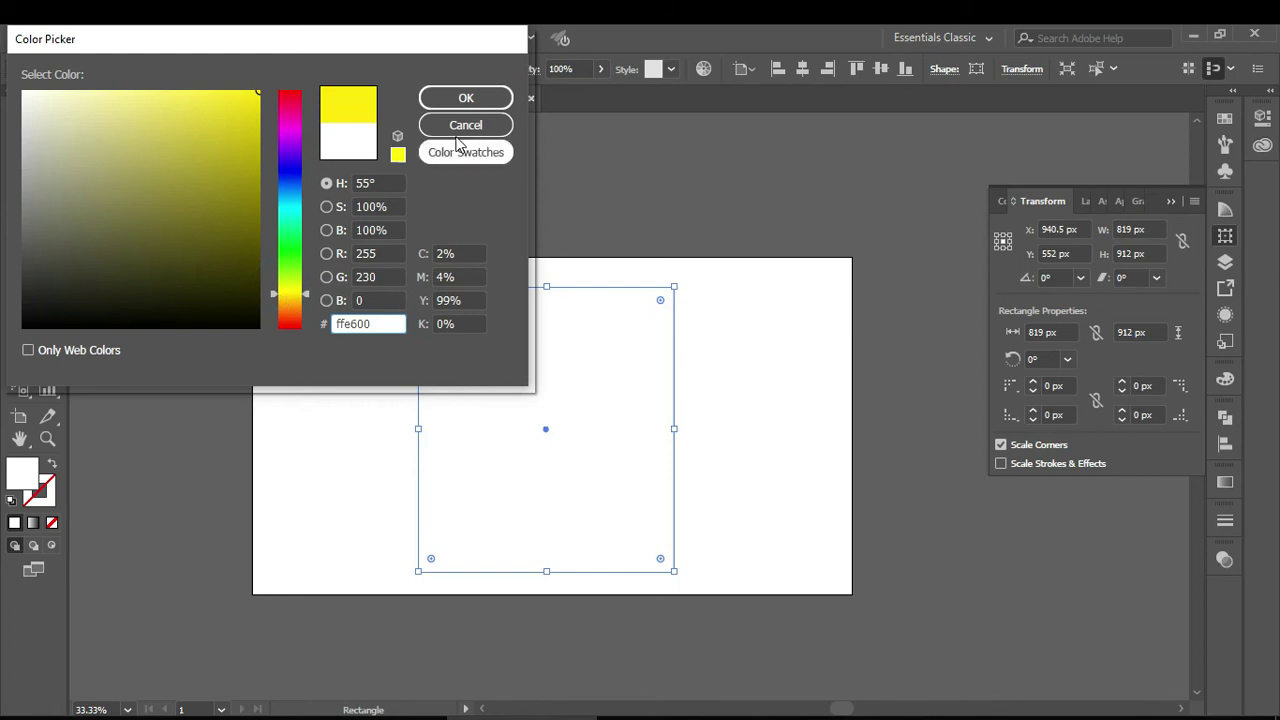
left_click(466, 102)
Send the yellow rectangle behind the badge
left_click(19, 122)
left_click(206, 266)
left_click(414, 348)
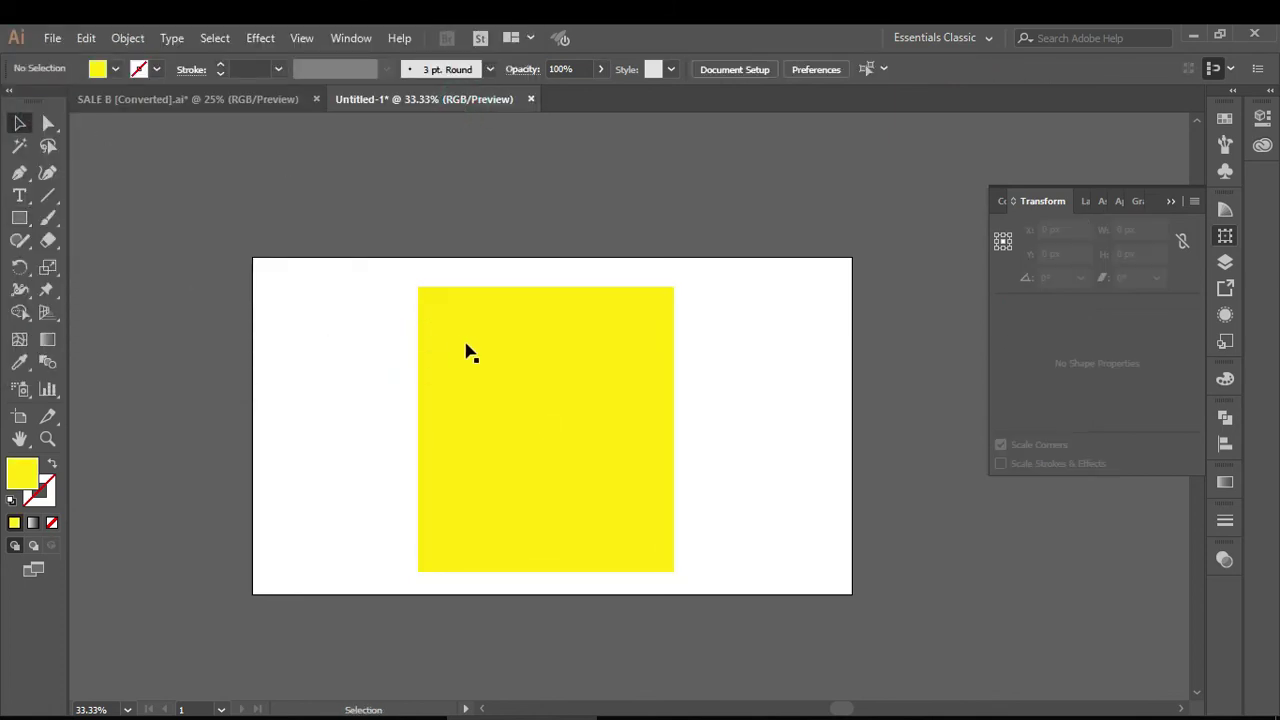
left_click(466, 344)
right_click(367, 330)
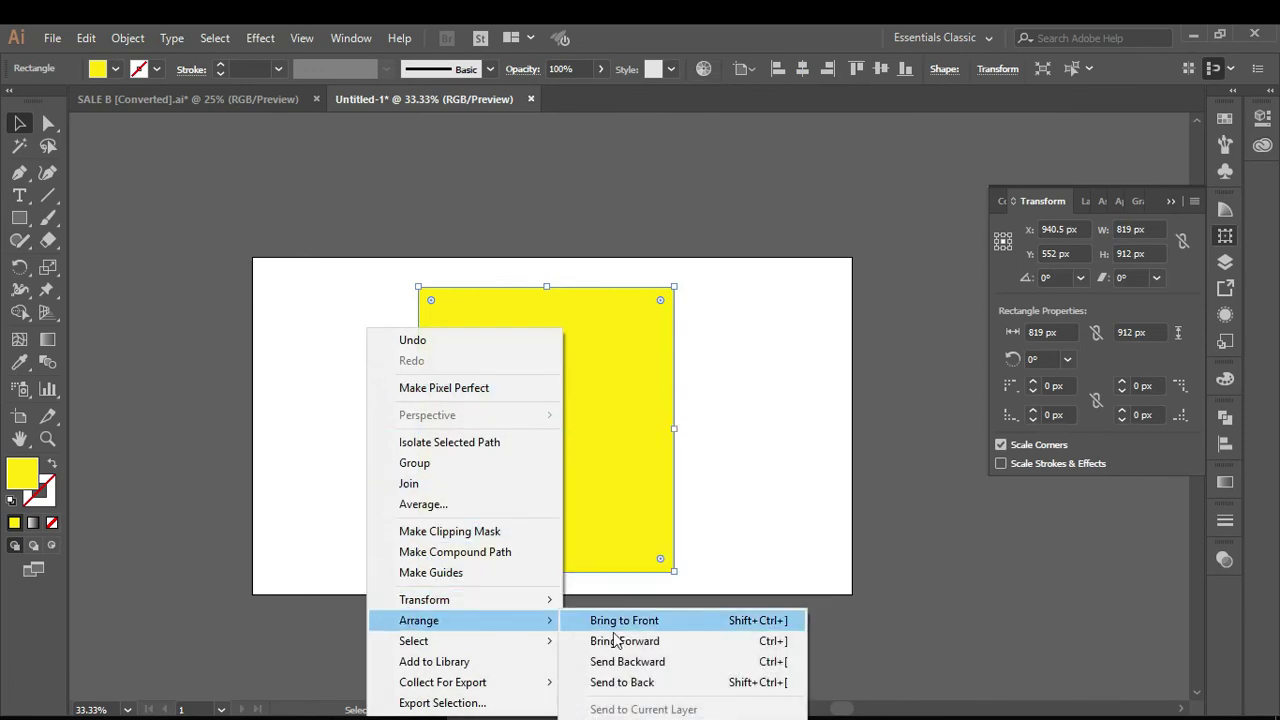
left_click(641, 682)
Enlarge the yellow rectangle up and to the right
left_click(750, 461)
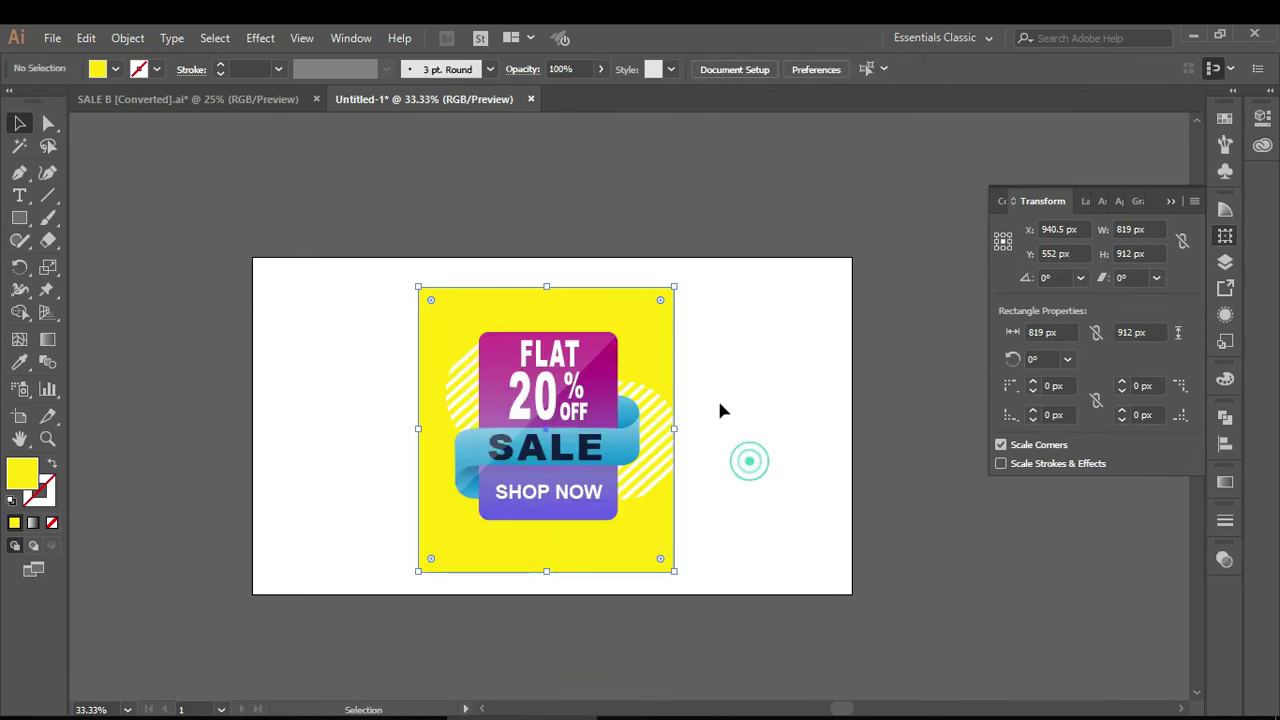
left_click(655, 340)
left_click_drag(674, 286, 690, 268)
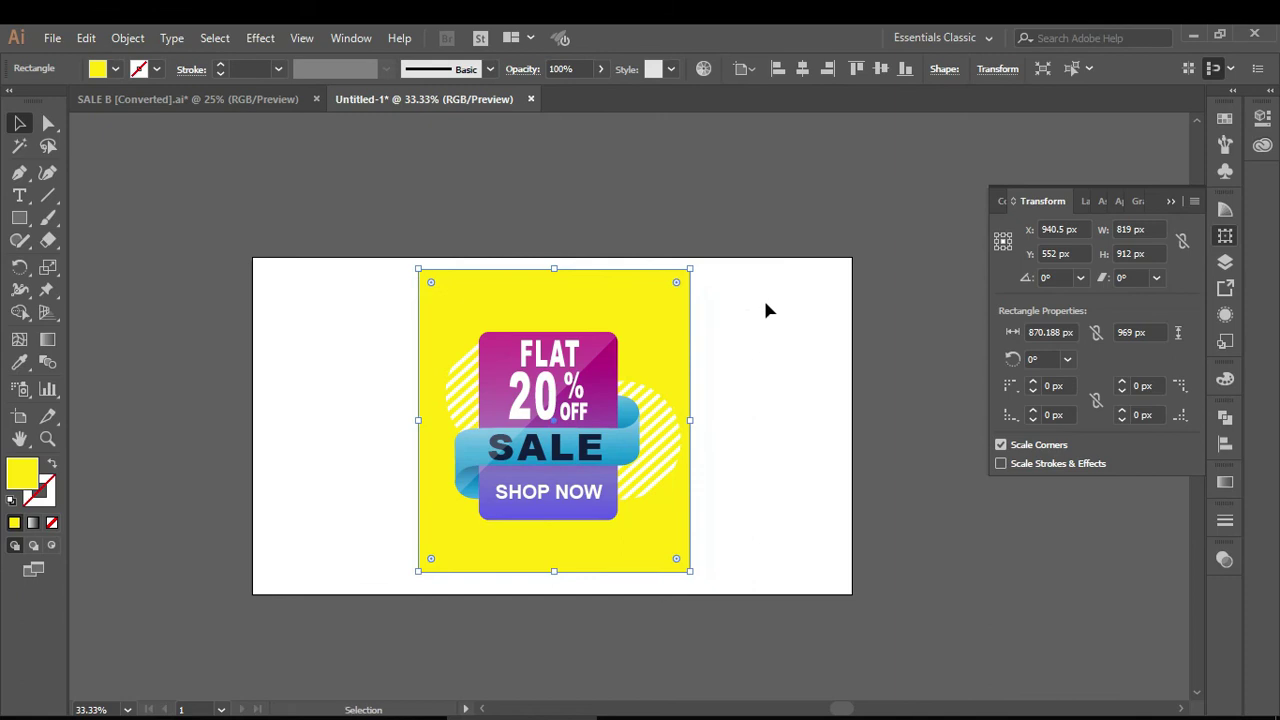
left_click(765, 304)
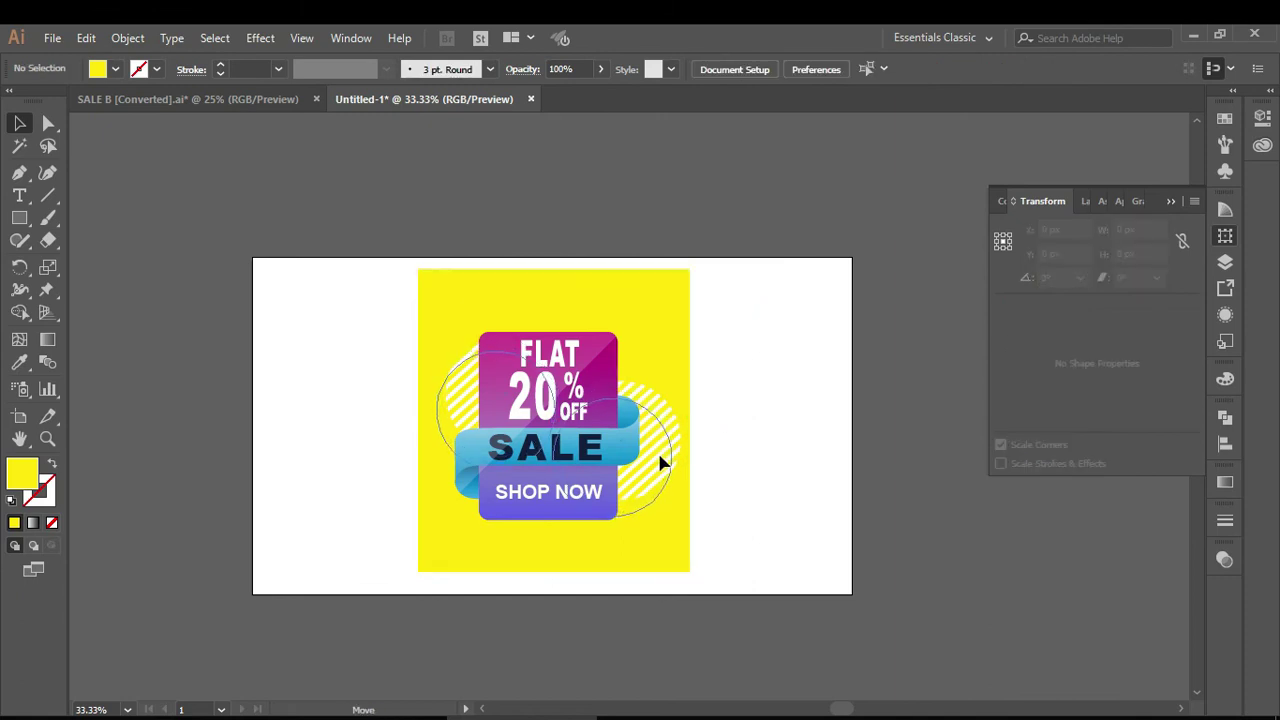
Rotate the striped circles slightly clockwise and shift them up-left
left_click(656, 451)
left_click(787, 430)
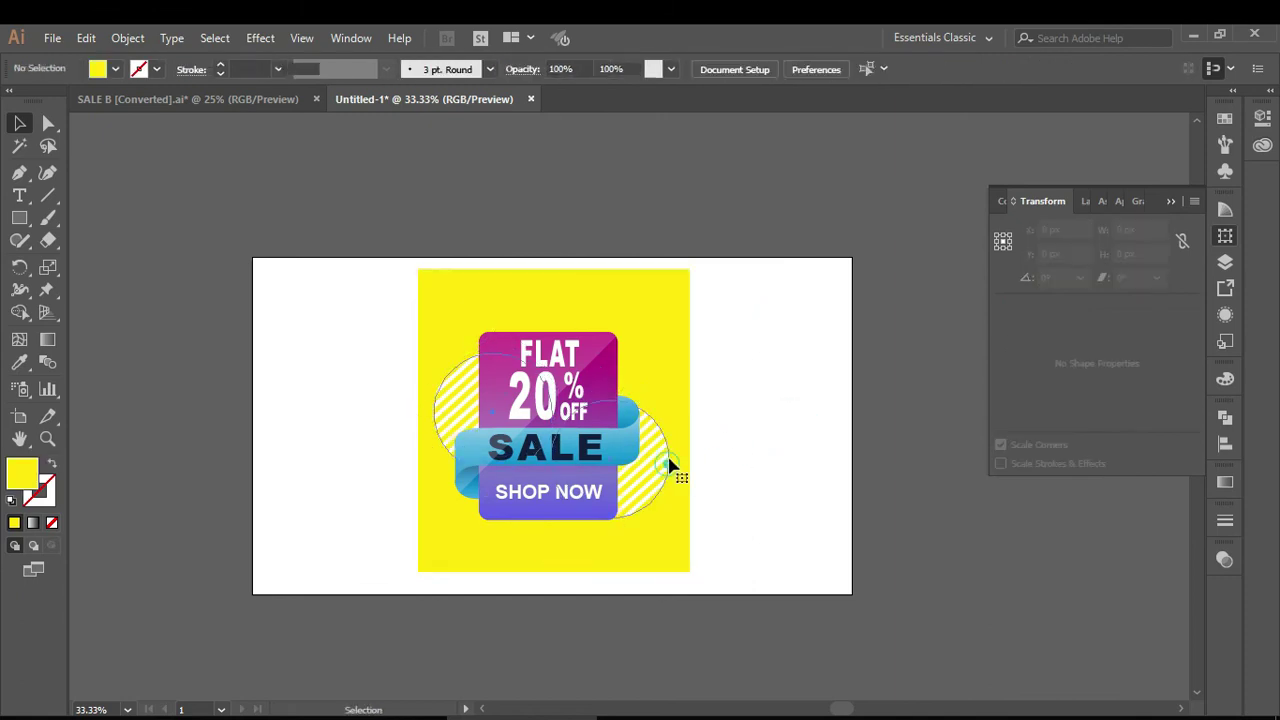
left_click(668, 462)
left_click_drag(539, 281, 561, 283)
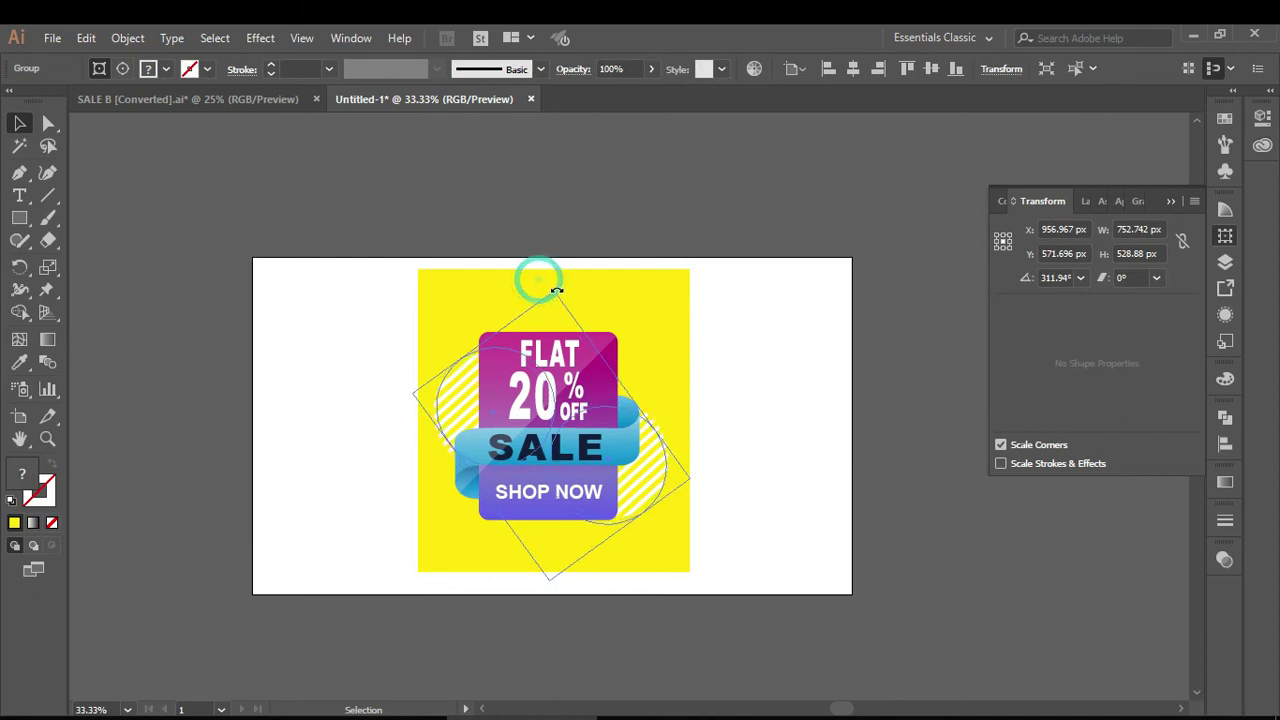
left_click_drag(451, 363, 444, 357)
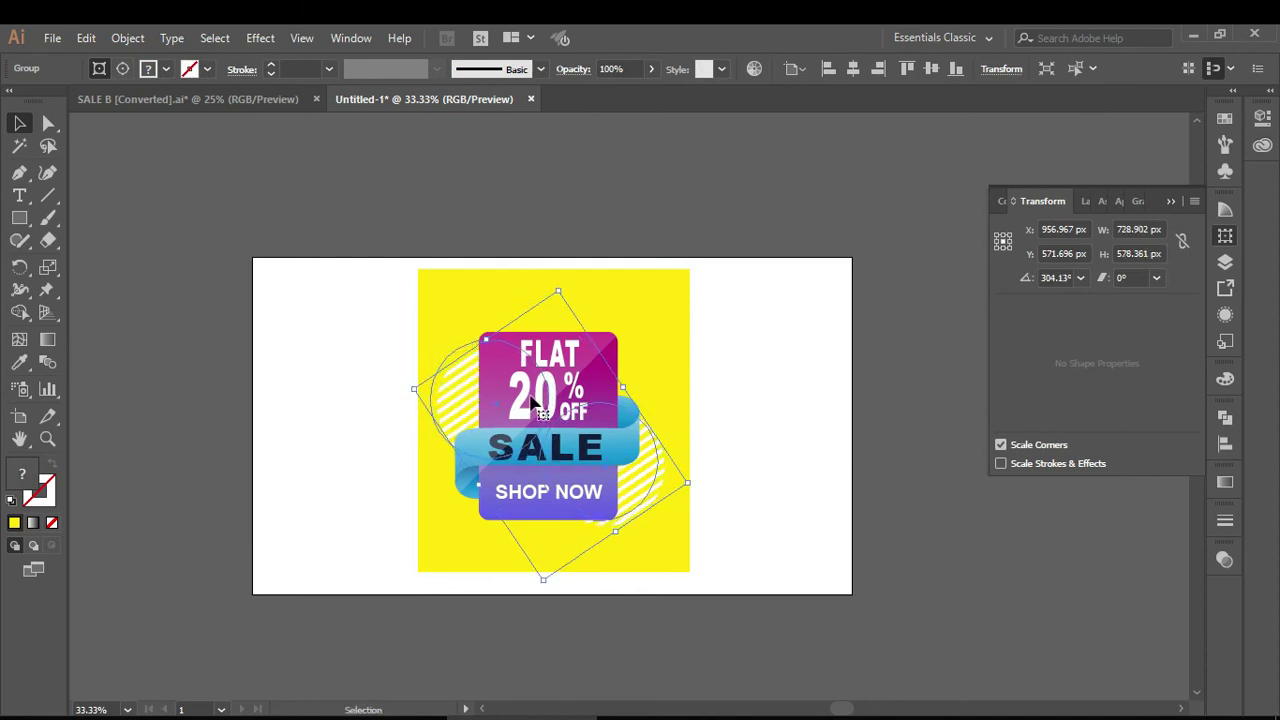
left_click(730, 460)
Recolour the background rectangle orange (#ffb000) in the Color Picker
left_click(647, 297)
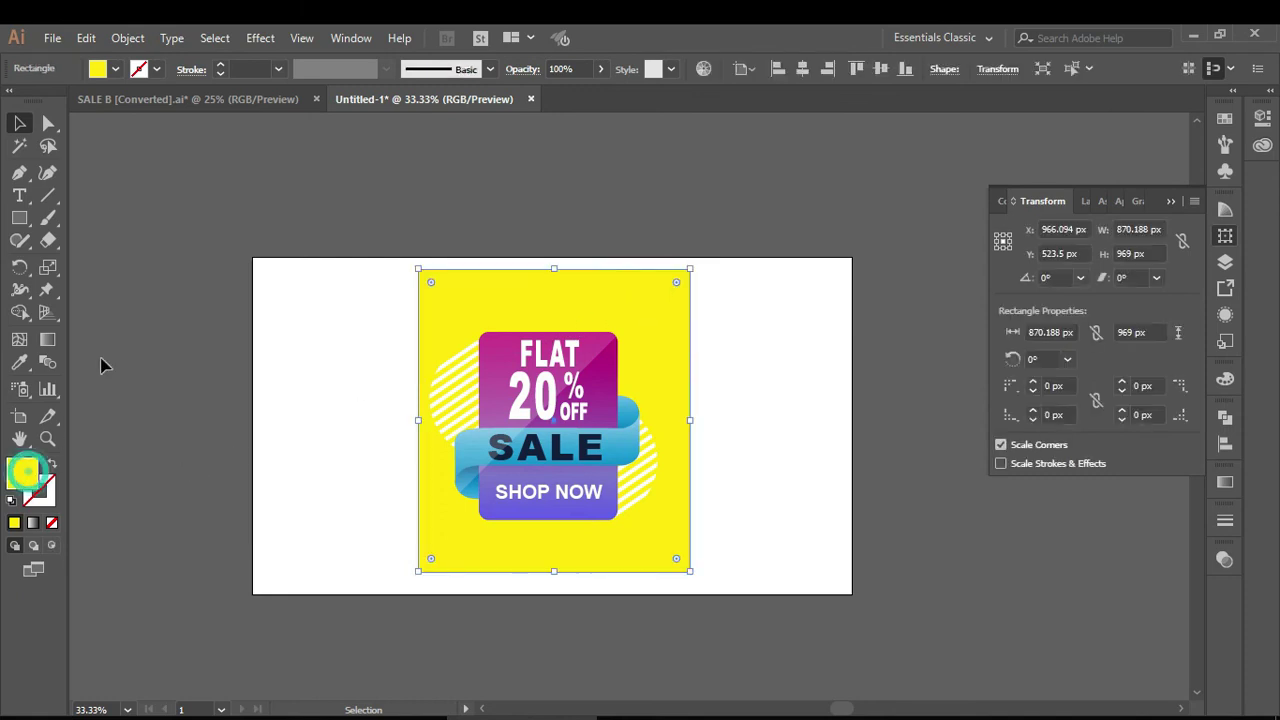
double_click(28, 476)
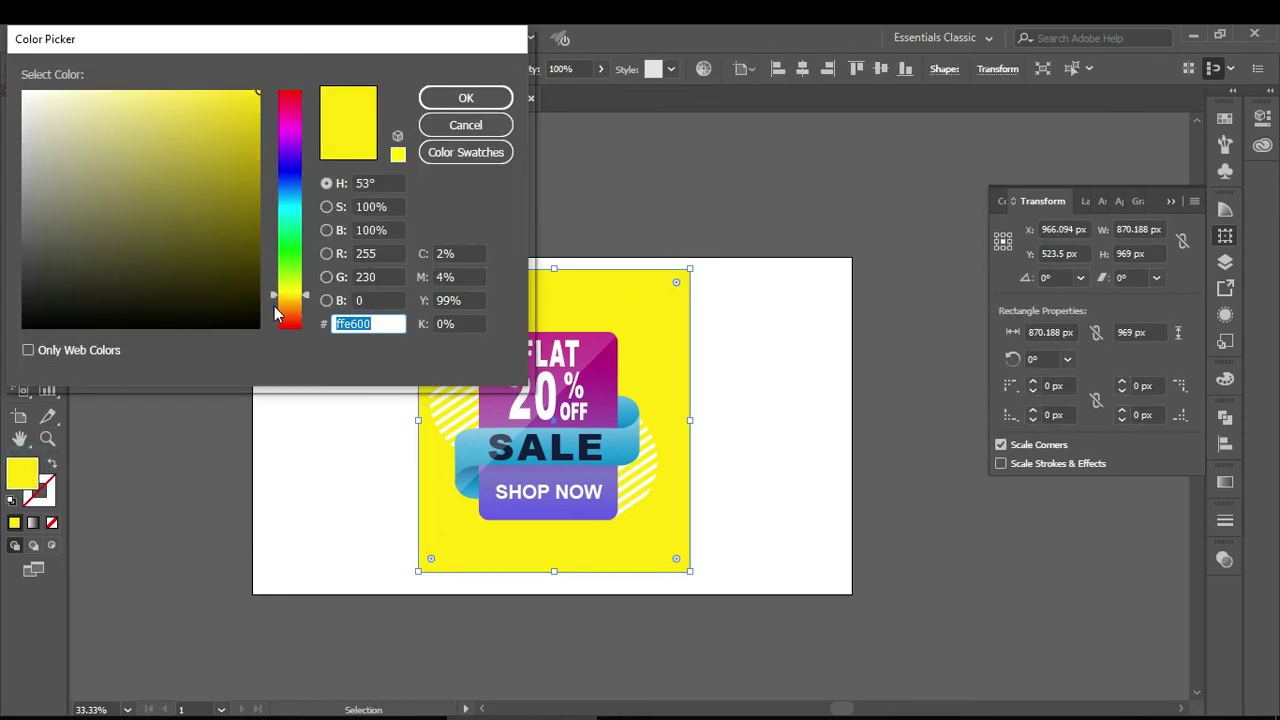
left_click_drag(276, 302, 276, 309)
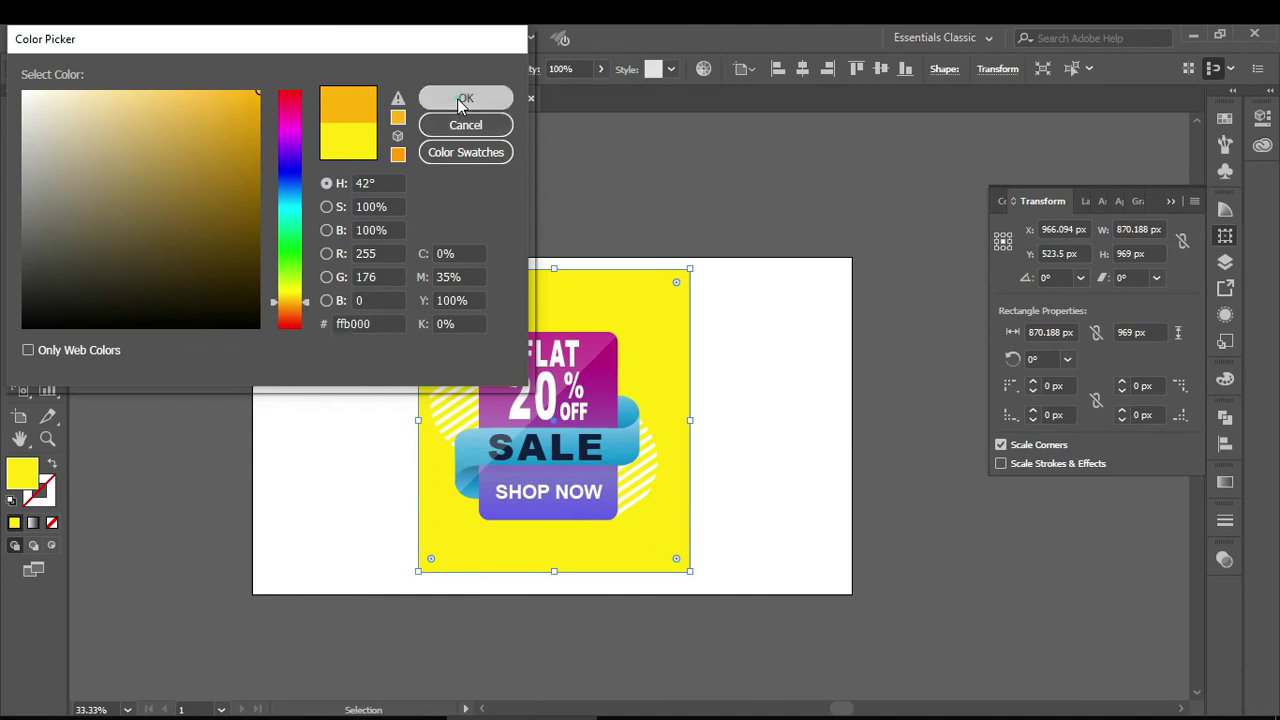
left_click(466, 98)
left_click(320, 338)
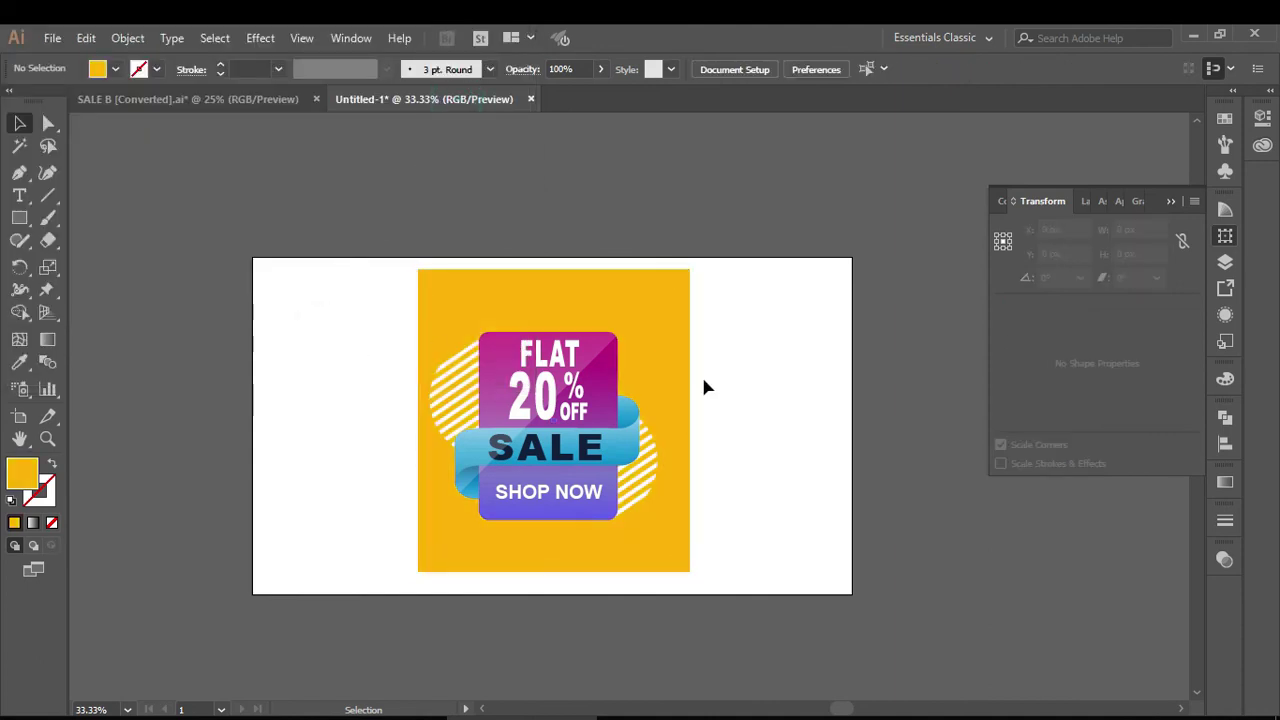
Move the orange background slightly left, then nudge all the artwork down-right
left_click(672, 452)
left_click(729, 346)
left_click_drag(685, 355, 674, 358)
left_click(749, 346)
left_click(676, 390)
left_click(754, 363)
left_click_drag(357, 314, 657, 514)
left_click_drag(578, 450, 591, 463)
left_click(771, 437)
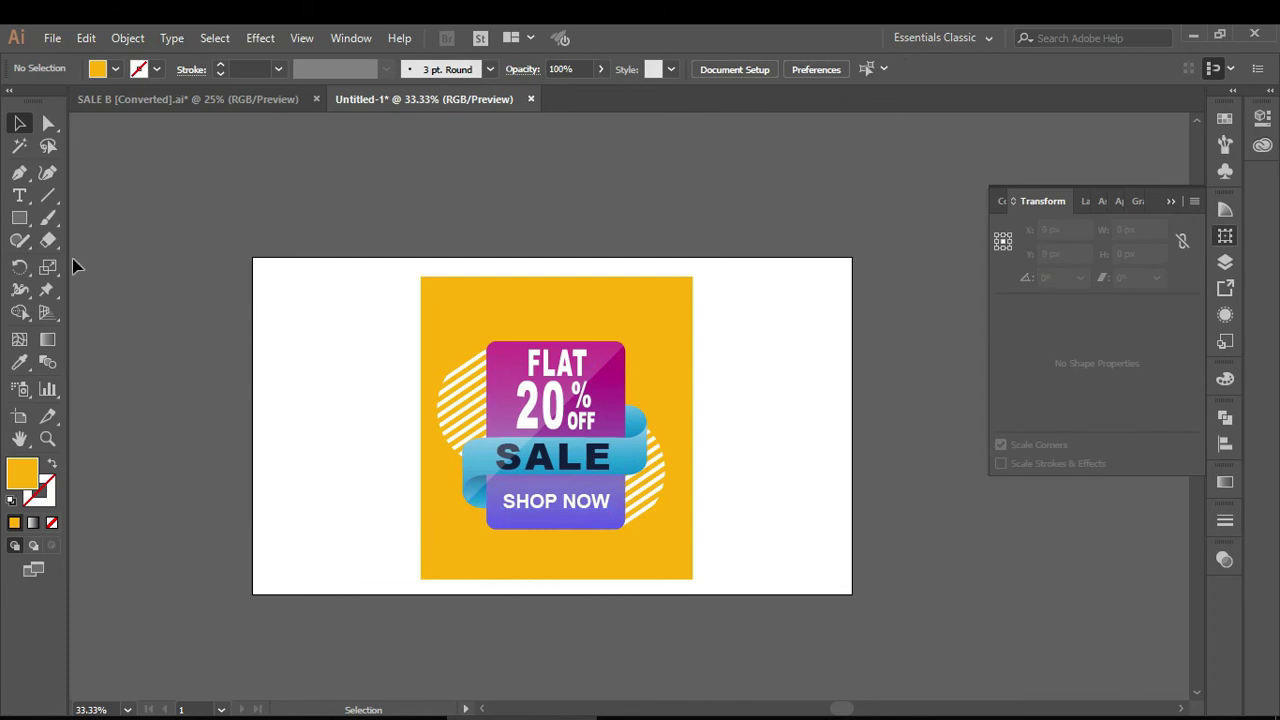
Draw a wide flat ellipse left of the artboard with a radial white-to-black gradient
left_click_drag(18, 220, 99, 261)
mouse_move(122, 326)
left_mouse_down()
mouse_move(328, 388)
mouse_move(333, 376)
left_mouse_up()
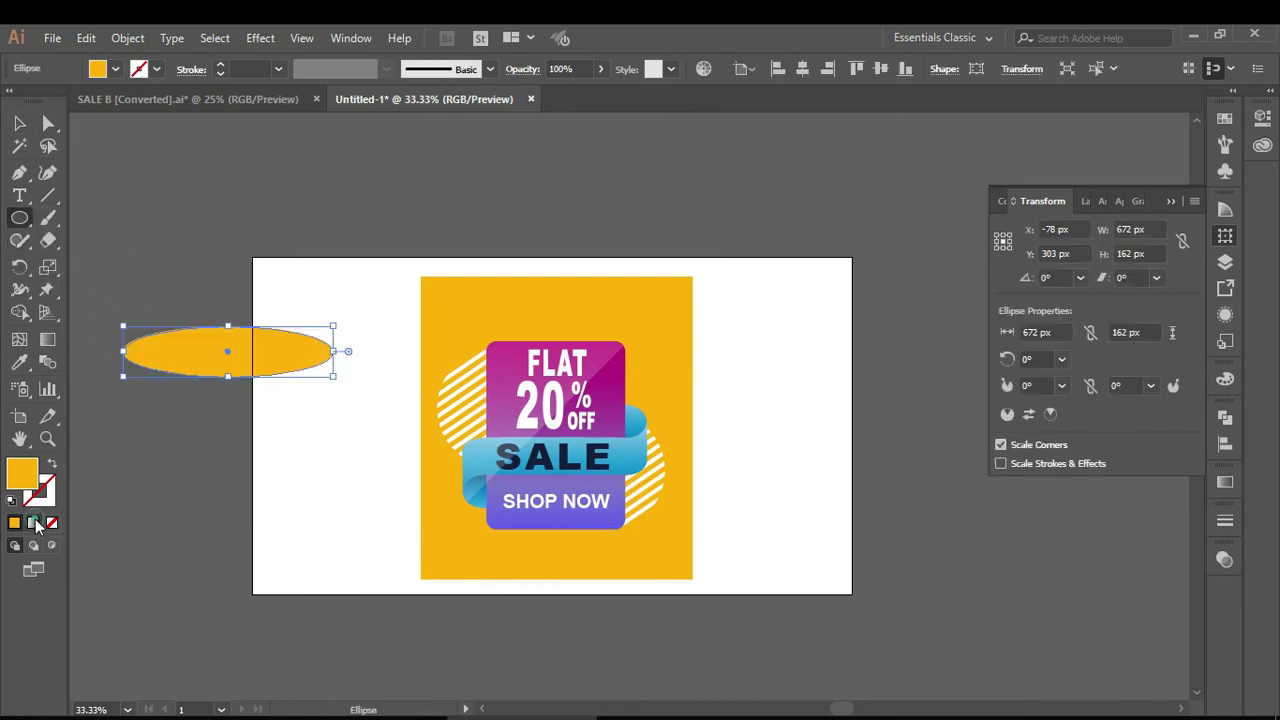
left_click(33, 522)
left_click(1029, 506)
left_click(1100, 503)
left_click(1108, 537)
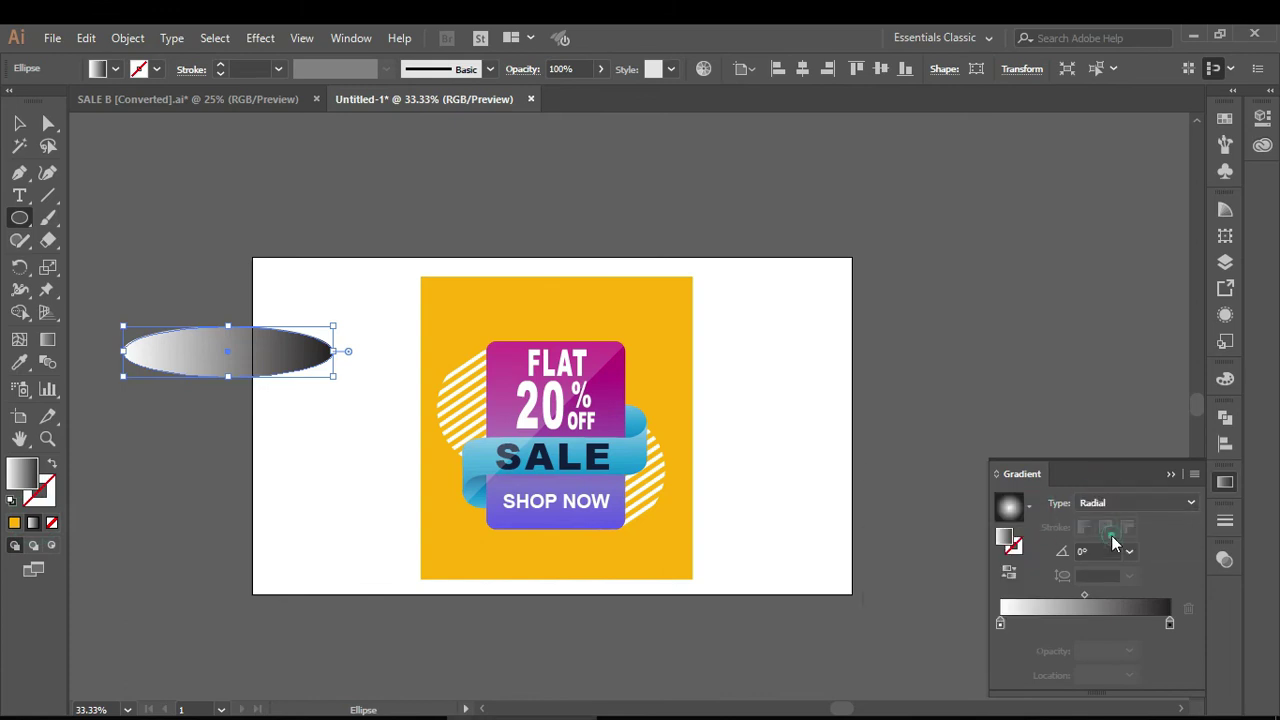
Reverse the gradient to a dark centre and flatten it to 25% aspect
left_click(47, 339)
left_click_drag(305, 352, 352, 352)
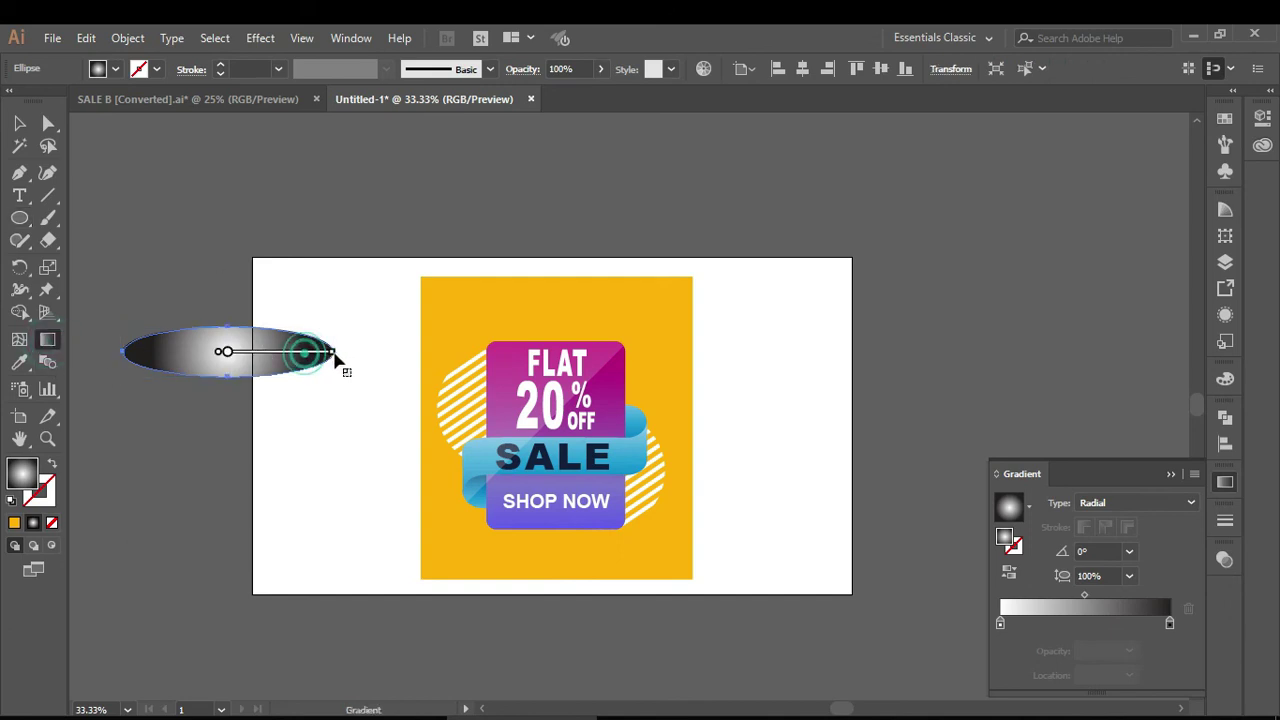
left_click_drag(228, 228, 228, 304)
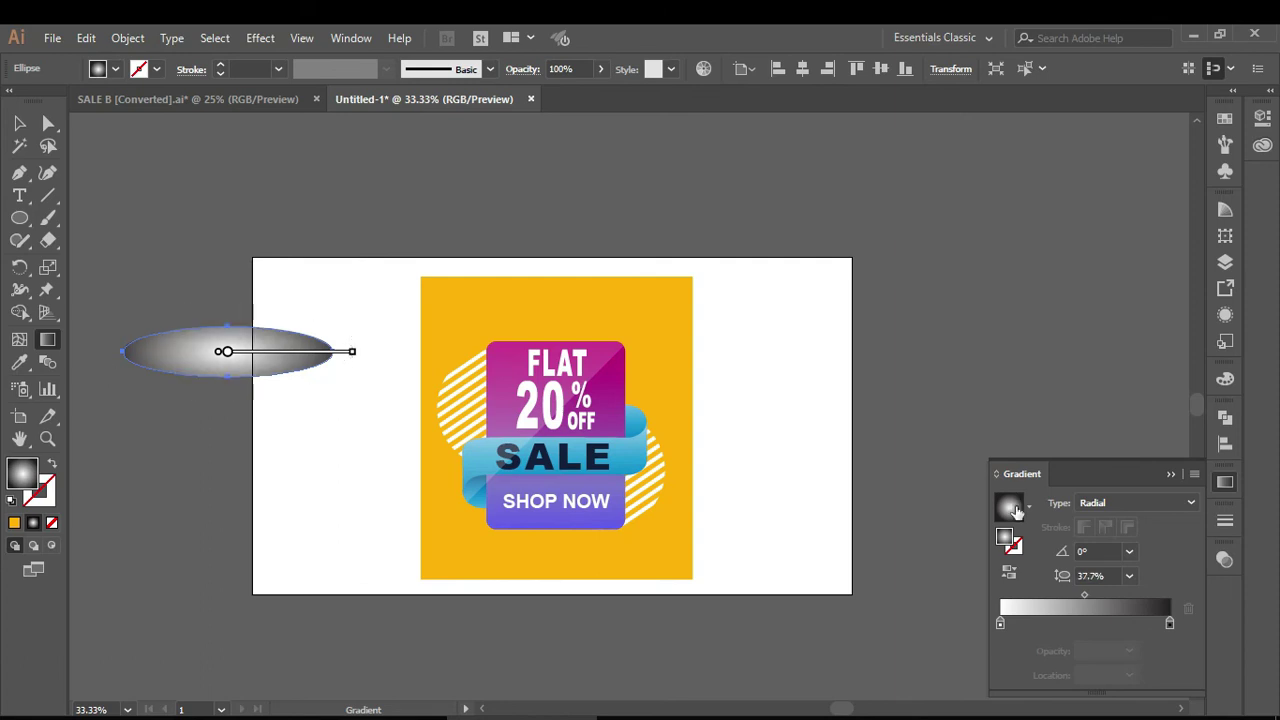
left_click(1008, 576)
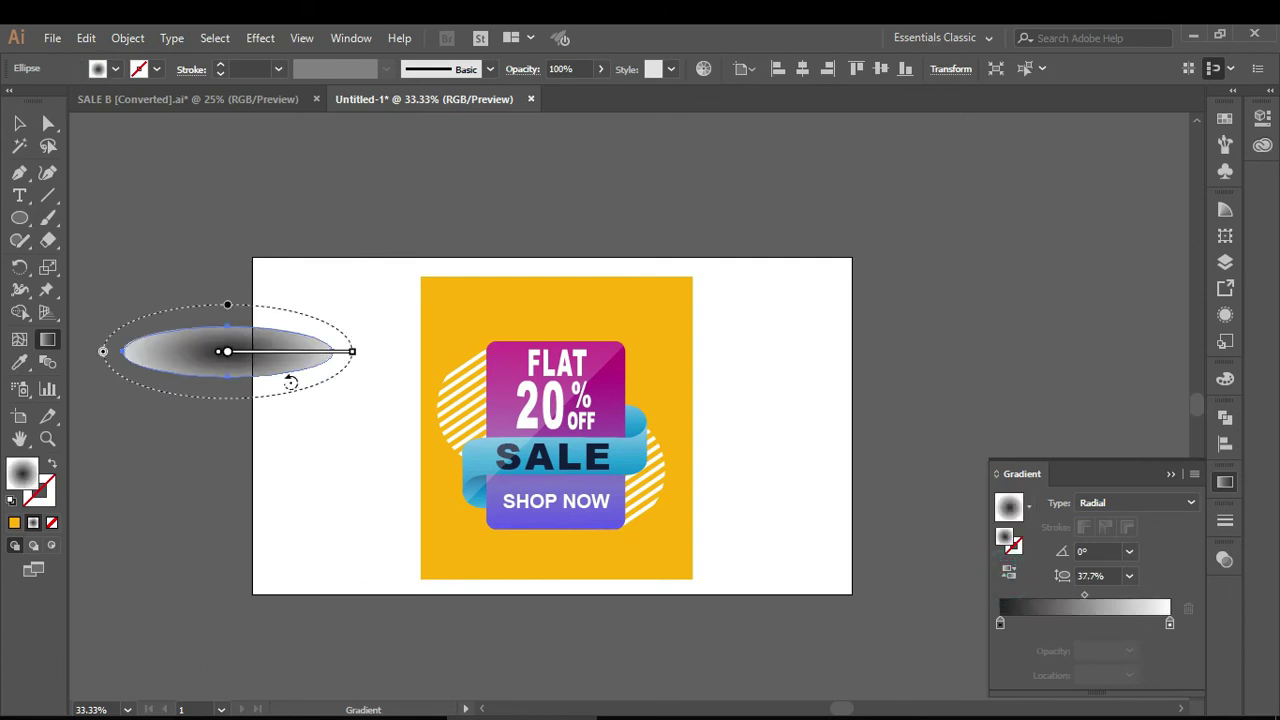
left_click_drag(350, 352, 333, 352)
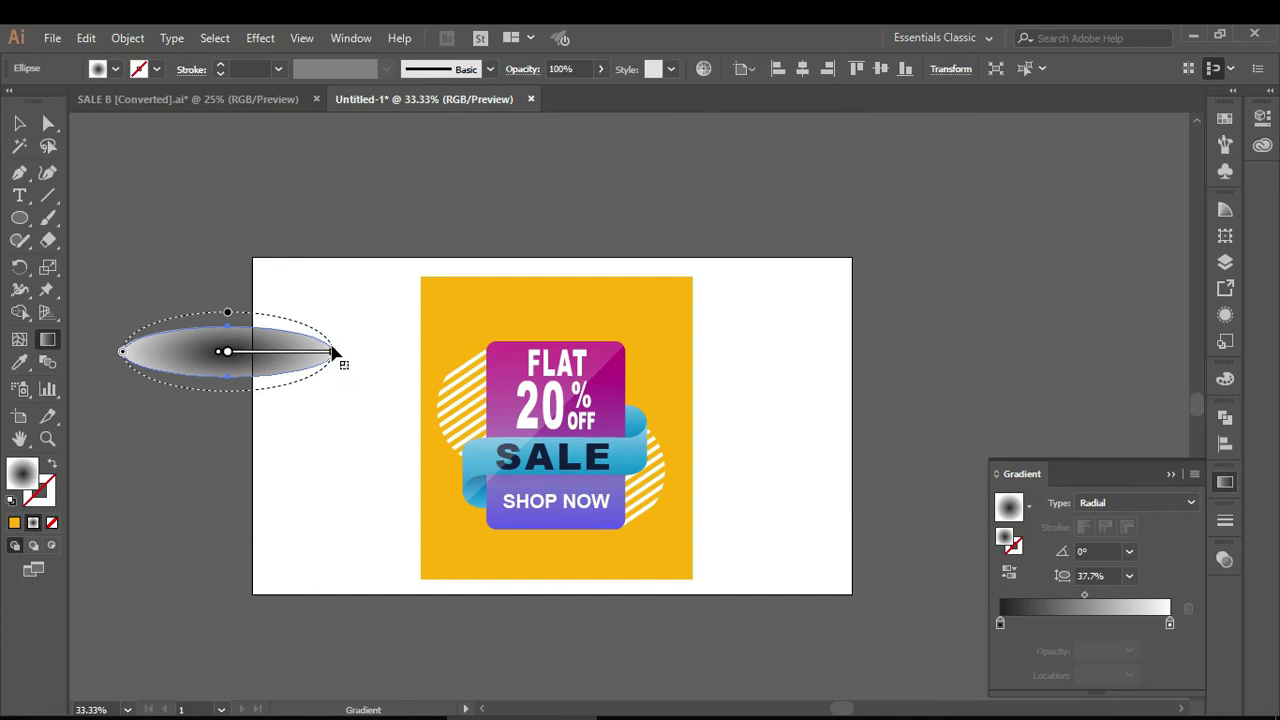
left_click_drag(229, 318, 229, 325)
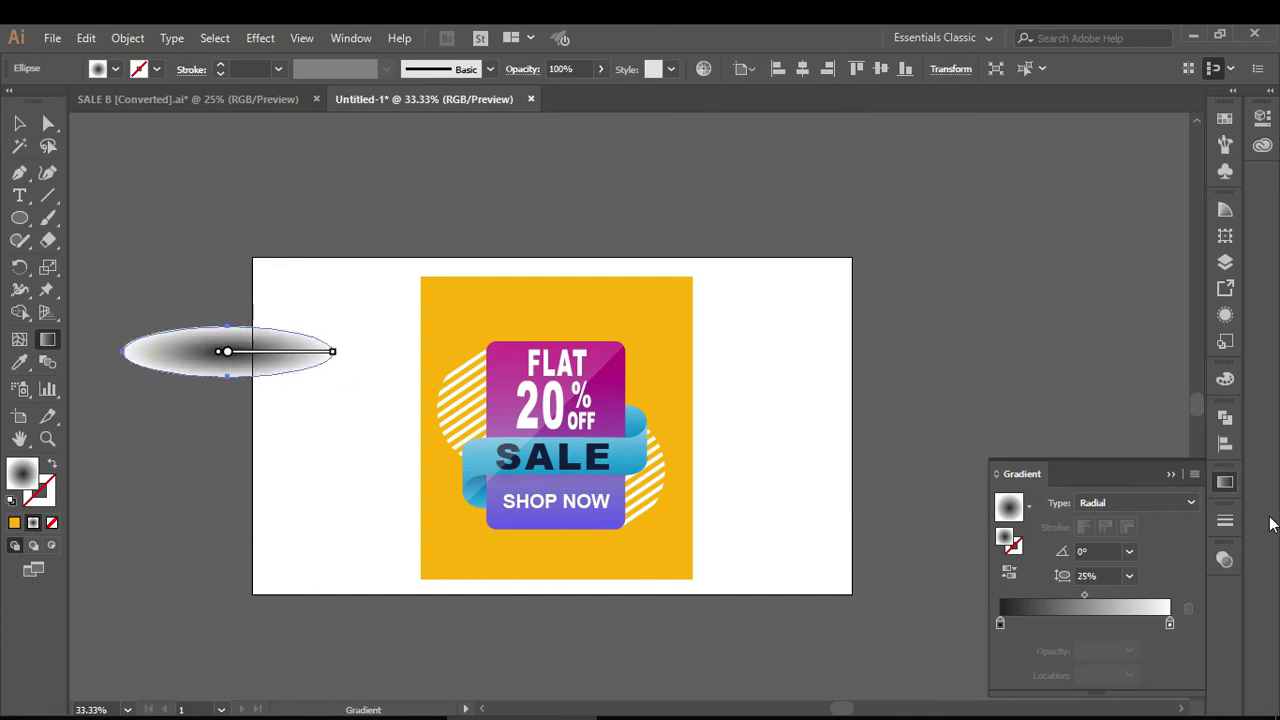
Set the ellipse's Transparency blend mode to Multiply
left_click(1222, 562)
left_click(1050, 579)
left_click(1049, 274)
Move the shadow ellipse beneath the SHOP NOW button and squash it vertically
left_click(19, 122)
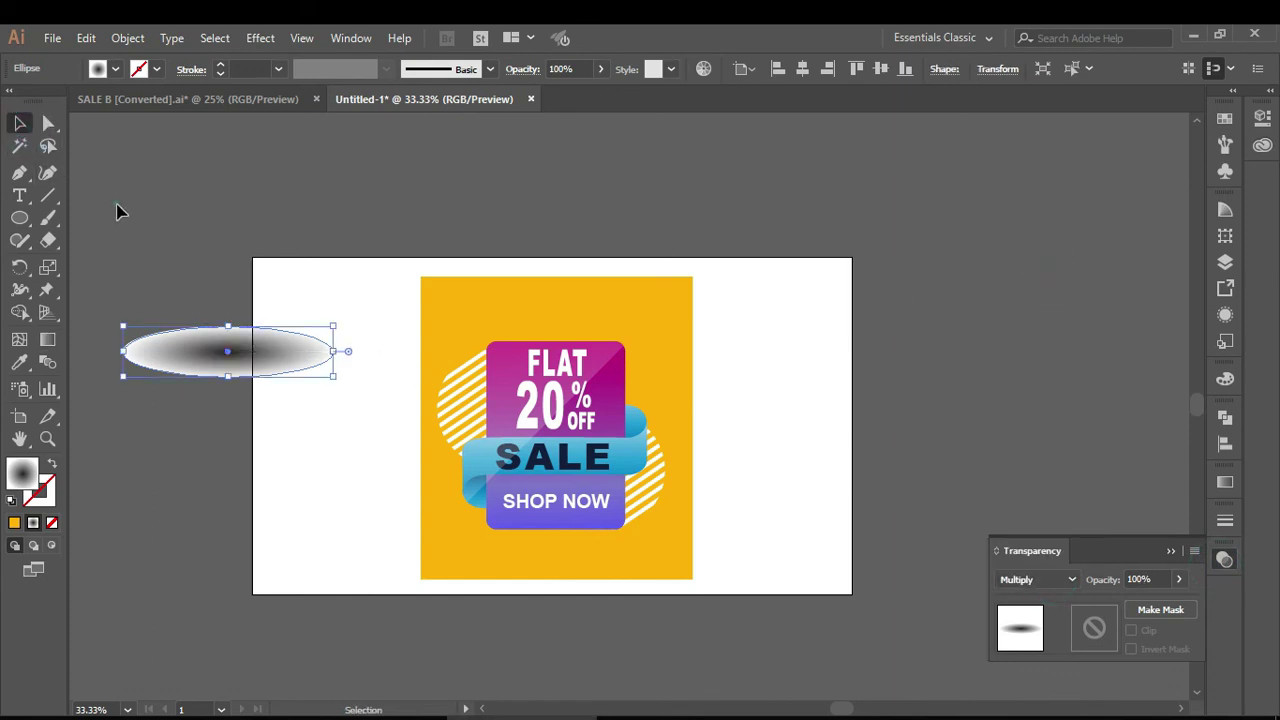
left_click(120, 209)
left_click_drag(205, 356, 535, 537)
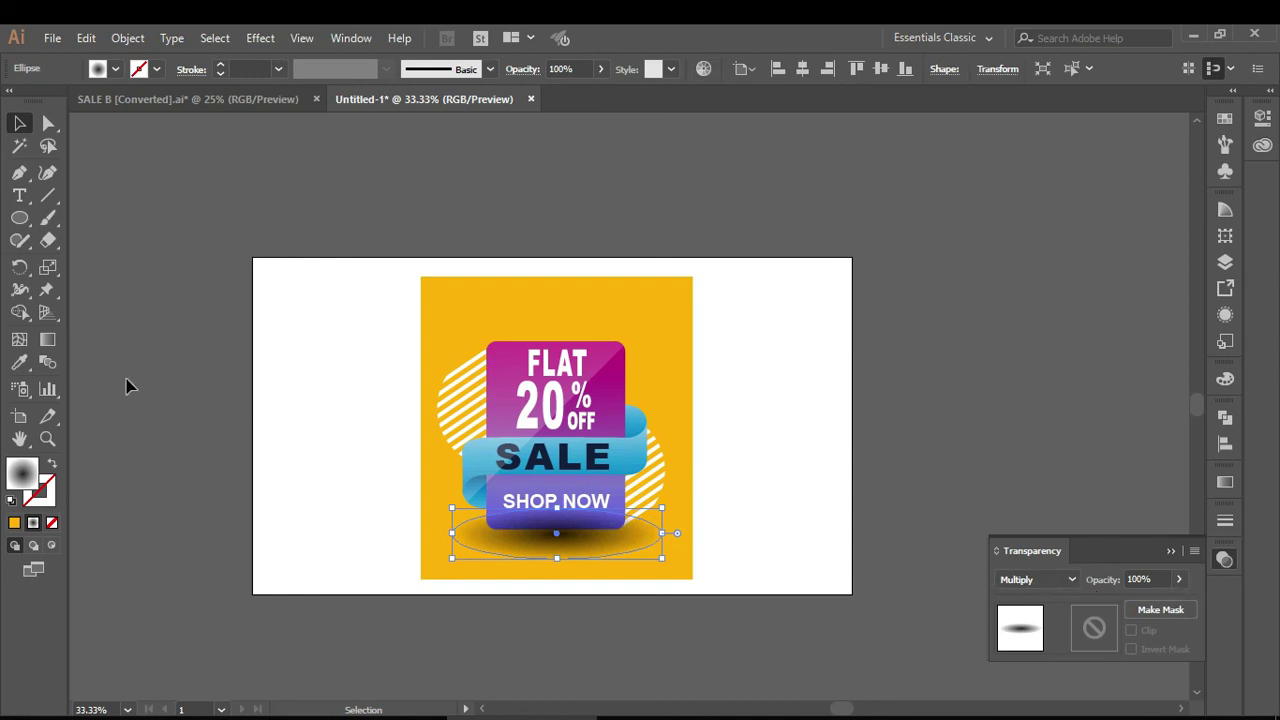
left_click(46, 339)
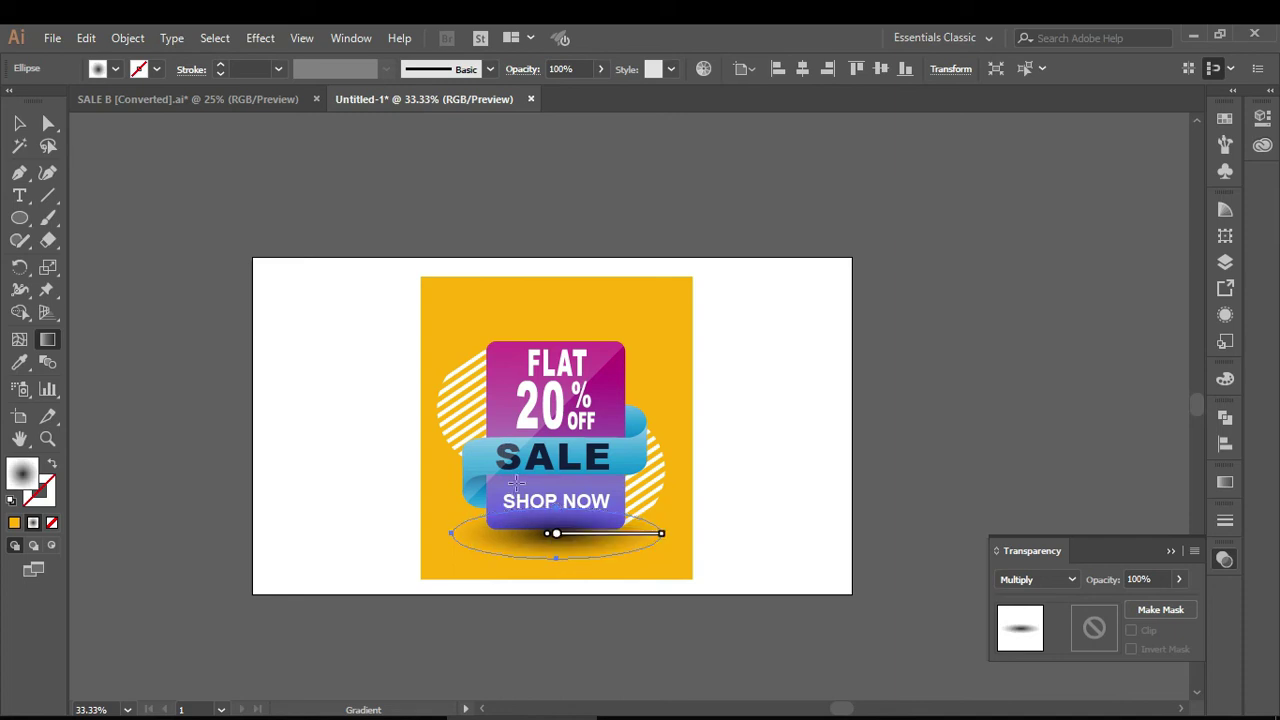
left_click(19, 123)
left_click_drag(556, 509, 556, 527)
Lower the shadow's opacity to 39% and nudge it up closer to the button
left_click(1178, 579)
left_click_drag(1180, 601, 1133, 602)
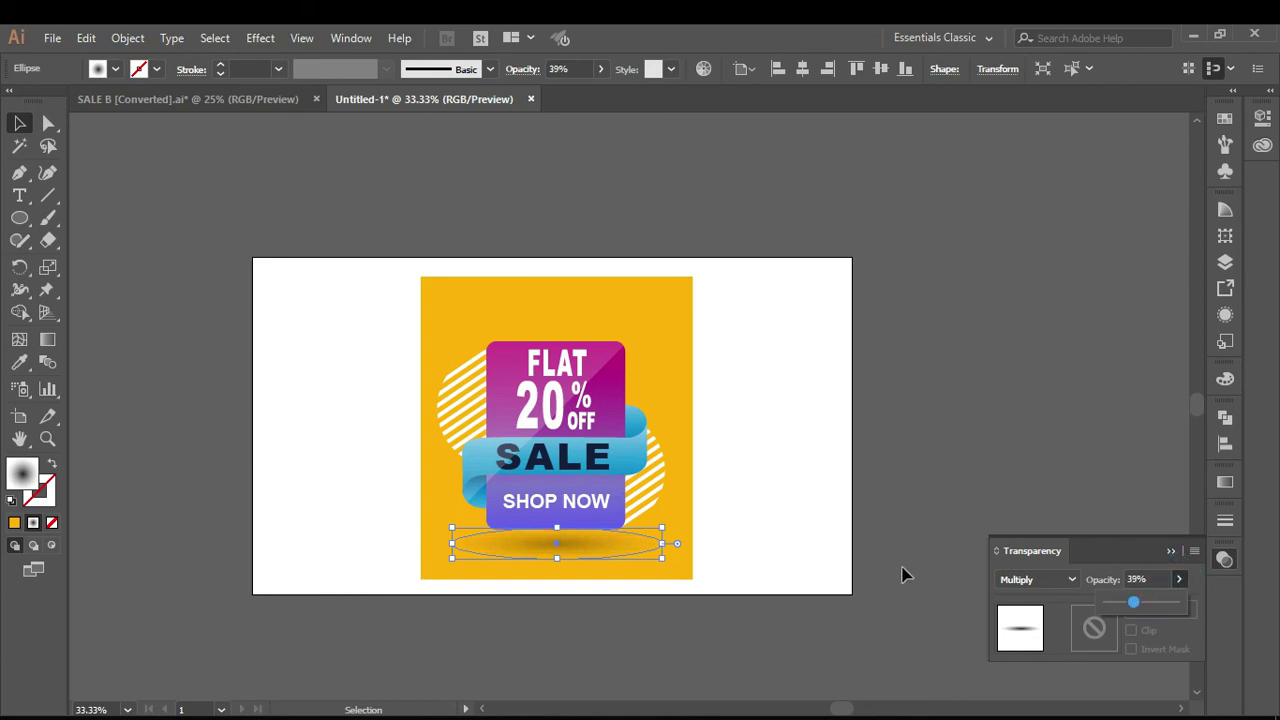
left_click(565, 550)
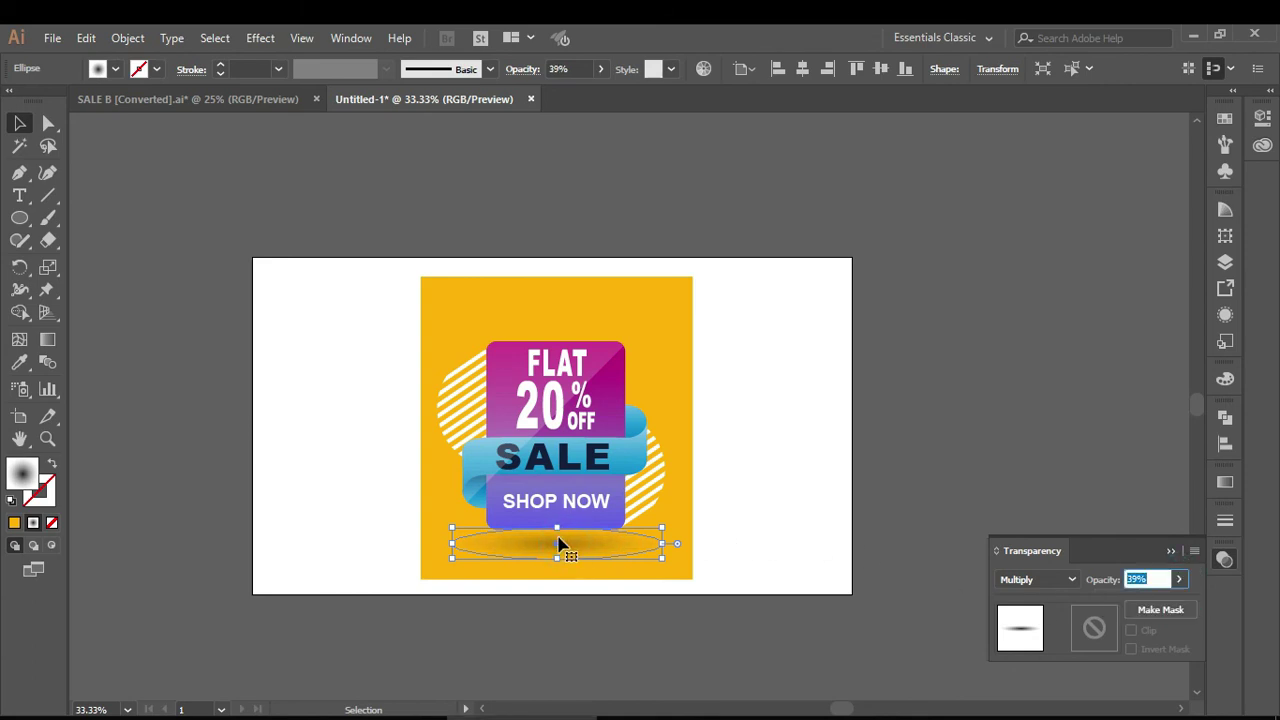
left_click_drag(560, 544, 557, 530)
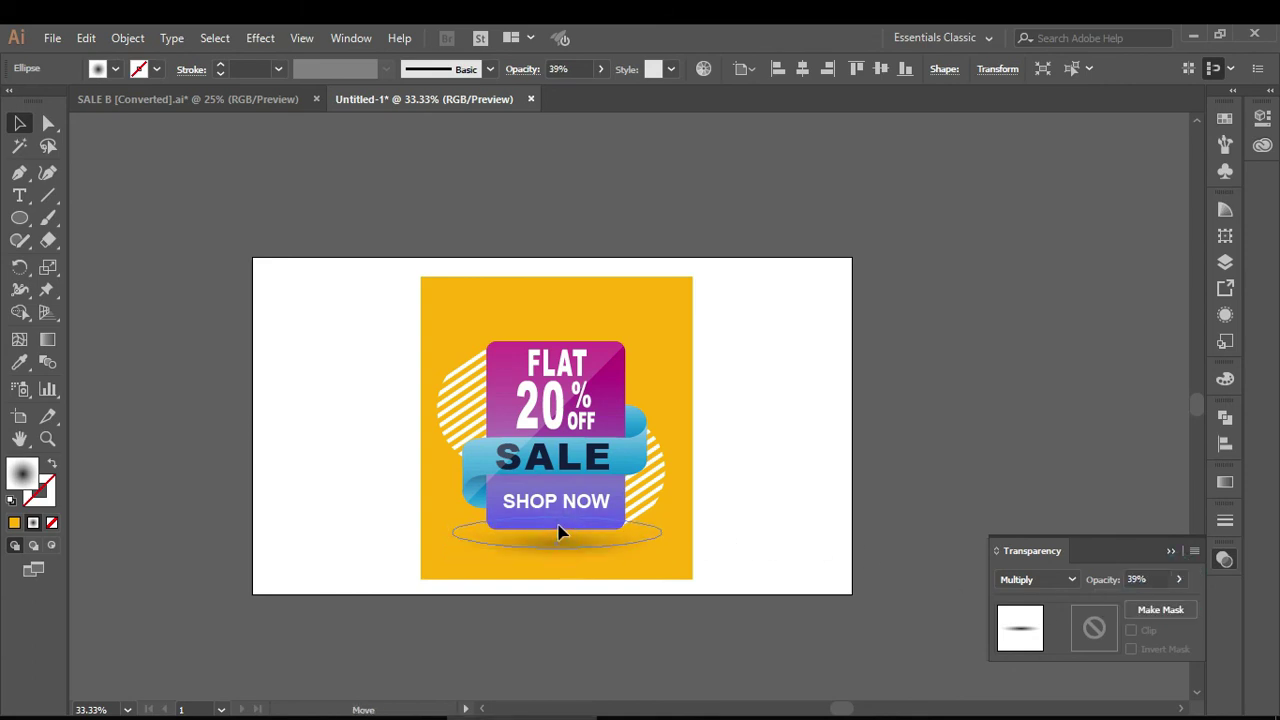
left_click(948, 449)
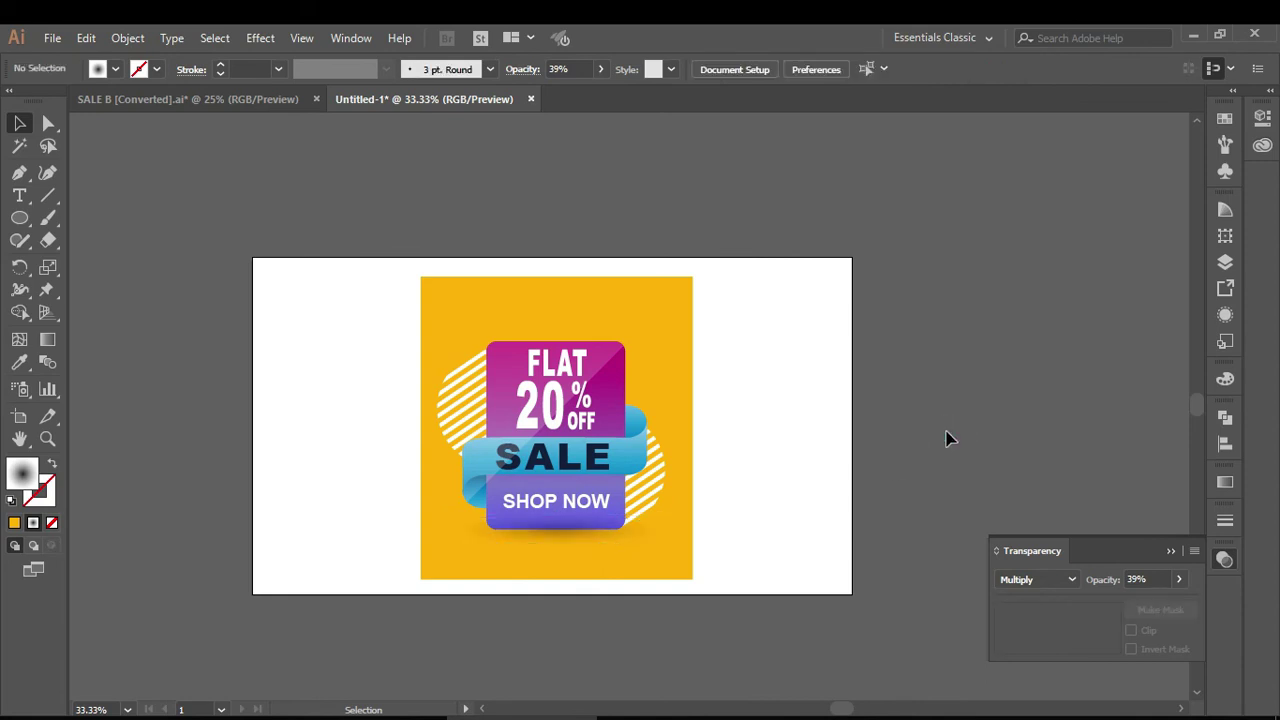
left_click(628, 541)
left_click(47, 339)
mouse_move(606, 529)
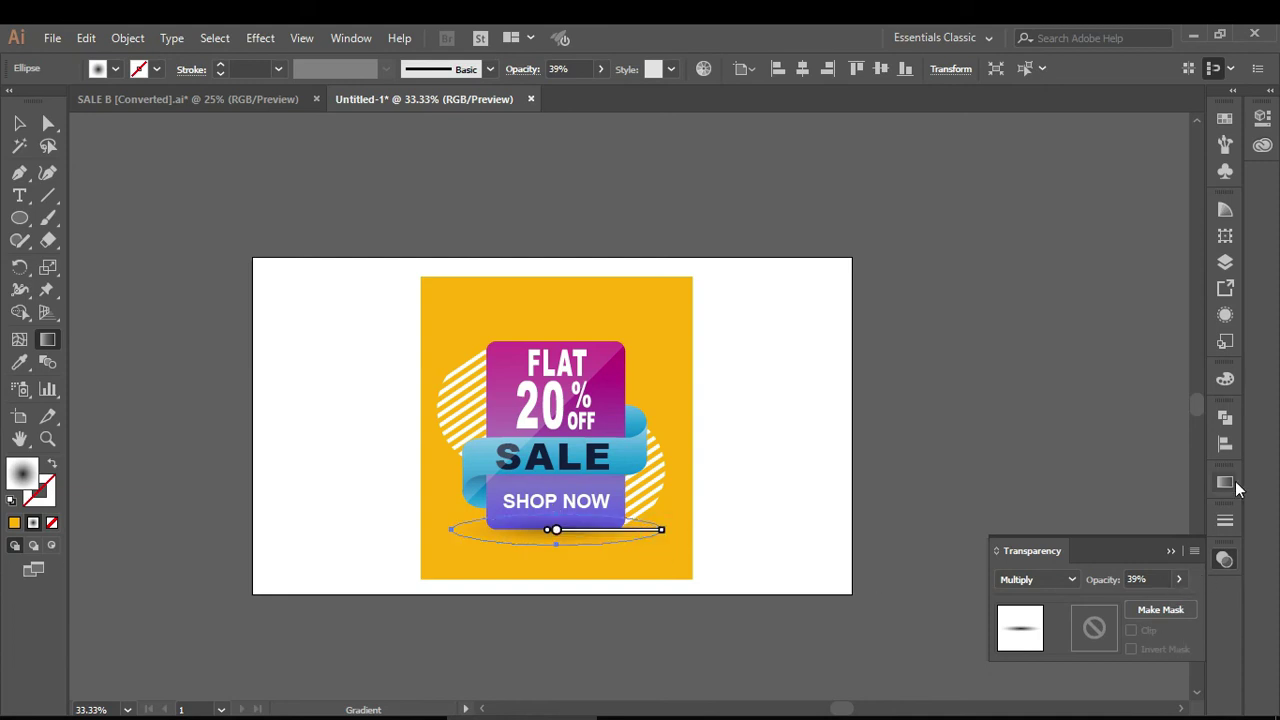
Set the shadow gradient's outer stop to 0% opacity and its midpoint to 51.13%, then deselect
left_click(1226, 483)
left_click(1170, 624)
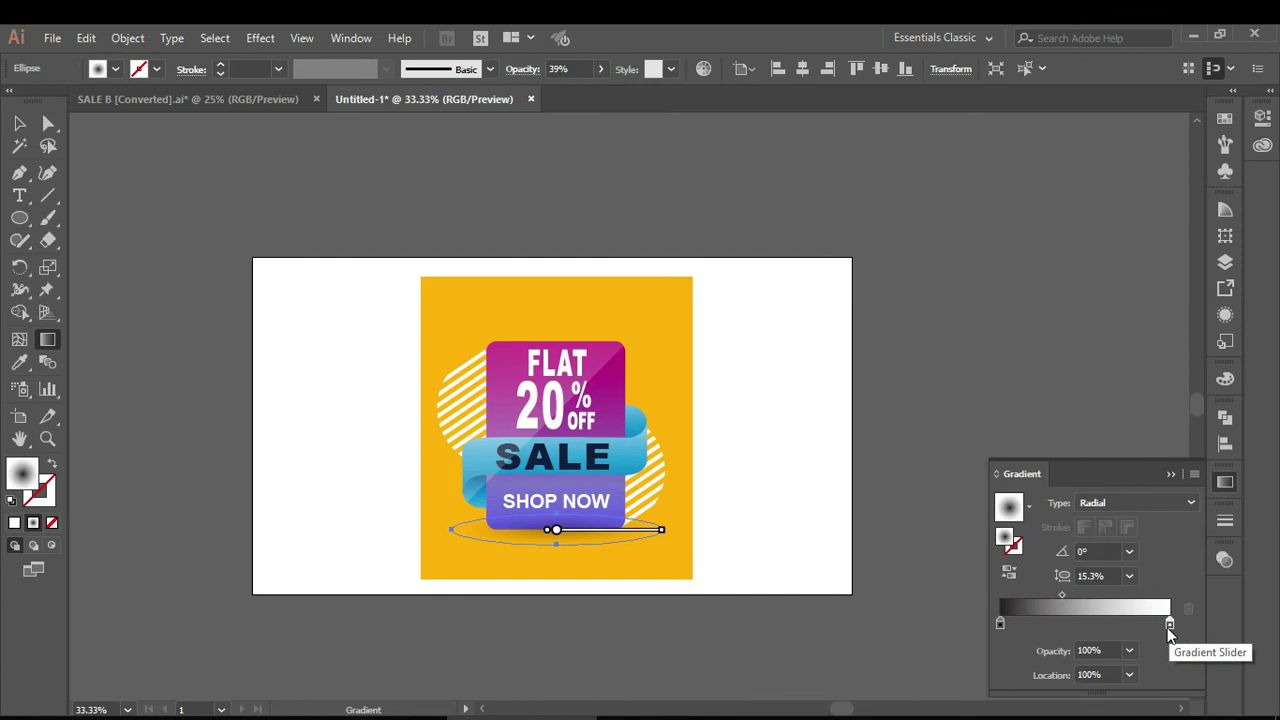
left_click(1130, 650)
left_click(1145, 425)
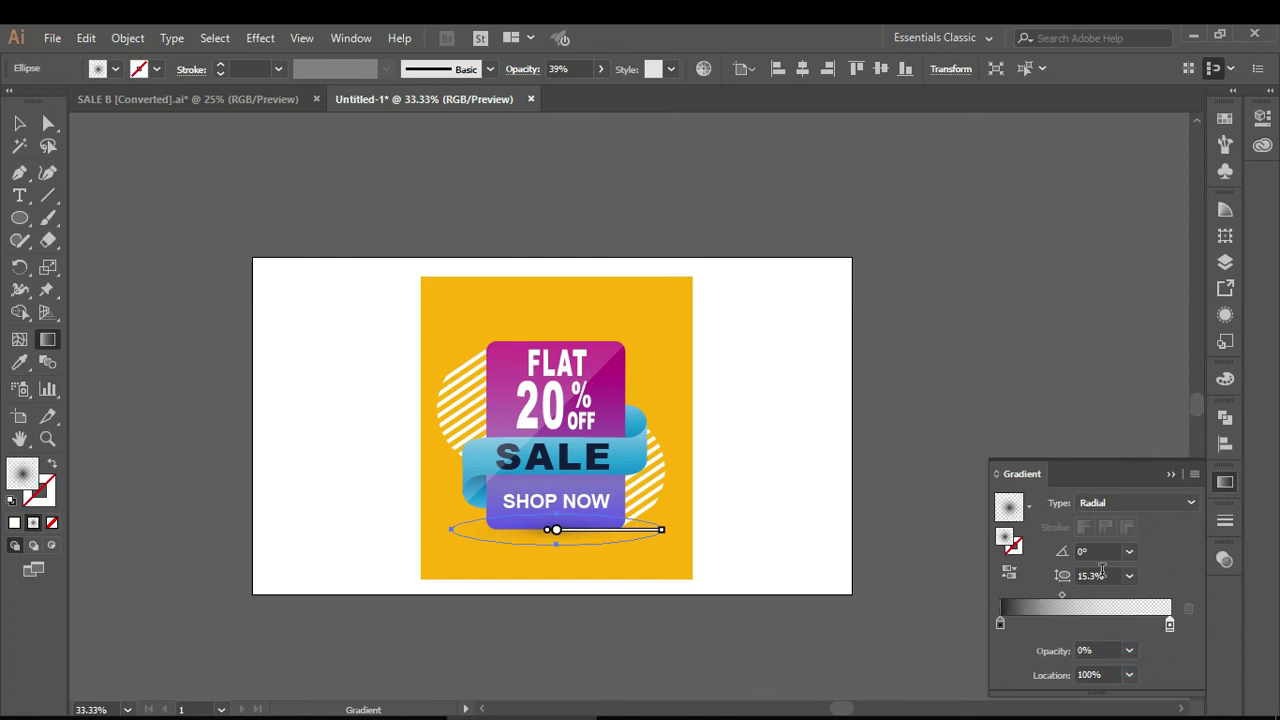
left_click_drag(1062, 596, 1087, 596)
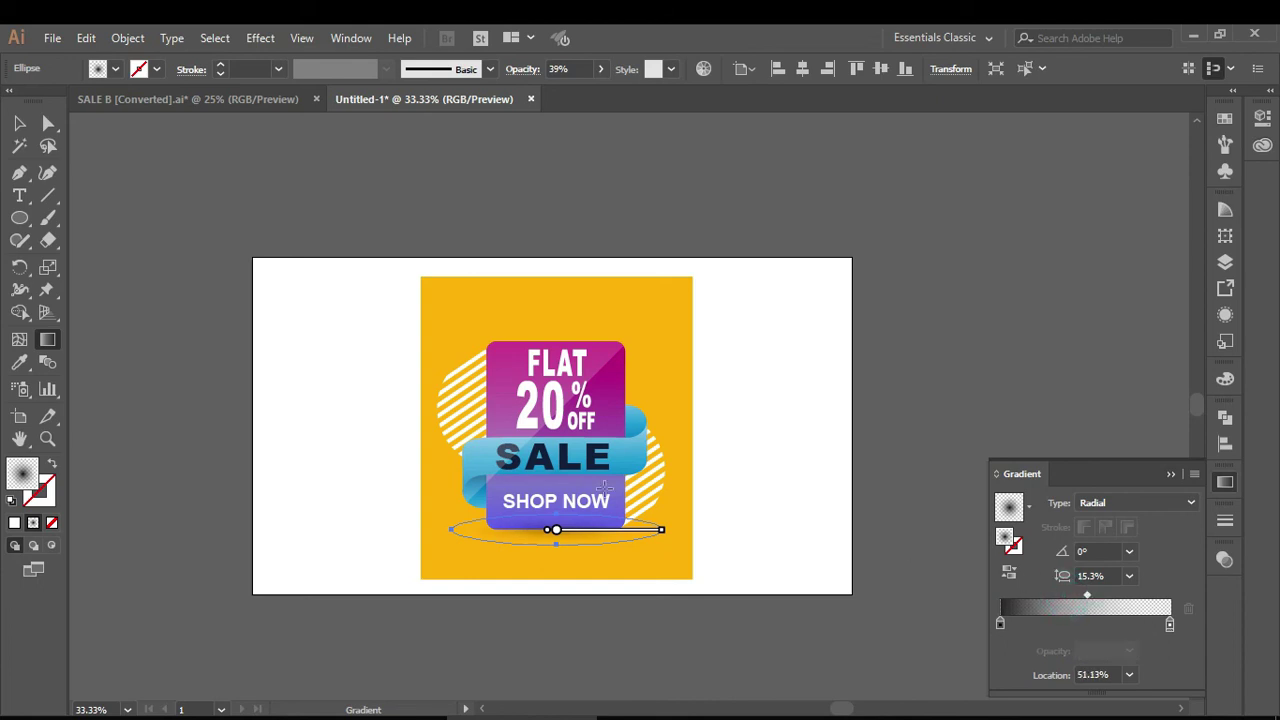
left_click(20, 123)
left_click(166, 240)
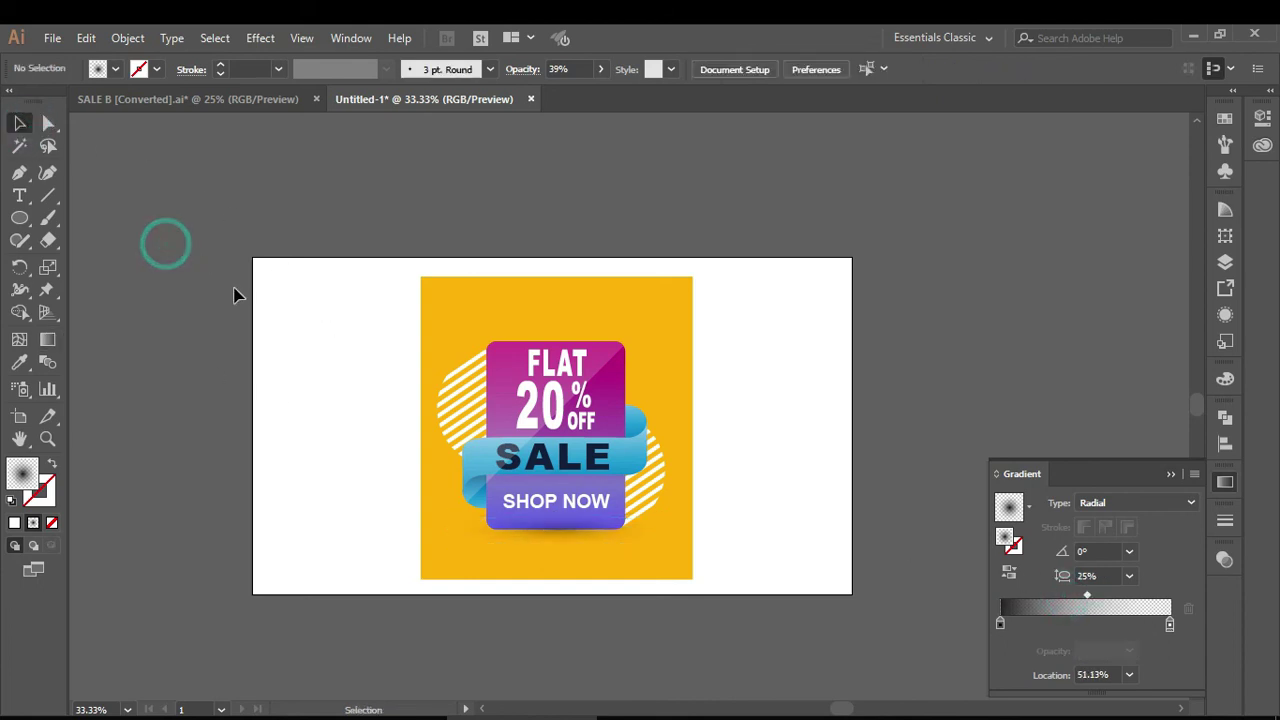
left_click(1169, 474)
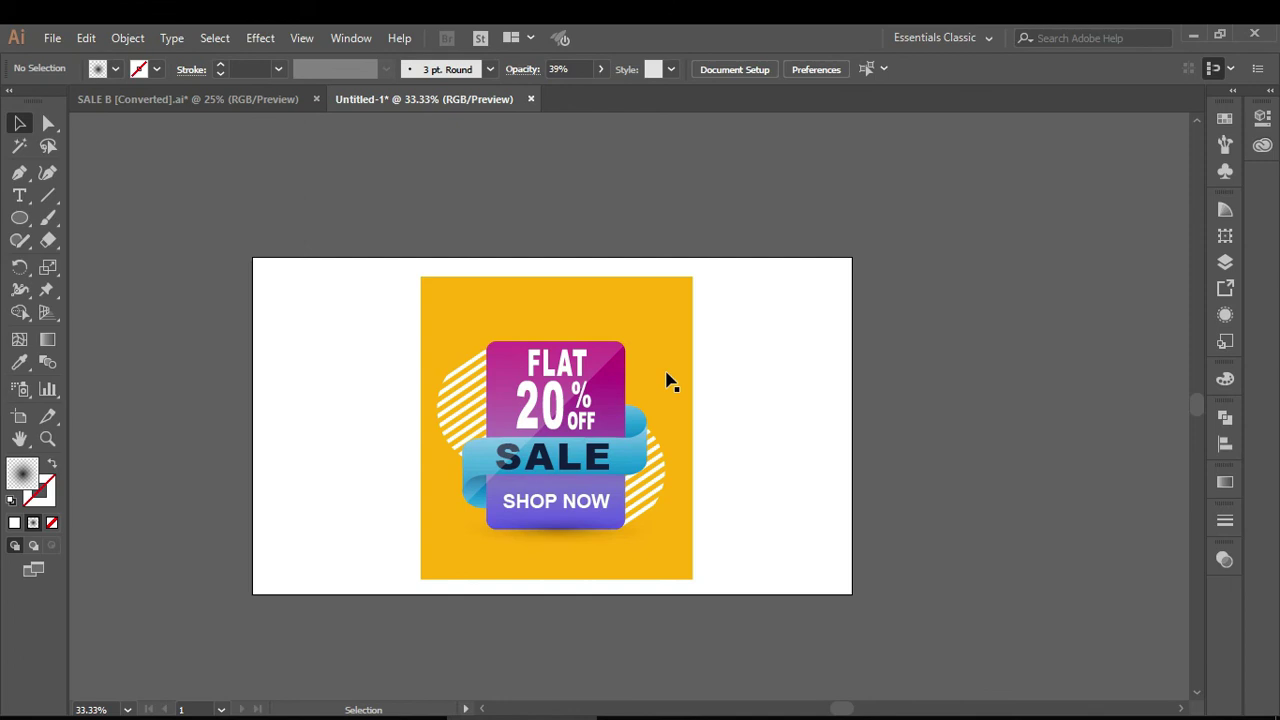
Stretch the yellow background rectangle out to the artboard's left, top and bottom-right edges
scroll(652, 373, "up", 1)
scroll(520, 335, "down", 1)
left_click(410, 308)
left_click_drag(379, 416, 211, 420)
left_click_drag(211, 265, 208, 243)
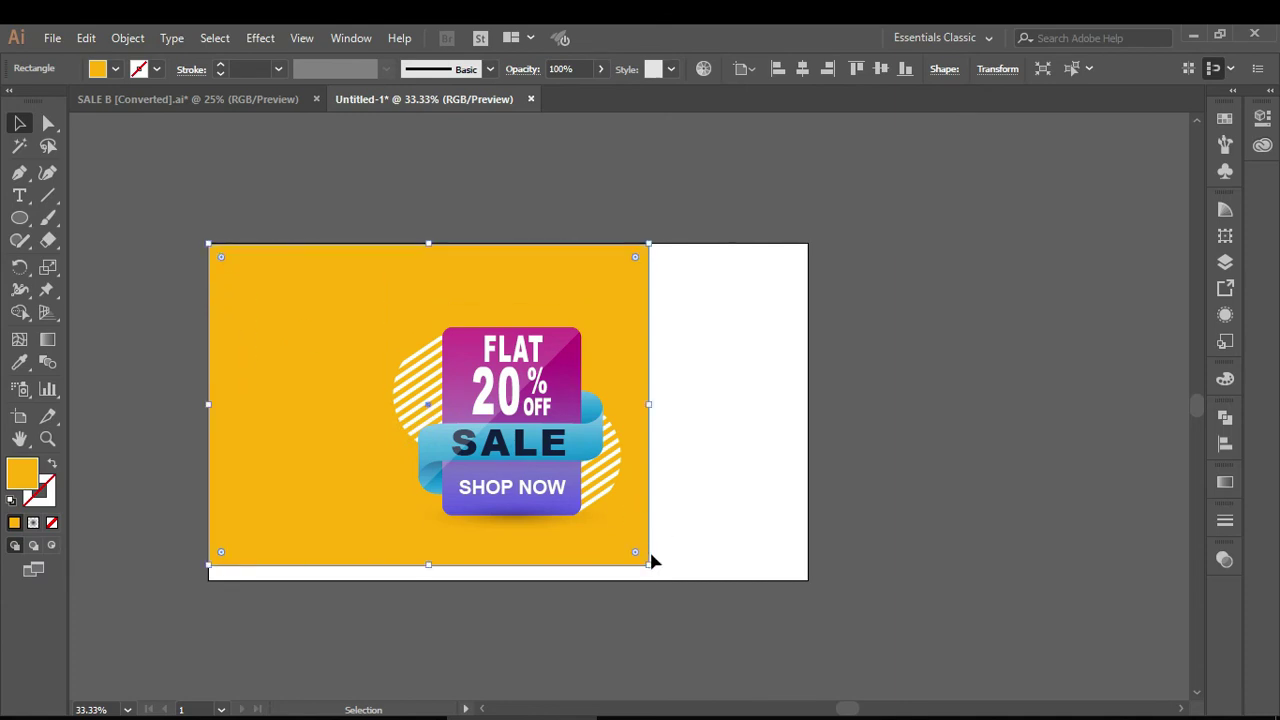
left_click_drag(650, 566, 808, 581)
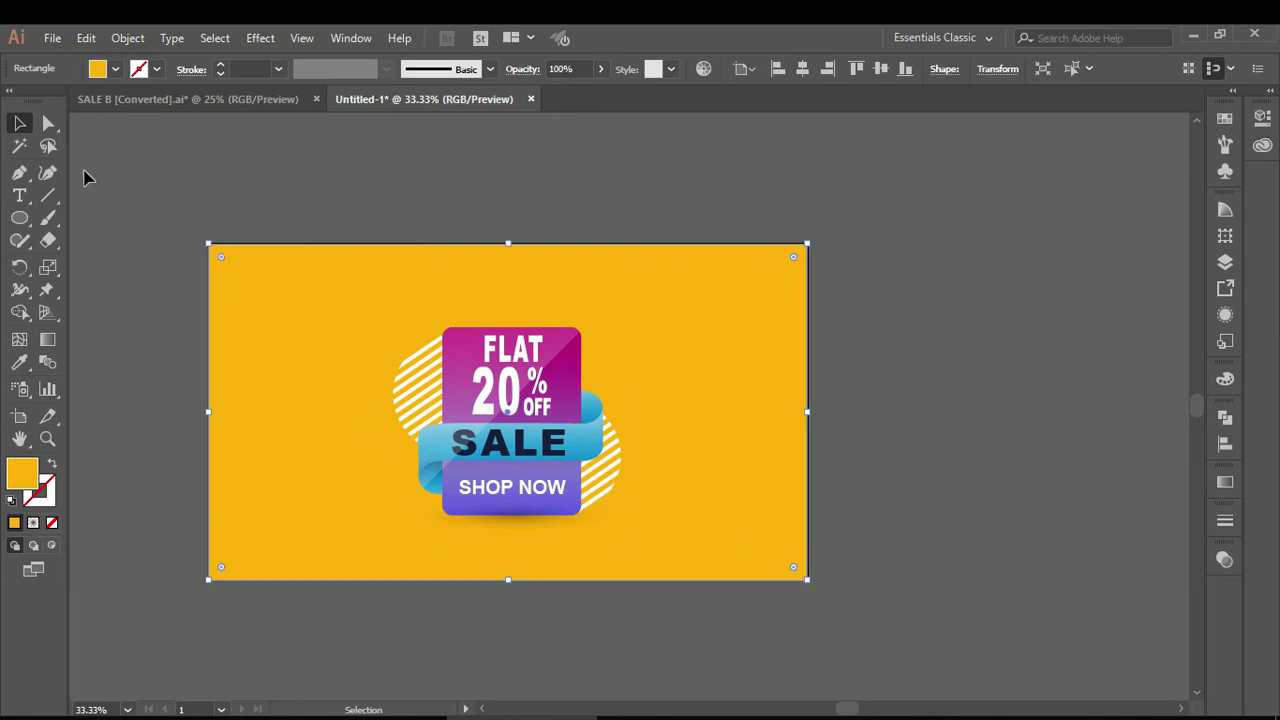
Lock the yellow background with Ctrl+2 and marquee-select all the badge pieces
left_click(137, 177)
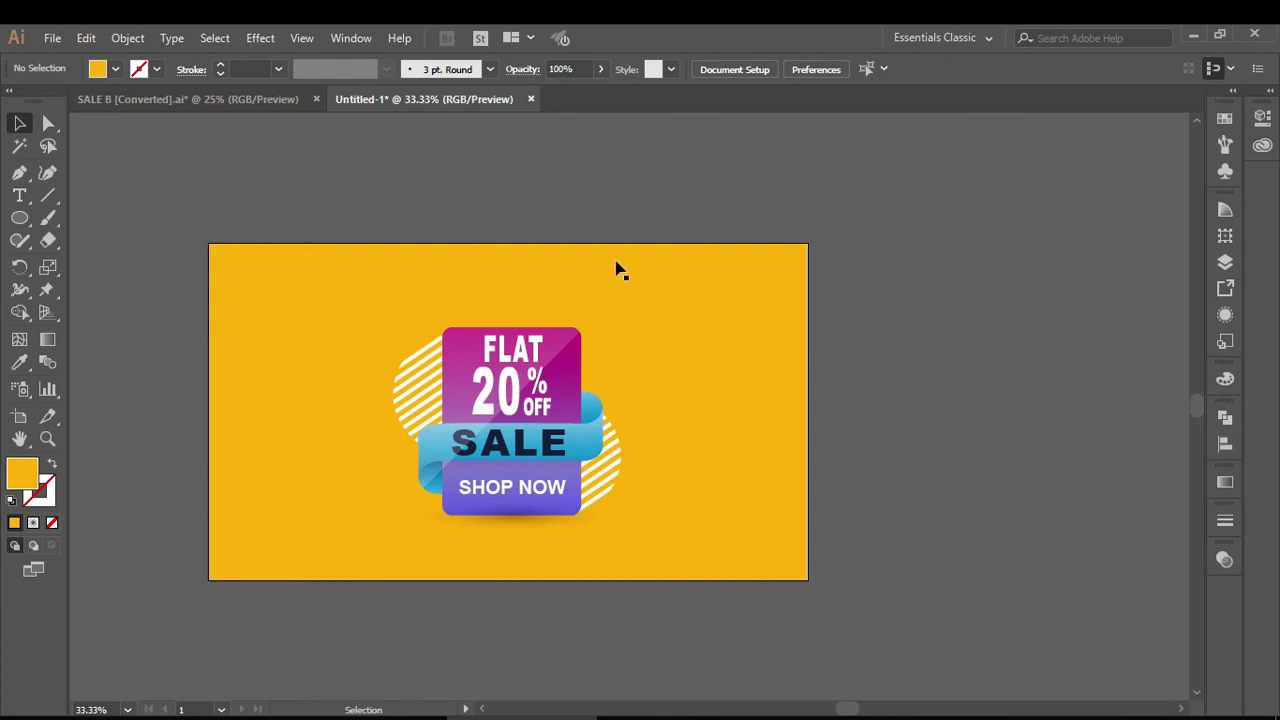
left_click(660, 284)
key("ctrl+2")
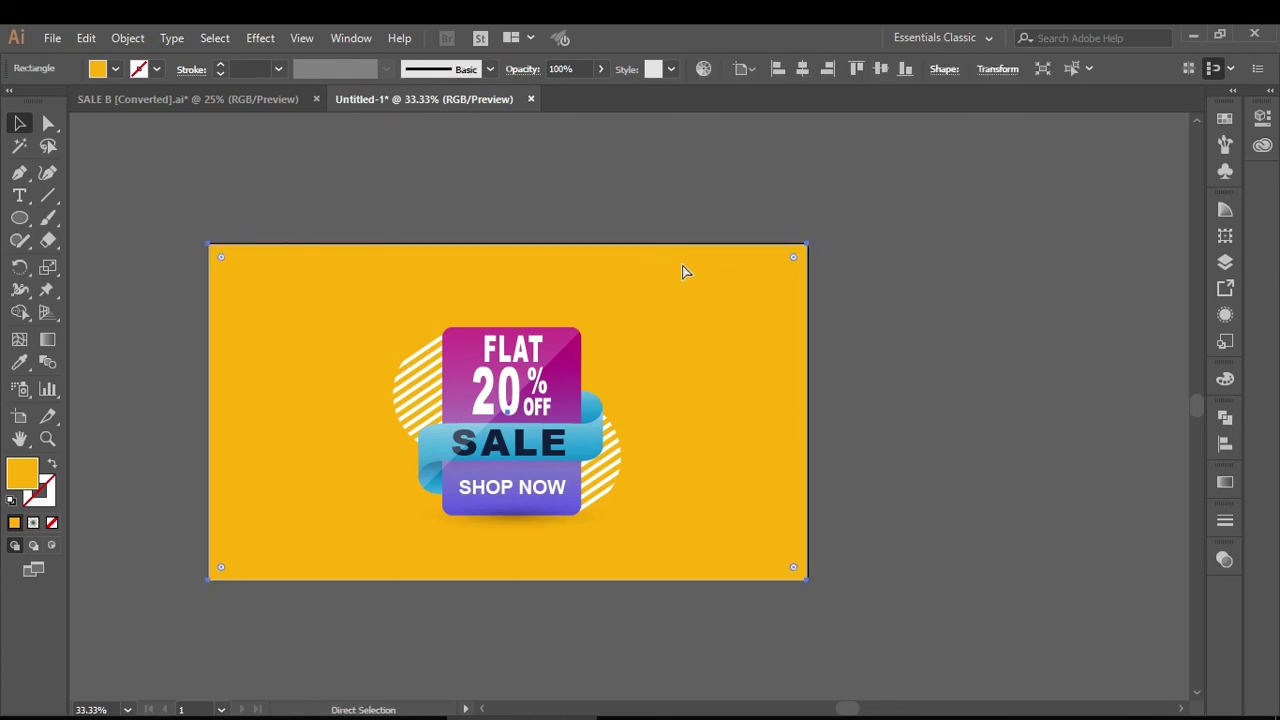
mouse_move(349, 310)
left_mouse_down()
mouse_move(645, 556)
mouse_move(631, 539)
left_mouse_up()
Scale the badge group up from its corner, deselect it, and zoom the view to 50%
left_click_drag(391, 329, 352, 288)
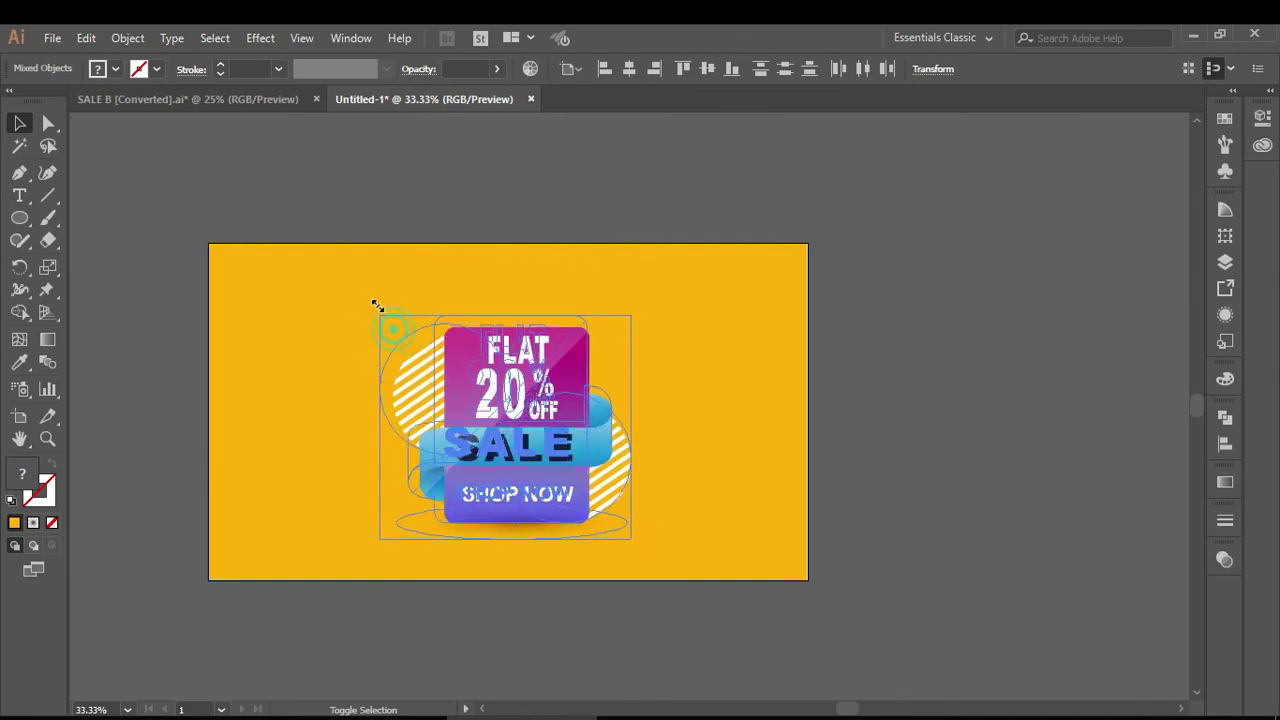
left_click(550, 178)
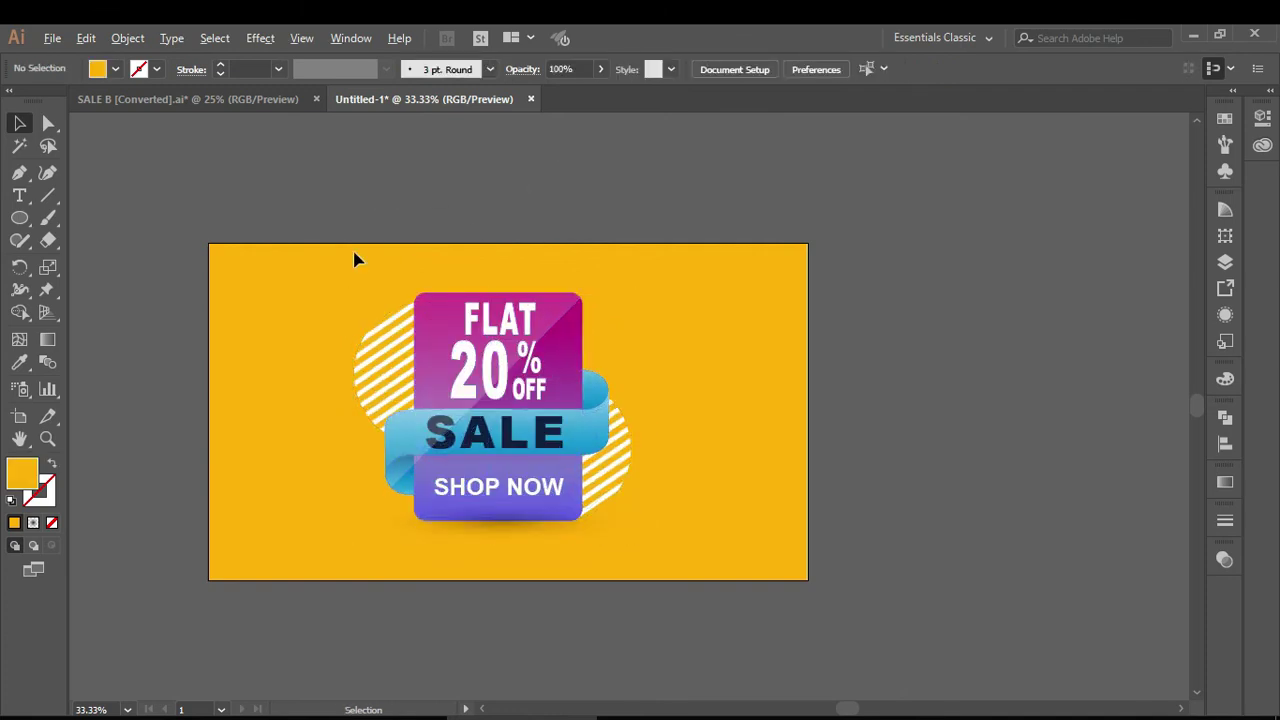
scroll(365, 285, "up", 1)
scroll(897, 487, "down", 1)
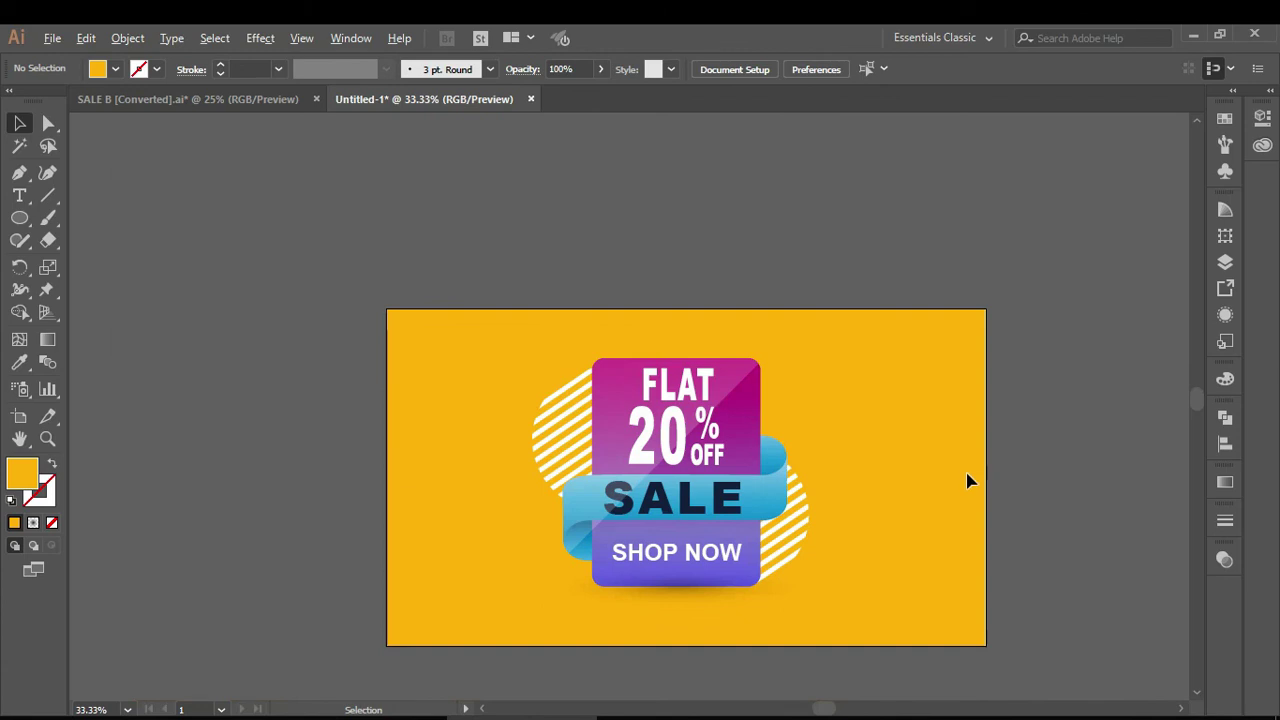
scroll(957, 481, "down", 1)
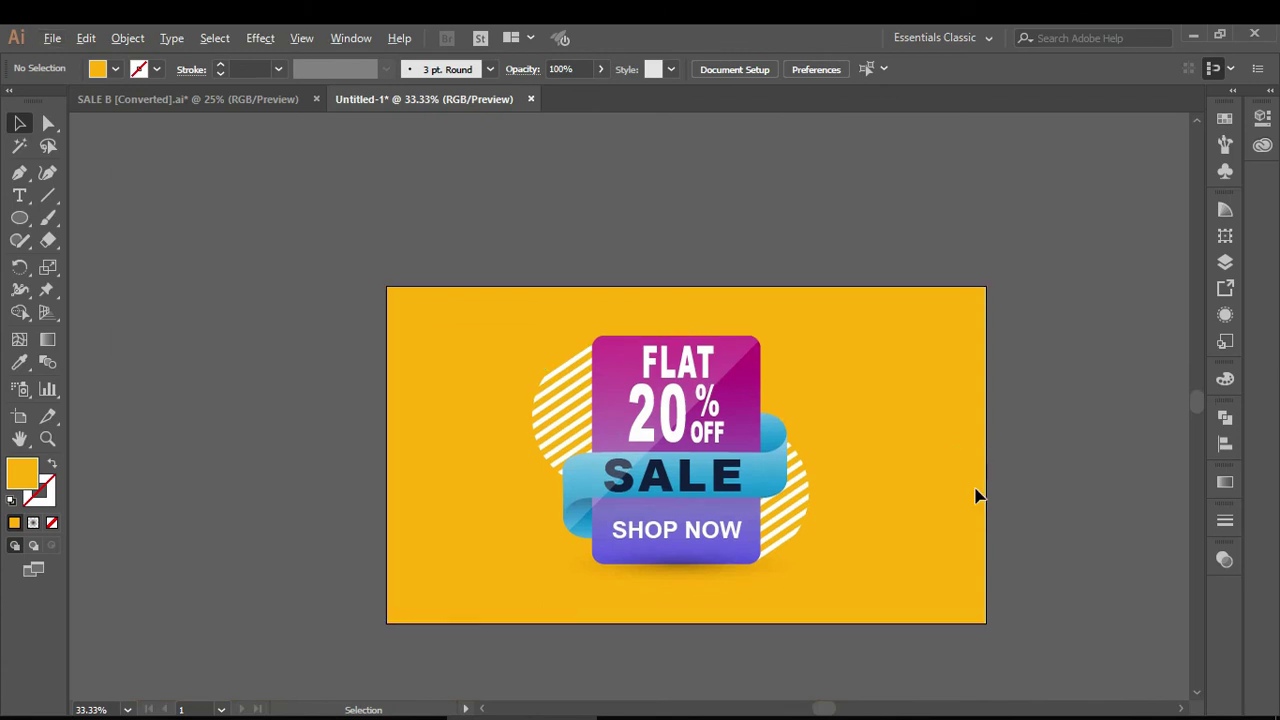
scroll(975, 495, "up", 1)
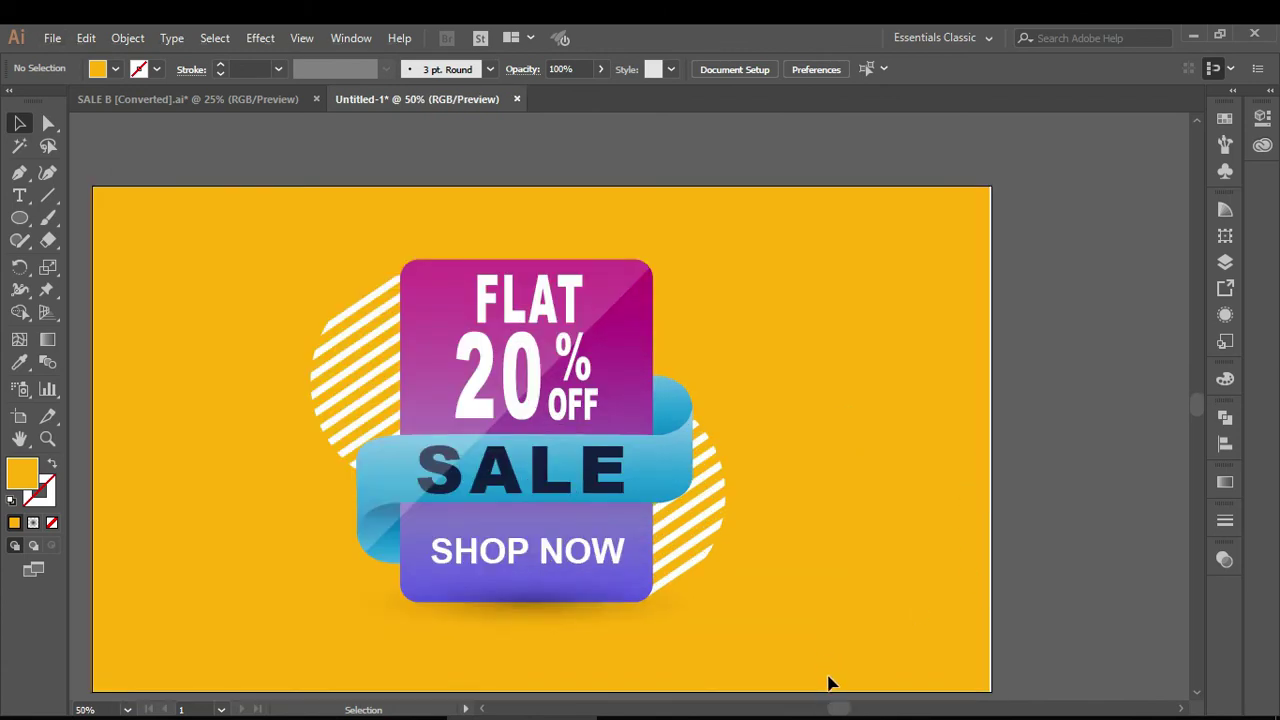
scroll(845, 710, "left", 2)
scroll(786, 629, "down", 1)
scroll(785, 619, "down", 1)
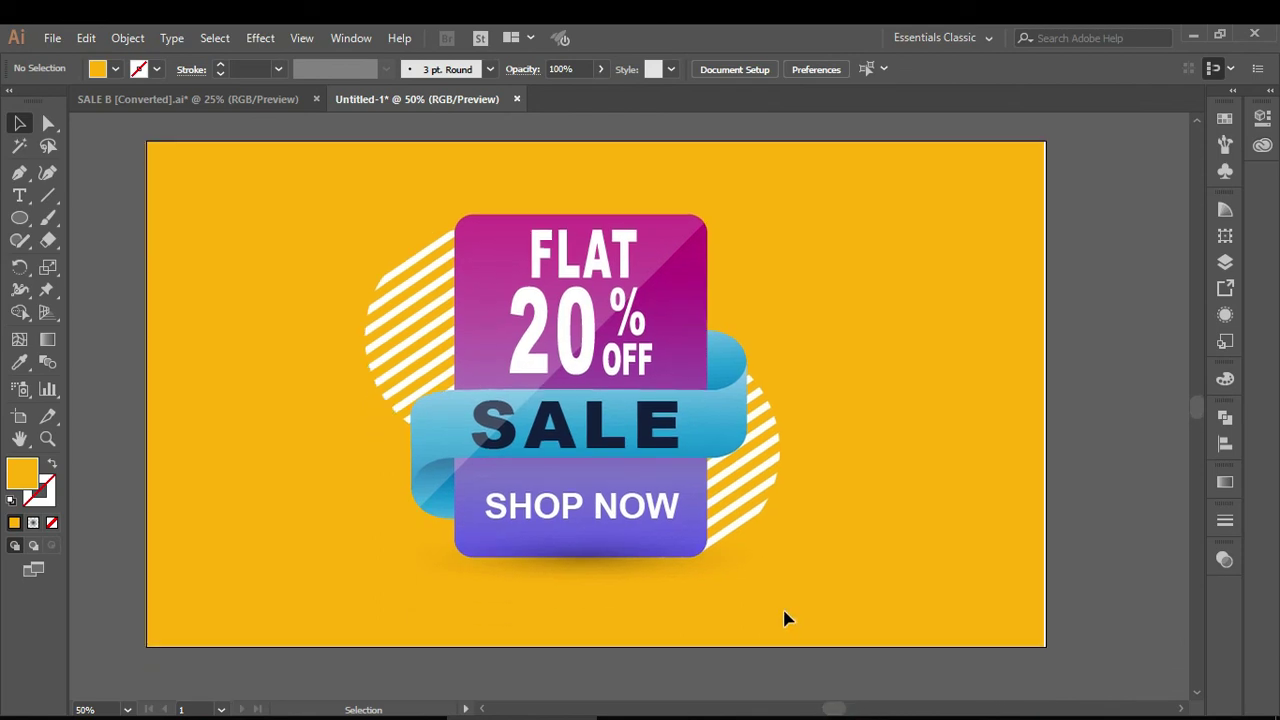
left_click_drag(838, 710, 833, 712)
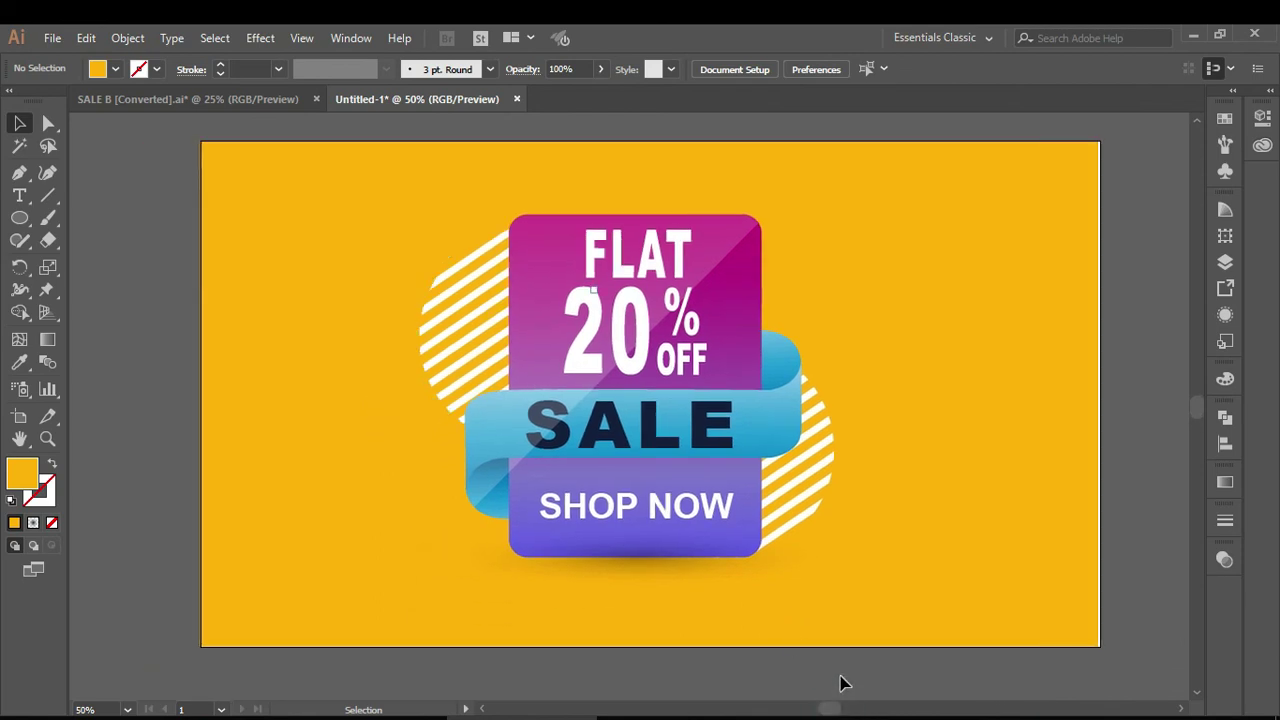